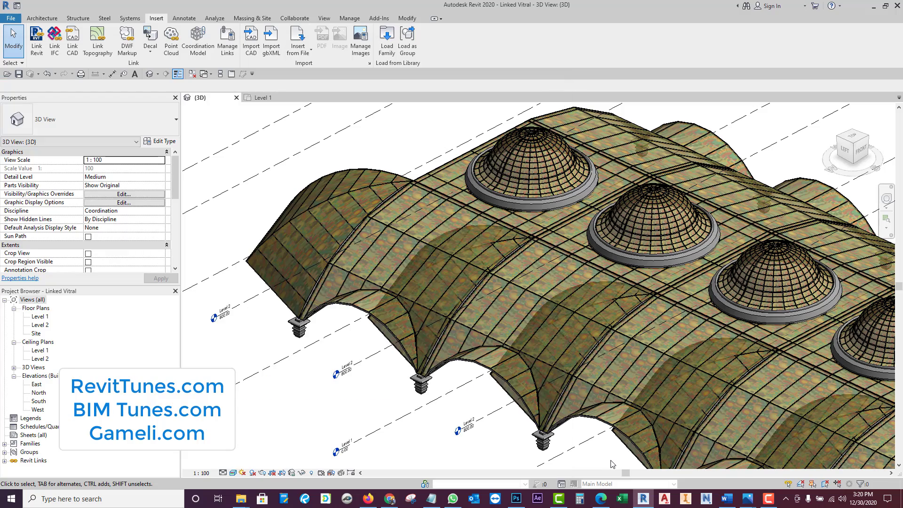
Step: Orbit the vaulted Vitral curtain-system roof to review its domes from a new angle
shift+middle_drag(612, 461, 574, 423)
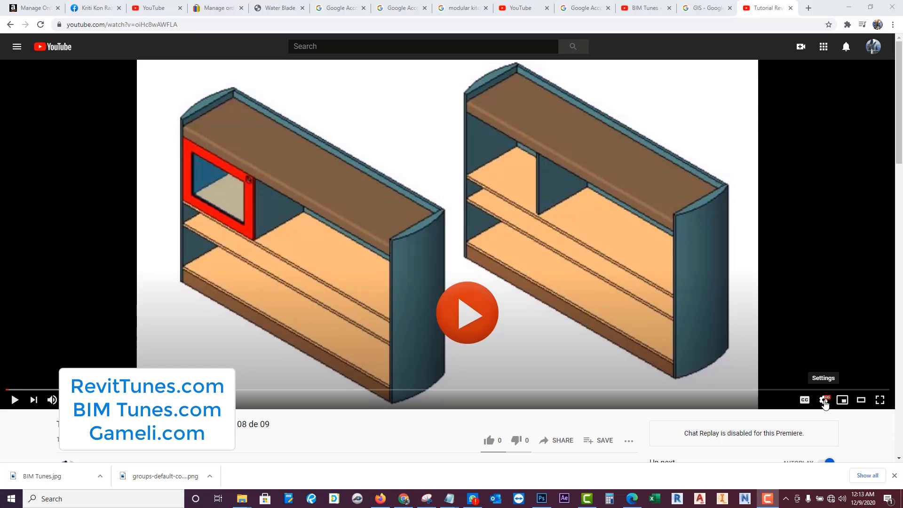
Step: Switch the tutorial video's playback quality from Auto to 1080p
click(824, 401)
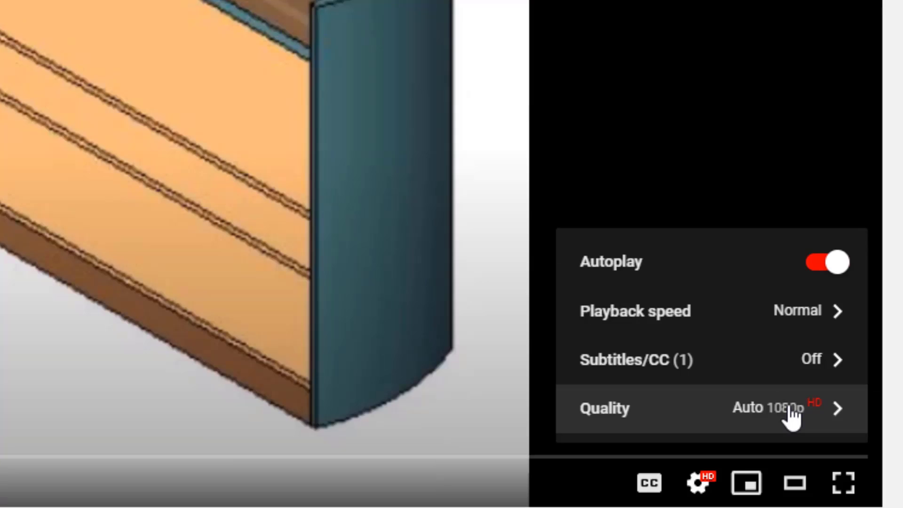
click(763, 364)
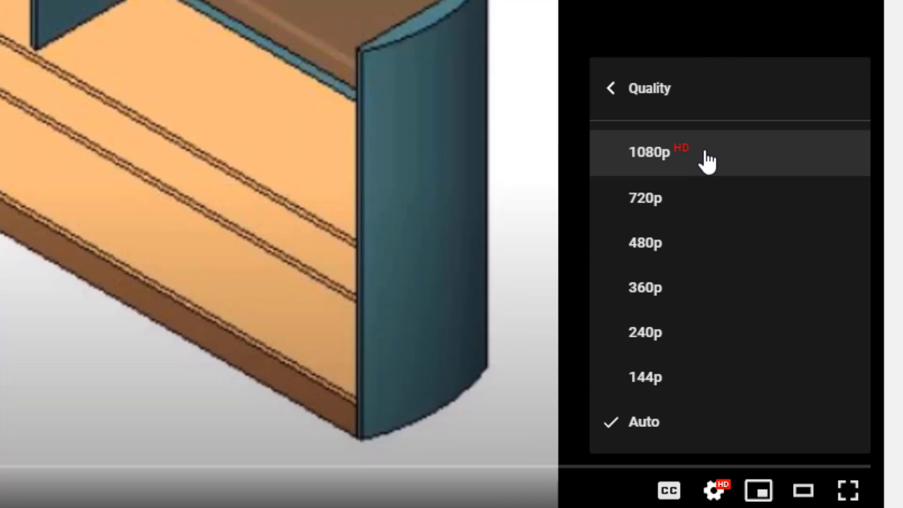
click(708, 161)
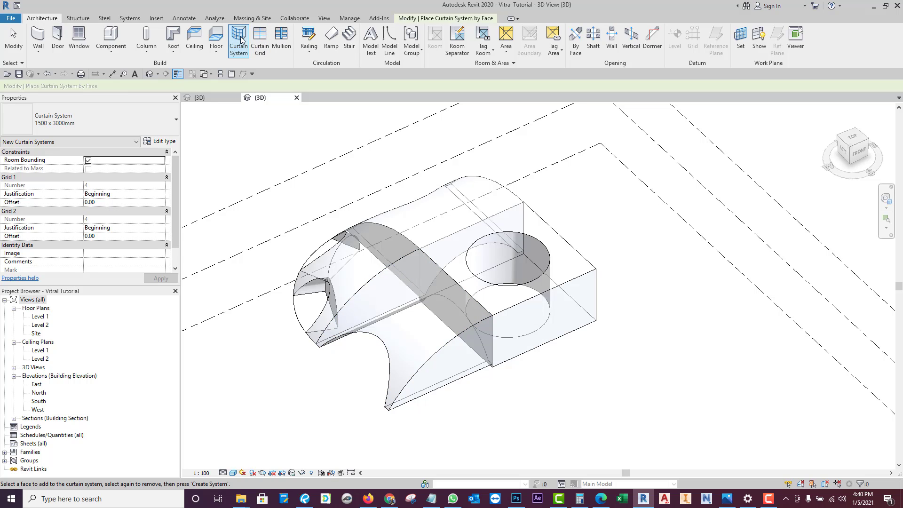
Step: Keep the 1500 x 3000mm curtain system type and check its Grid 1 and Grid 2 offsets
click(122, 124)
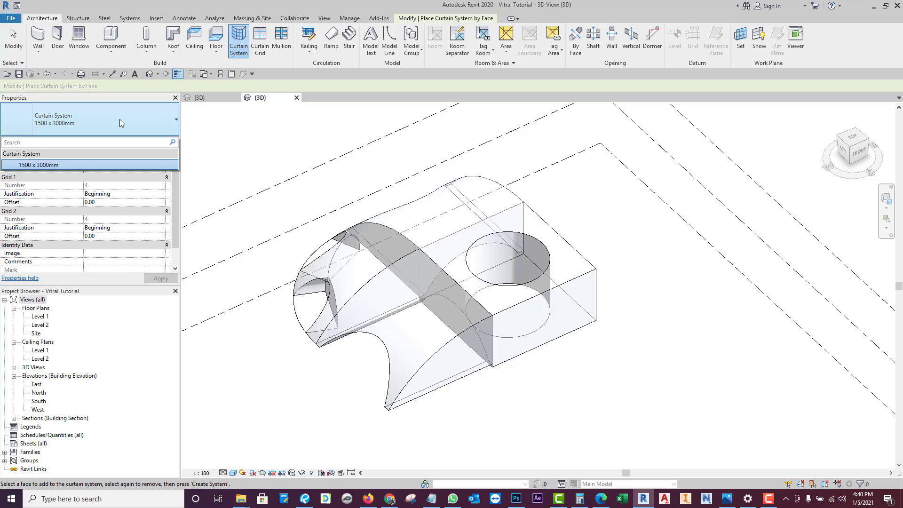
click(206, 135)
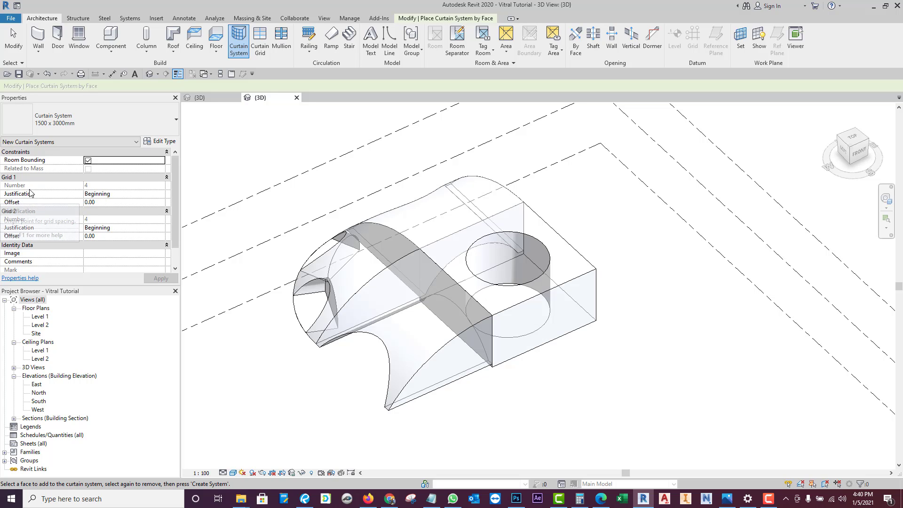
click(104, 205)
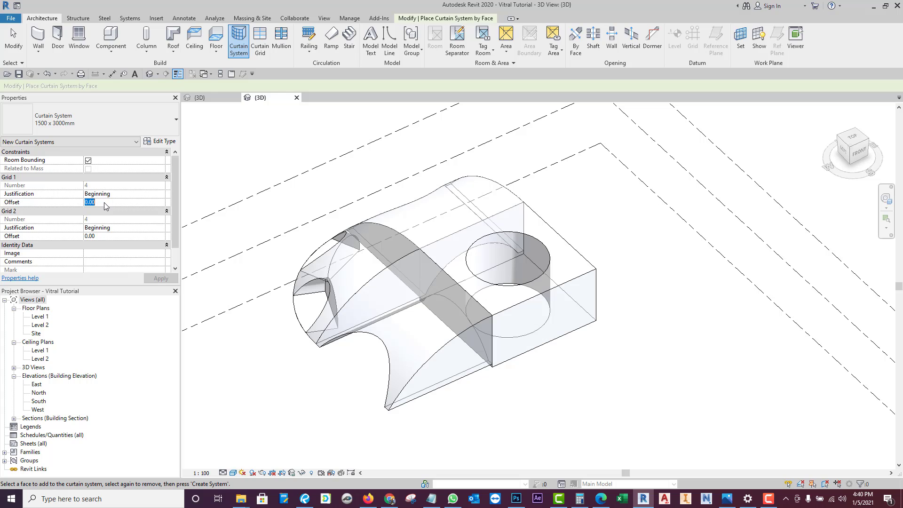
click(113, 236)
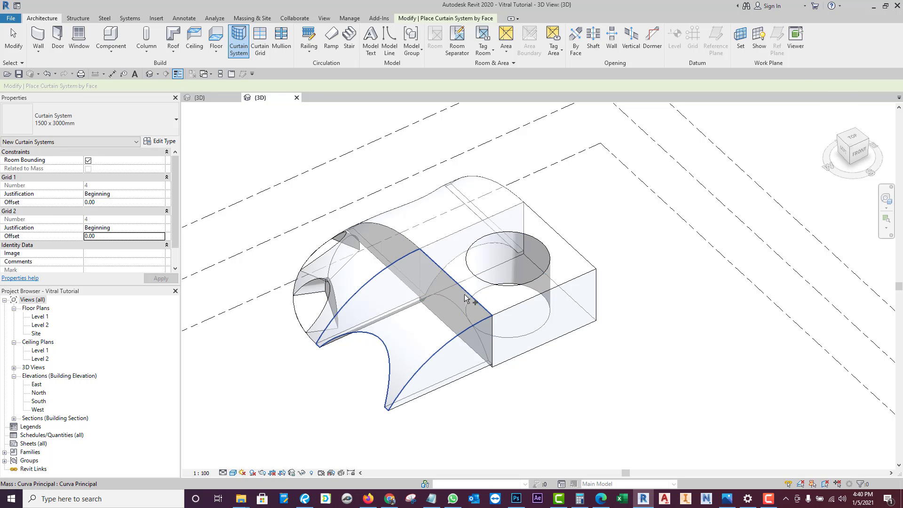
key(alt+Tab)
key(alt+Tab)
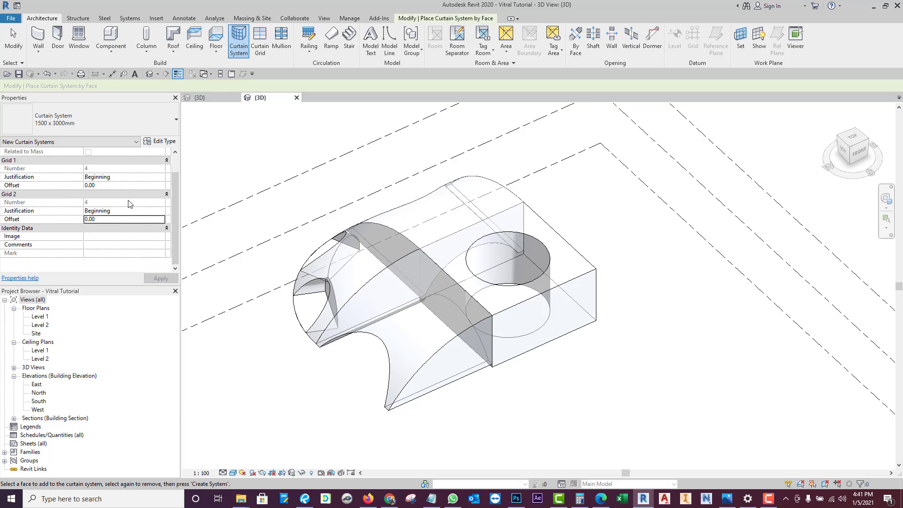
scroll(129, 204, down, 1)
Step: Review the 300.00 and 150.00 grid spacings unchanged, then pick the curved vault face
click(160, 141)
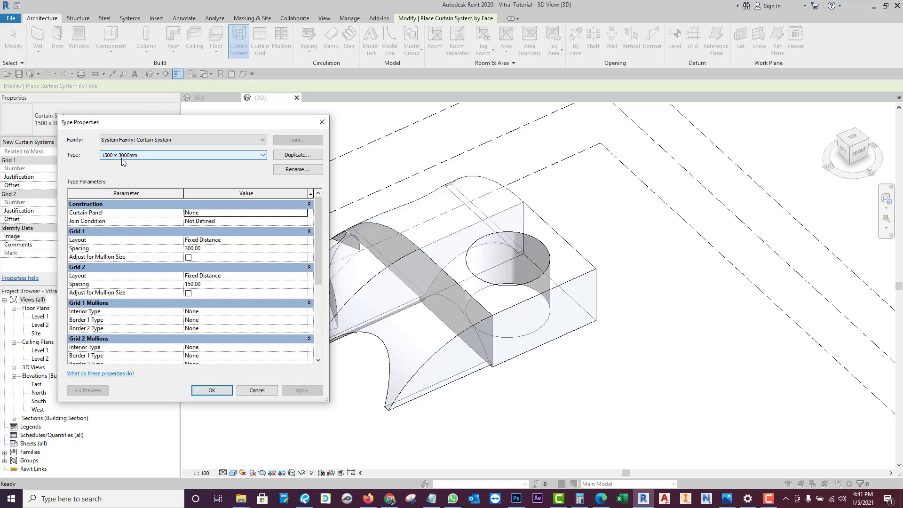
click(213, 249)
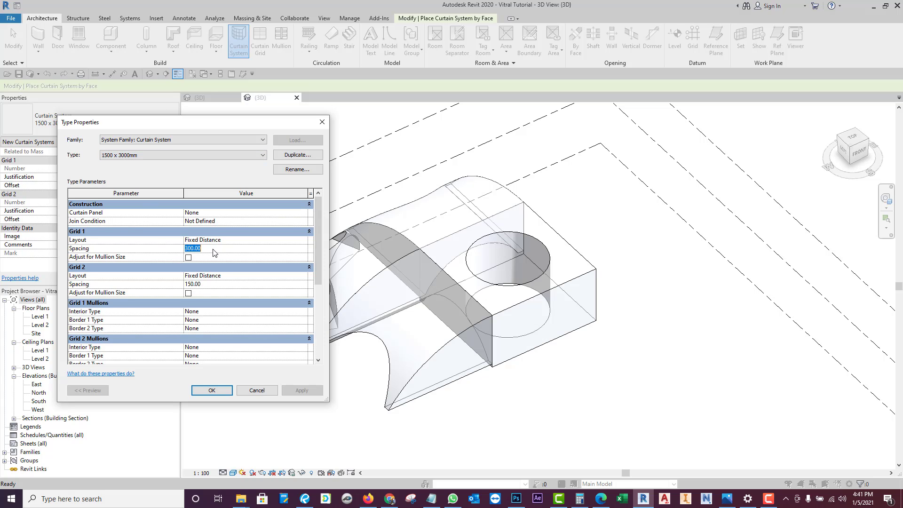
click(213, 284)
click(262, 393)
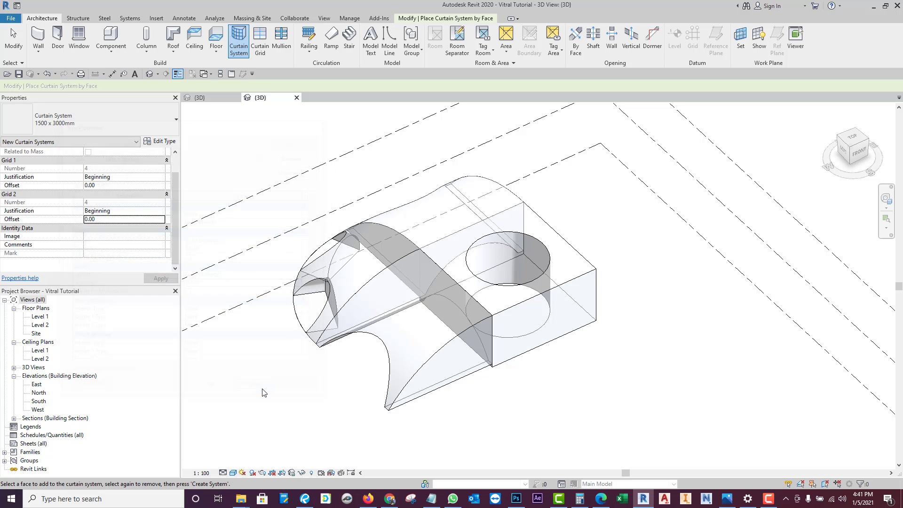
click(433, 359)
Step: Create the curtain system on the picked vault face
shift+middle_drag(433, 359, 430, 283)
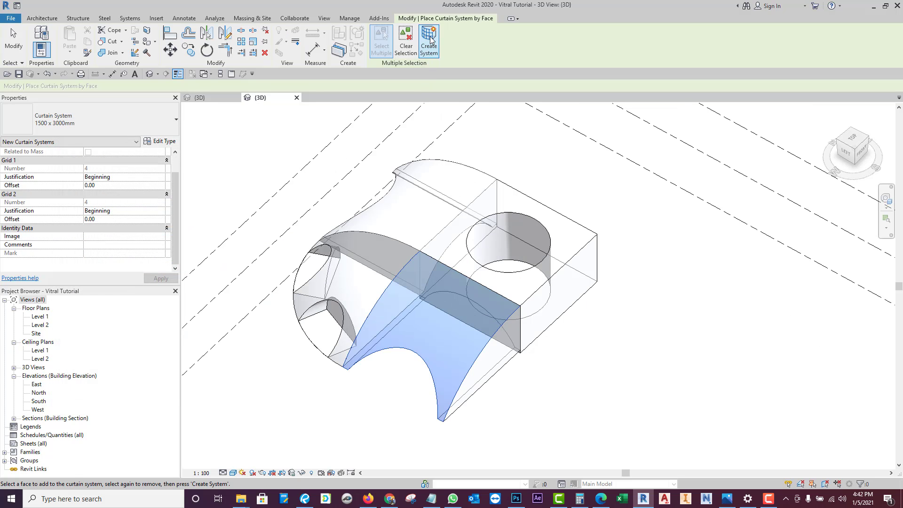
click(429, 41)
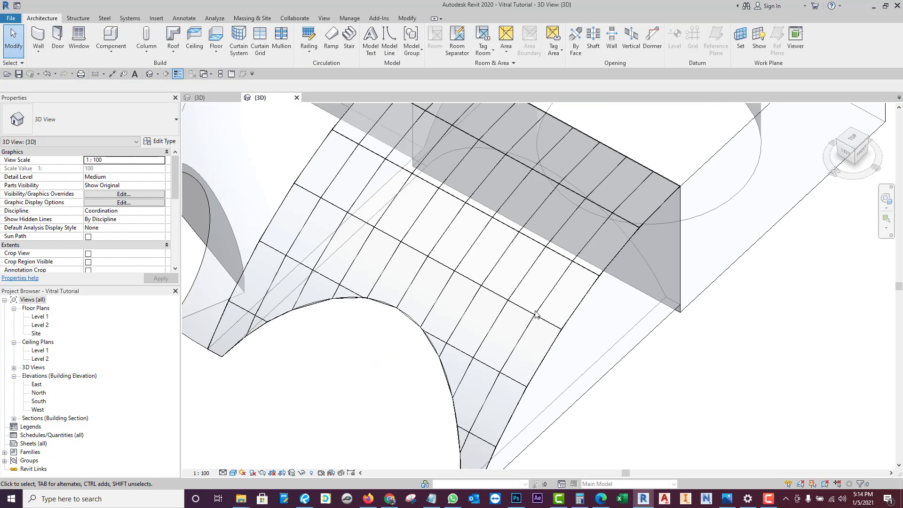
scroll(535, 314, down, 2)
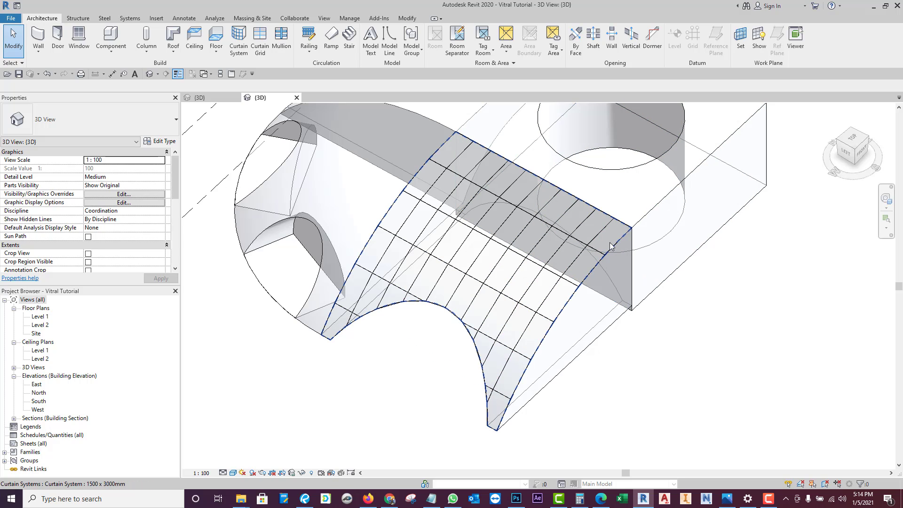
click(727, 499)
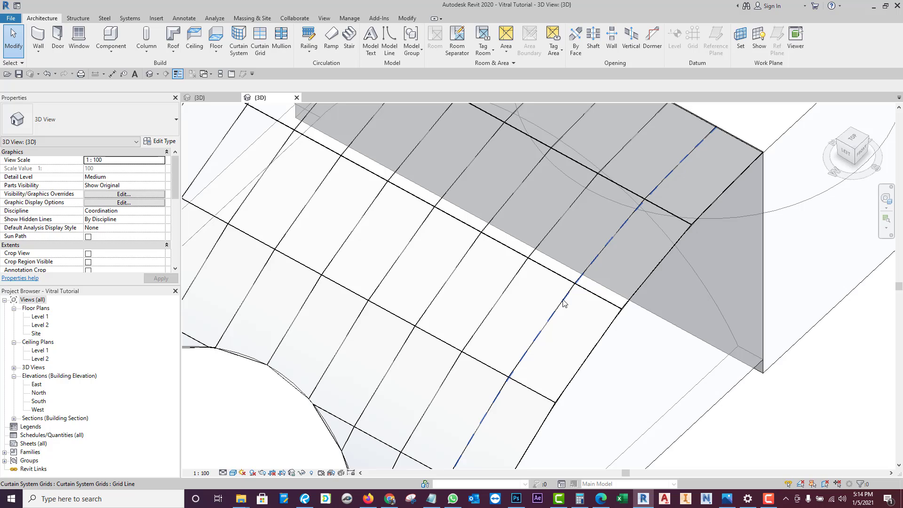
Step: Check a curtain grid line, then orbit to view the curved panel grid
click(566, 302)
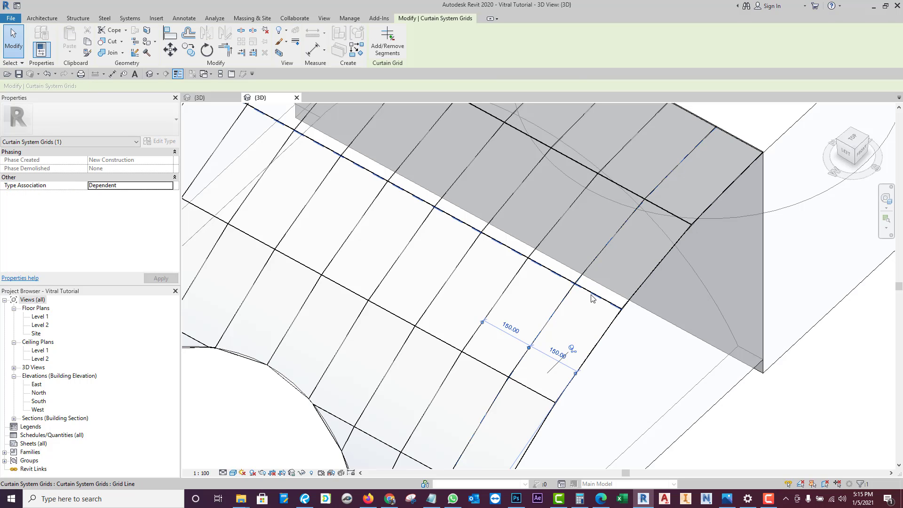
shift+middle_drag(532, 256, 568, 300)
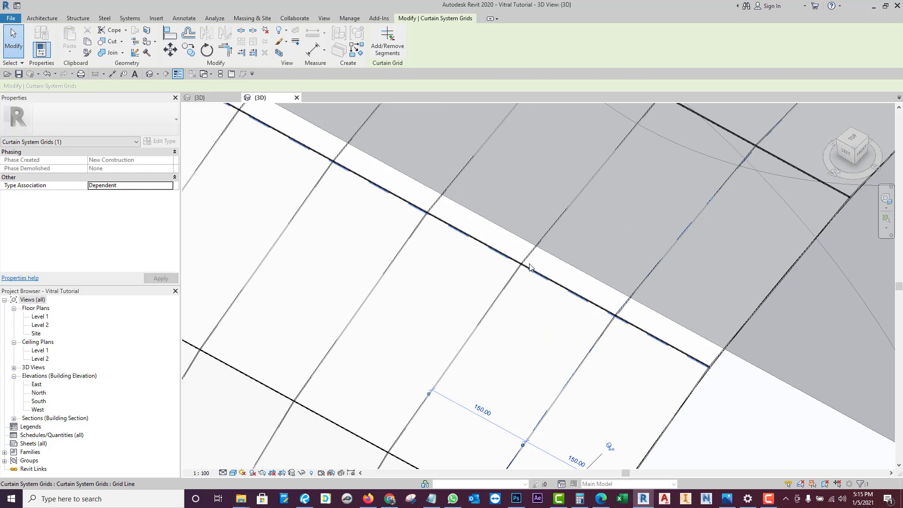
key(Escape)
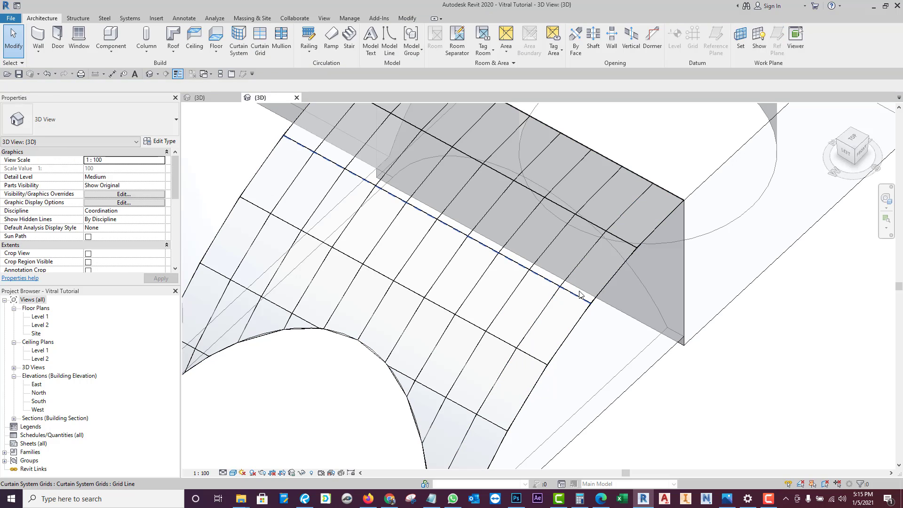
shift+middle_drag(576, 299, 699, 444)
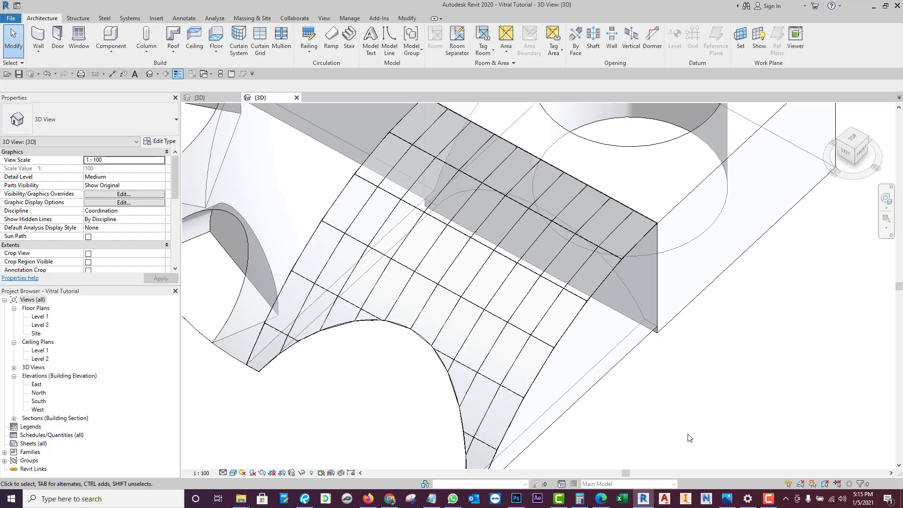
Step: Select the new curtain system and verify the selection contents
click(572, 329)
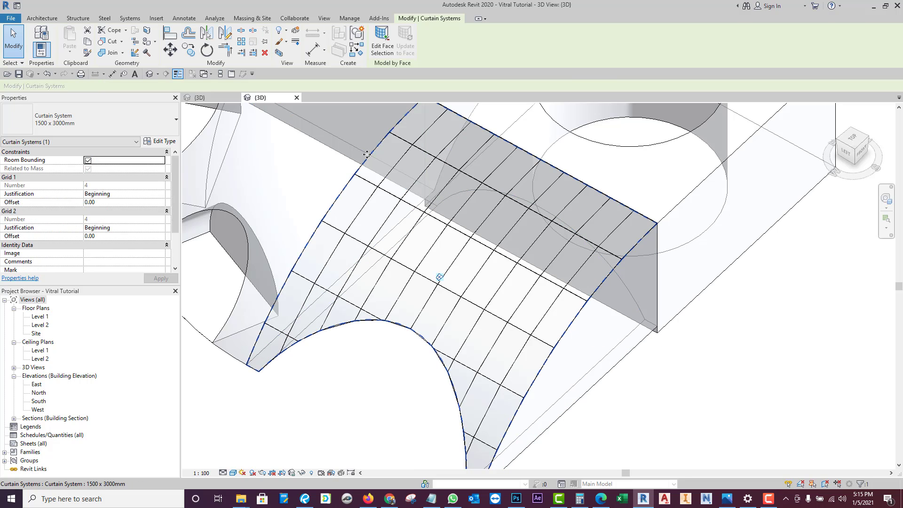
click(861, 484)
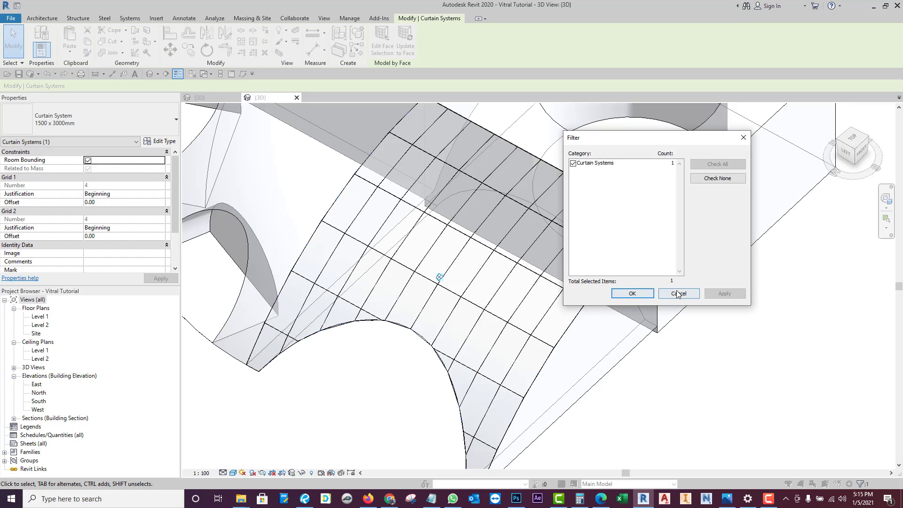
click(632, 292)
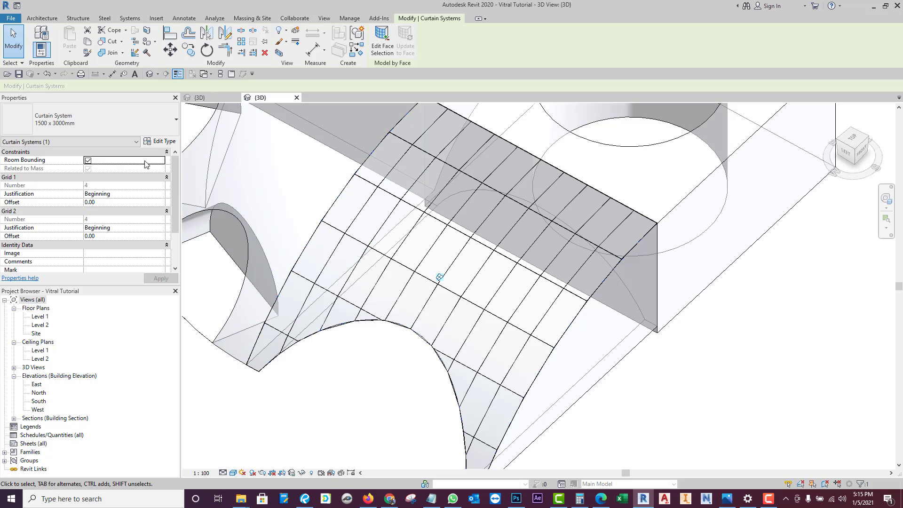
scroll(112, 223, down, 1)
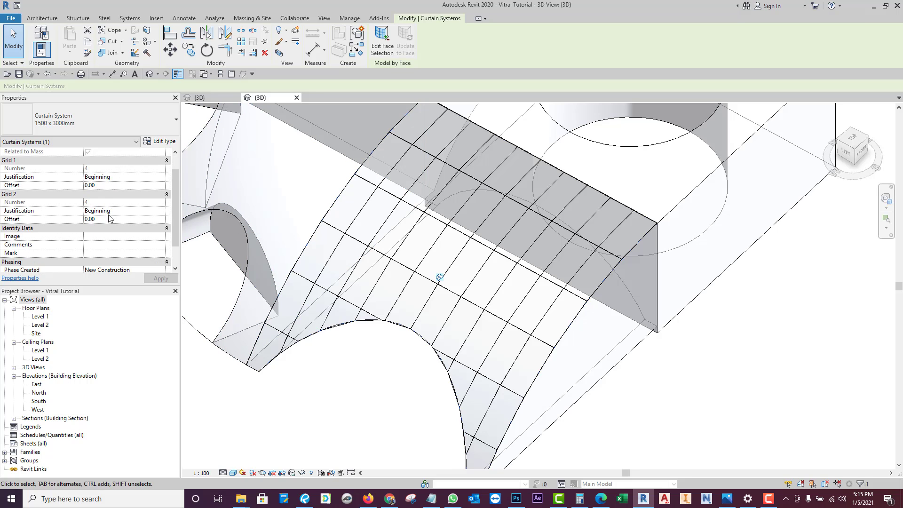
scroll(112, 222, up, 1)
Step: Change the curtain system's Grid 1 spacing to 600 and apply it
click(160, 141)
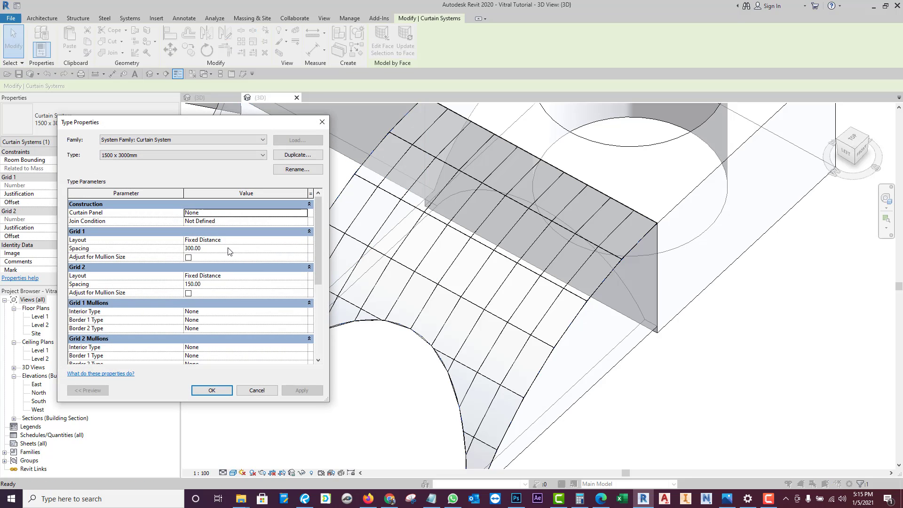
click(228, 251)
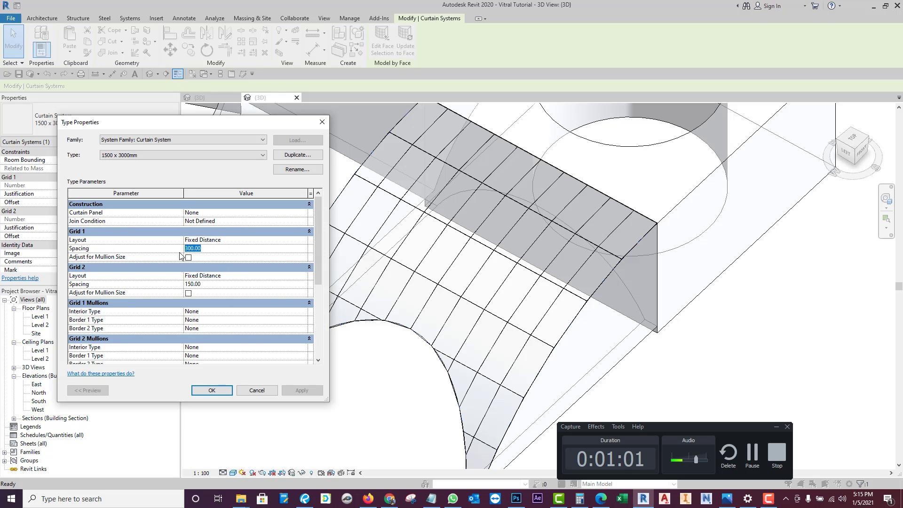
text(600)
click(302, 390)
click(210, 391)
scroll(592, 284, down, 2)
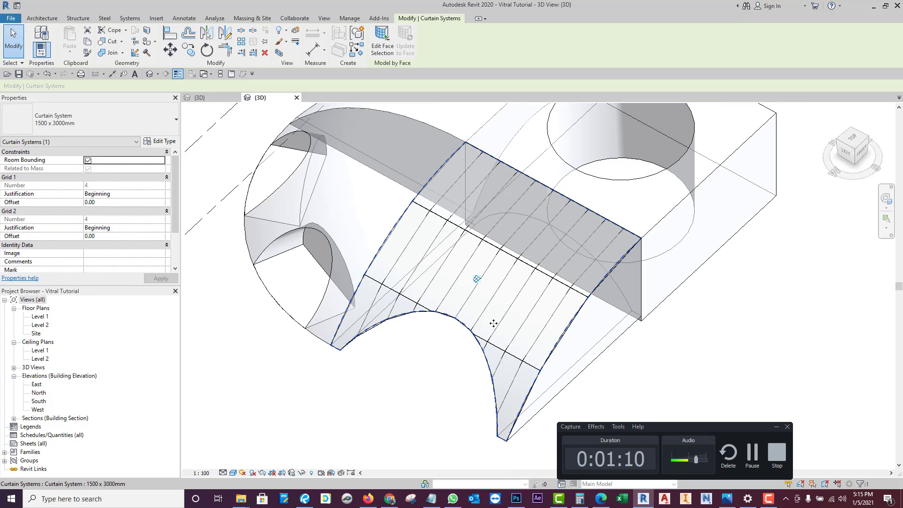
scroll(498, 339, up, 2)
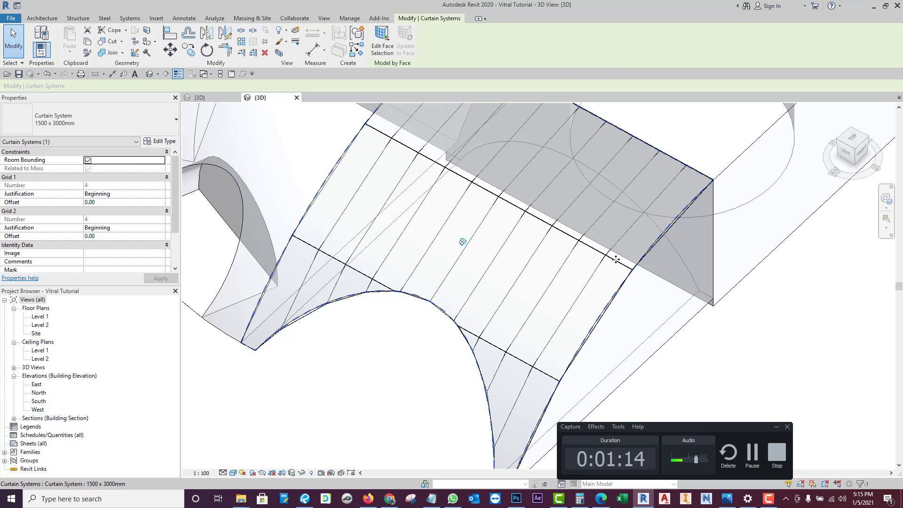
shift+middle_drag(615, 255, 485, 242)
key(Caps_Lock)
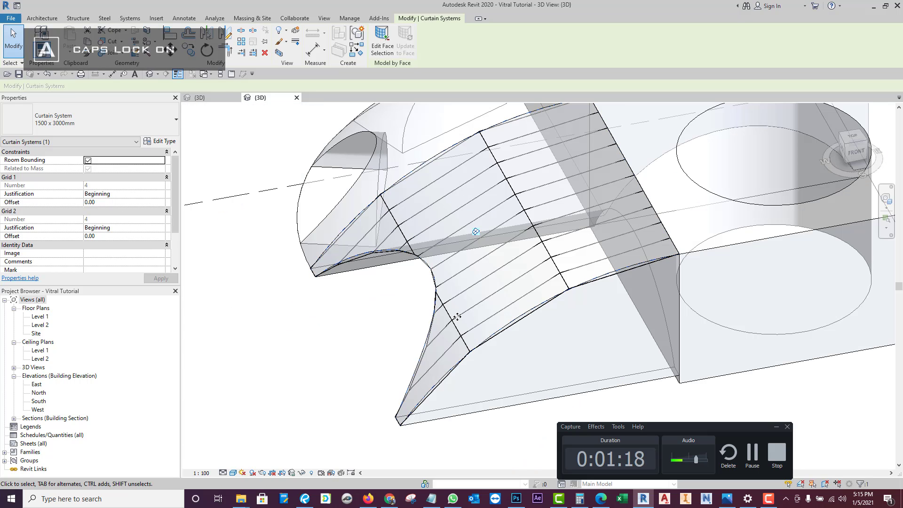
click(727, 500)
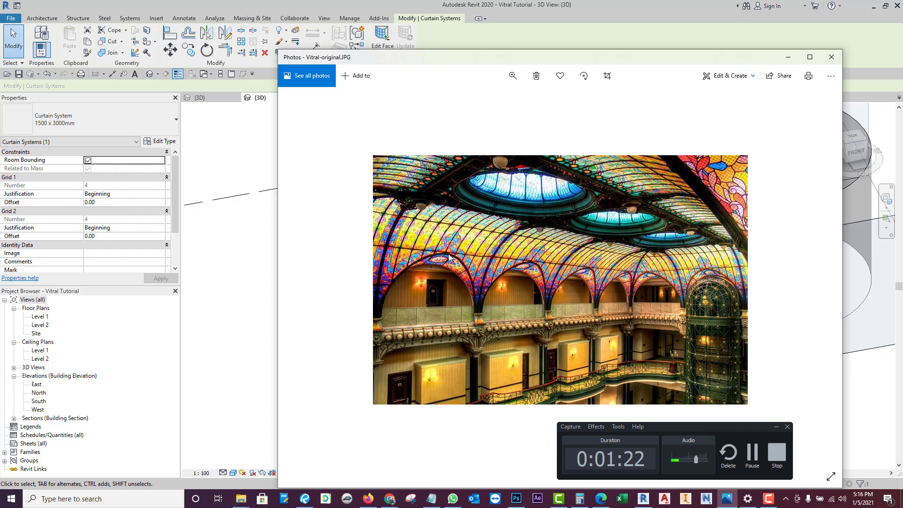
key(alt+Tab)
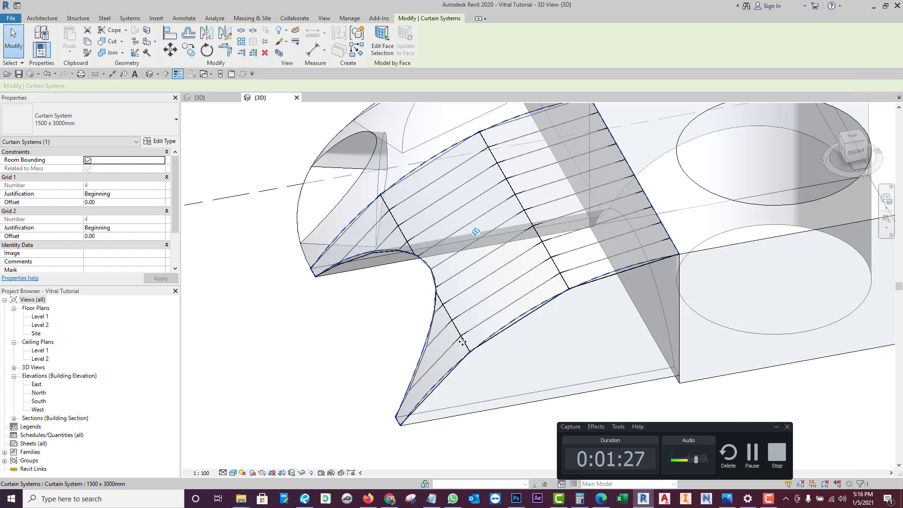
click(331, 326)
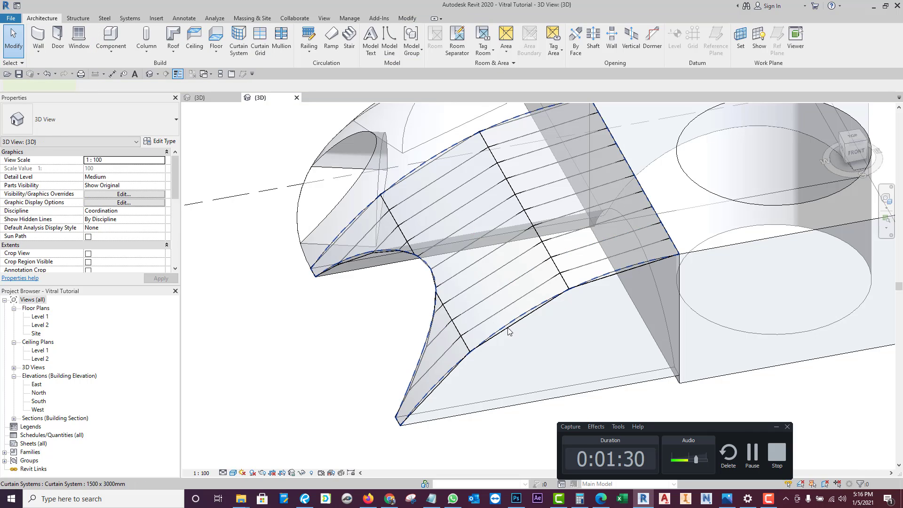
click(508, 331)
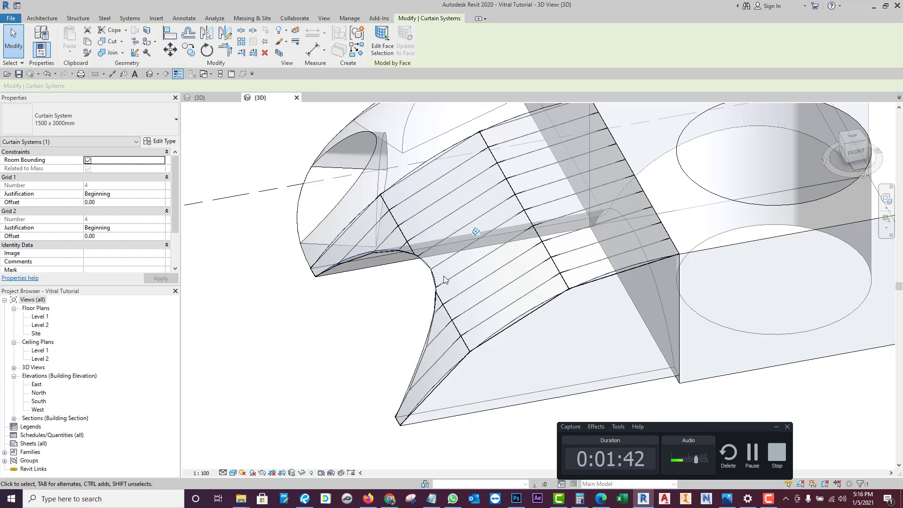
Step: Set the curtain system's Grid 1 spacing to 570 and apply it
click(158, 143)
click(225, 249)
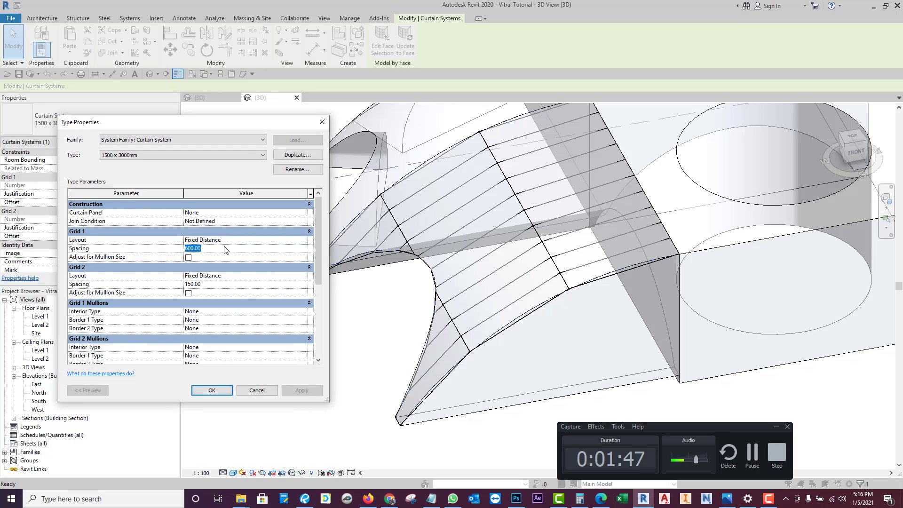
text(570)
click(302, 390)
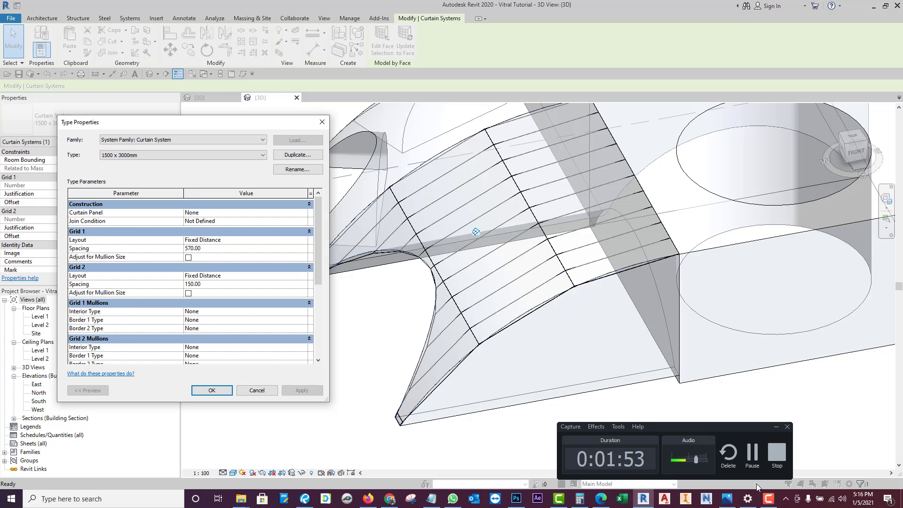
click(727, 499)
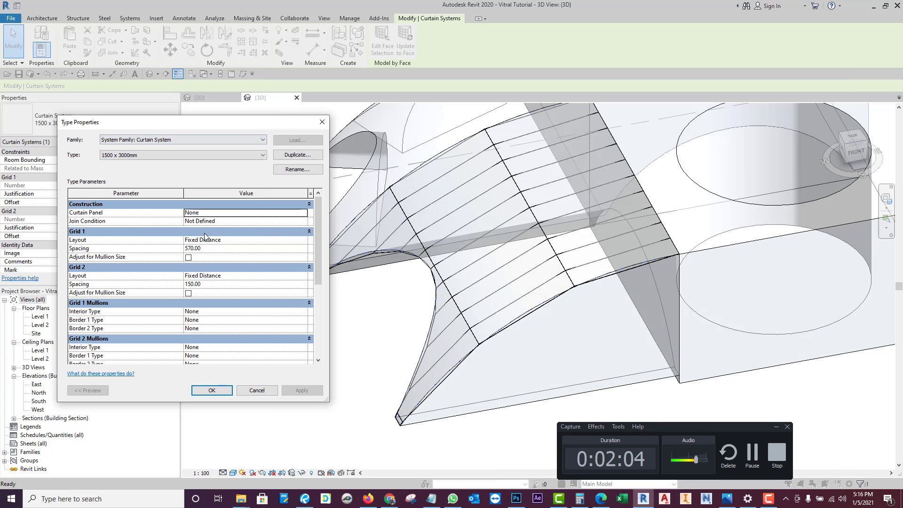
Step: Give Grid 1 Border 2 a 50mm x 150mm mullion and Border 1 a 50mm x 65mm mullion
click(240, 313)
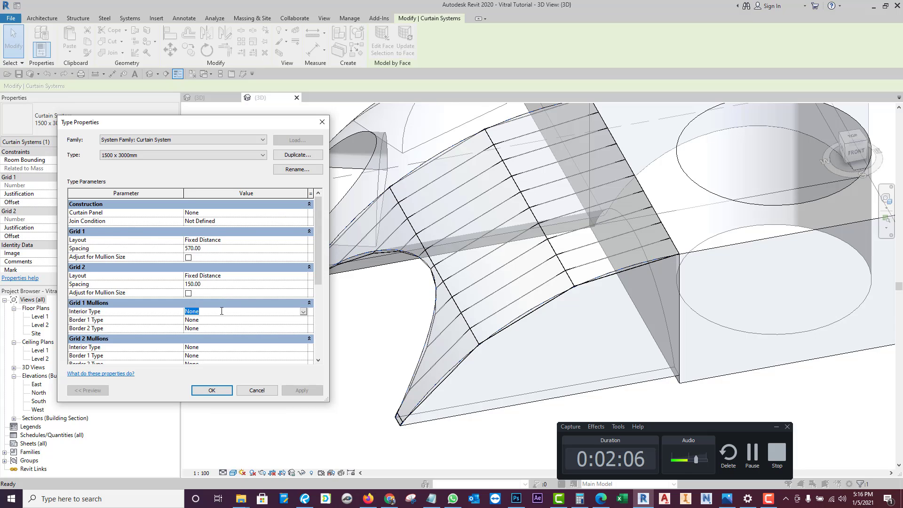
click(260, 329)
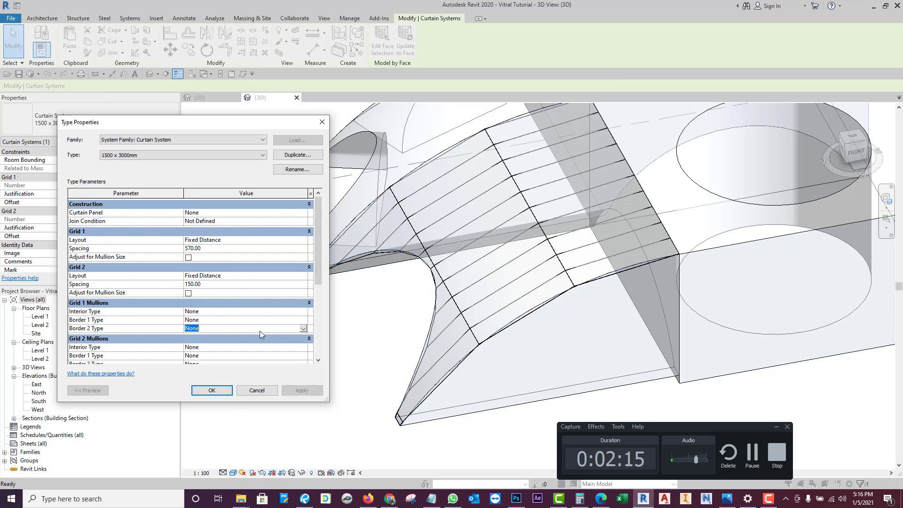
click(304, 328)
scroll(305, 346, down, 1)
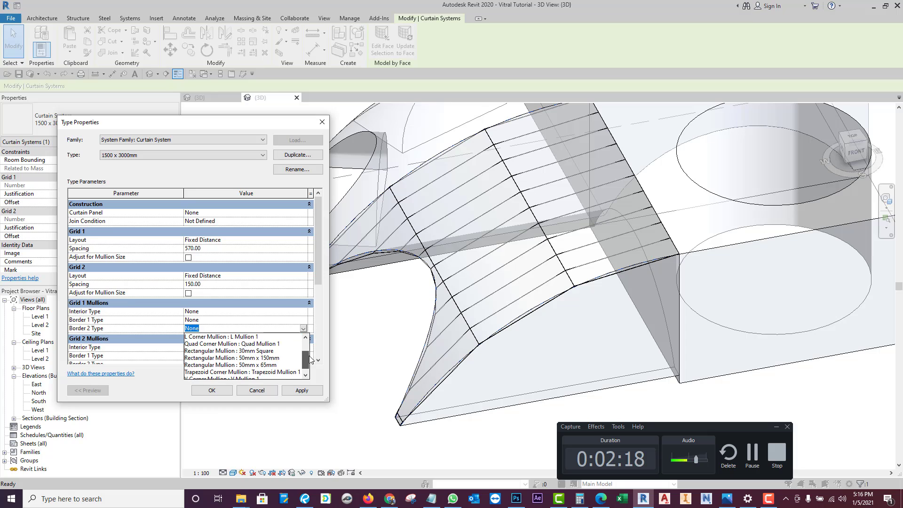
scroll(310, 365, down, 1)
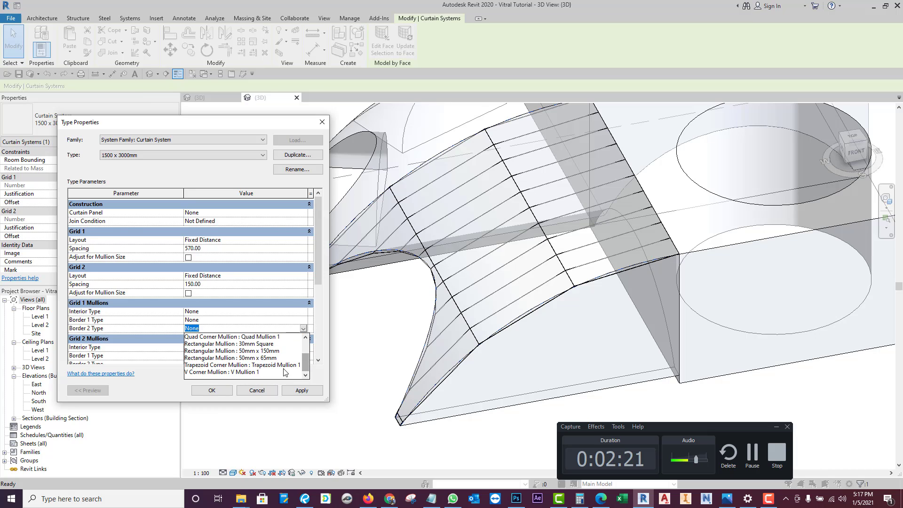
click(266, 351)
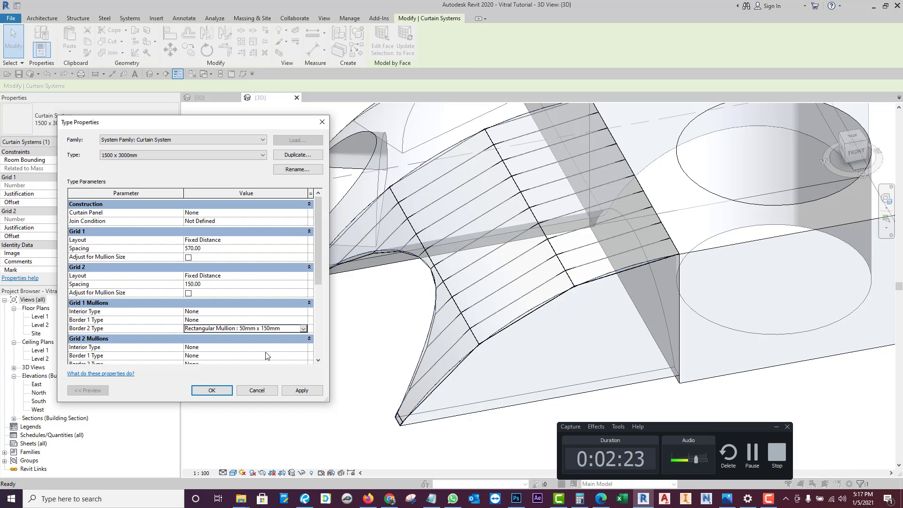
click(255, 321)
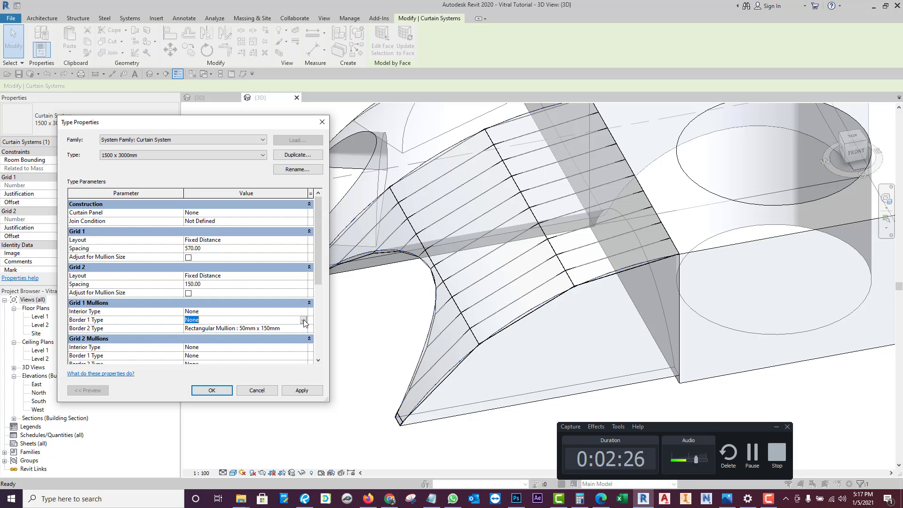
click(303, 320)
scroll(274, 357, down, 1)
click(274, 356)
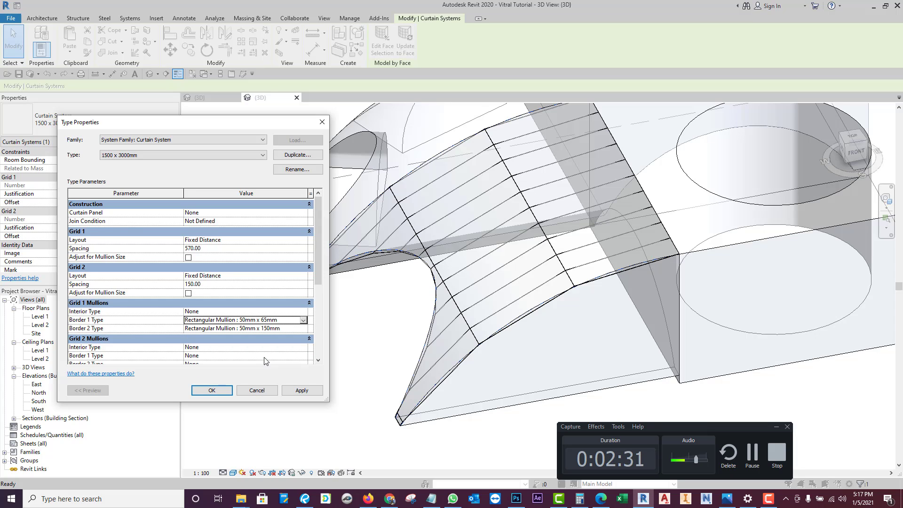
click(300, 391)
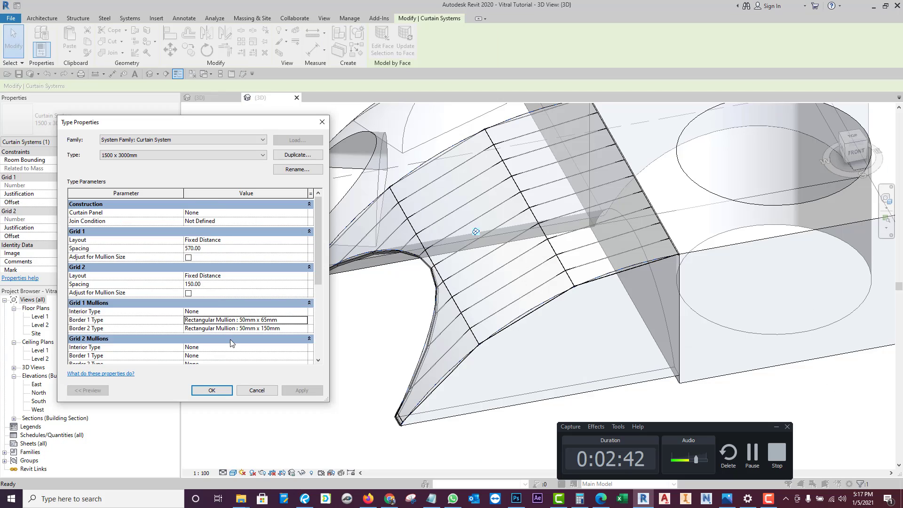
Step: Set both Grid 1 and Grid 2 interior mullions to 50mm x 65mm
scroll(230, 339, down, 1)
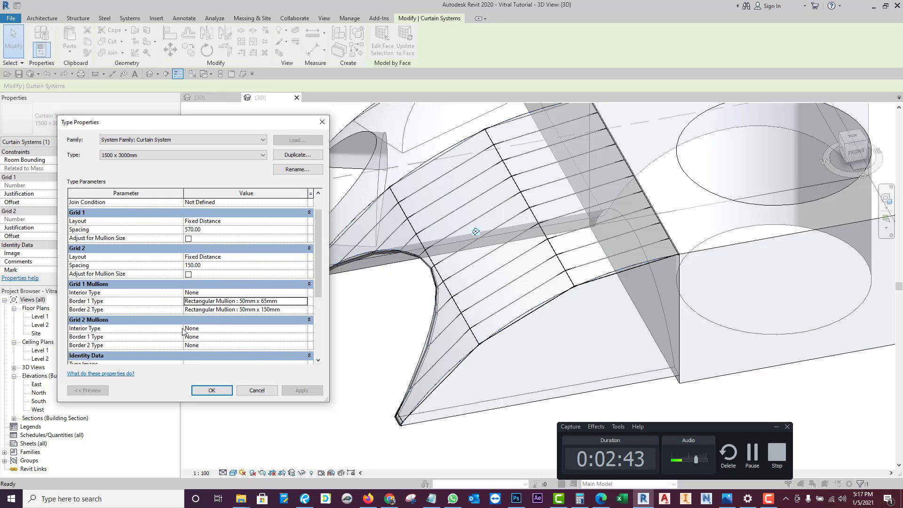
click(221, 329)
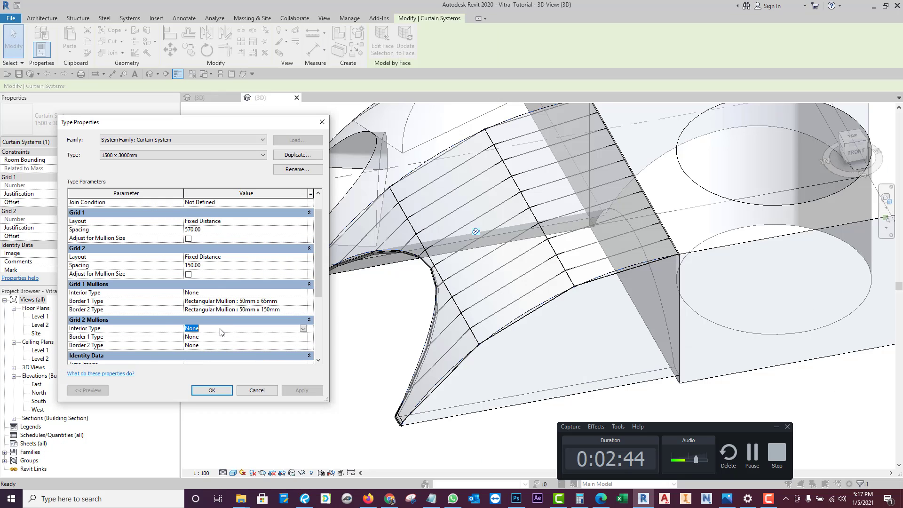
click(303, 329)
click(267, 374)
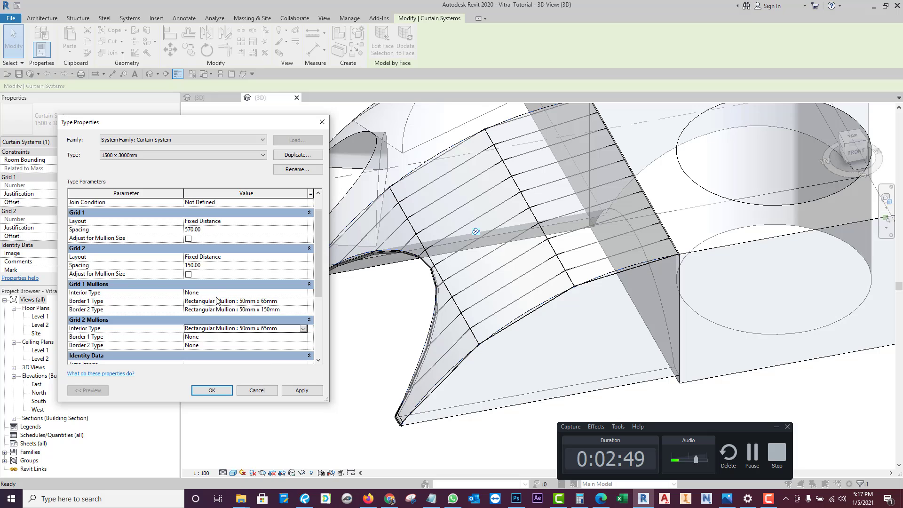
click(215, 293)
click(303, 293)
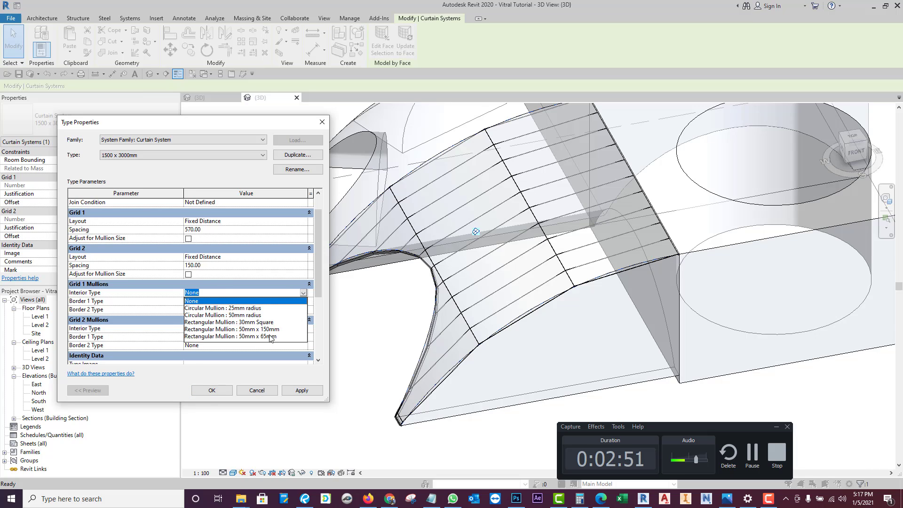
click(271, 338)
Step: Make all Grid 1 and Grid 2 border mullions 50mm x 150mm and confirm
click(256, 336)
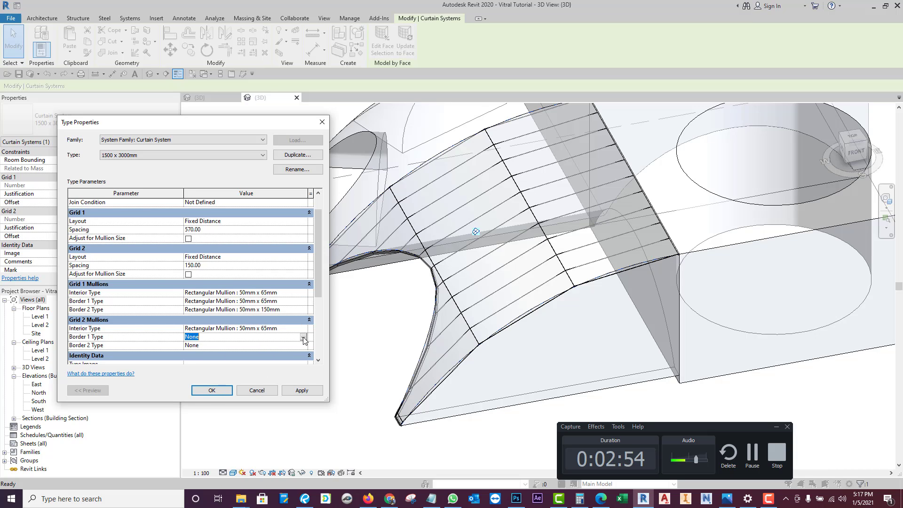
click(303, 338)
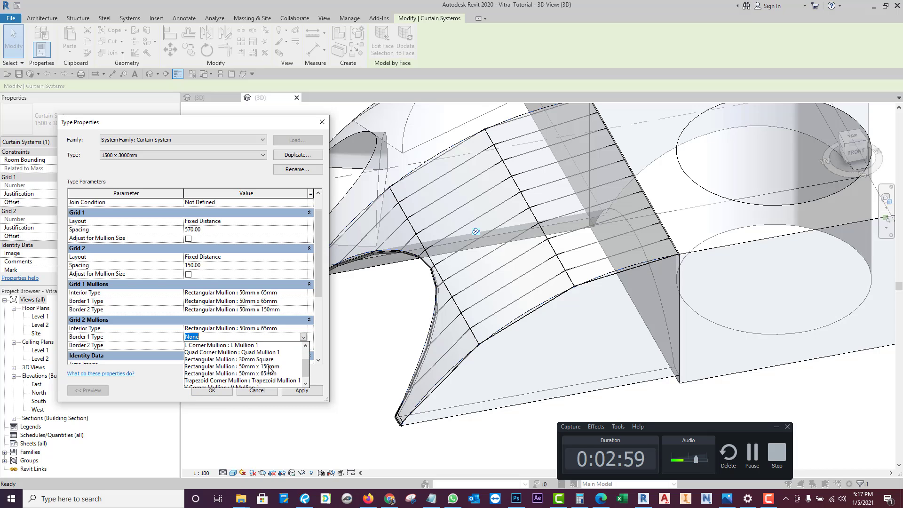
click(269, 366)
click(297, 345)
click(304, 347)
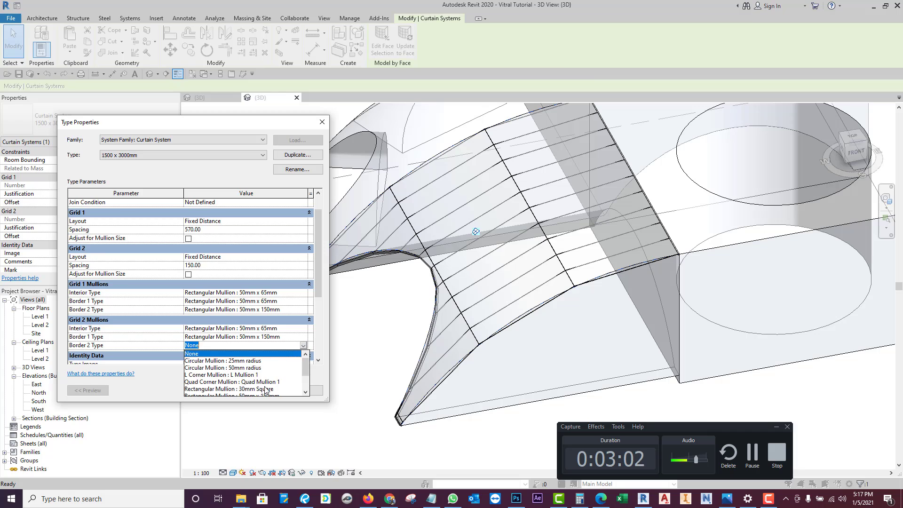
click(271, 388)
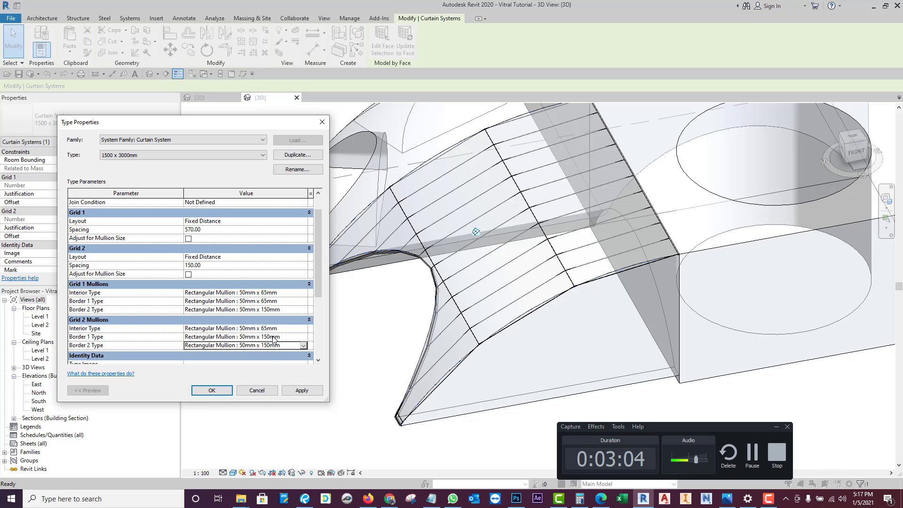
click(282, 301)
click(304, 302)
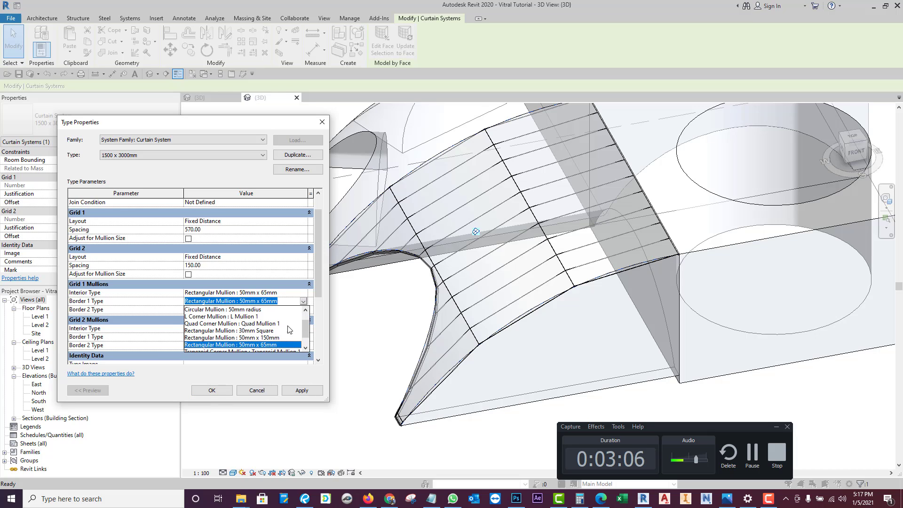
click(272, 324)
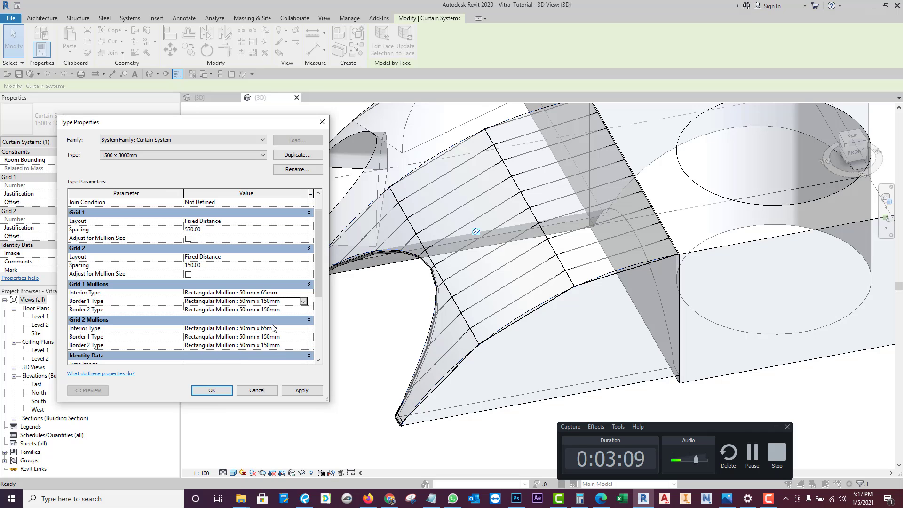
click(301, 389)
click(217, 392)
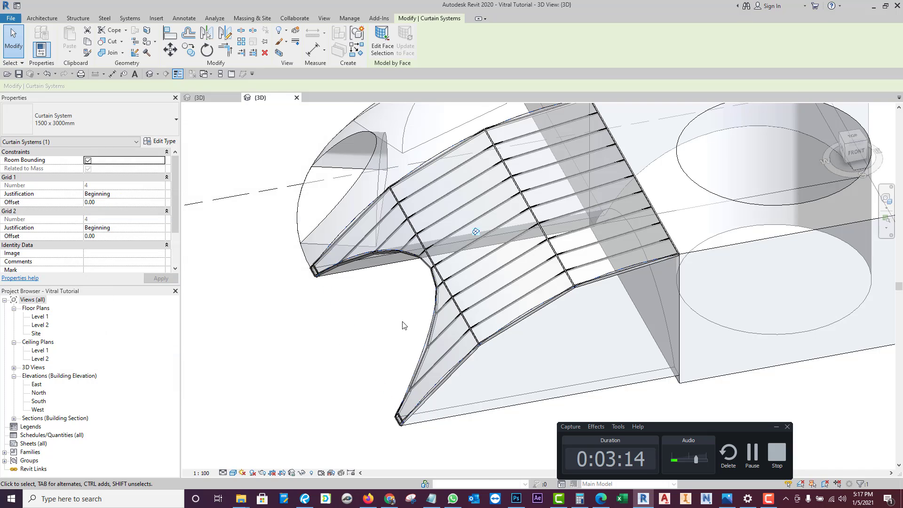
Step: Zoom around the mullioned vault, clear the selection, and reselect the curtain system roof
scroll(435, 288, up, 5)
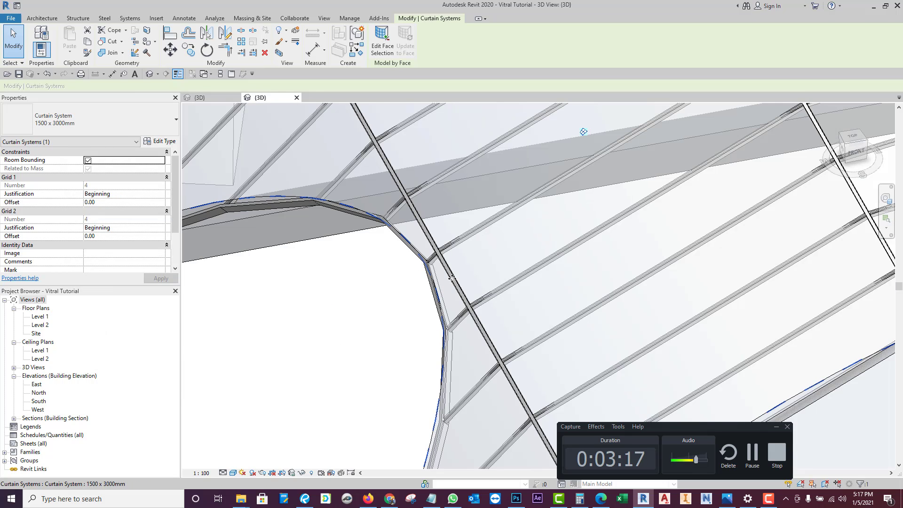
scroll(452, 279, down, 5)
scroll(528, 285, down, 2)
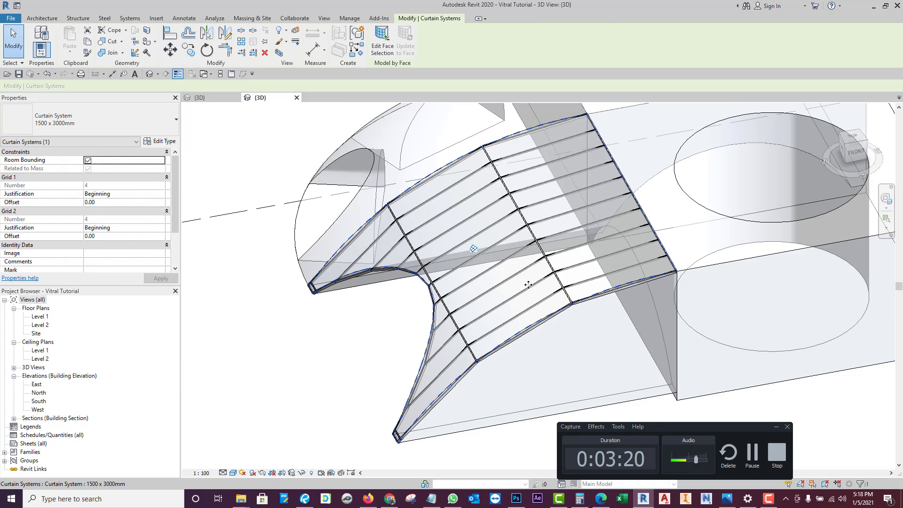
key(Escape)
scroll(507, 295, up, 5)
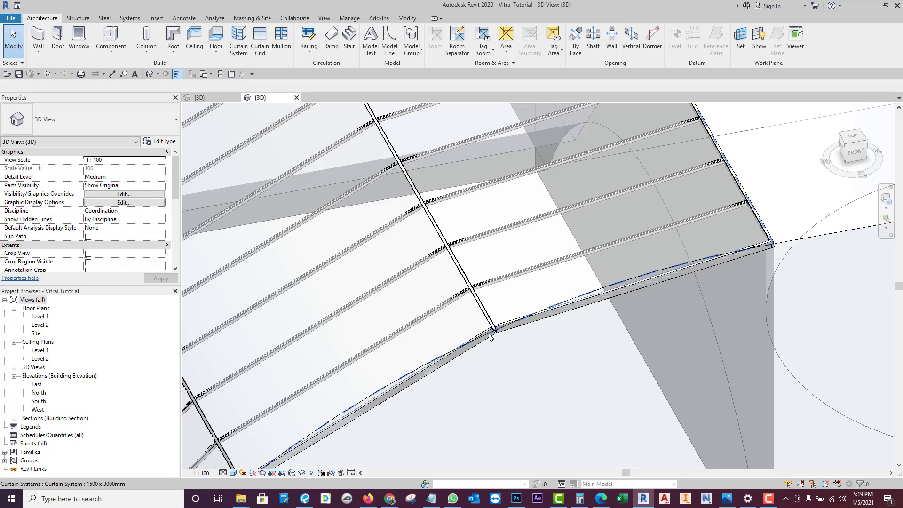
scroll(497, 332, up, 2)
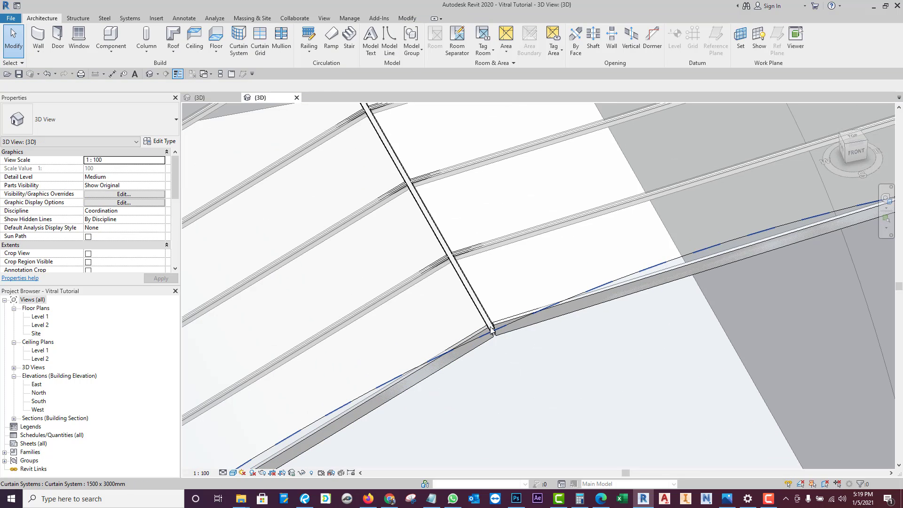
scroll(492, 330, down, 4)
scroll(635, 291, up, 3)
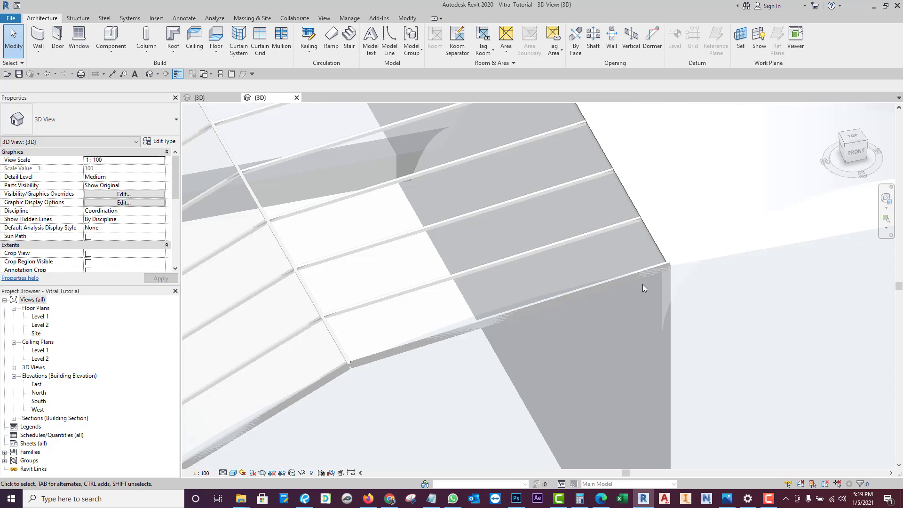
click(480, 336)
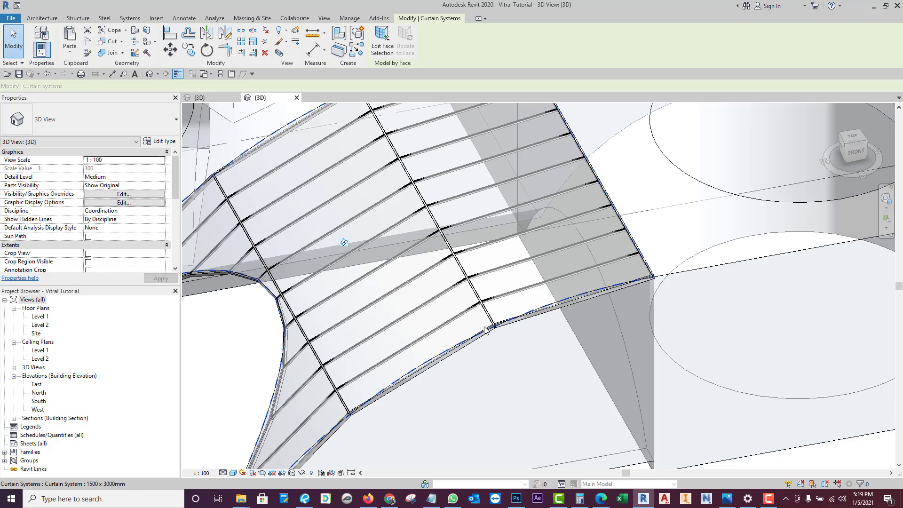
Step: Set the curtain system's Curtain Panel to System Panel : Glazed
click(159, 141)
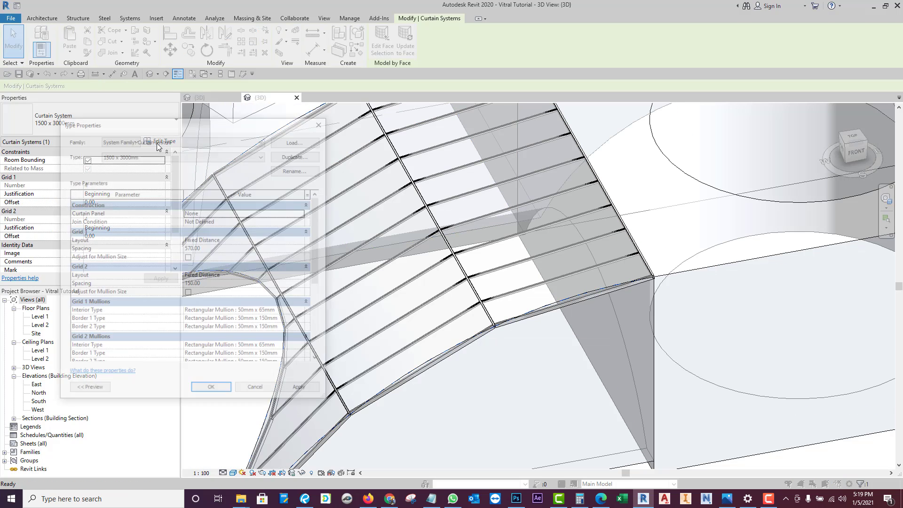
click(120, 214)
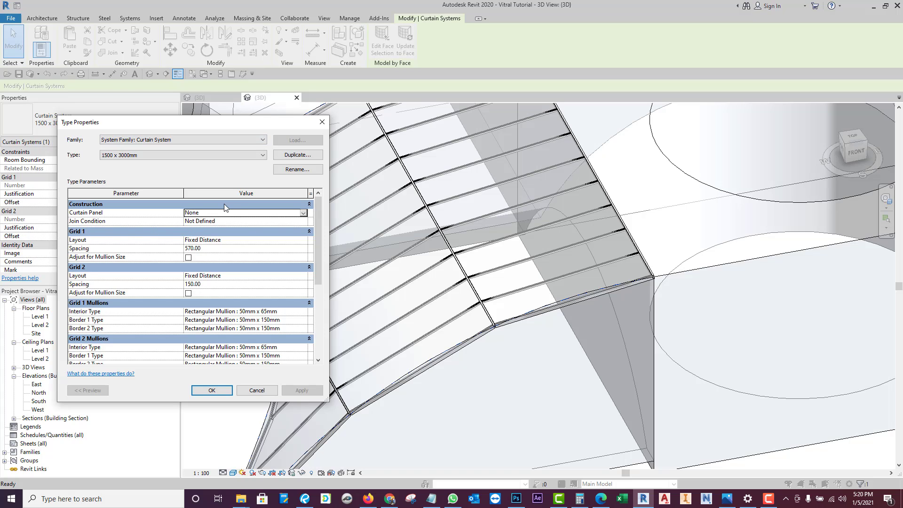
click(233, 214)
click(303, 213)
click(225, 229)
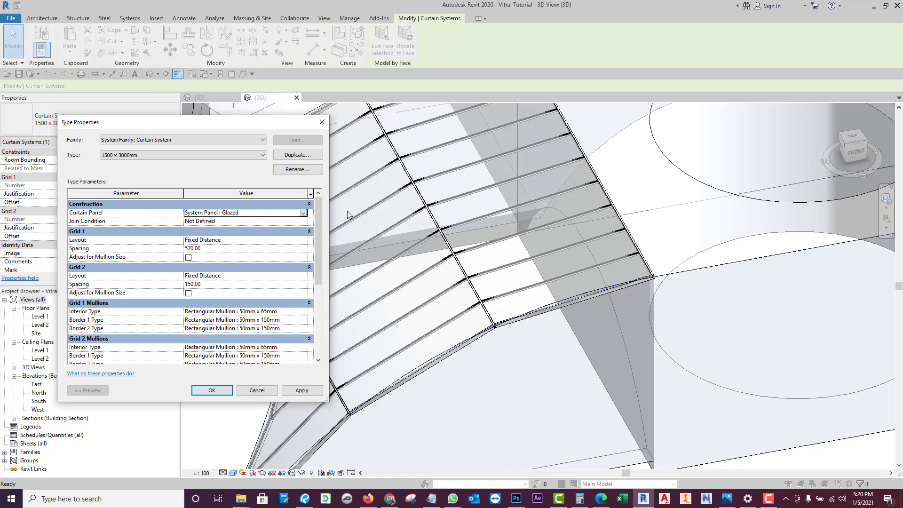
click(304, 214)
click(303, 214)
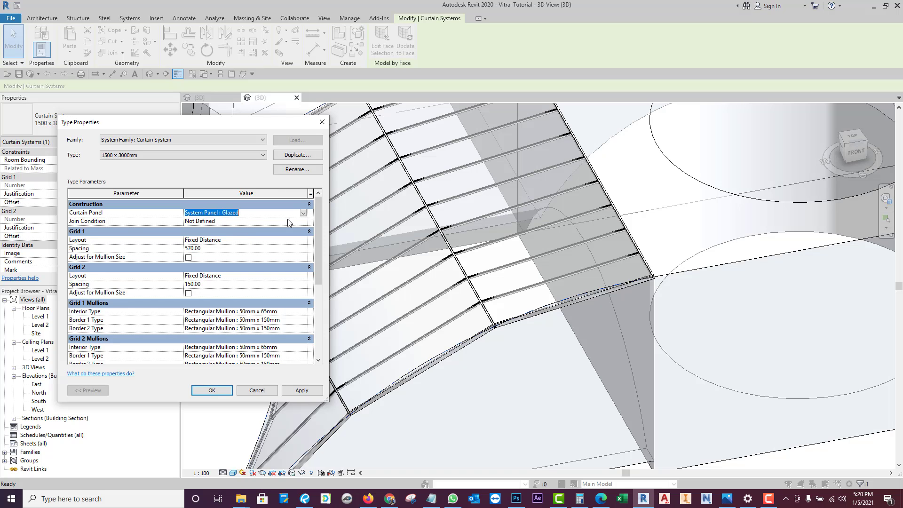
click(304, 213)
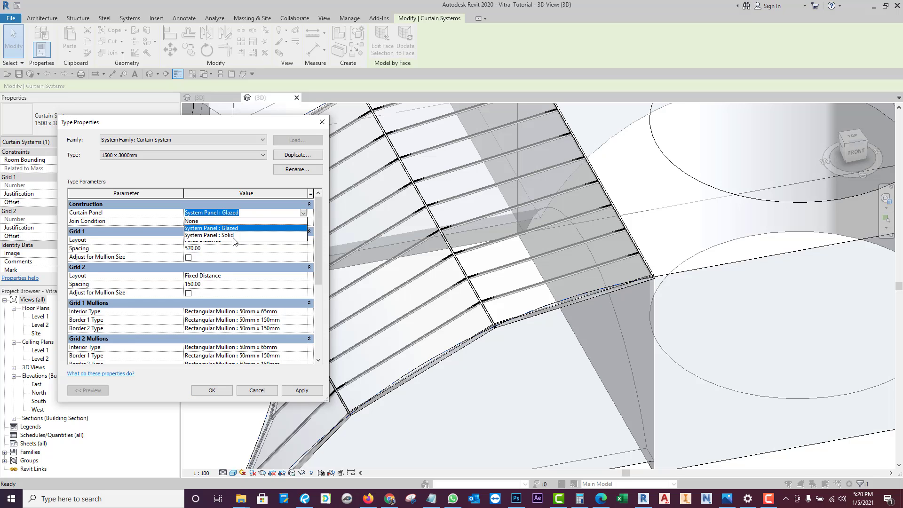
key(Escape)
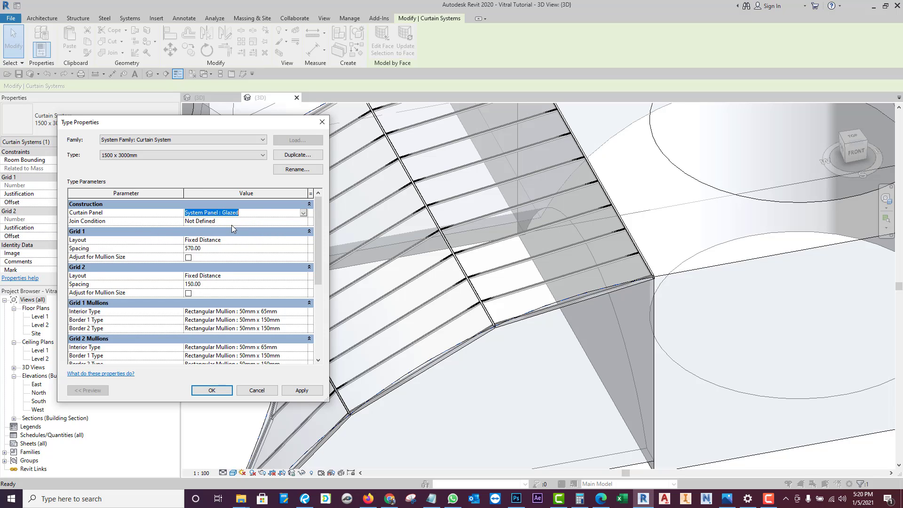
Step: Try Border and Grid 1 Continuous joins, then switch to Border and Grid 2 Continuous
click(233, 223)
click(303, 221)
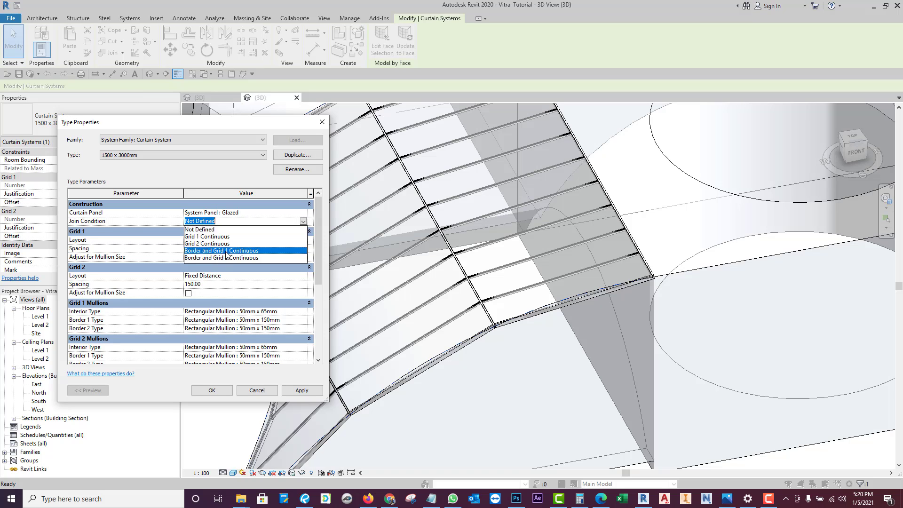
click(224, 251)
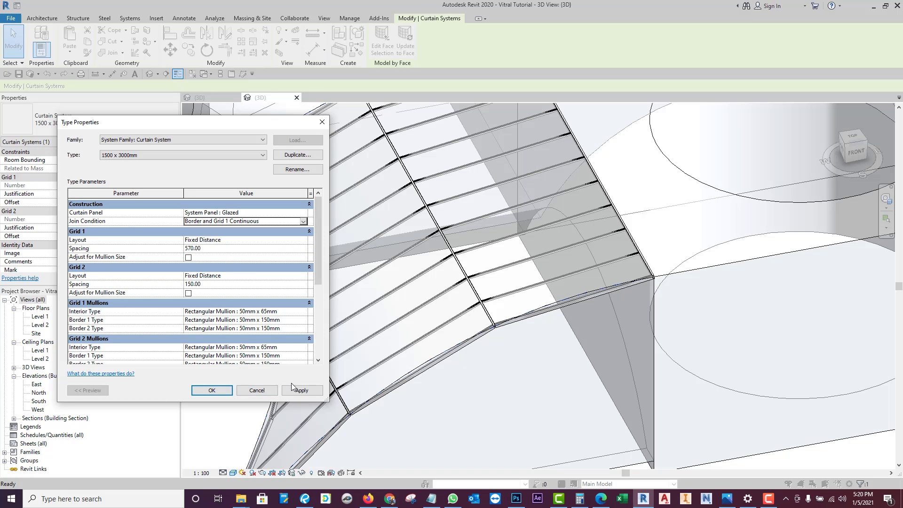
click(301, 391)
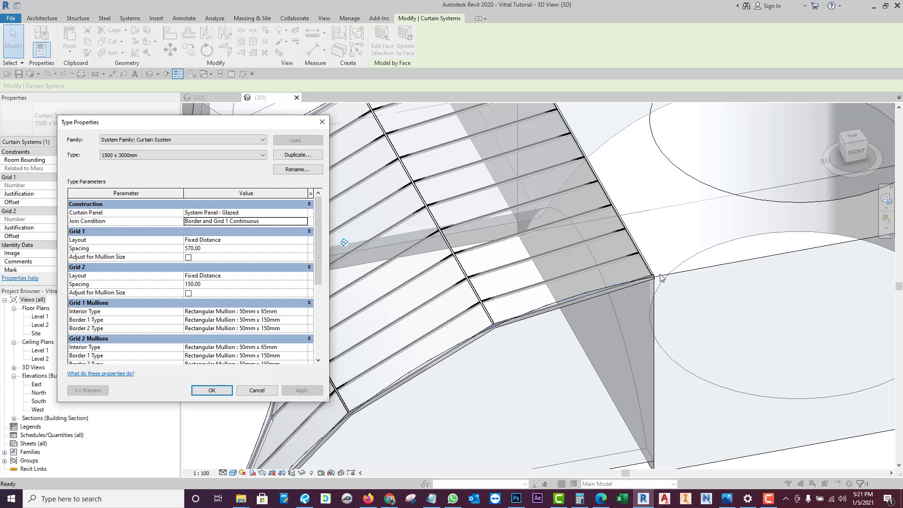
click(301, 222)
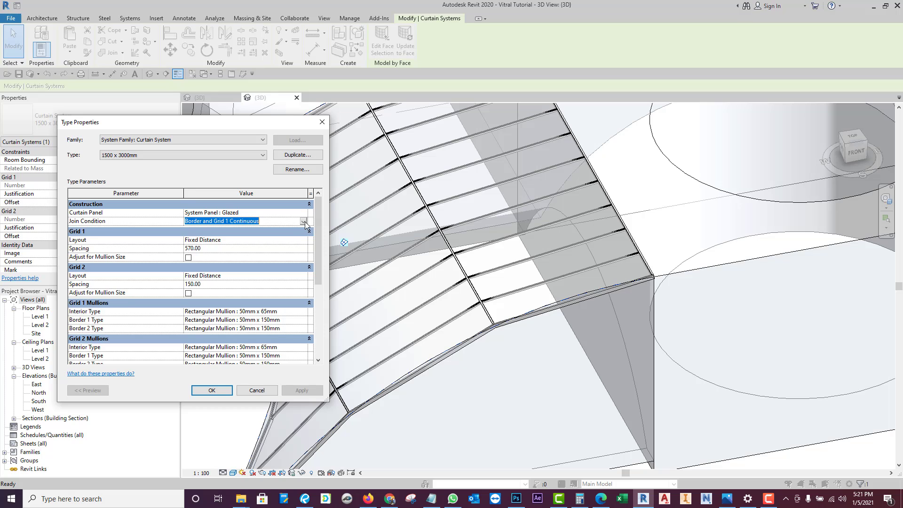
click(280, 258)
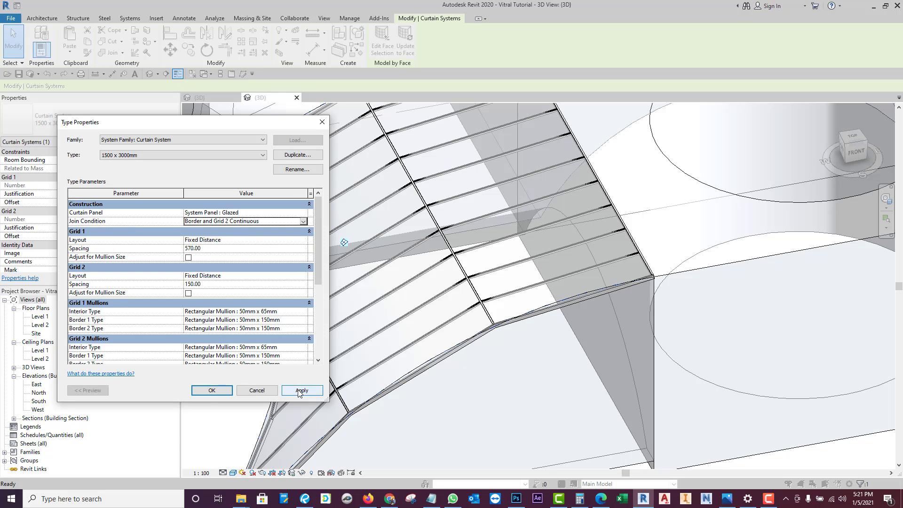
click(209, 391)
Step: Set the join condition back to Border and Grid 1 Continuous and confirm
scroll(474, 244, up, 5)
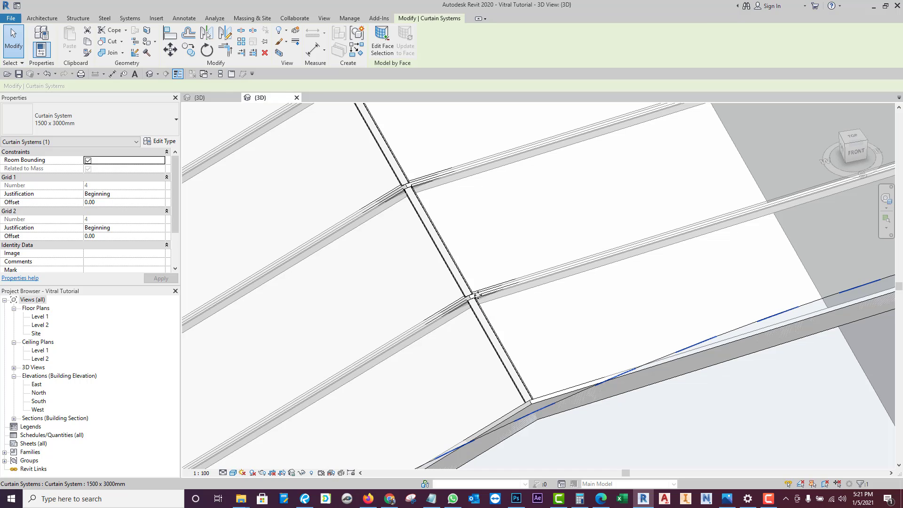
click(157, 142)
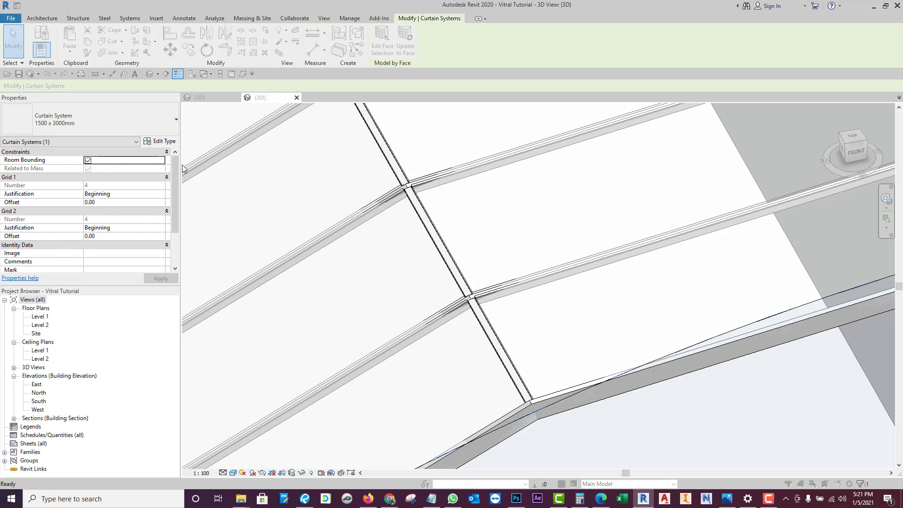
click(251, 220)
click(252, 258)
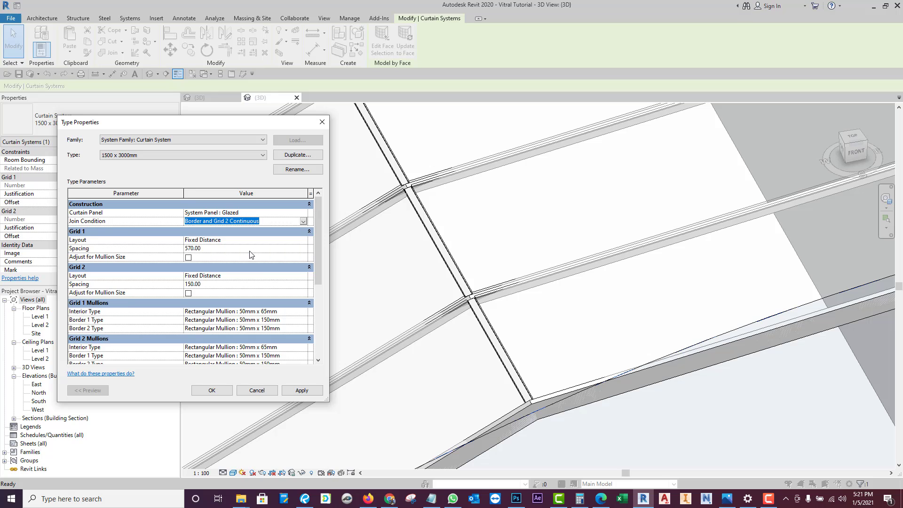
click(302, 390)
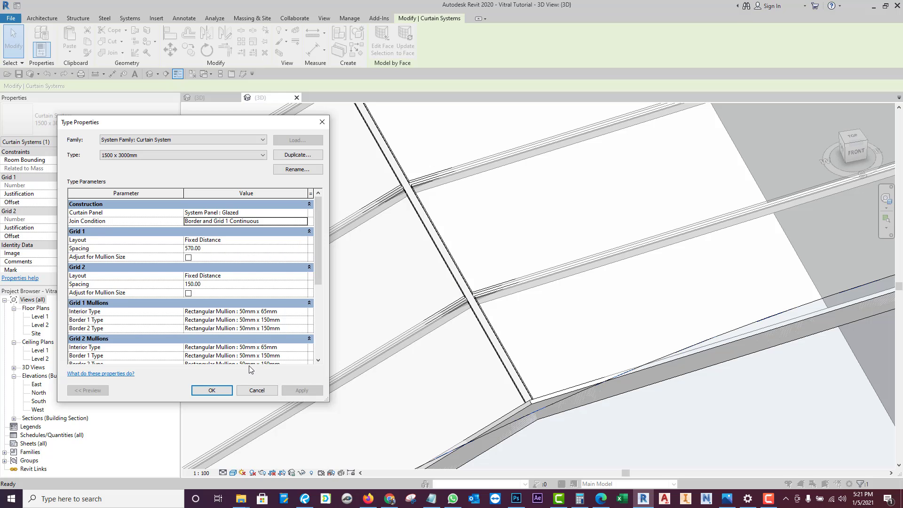
click(218, 390)
Step: View the vaulted curtain system straight from the left, zoomed in on its arch
shift+middle_drag(403, 323, 504, 322)
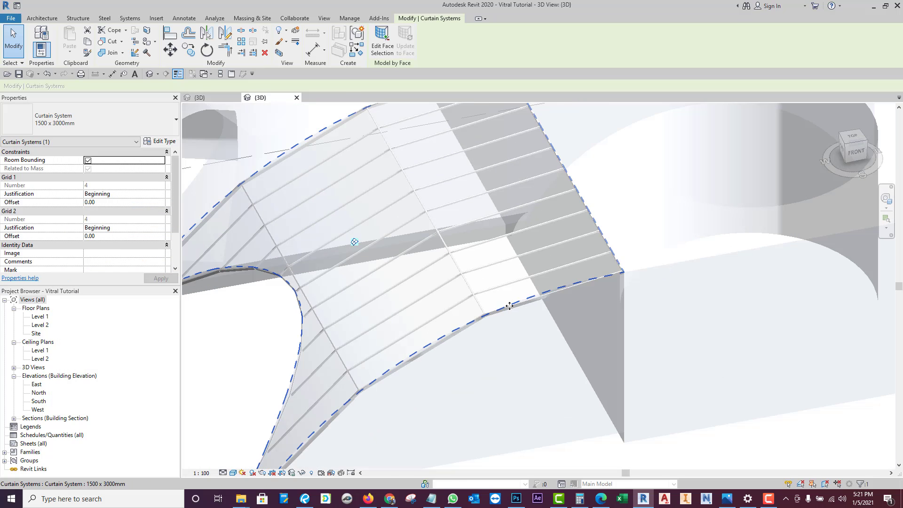
scroll(504, 322, down, 3)
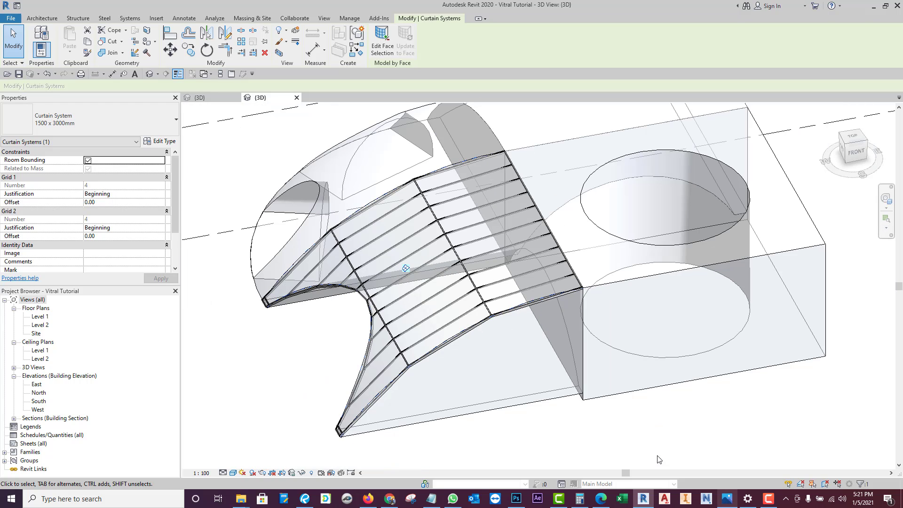
click(727, 499)
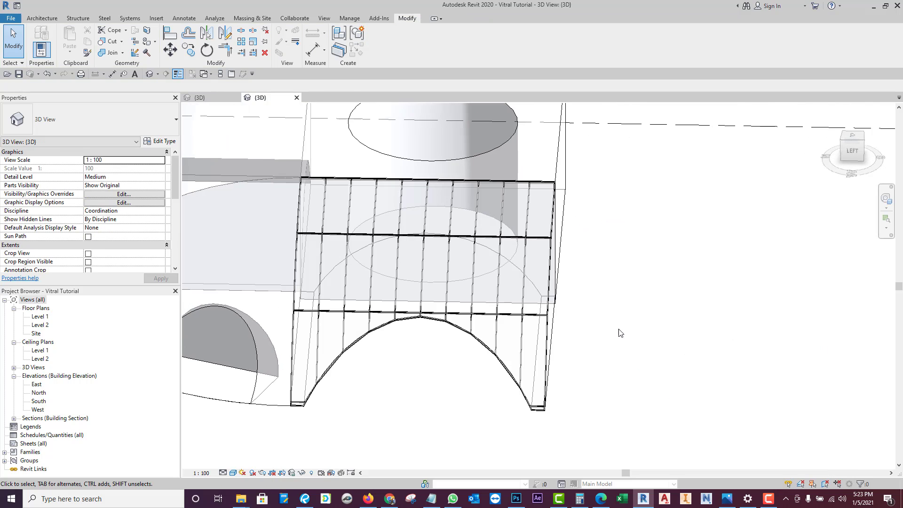
click(853, 154)
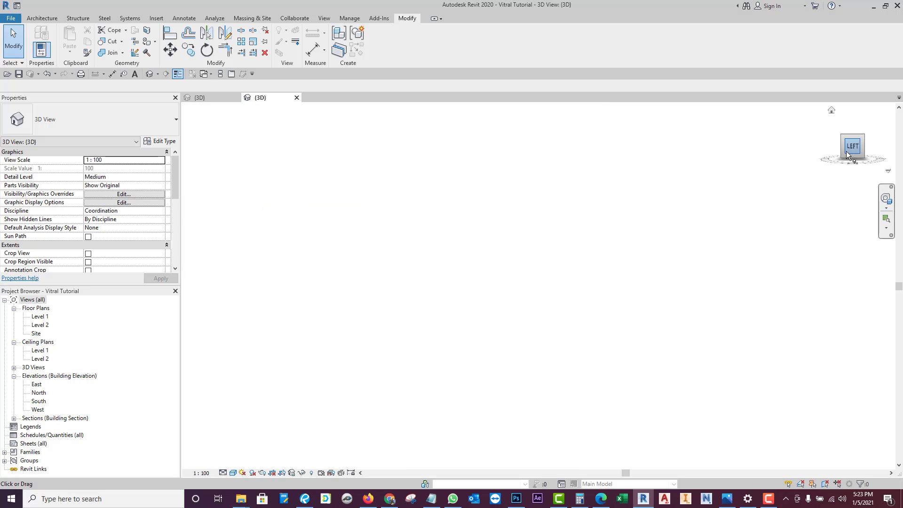
scroll(479, 275, up, 5)
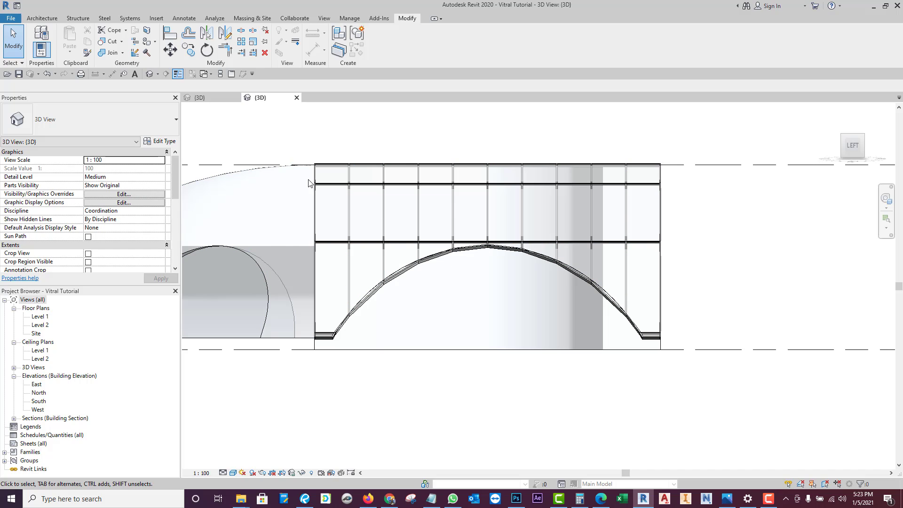
Step: Reselect the curtain system and keep its grid justification at Beginning
click(664, 182)
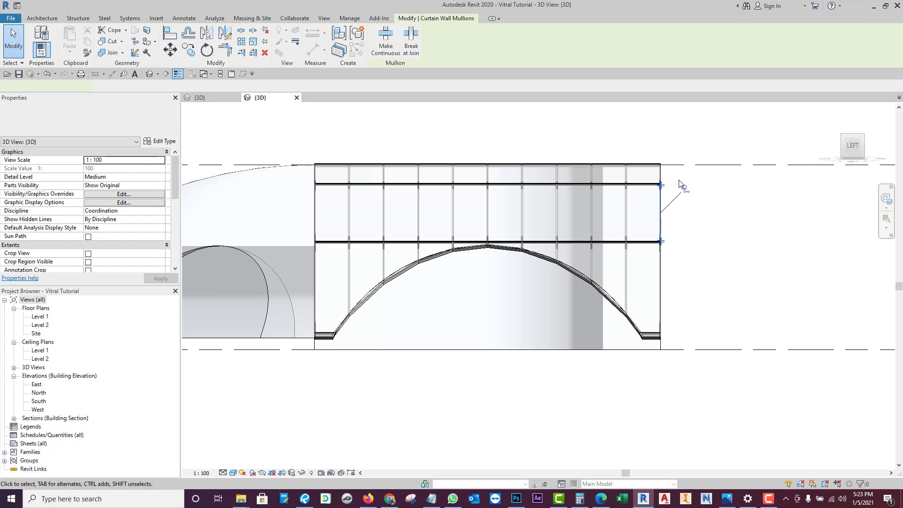
key(Escape)
click(665, 225)
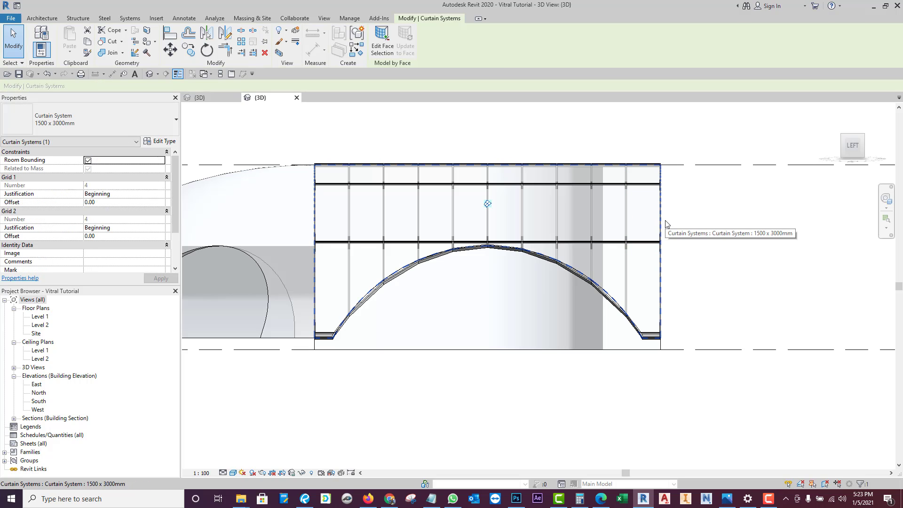
click(122, 195)
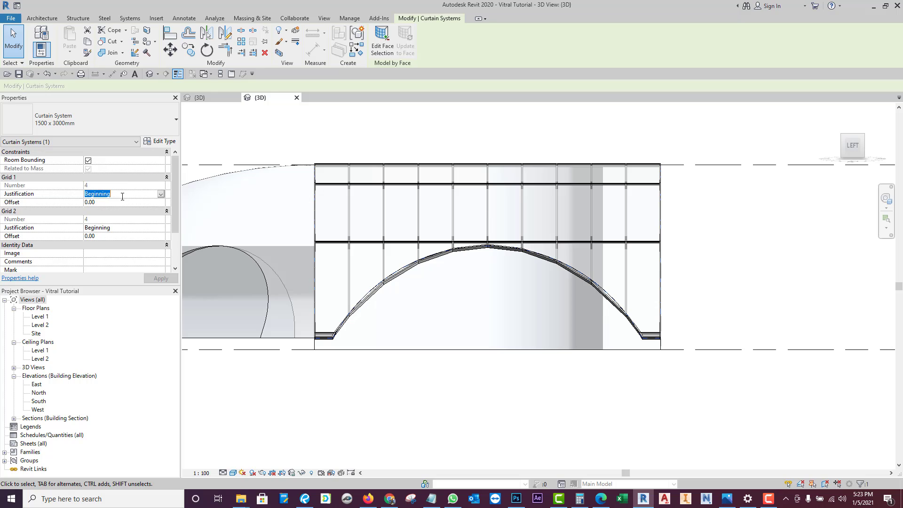
click(161, 194)
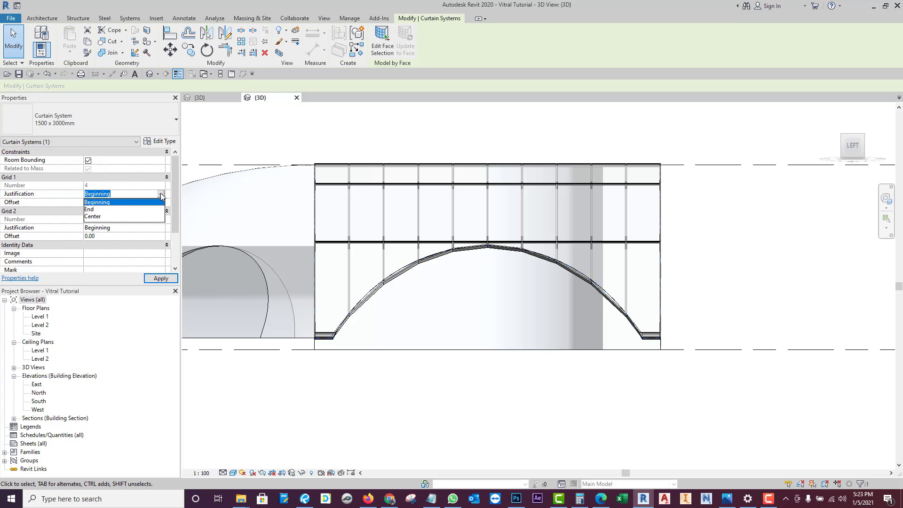
click(126, 224)
Step: Enter a Grid 2 offset of 20.00 for the curtain system
click(121, 203)
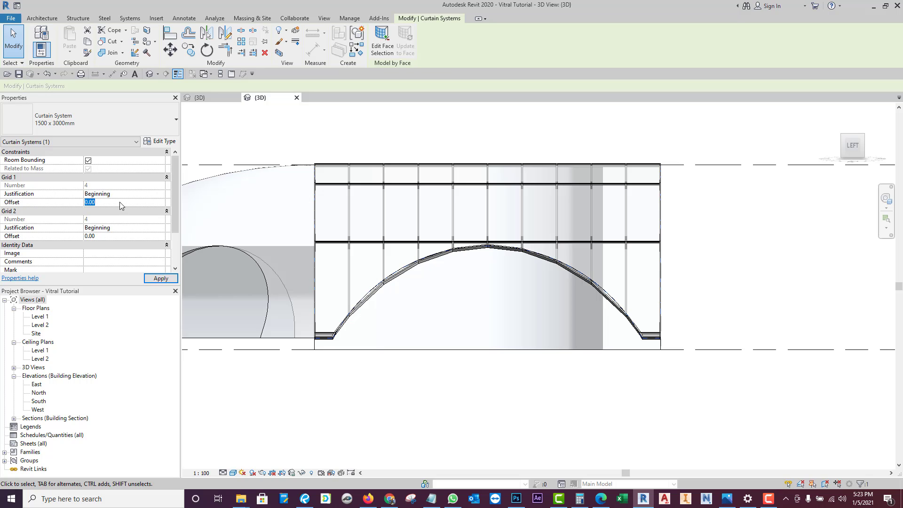
text(2)
click(121, 235)
click(161, 278)
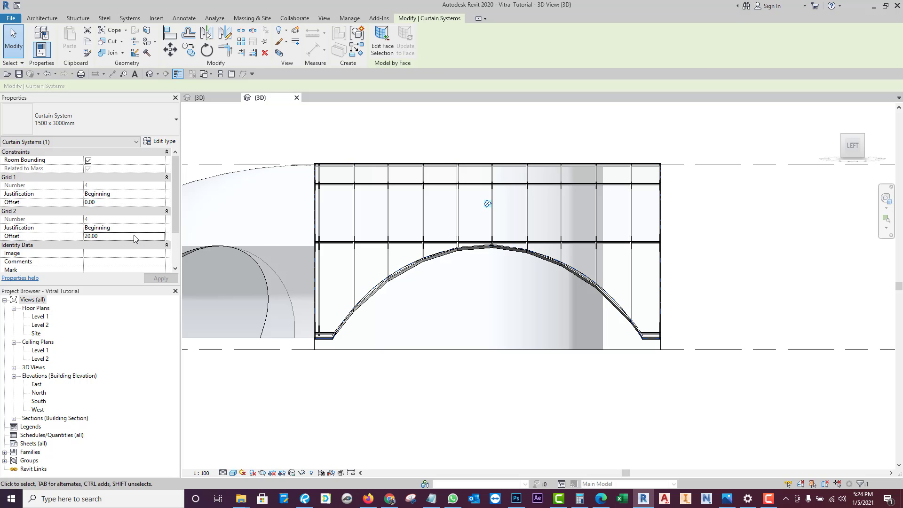
key(Return)
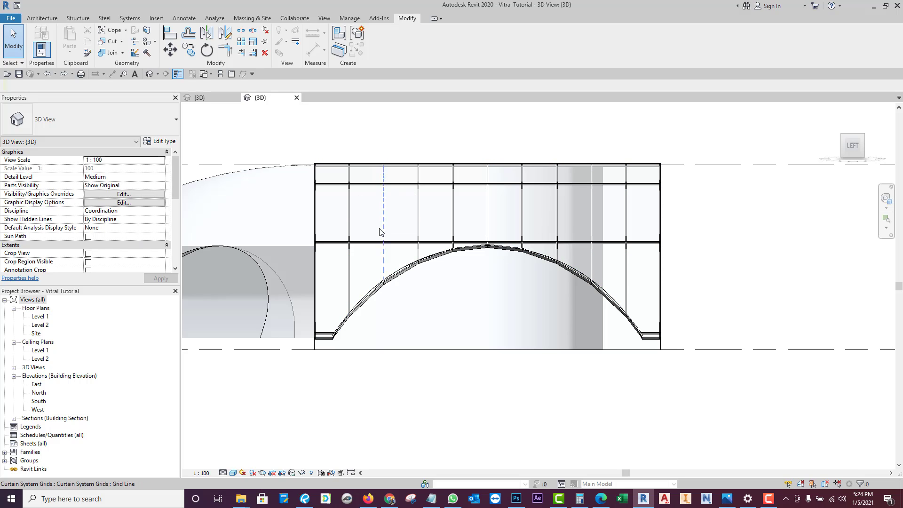
Step: Tilt the view of the gridded vault roof and bring up the Vitral-original.JPG reference photo
mouse_move(481, 178)
shift+middle_down()
mouse_move(666, 232)
mouse_move(670, 298)
mouse_move(658, 356)
shift+middle_up()
scroll(657, 356, down, 2)
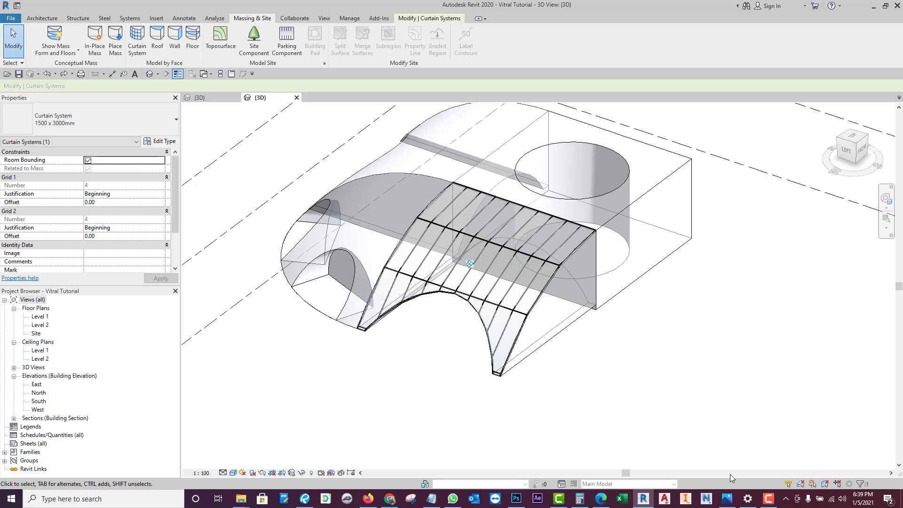
click(727, 499)
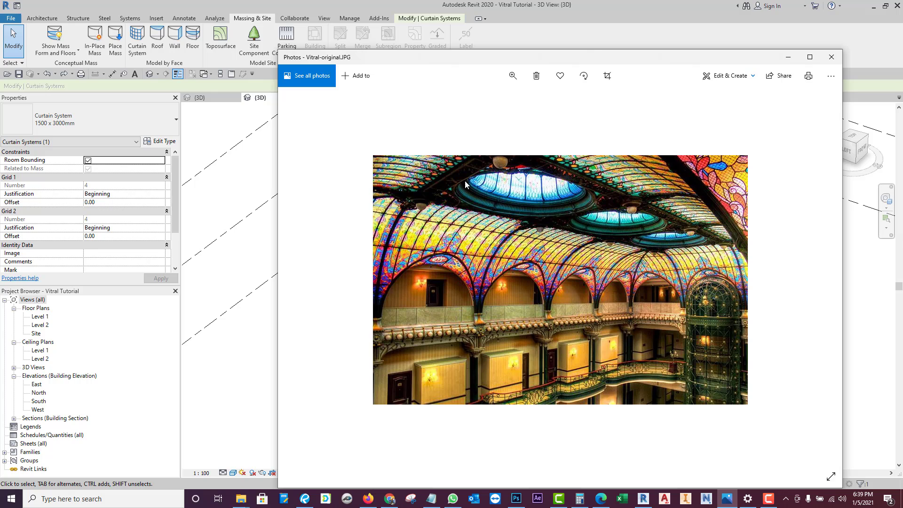
Step: Minimize the stained-glass reference photo to get back to the Revit vault view
click(789, 57)
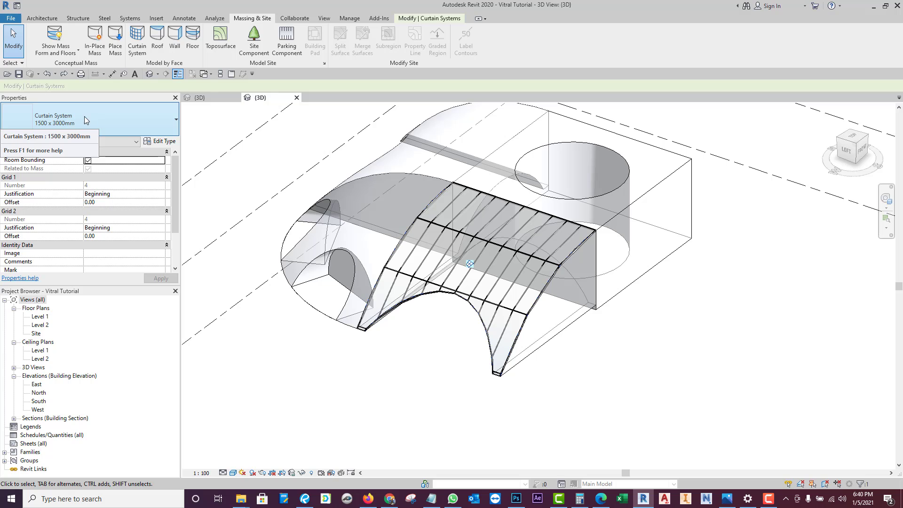
Step: Duplicate the vault's curtain system type as '1500 x 5700mm' and apply it
click(159, 141)
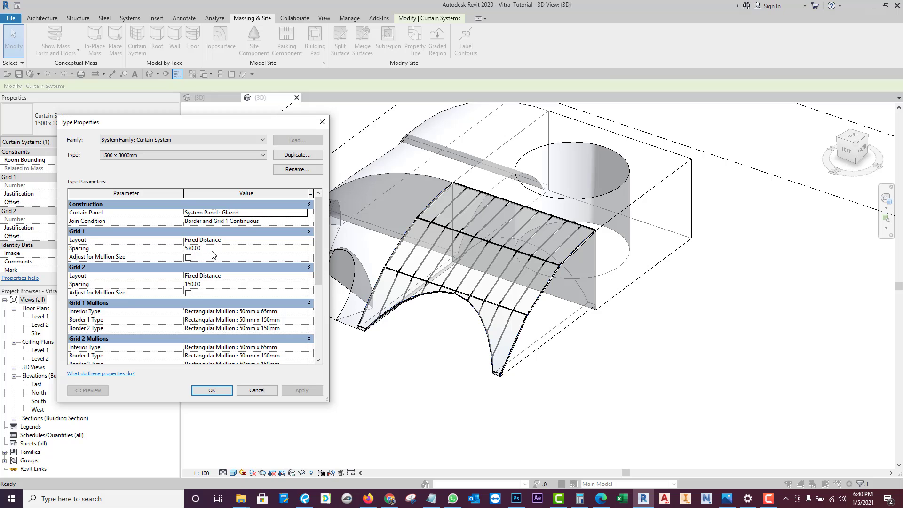
click(296, 155)
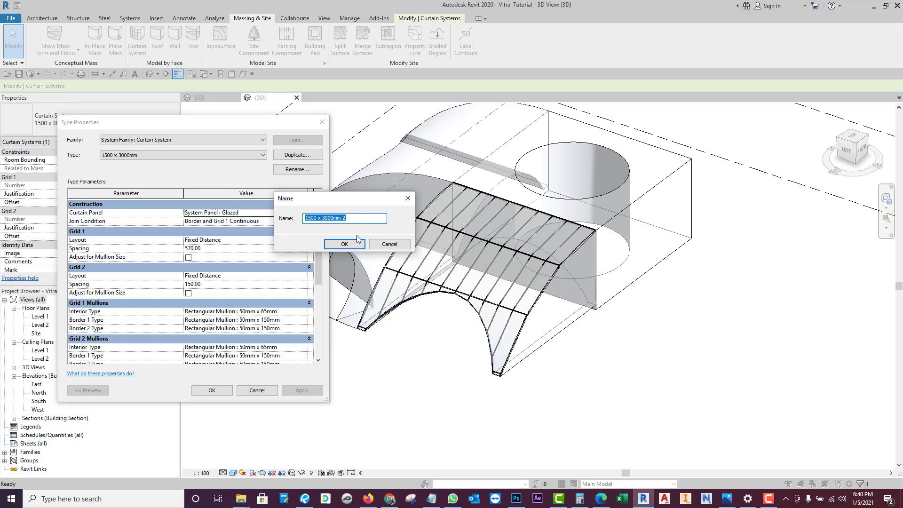
drag(359, 219, 300, 236)
text(1500 x 5700mm)
click(344, 245)
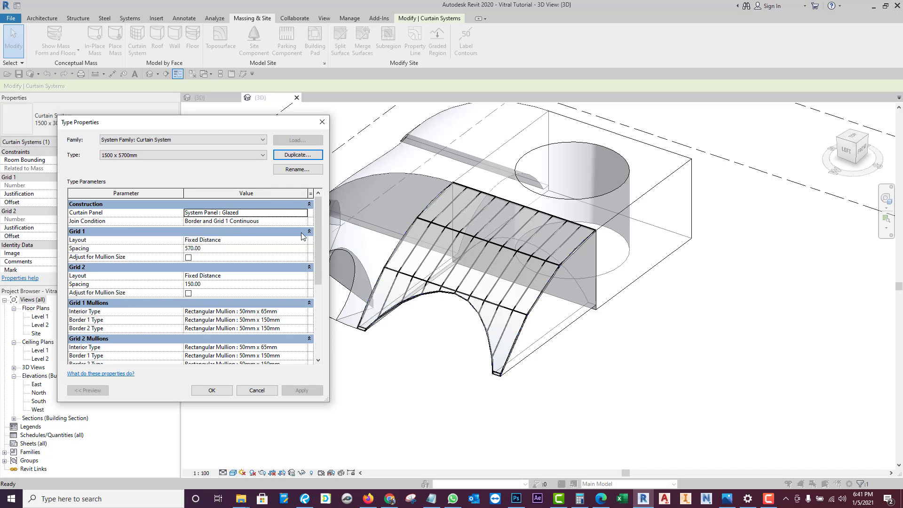
click(212, 390)
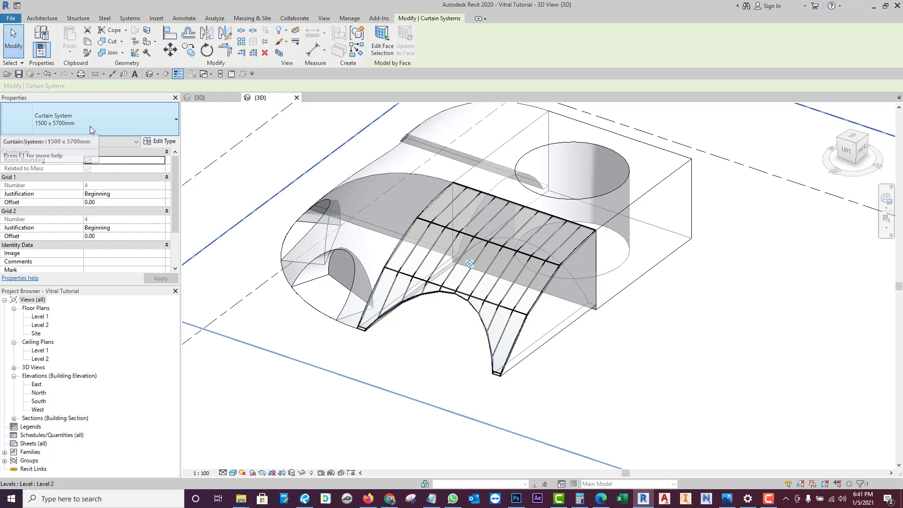
Step: Start a Curtain System by Face with the 1500 x 3000mm type selected
key(Escape)
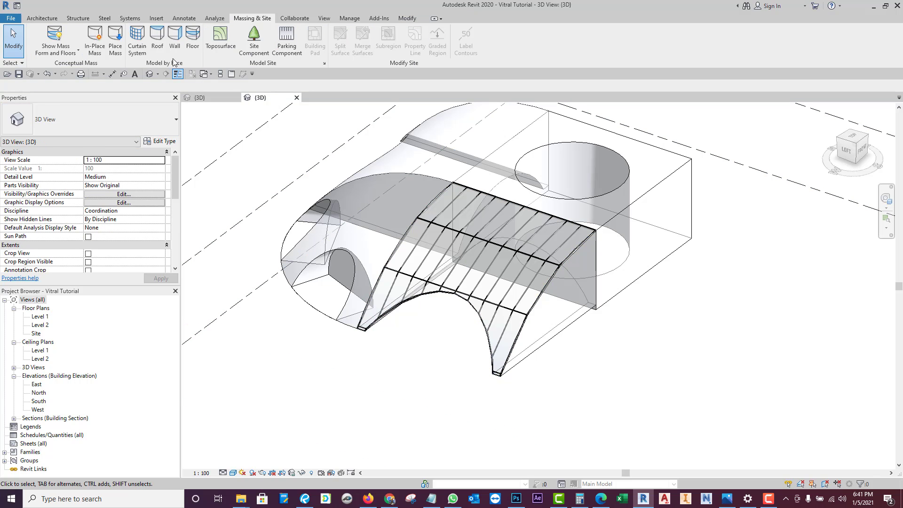
click(137, 40)
click(127, 126)
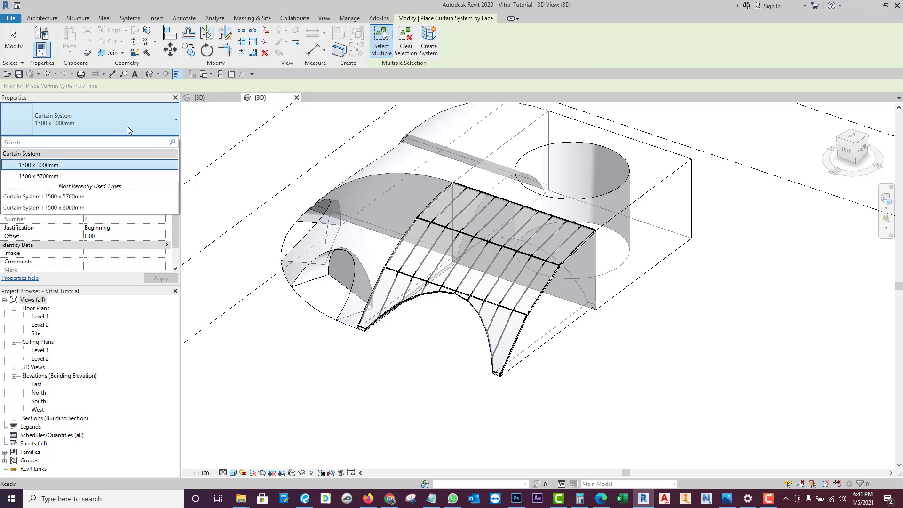
click(47, 174)
click(74, 127)
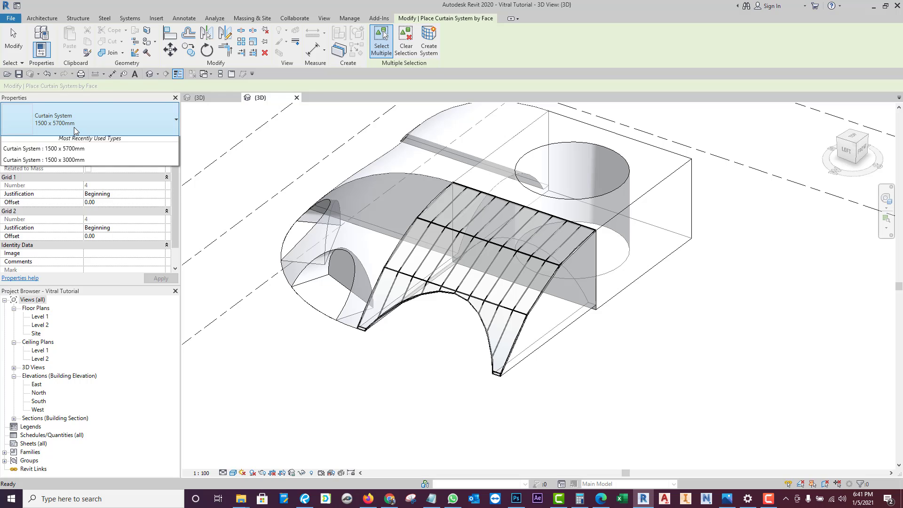
click(57, 164)
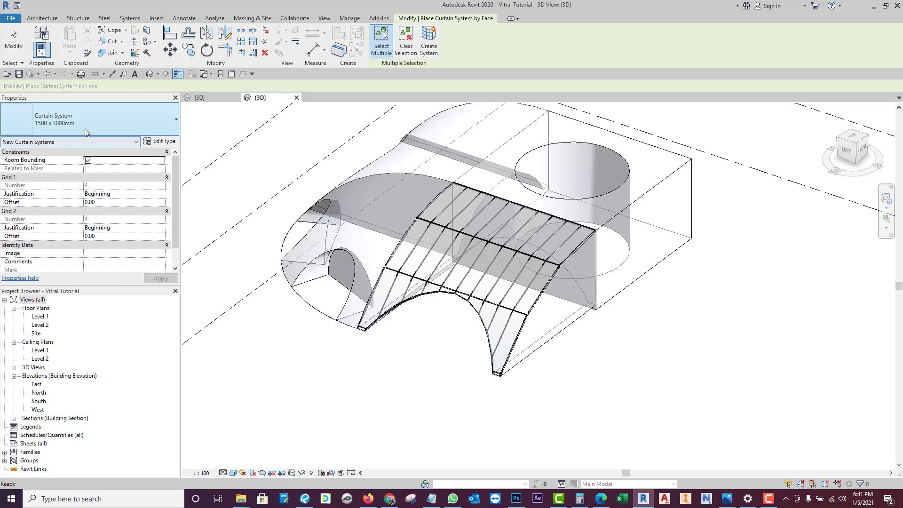
Step: Change the 1500 x 3000mm type's Grid 1 spacing from 570 to 300, then cancel placement
click(160, 142)
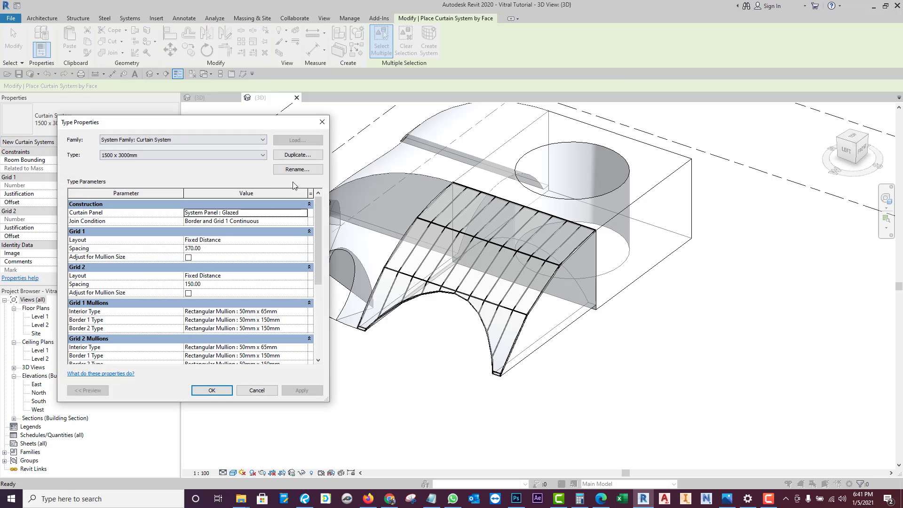
click(213, 249)
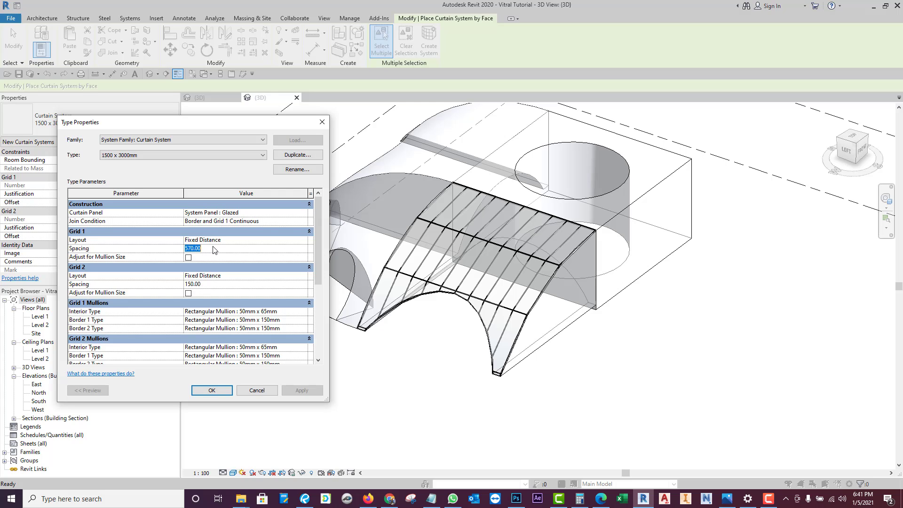
text(150)
double_click(215, 250)
text(3)
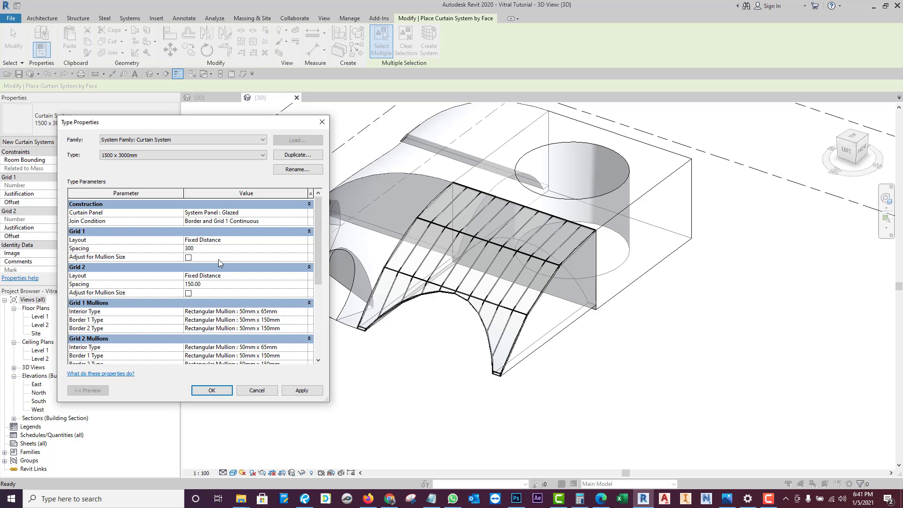
click(229, 285)
click(212, 392)
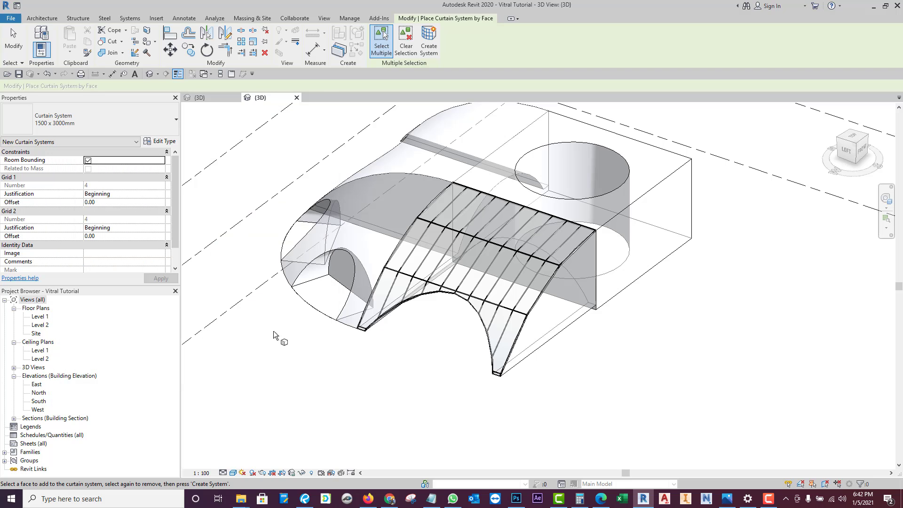
key(Escape)
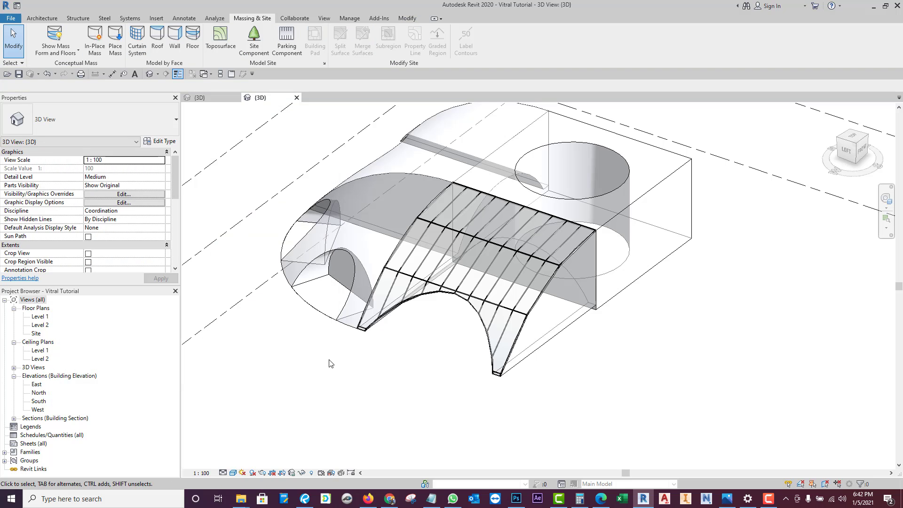
click(543, 297)
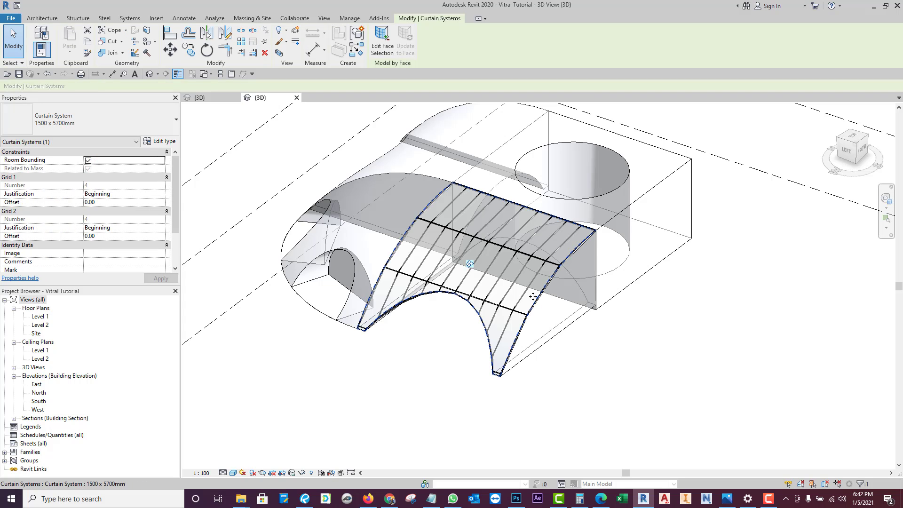
key(Escape)
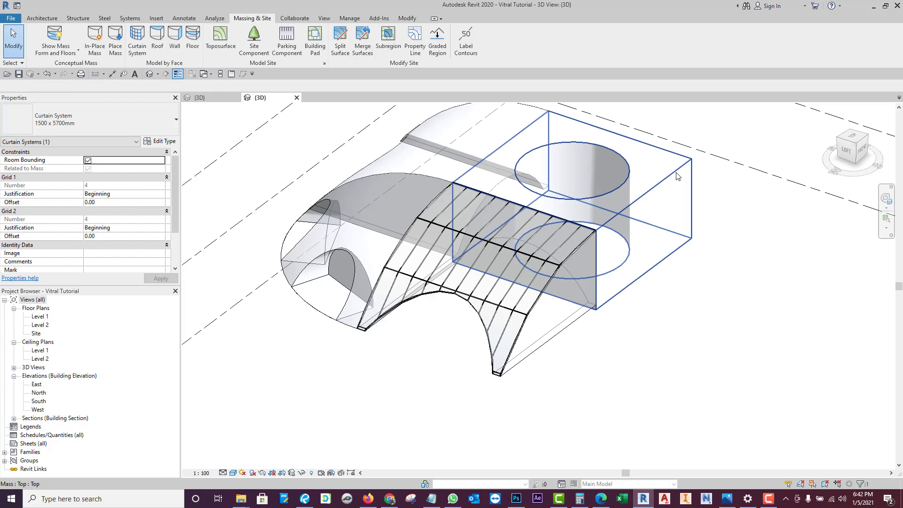
Step: Create a curtain system on the box mass's top face and orbit to inspect it
click(136, 38)
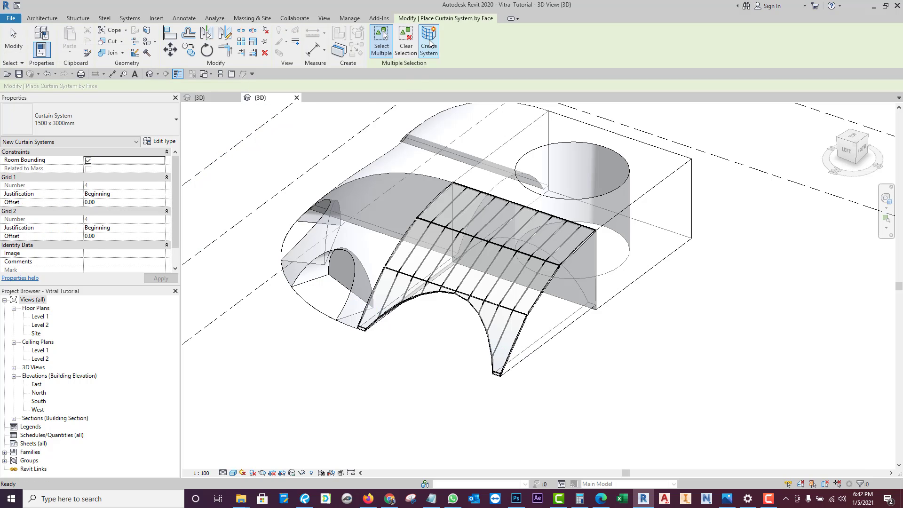
click(602, 123)
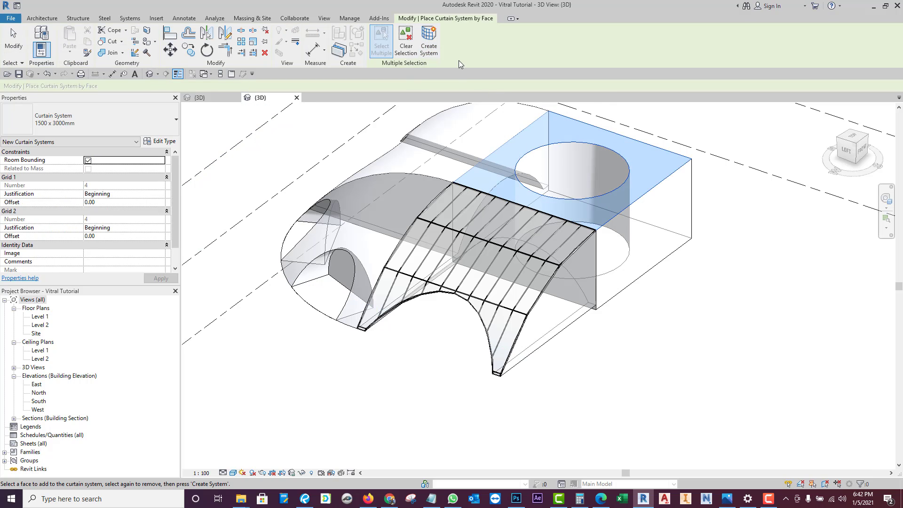
click(429, 41)
scroll(622, 191, up, 3)
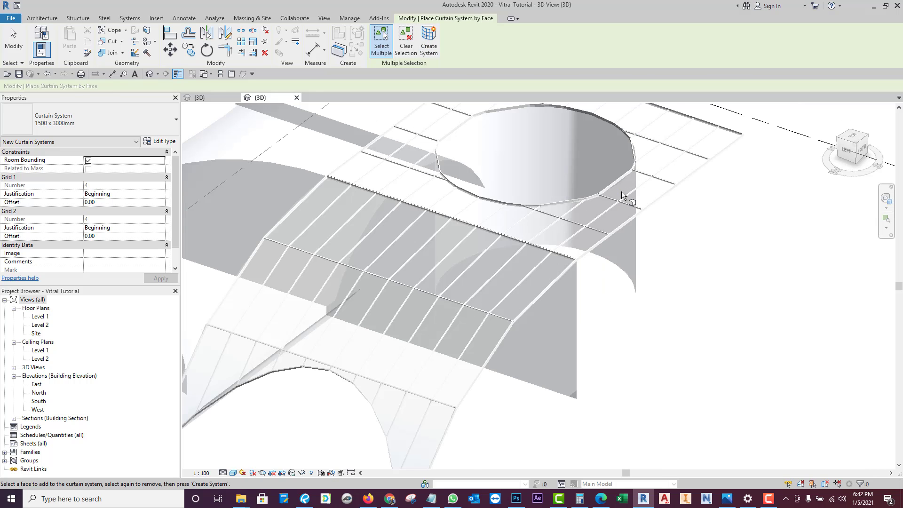
scroll(622, 191, down, 2)
scroll(535, 269, down, 1)
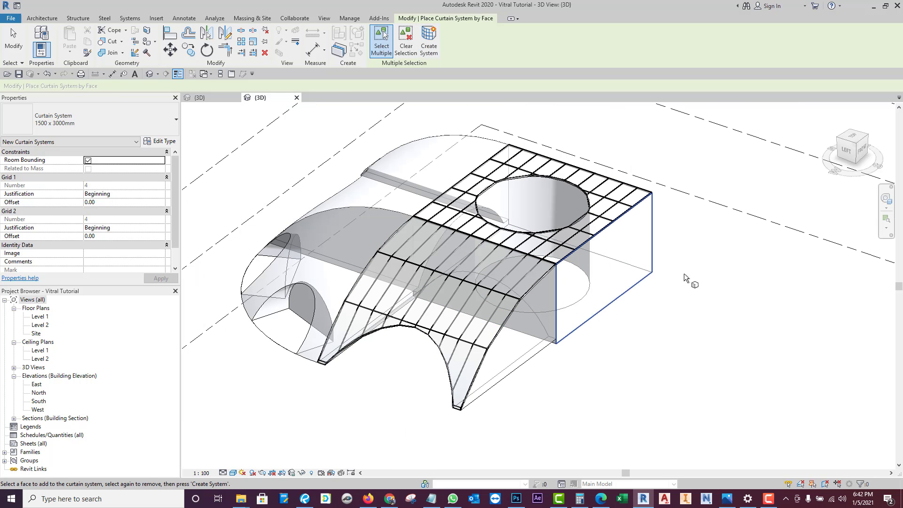
mouse_move(685, 278)
shift+middle_down()
mouse_move(667, 317)
mouse_move(518, 320)
mouse_move(641, 380)
shift+middle_up()
key(Escape)
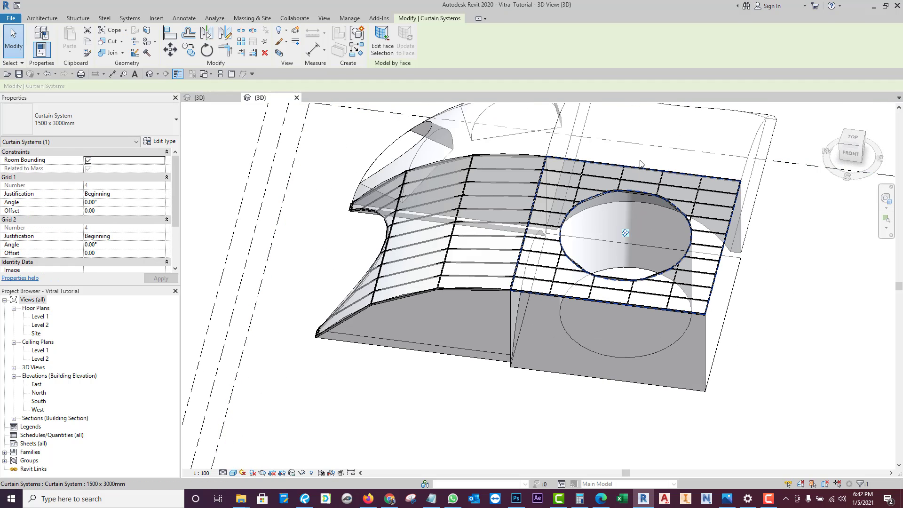
Step: Select the top-face curtain system and keep it on the 1500 x 3000mm type
click(540, 163)
click(520, 153)
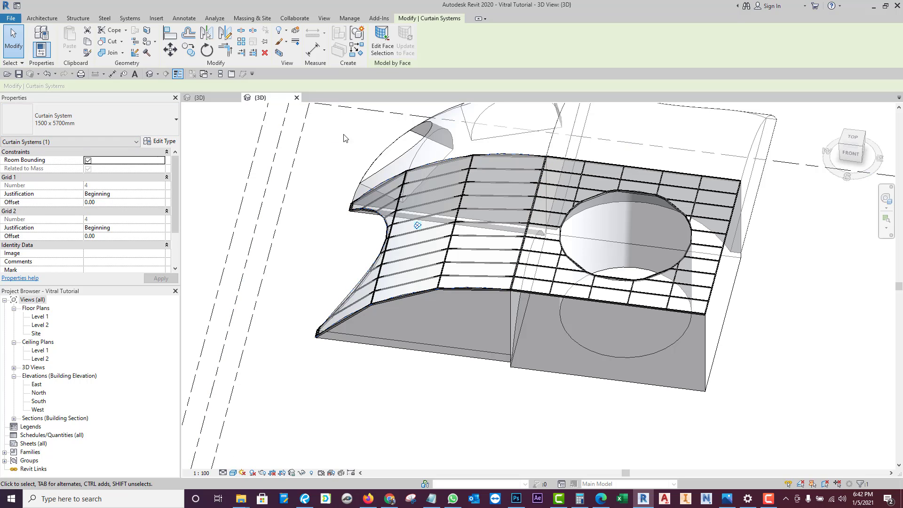
key(Escape)
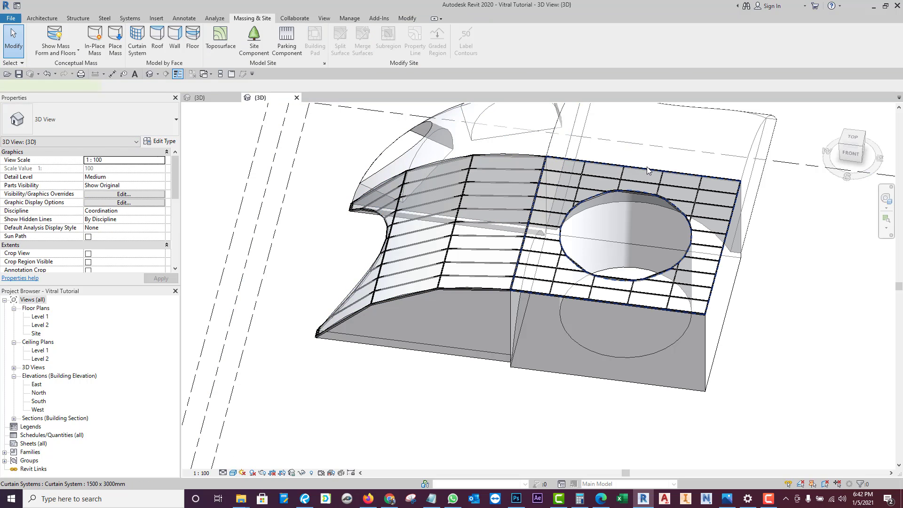
click(648, 167)
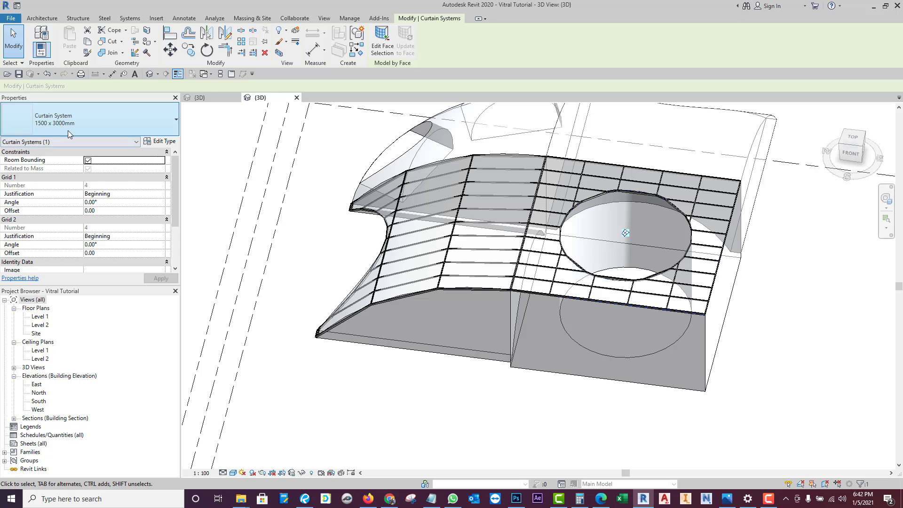
key(Escape)
click(644, 166)
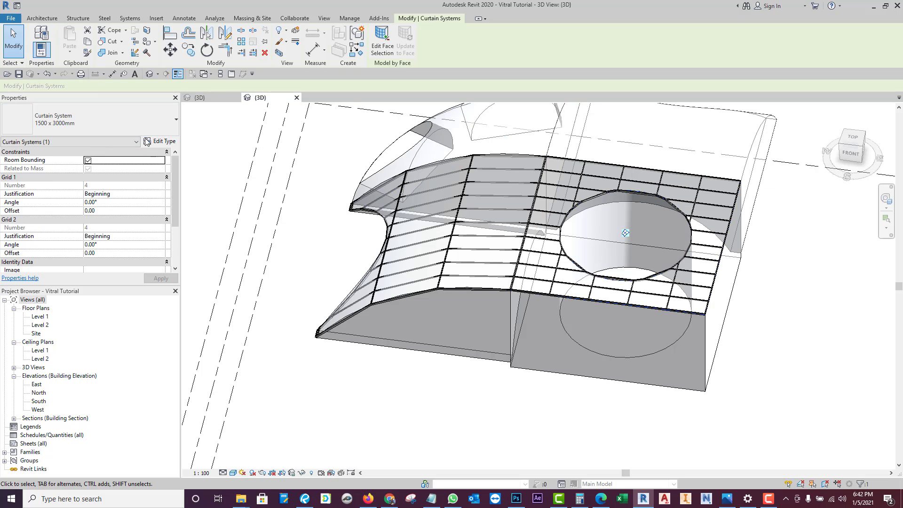
click(129, 123)
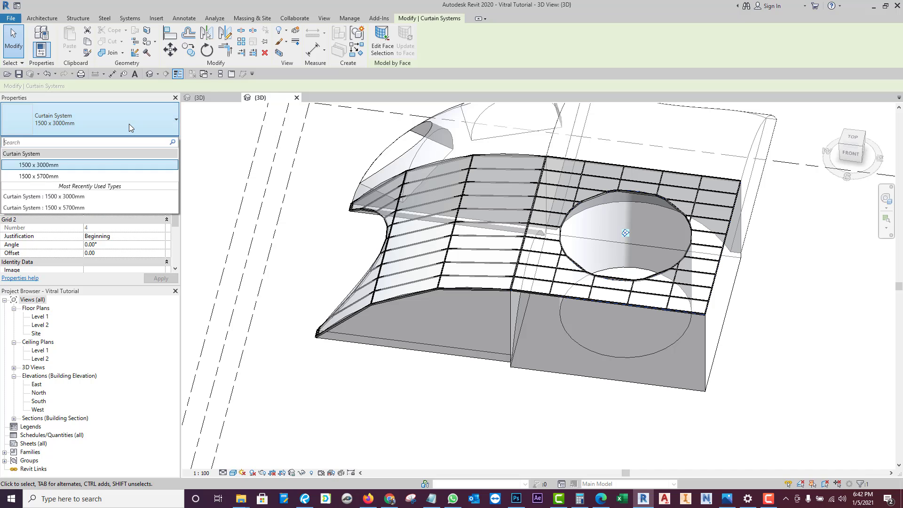
click(75, 209)
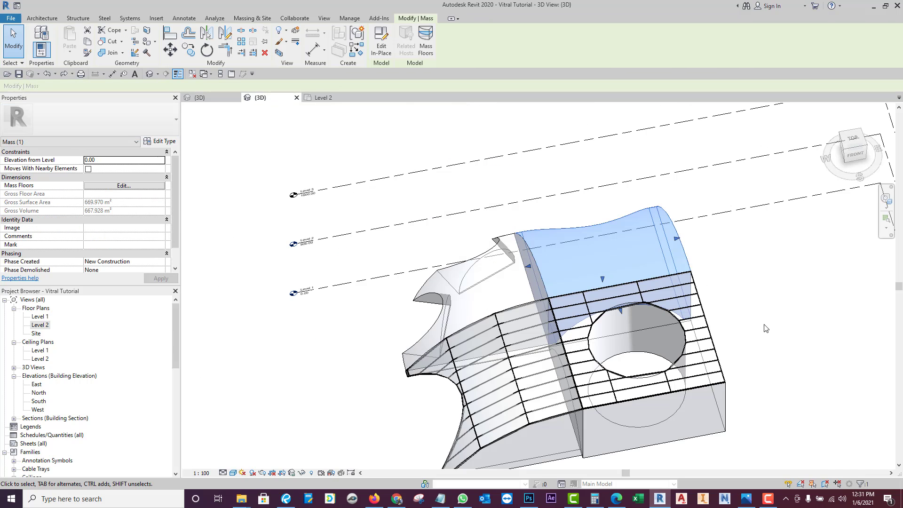
Step: Orbit to a high oblique view and Tab-select the flat curtain system over the box
shift+middle_drag(752, 304, 559, 255)
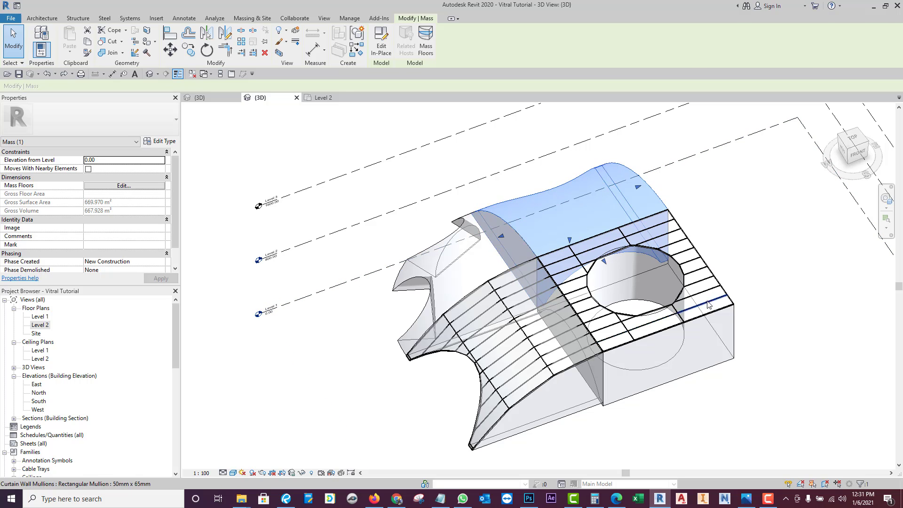
mouse_move(590, 207)
shift+middle_down()
mouse_move(655, 325)
mouse_move(521, 253)
shift+middle_up()
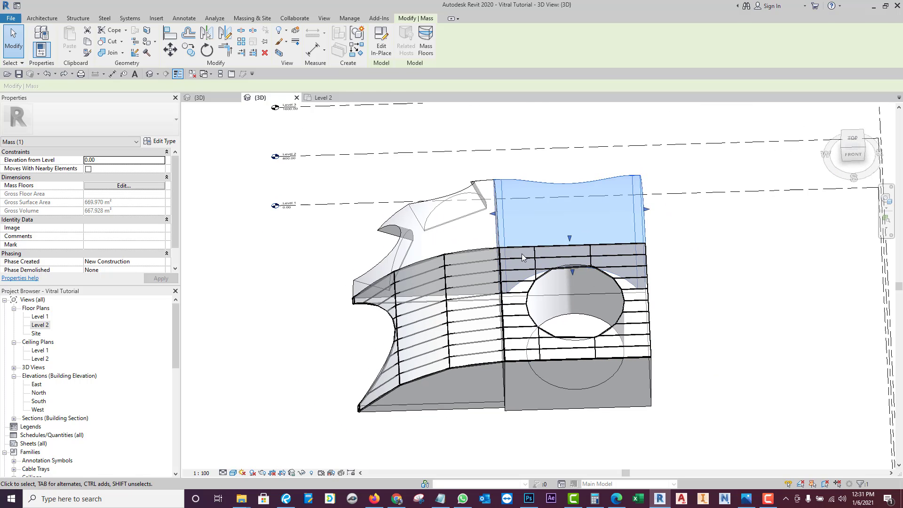
scroll(559, 231, up, 2)
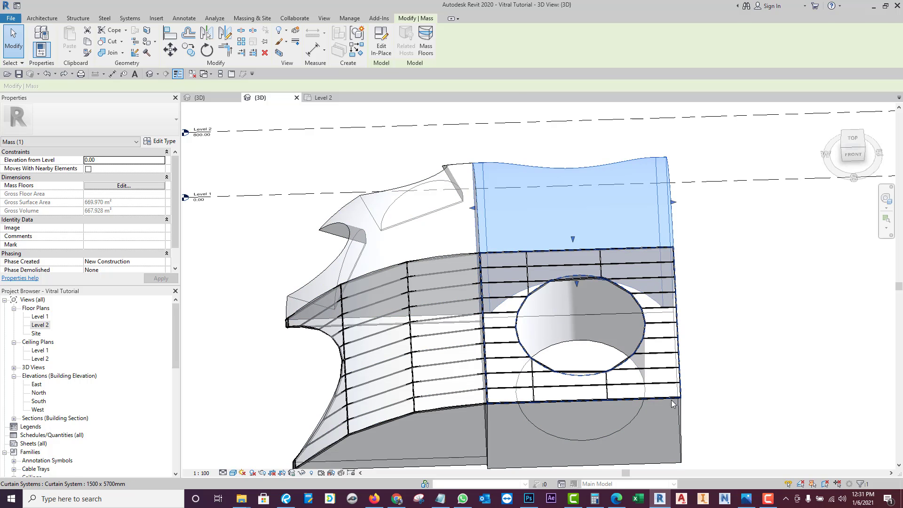
mouse_move(708, 392)
shift+middle_down()
mouse_move(701, 376)
mouse_move(649, 358)
shift+middle_up()
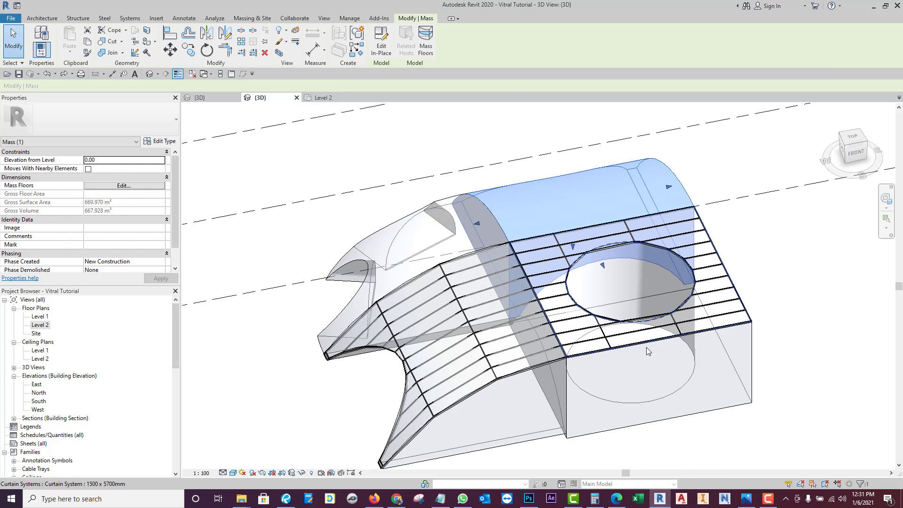
key(Escape)
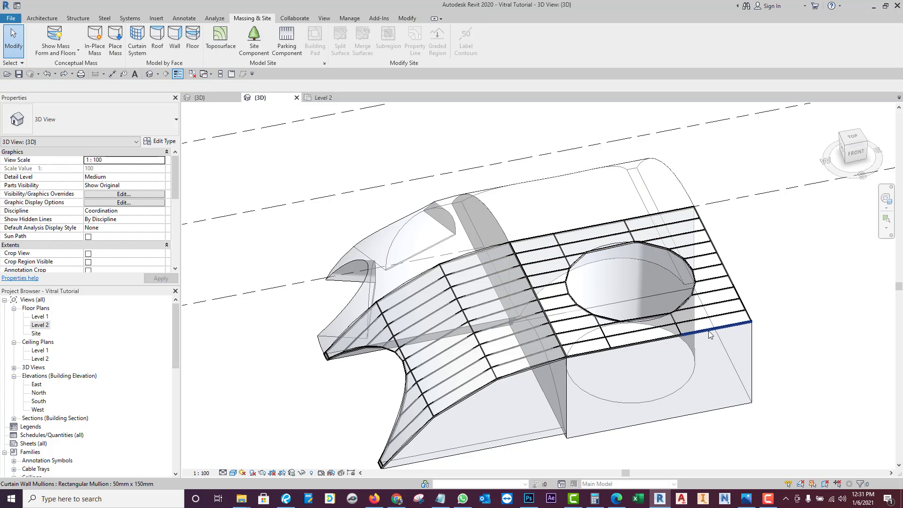
key(Tab)
click(724, 333)
key(Escape)
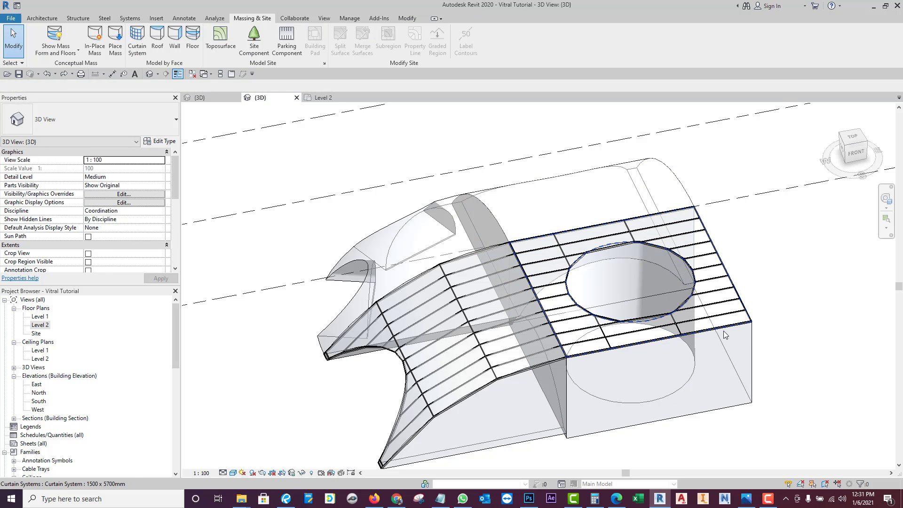
click(724, 333)
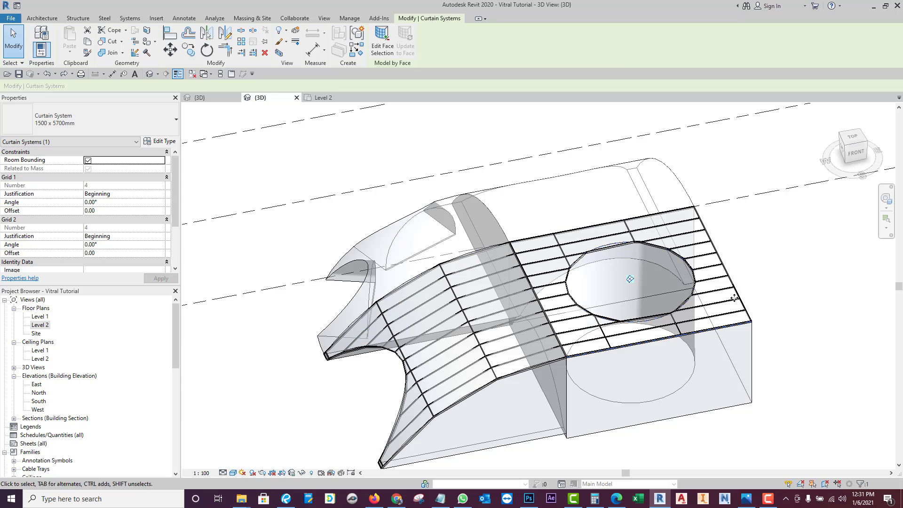
scroll(758, 353, up, 2)
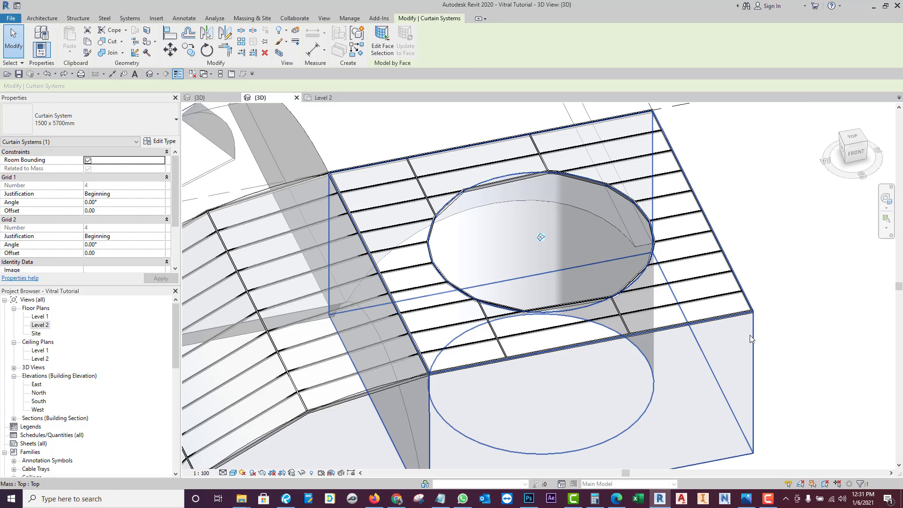
scroll(751, 339, up, 1)
scroll(751, 338, down, 2)
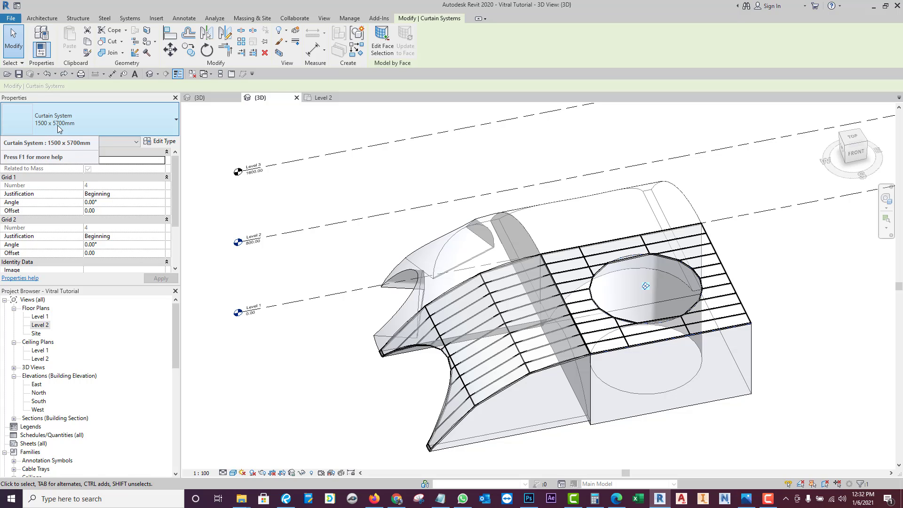
Step: Duplicate the flat curtain system's type as '1500 x 1500'
click(157, 142)
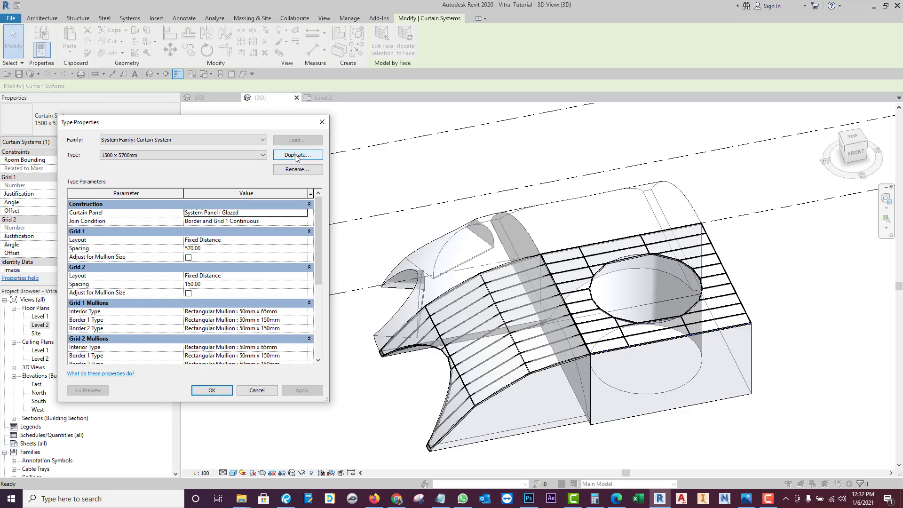
click(297, 157)
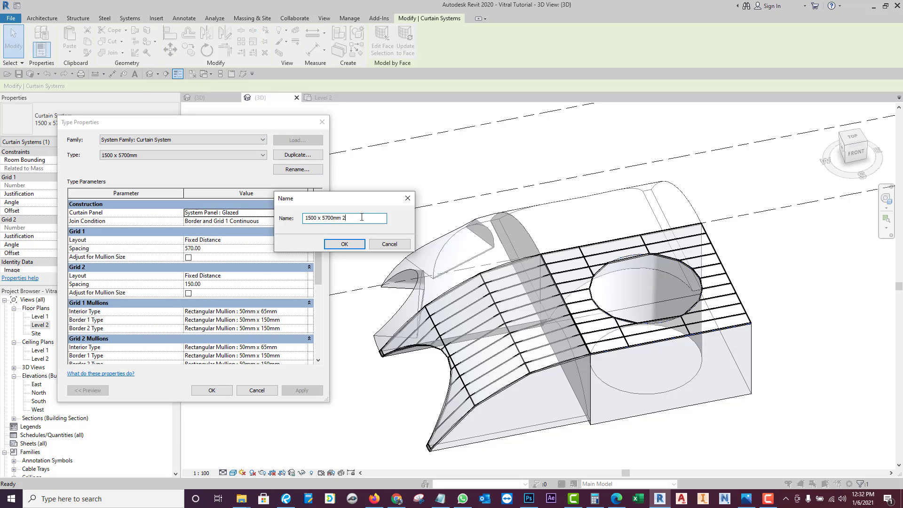
drag(323, 217, 347, 218)
text(1500)
click(343, 243)
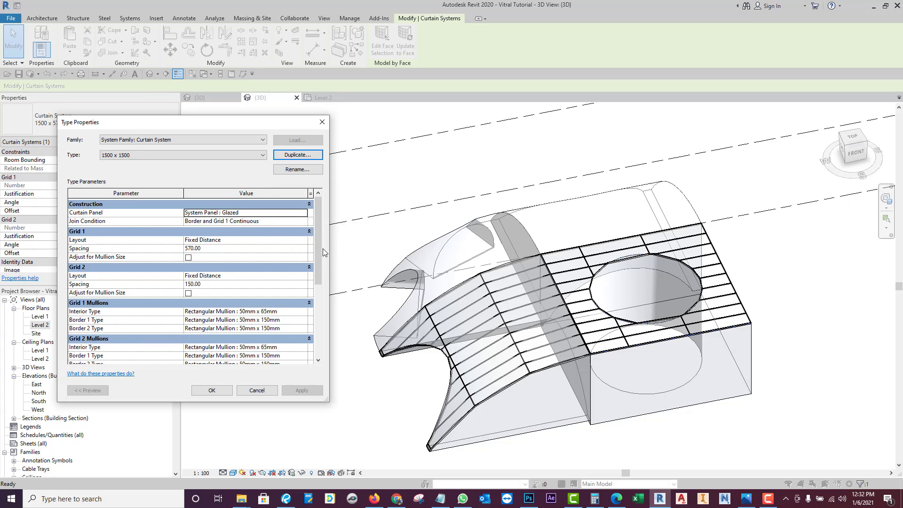
Step: Set the 1500 x 1500 type's Grid 1 and Grid 2 spacing to 1500 and apply it
click(214, 285)
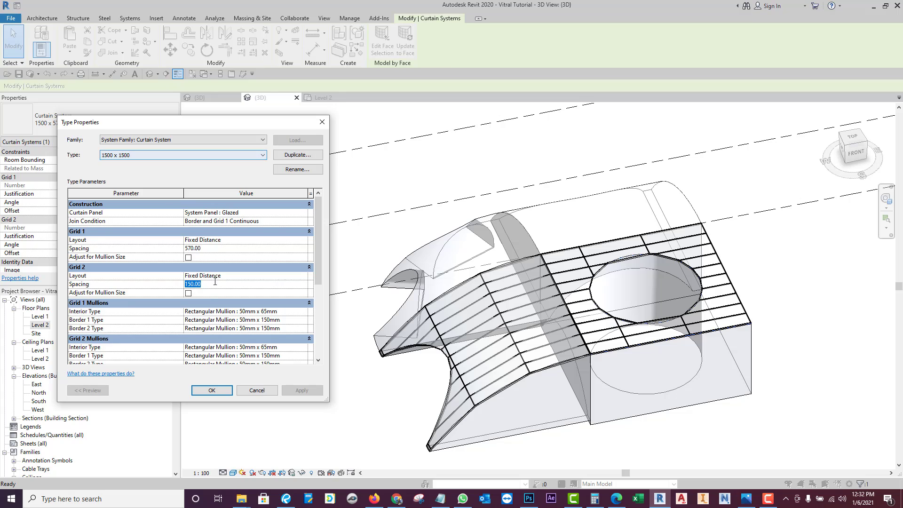
click(213, 286)
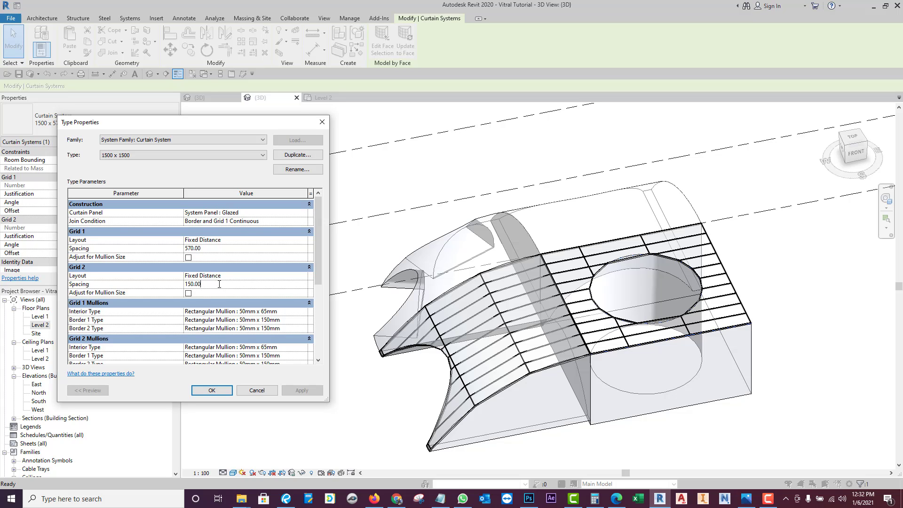
drag(219, 284, 180, 294)
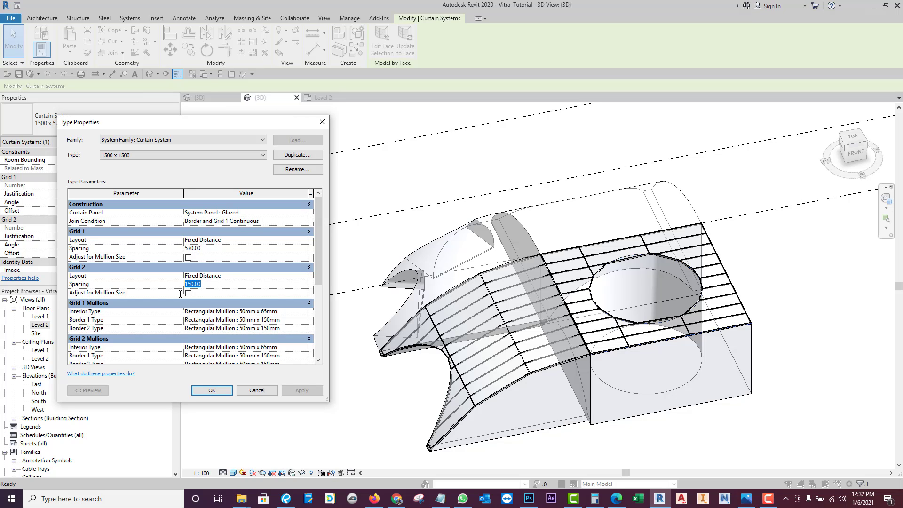
click(219, 241)
click(217, 249)
text(150)
click(212, 391)
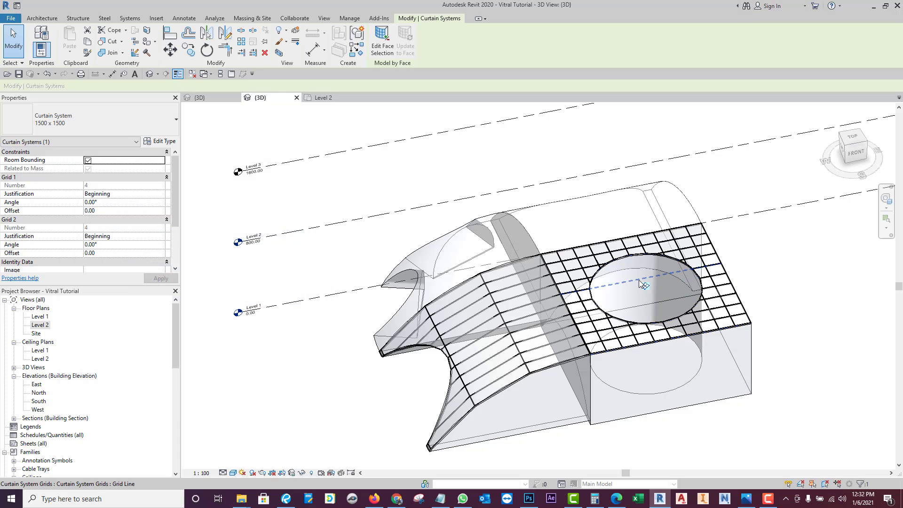
scroll(641, 285, up, 2)
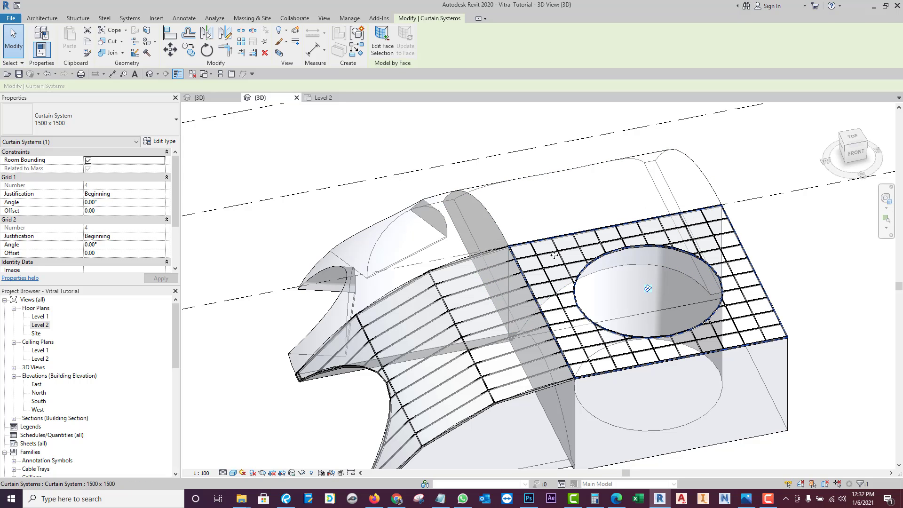
scroll(528, 294, down, 2)
key(Escape)
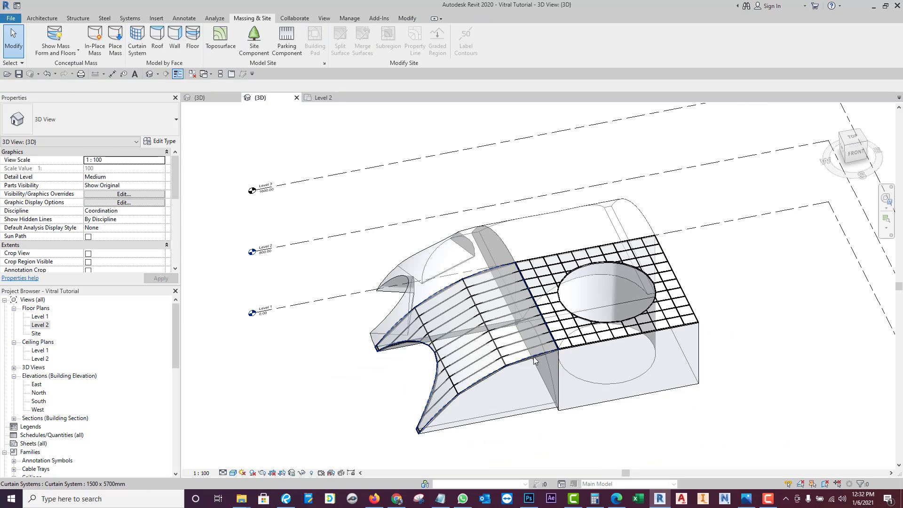
Step: Reorient the 3D view and select the curved vault curtain system
shift+middle_drag(629, 202, 661, 395)
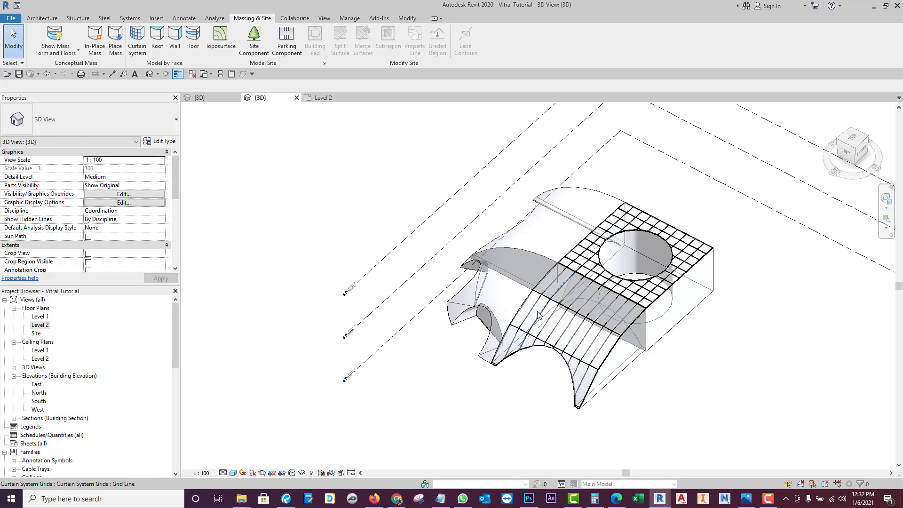
middle_drag(732, 365, 767, 348)
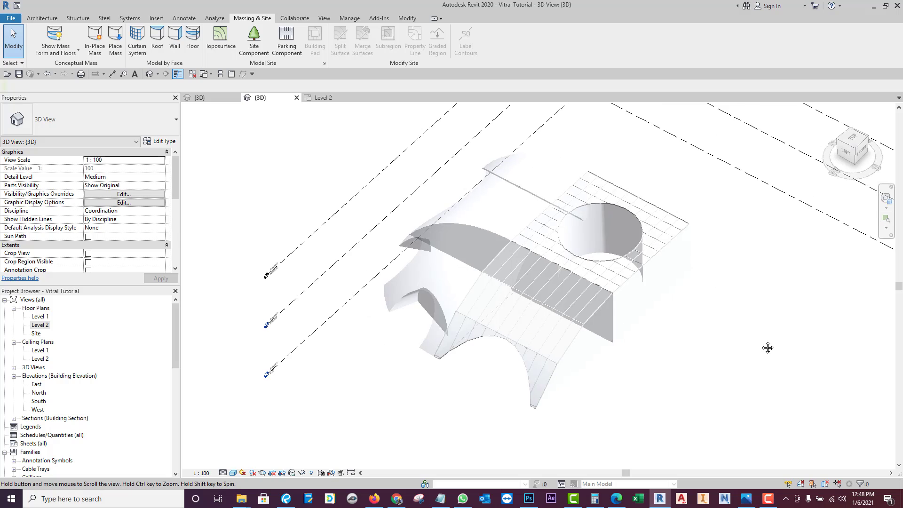
scroll(761, 329, up, 1)
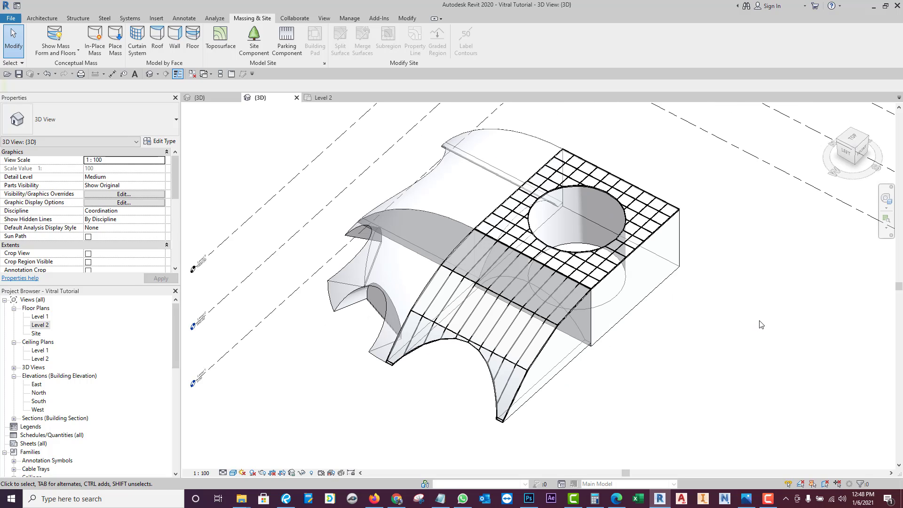
click(351, 297)
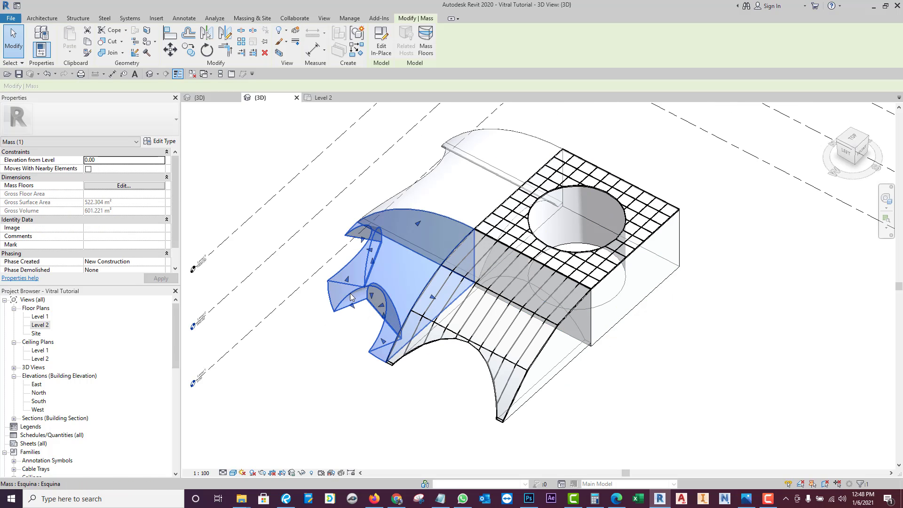
click(717, 369)
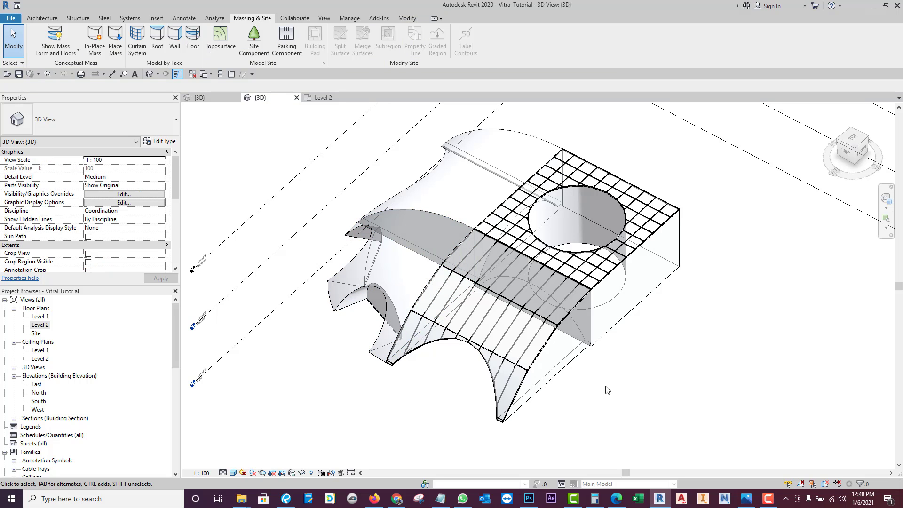
click(552, 342)
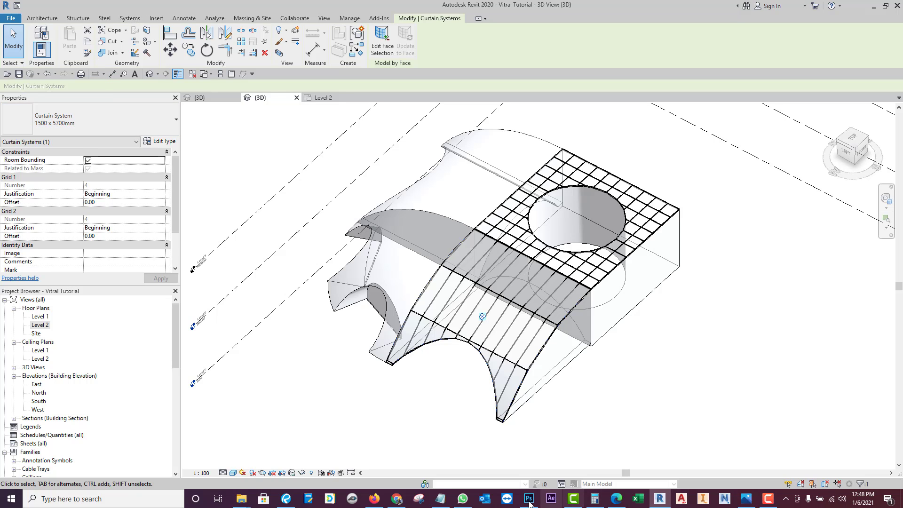
Step: Isolate the vault curtain system and window-select all 126 of its grid and mullion elements
click(302, 473)
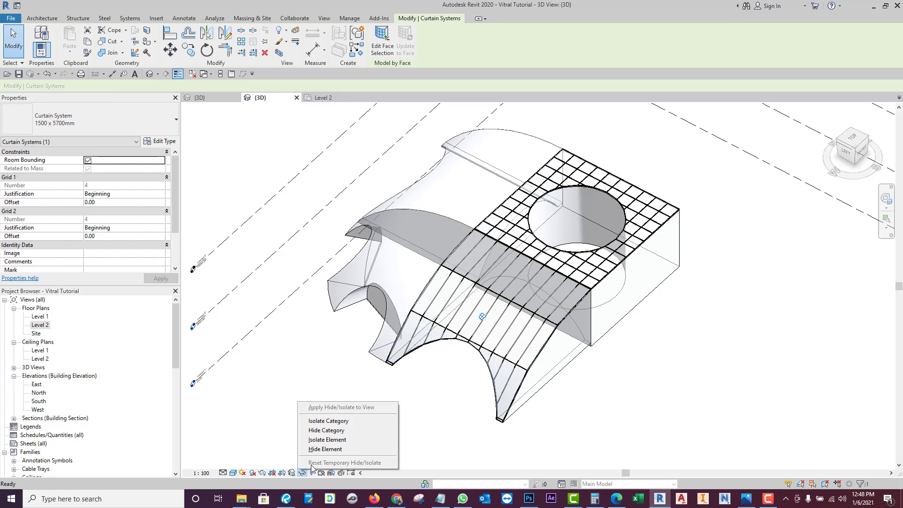
click(327, 439)
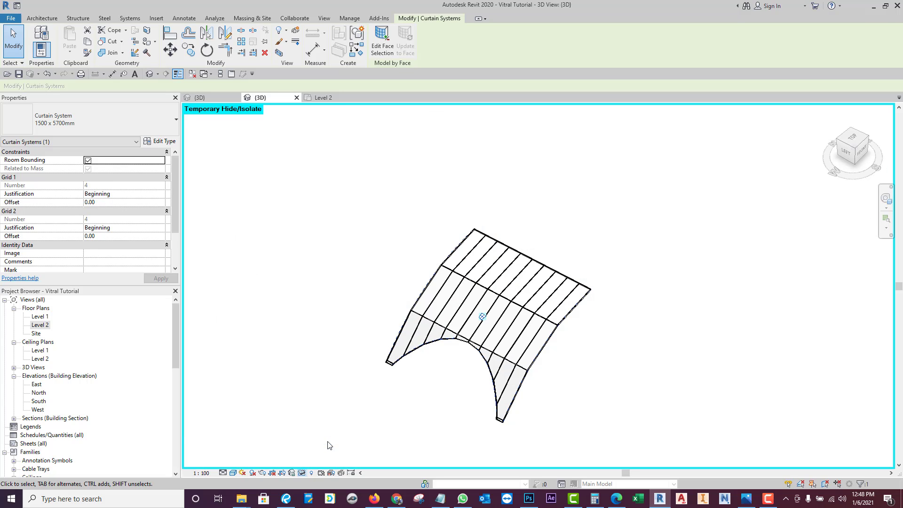
key(Escape)
mouse_move(675, 379)
shift+middle_down()
mouse_move(534, 333)
mouse_move(636, 350)
shift+middle_up()
drag(385, 419, 686, 183)
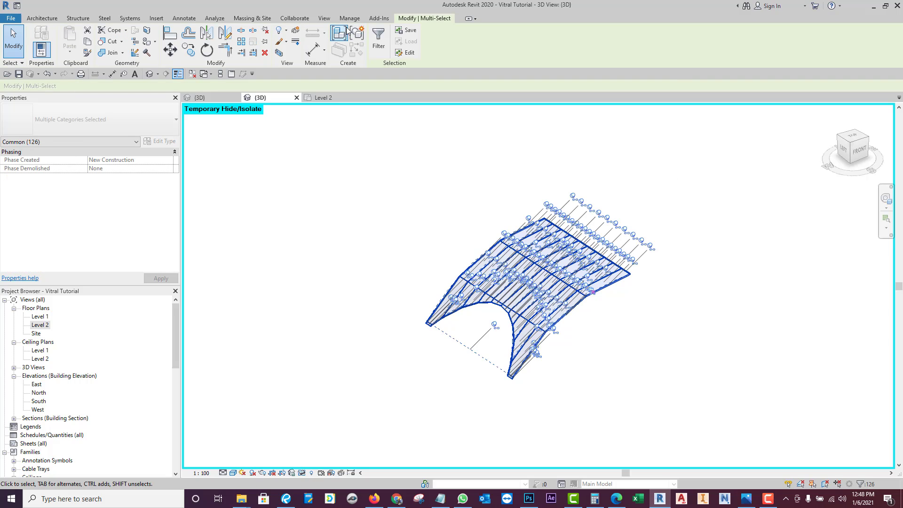
Step: Group the selection as model group 'Vitral Principal' and bring up the Vitral-original.JPG photo
click(359, 32)
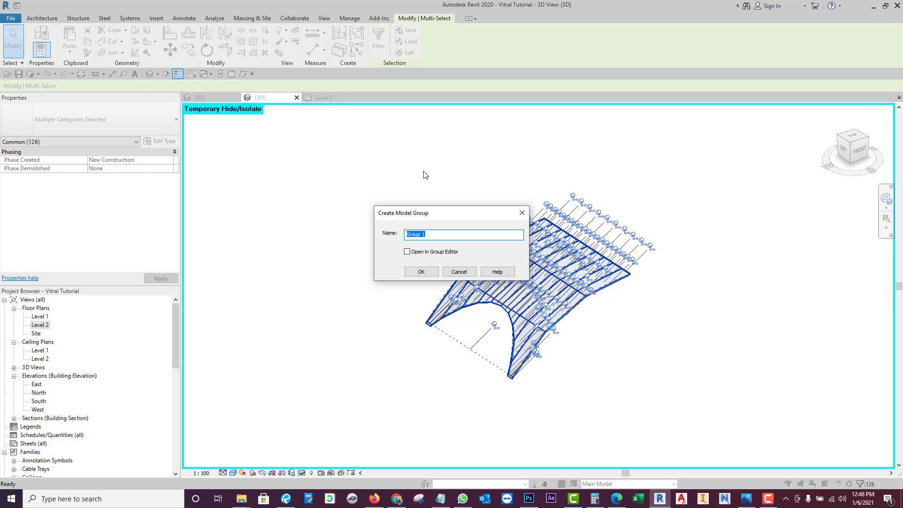
text(Vitral Principal)
click(422, 272)
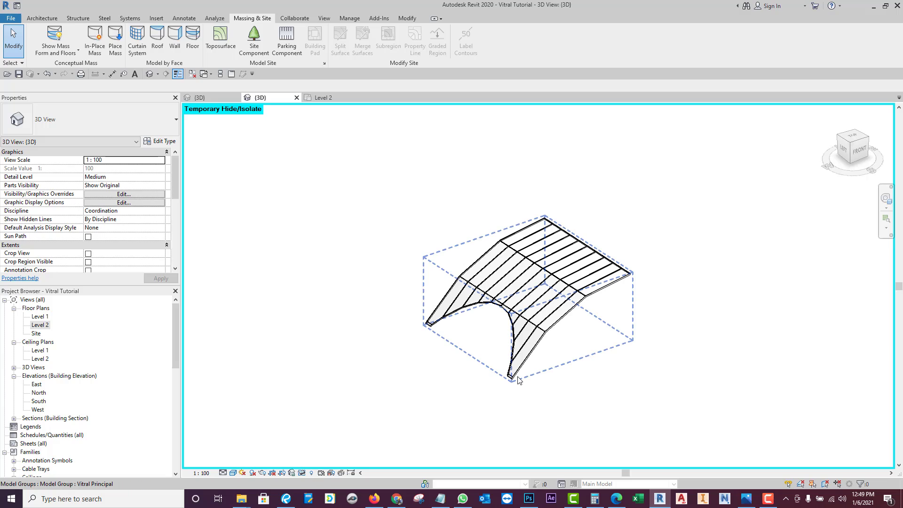
click(519, 382)
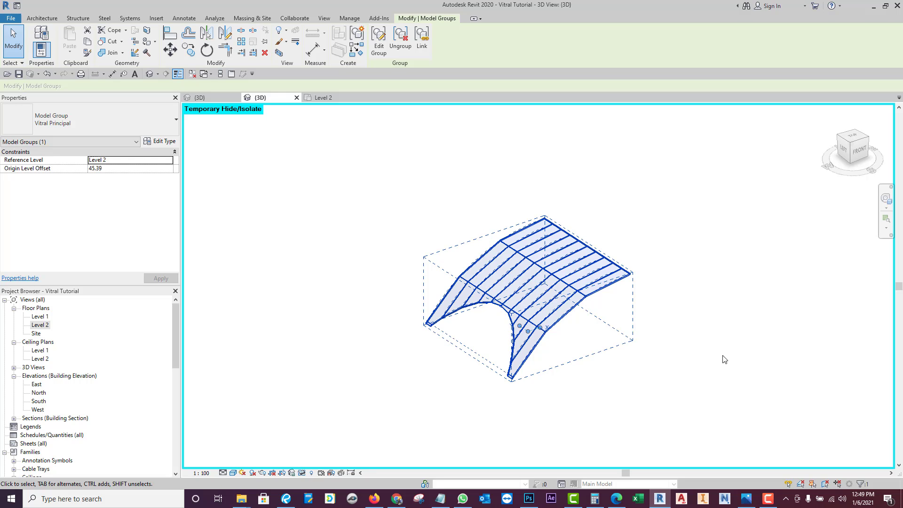
click(747, 498)
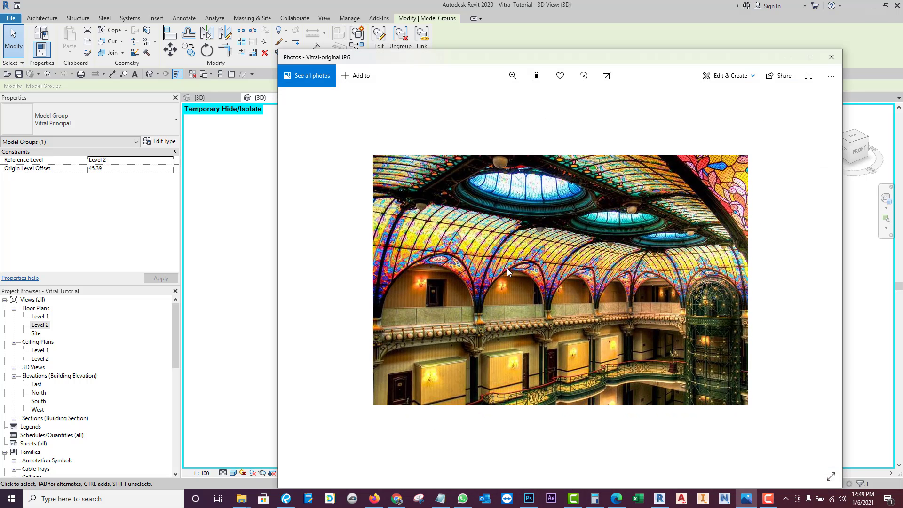
Step: Minimize the reference photo to show the isolated 'Vitral Principal' vault group again
click(788, 57)
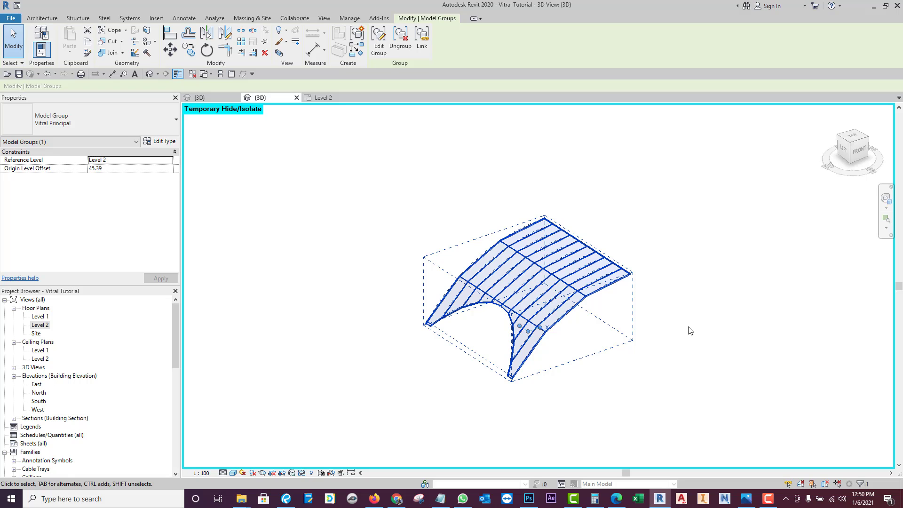
Step: Convert the Vitral Principal group into a new linked project, Vitral-principal.rvt, in the Massing Testing folder
click(422, 42)
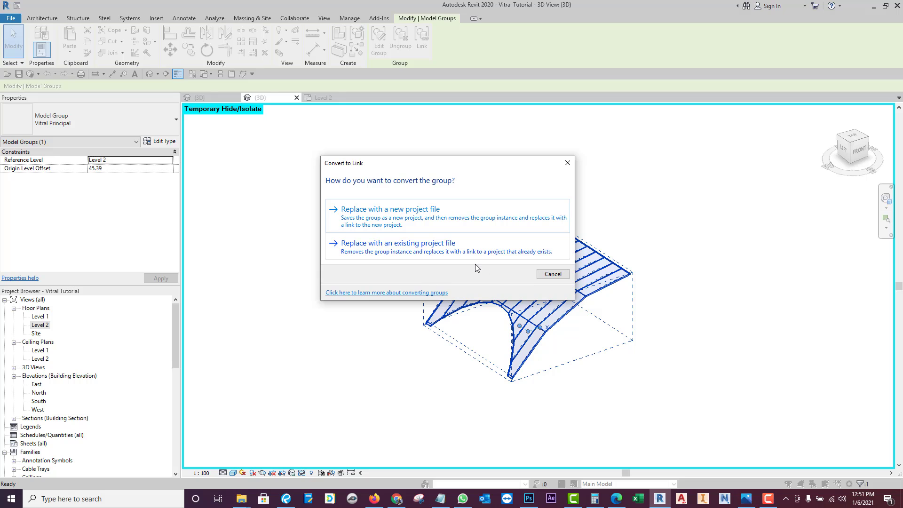
click(375, 216)
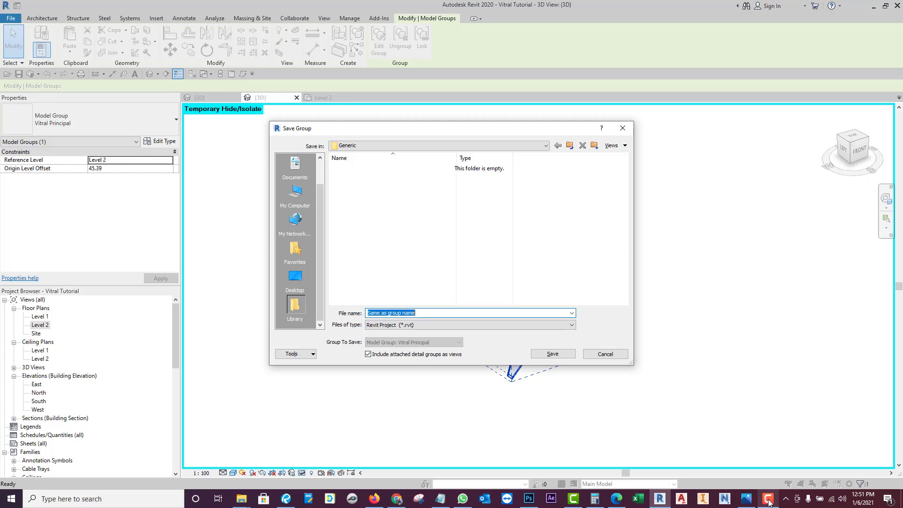
click(400, 146)
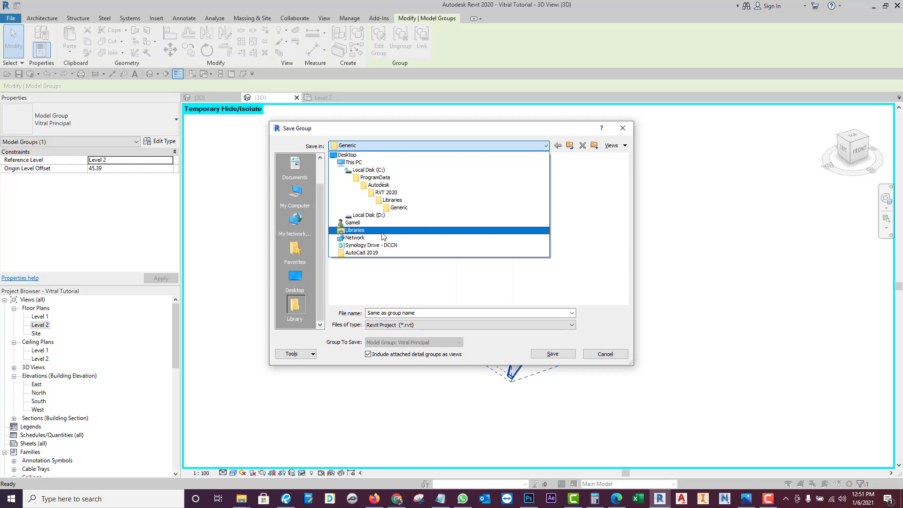
click(375, 215)
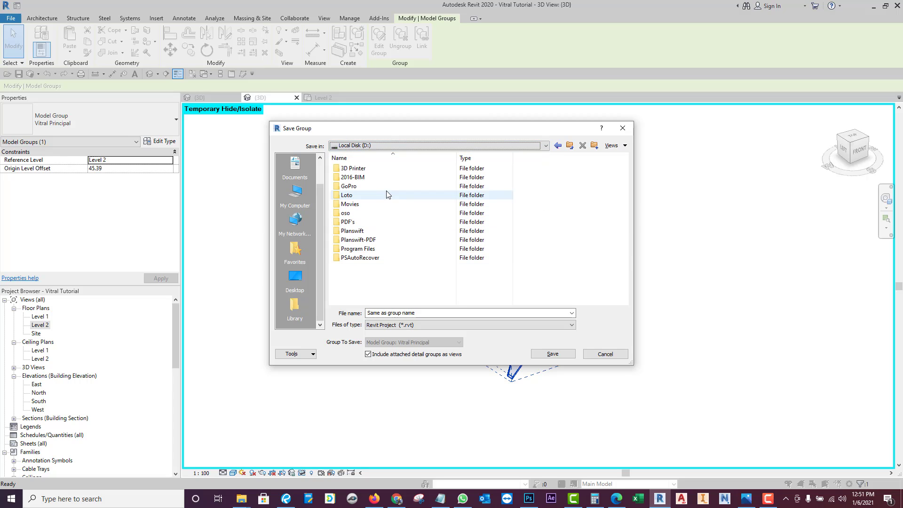
double_click(373, 182)
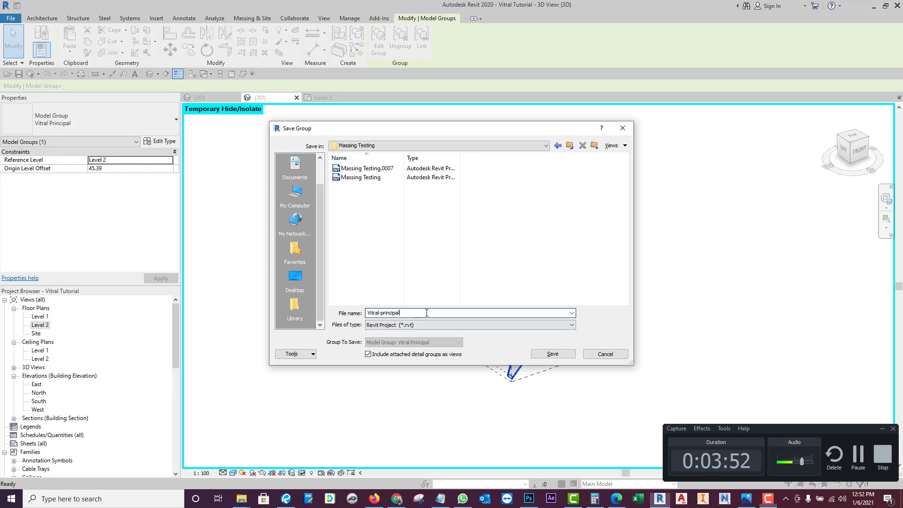
click(553, 354)
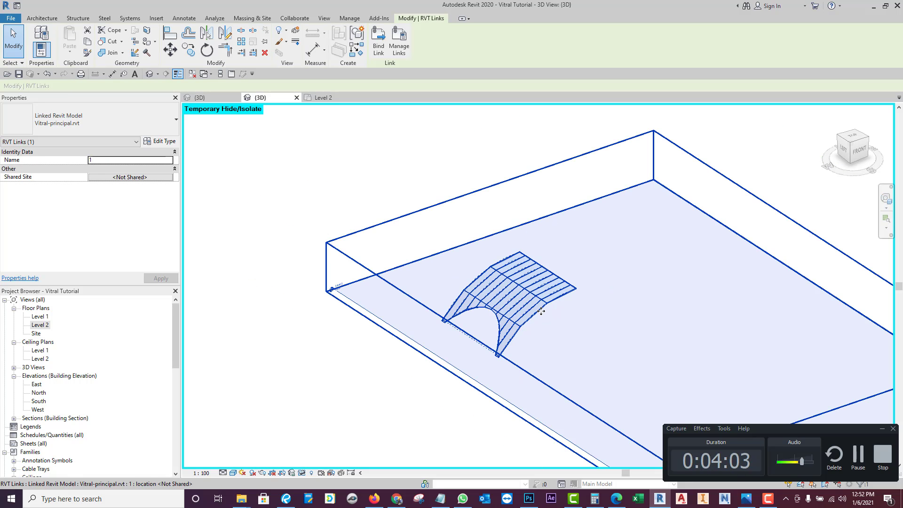
Step: Deselect the linked vault and reset temporary hide/isolate so all elements show again
click(369, 386)
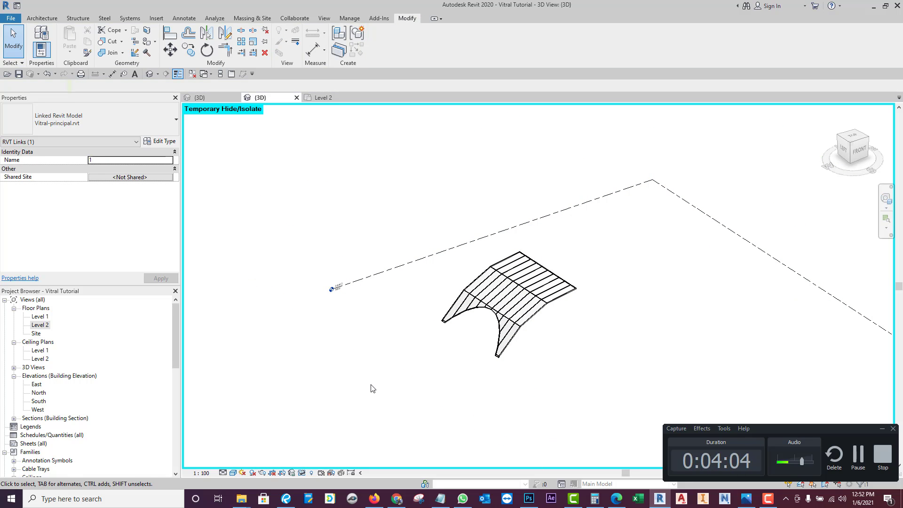
click(433, 372)
click(433, 372)
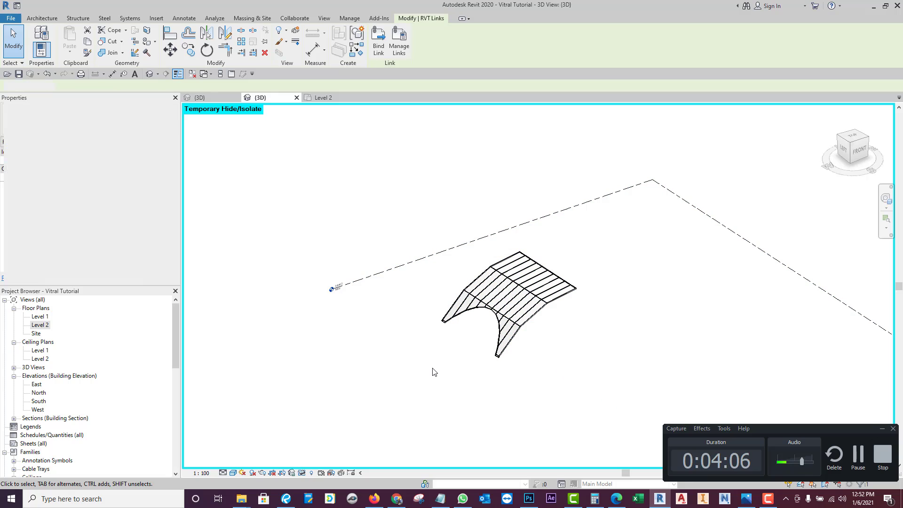
click(323, 474)
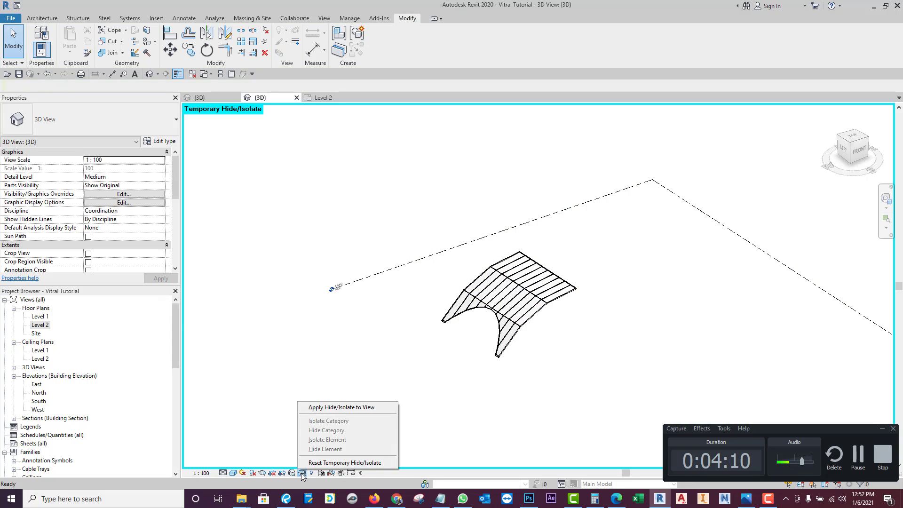
click(326, 462)
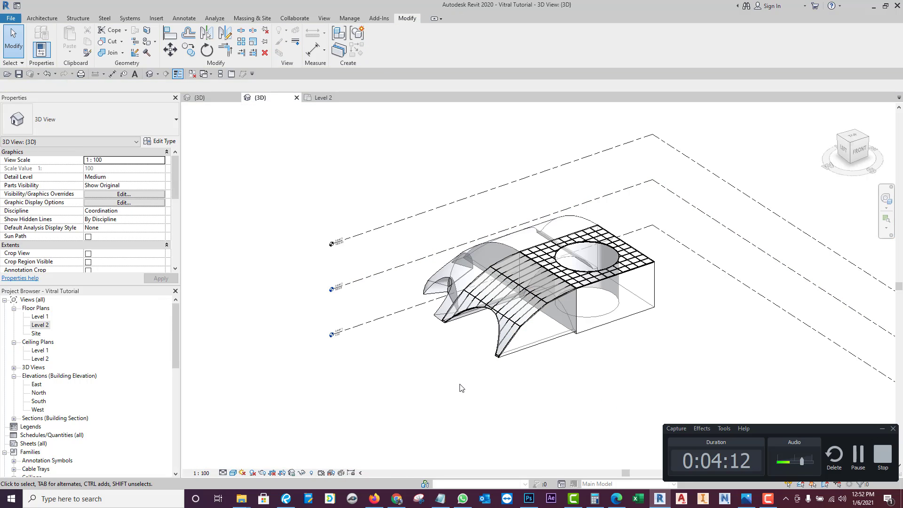
Step: Orbit and zoom in, then select the flat gridded curtain system on top
shift+middle_drag(498, 391, 611, 368)
scroll(611, 368, up, 5)
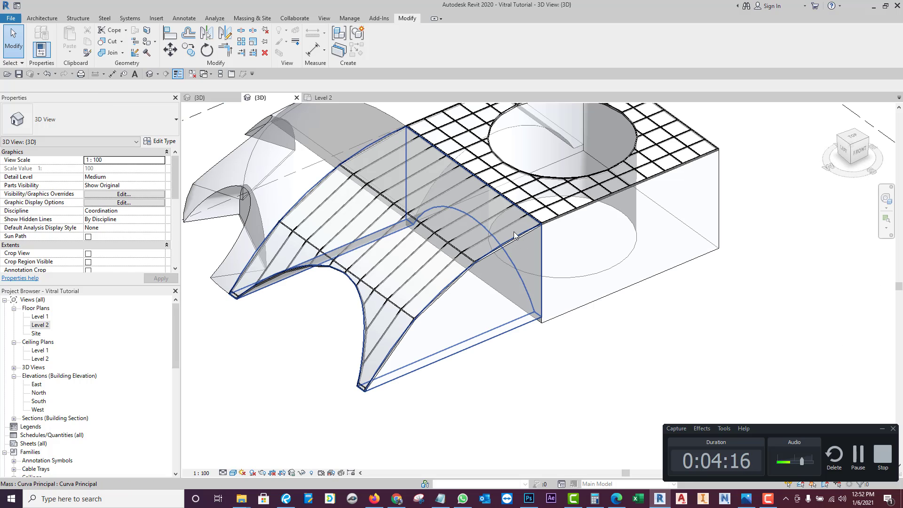
click(516, 240)
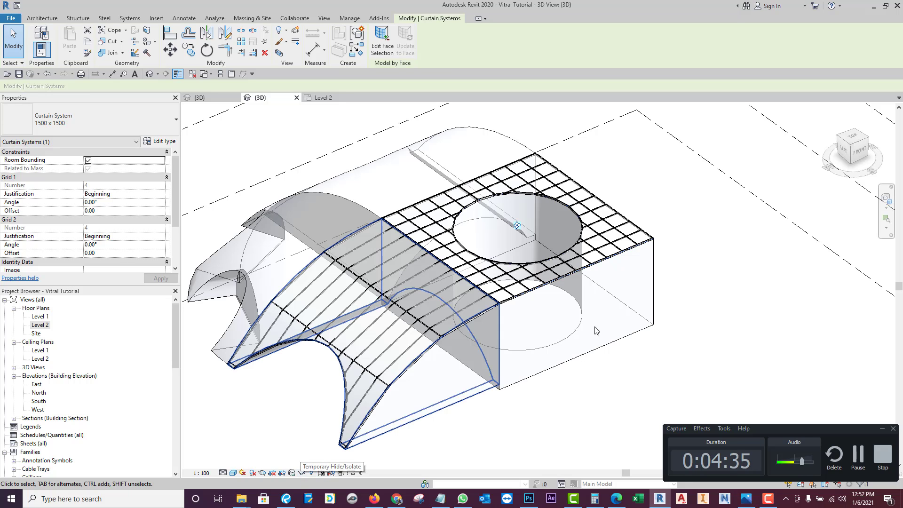
Step: Filter the selection to the curtain system only and isolate it in the view
drag(848, 429, 841, 407)
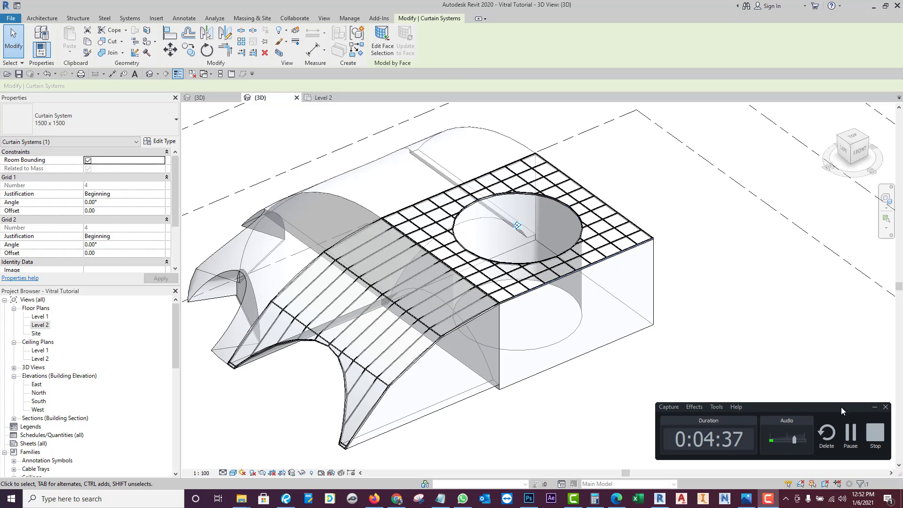
click(862, 484)
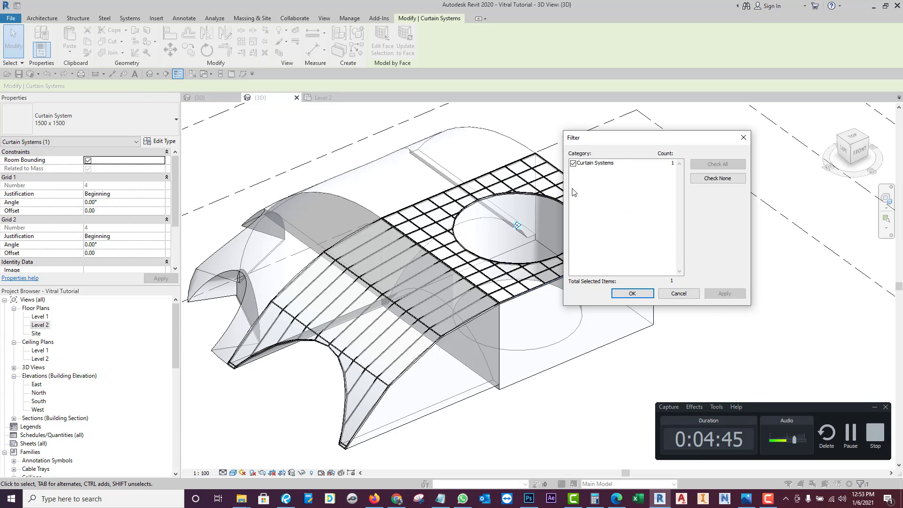
click(661, 294)
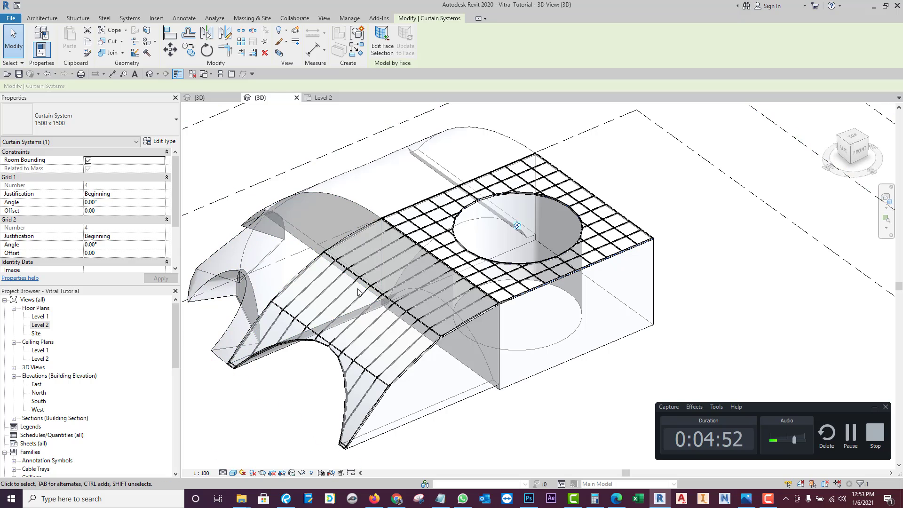
click(303, 474)
click(337, 429)
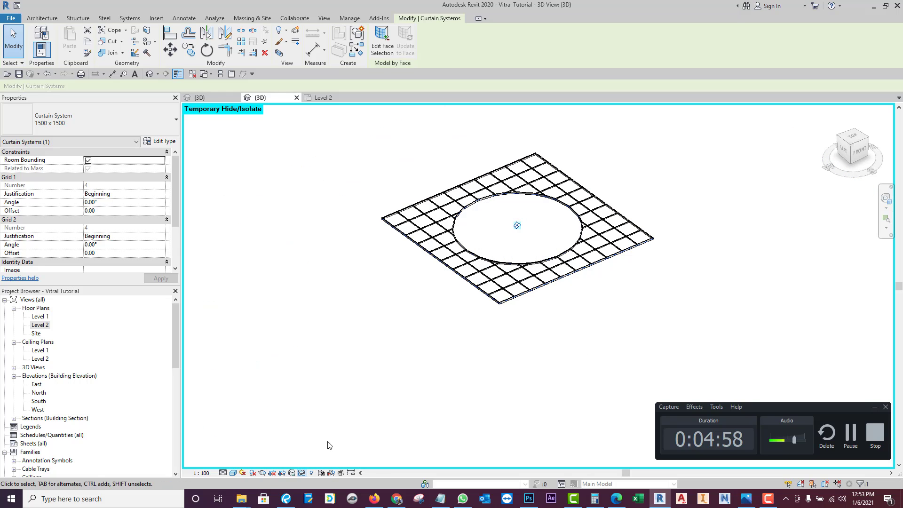
Step: Window-select all grid lines, panels and mullions and group them as 'Vitral Top'
click(418, 406)
middle_drag(437, 390, 415, 412)
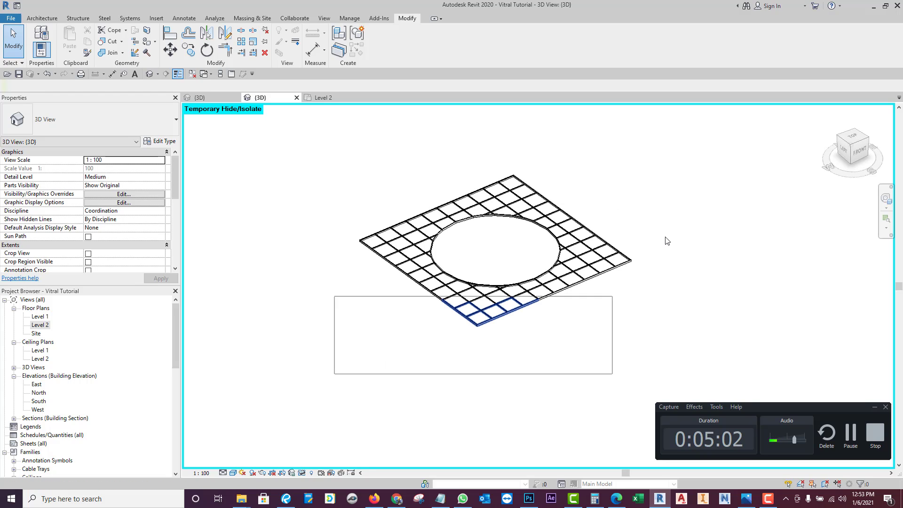
drag(667, 241, 671, 139)
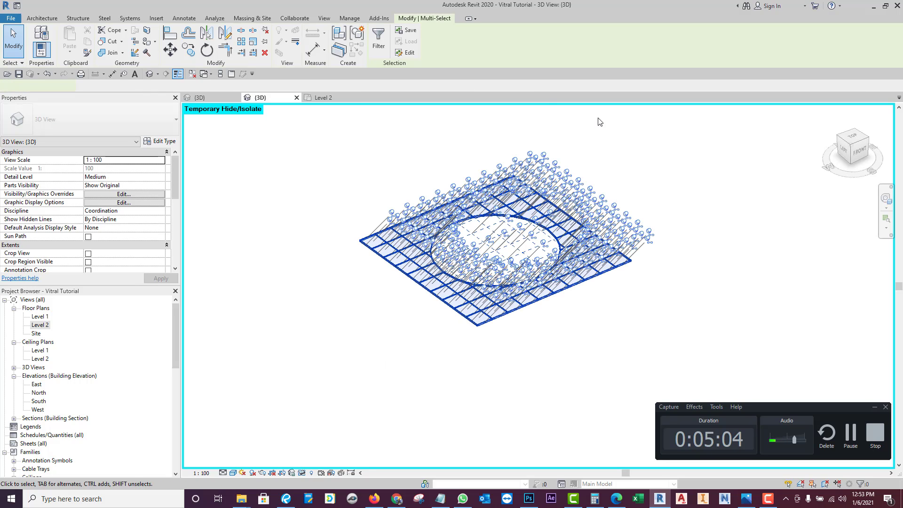
click(355, 33)
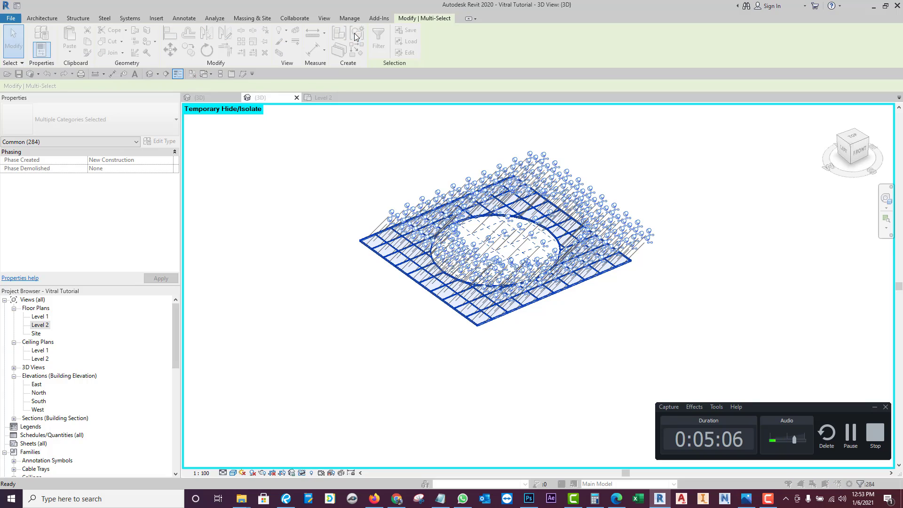
text(Vitral Top)
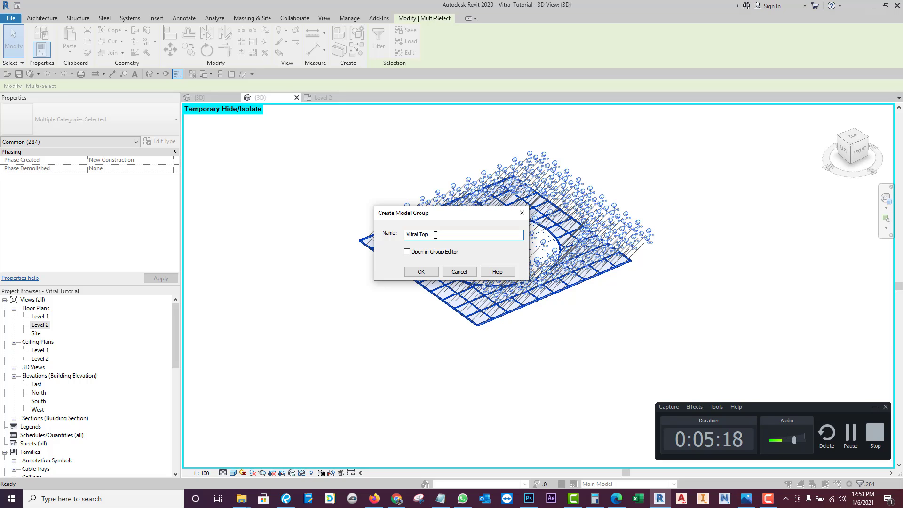
click(421, 274)
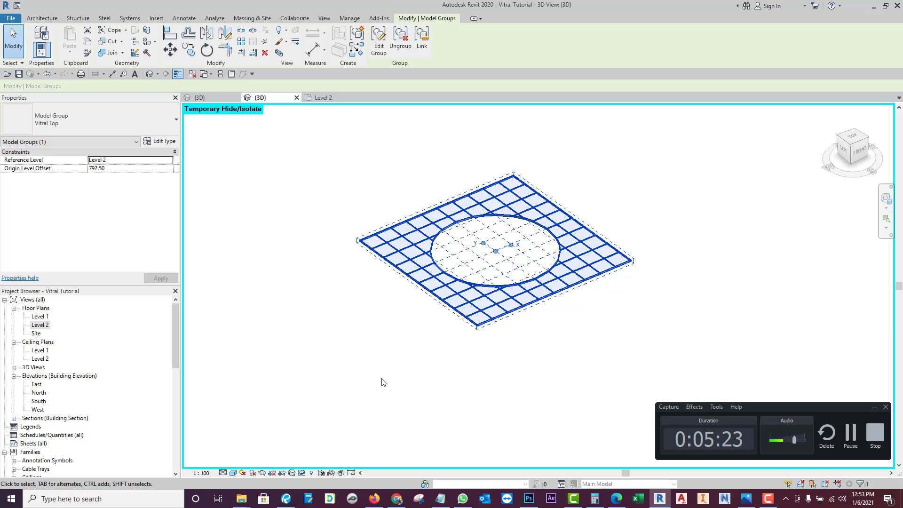
Step: Reselect the Vitral Top group and start converting it to a link
click(452, 343)
click(465, 320)
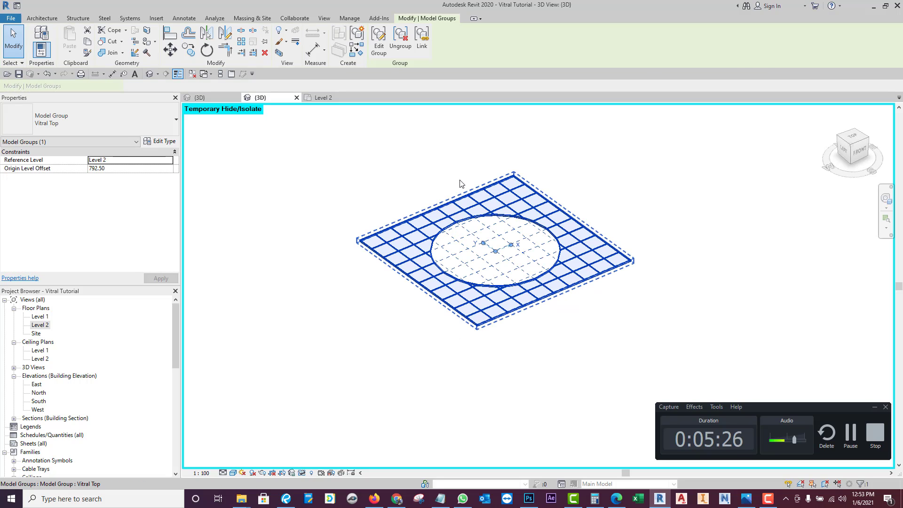
click(421, 40)
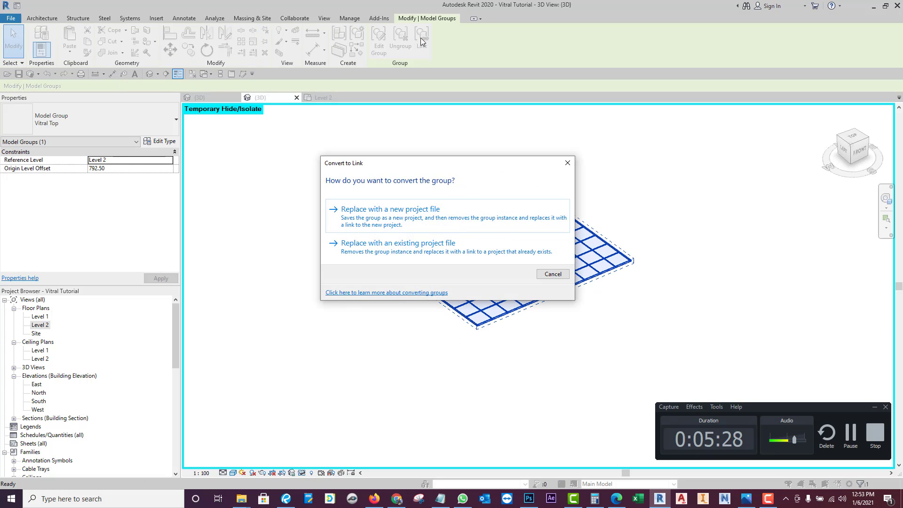
Step: Replace the Vitral Top group with a new linked project file named 'Vitral Top'
click(381, 217)
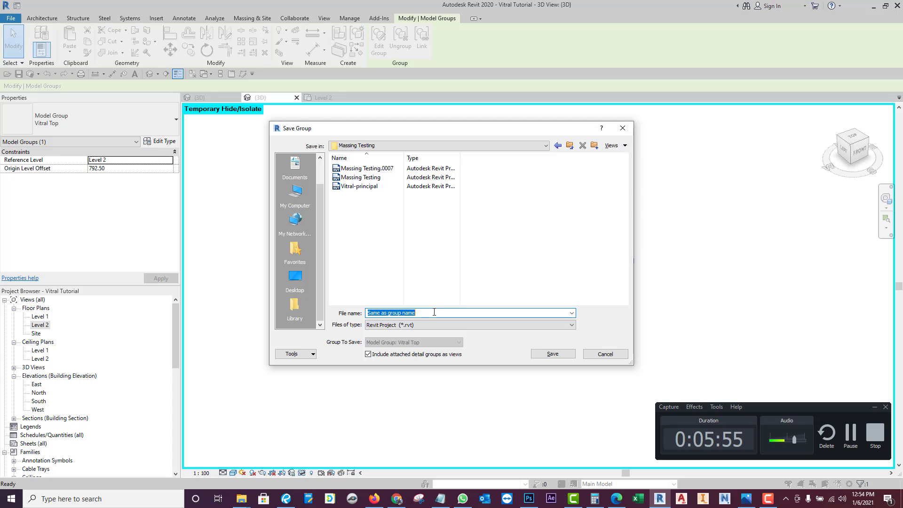
text(Vitral Top)
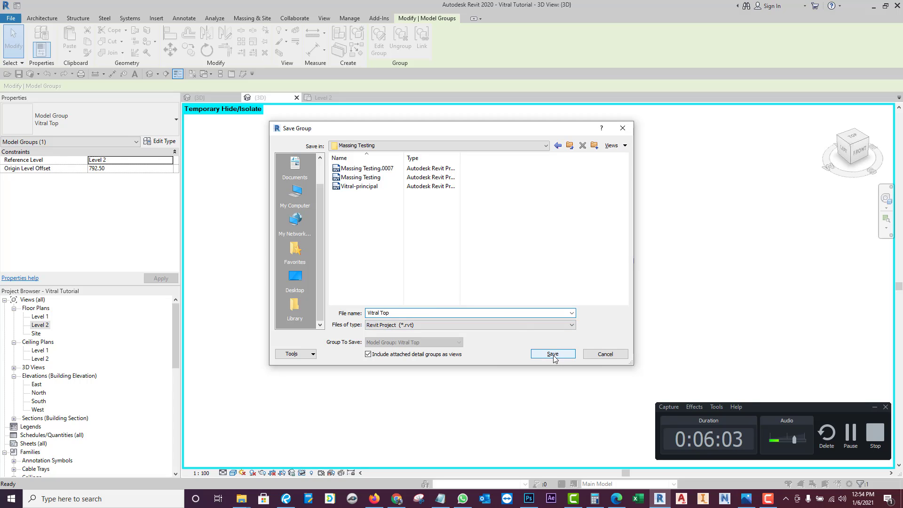
click(554, 354)
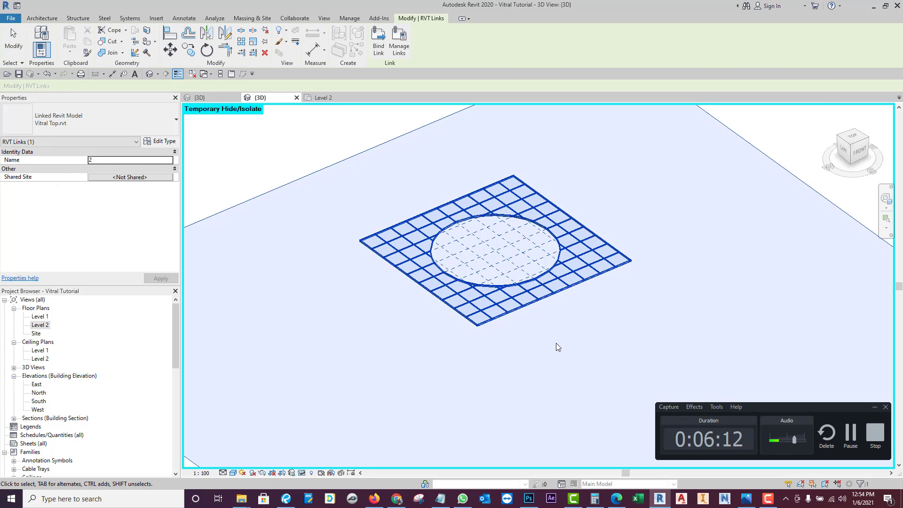
Step: Reset temporary hide/isolate so the whole model shows again
scroll(534, 310, down, 3)
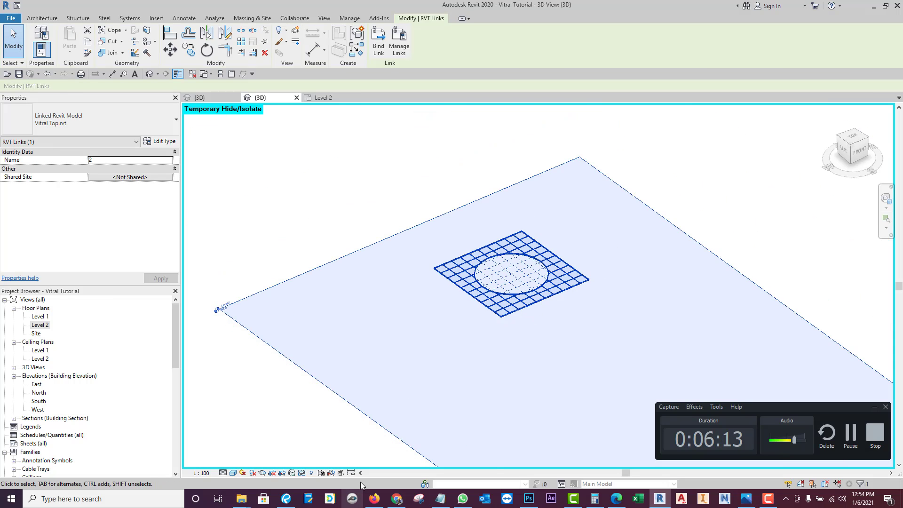
click(302, 474)
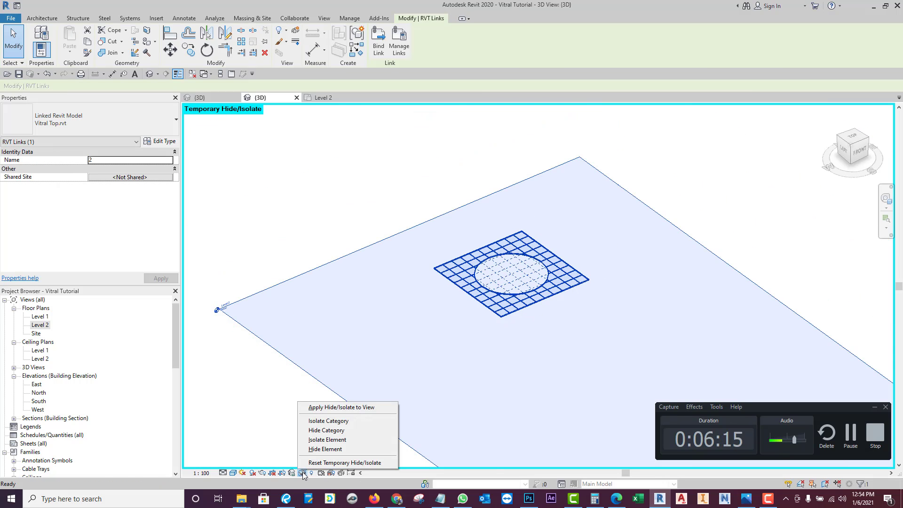
click(324, 463)
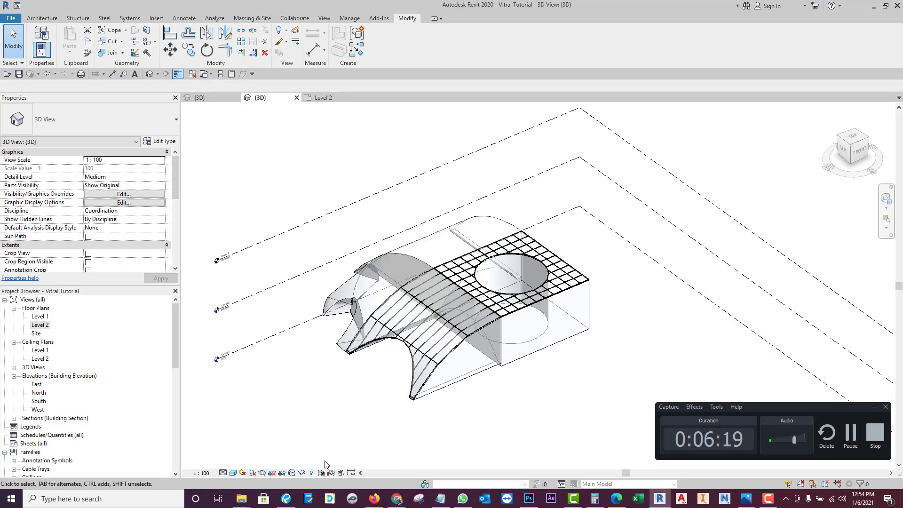
scroll(541, 316, down, 2)
click(506, 295)
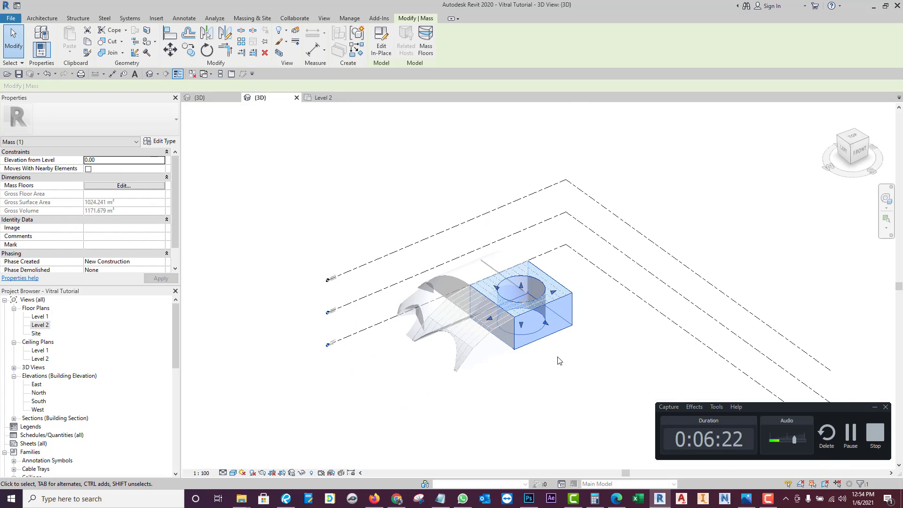
click(482, 335)
click(584, 280)
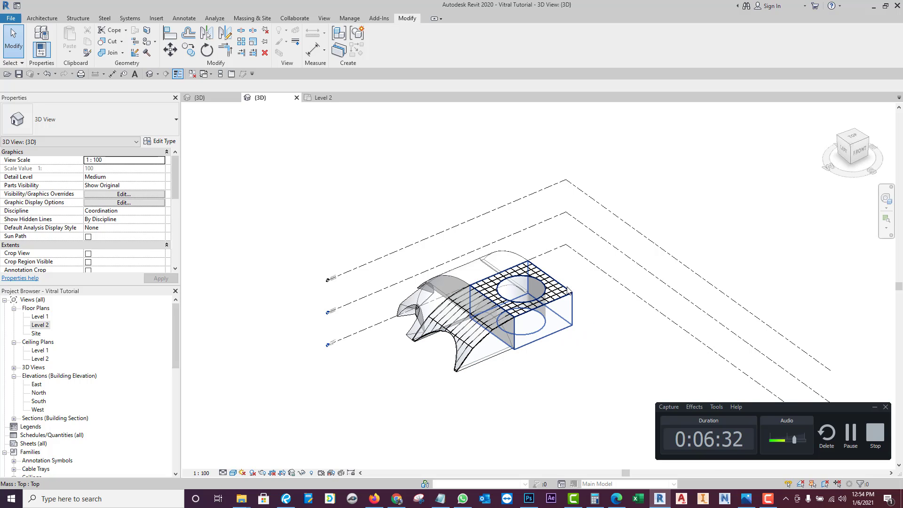
scroll(571, 291, up, 2)
click(564, 305)
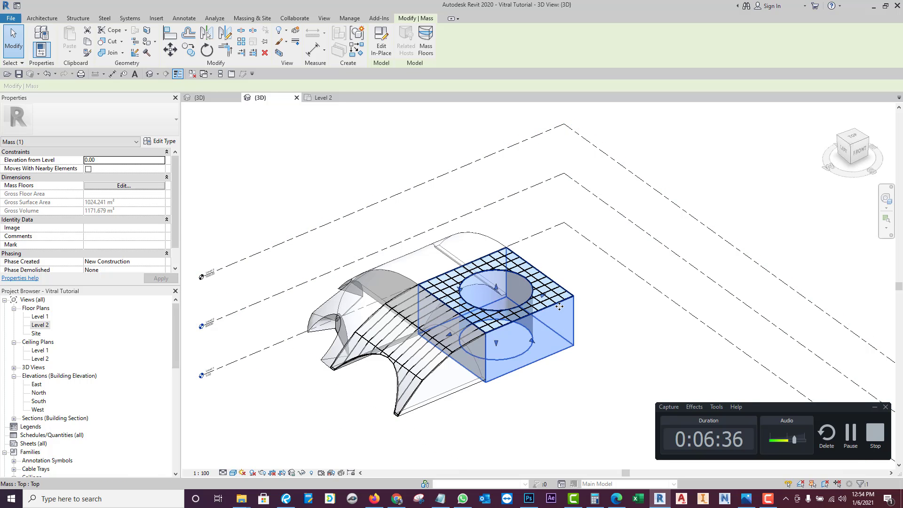
key(Escape)
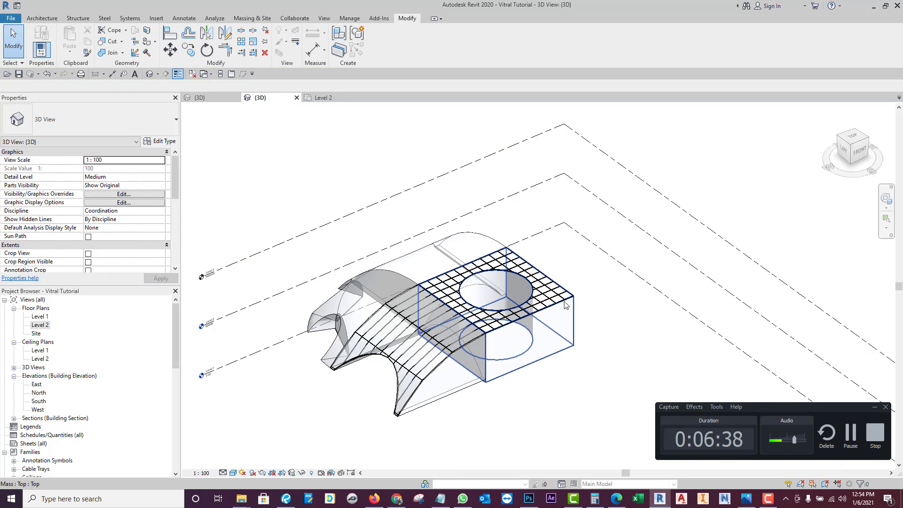
scroll(562, 301, down, 2)
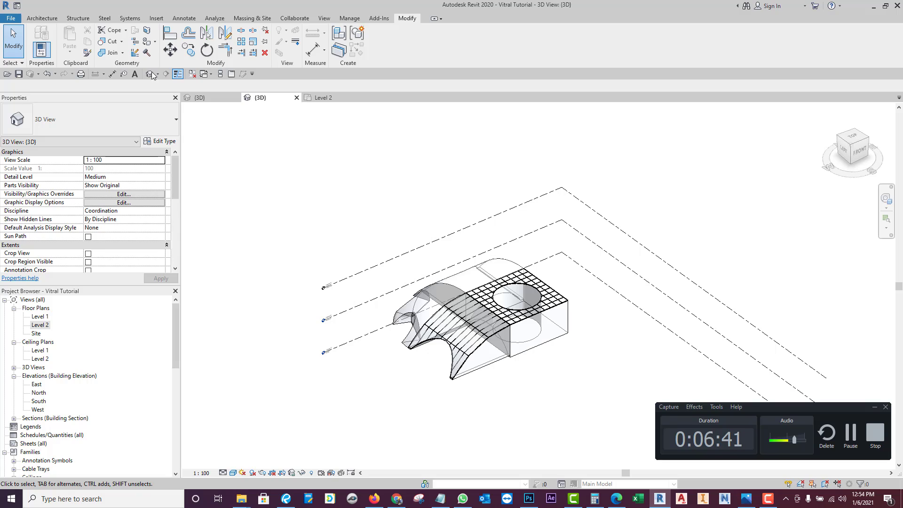
click(7, 76)
click(560, 309)
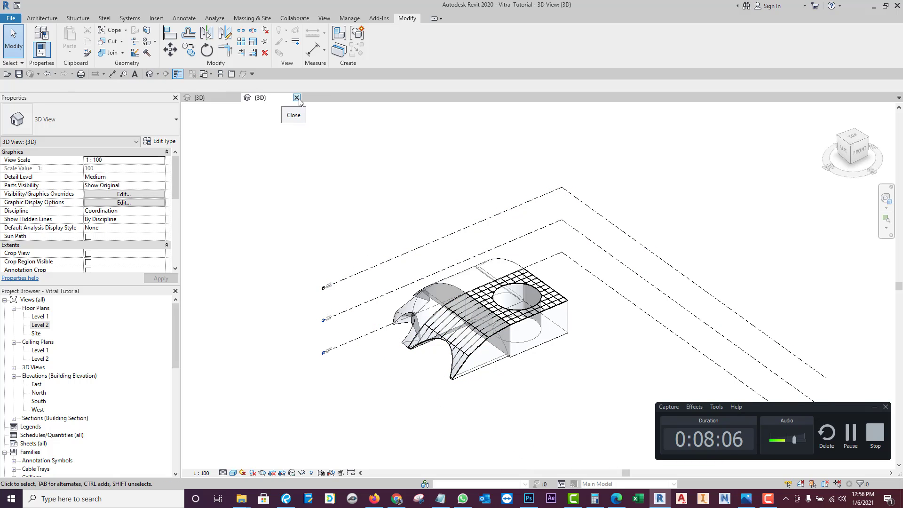
Step: Open Vitral-principal.rvt and show its roof piece in the Shaded visual style
click(7, 74)
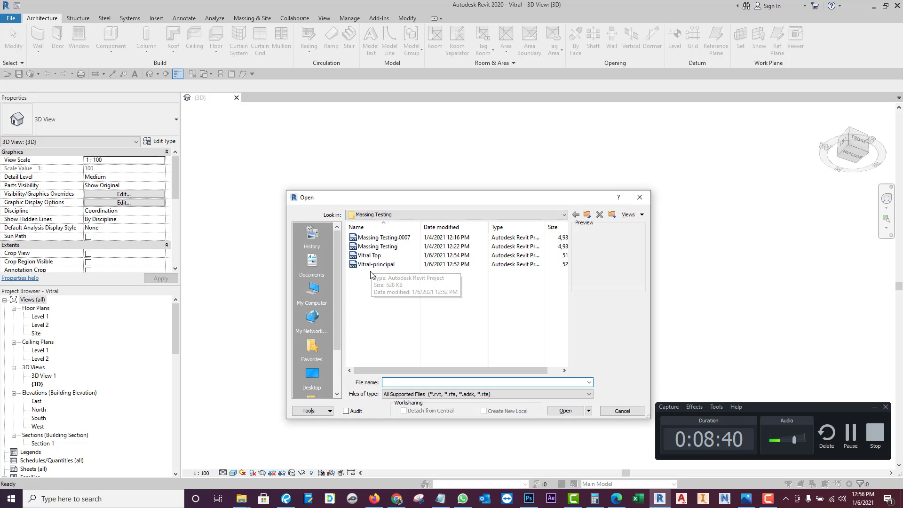
click(372, 268)
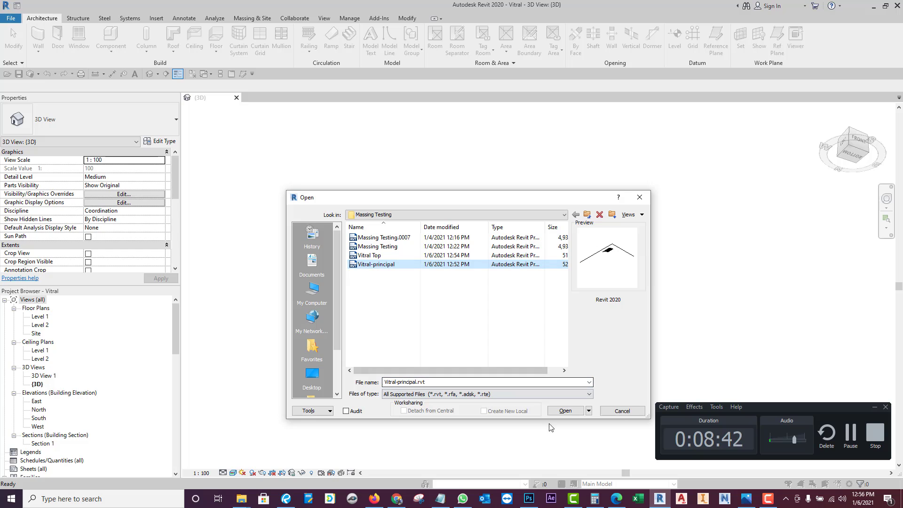
click(565, 412)
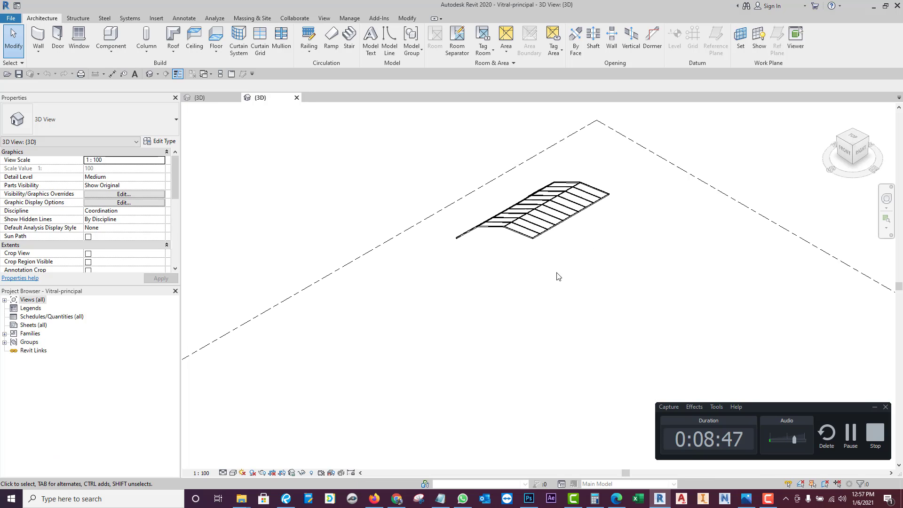
mouse_move(533, 318)
shift+middle_down()
mouse_move(688, 262)
mouse_move(605, 315)
shift+middle_up()
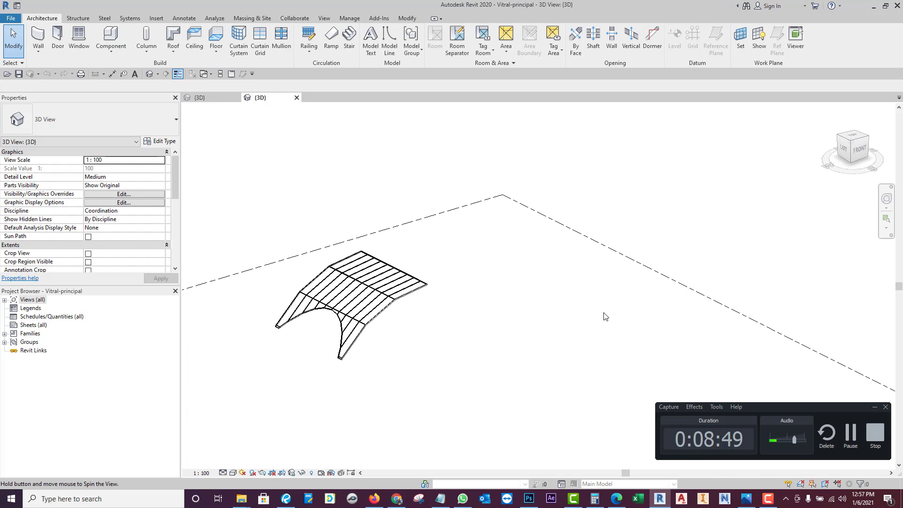
click(234, 473)
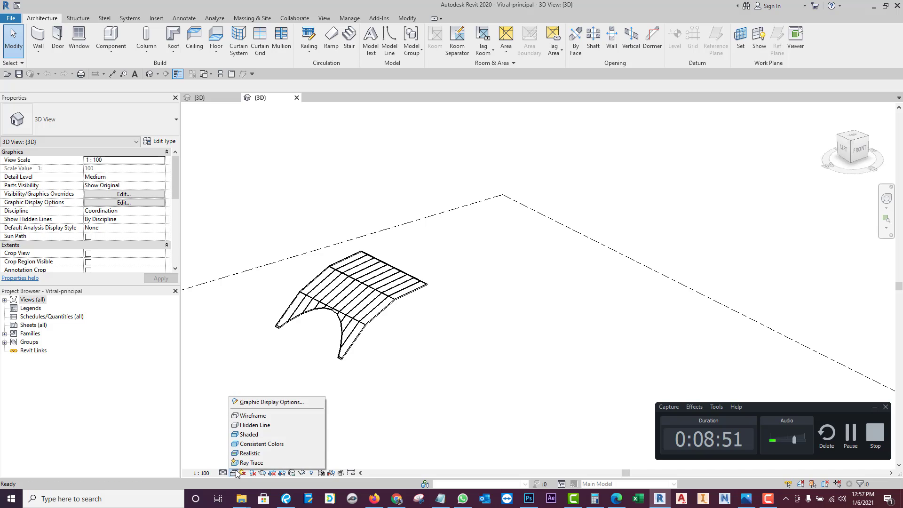
click(249, 435)
Step: Expand the project's Views list and orbit the roof piece to a left-front angle
mouse_move(447, 359)
shift+middle_down()
mouse_move(364, 384)
mouse_move(377, 289)
shift+middle_up()
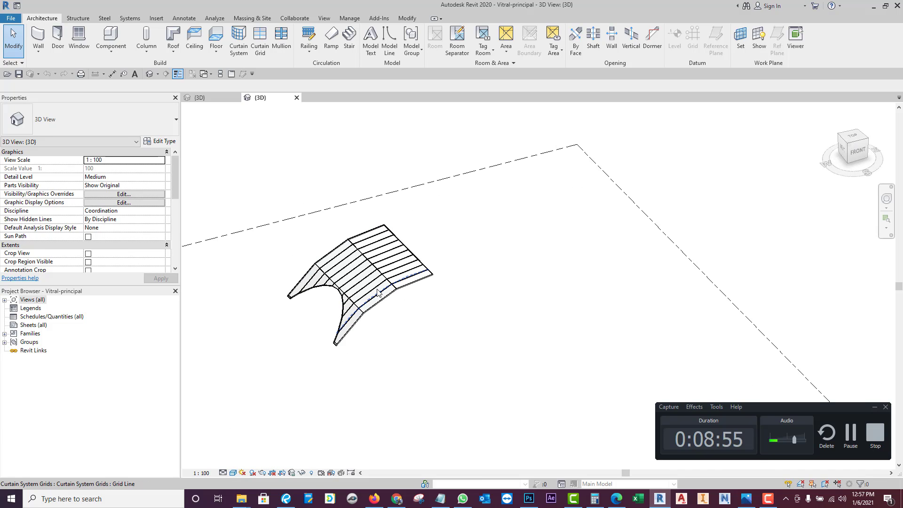
click(5, 300)
click(336, 398)
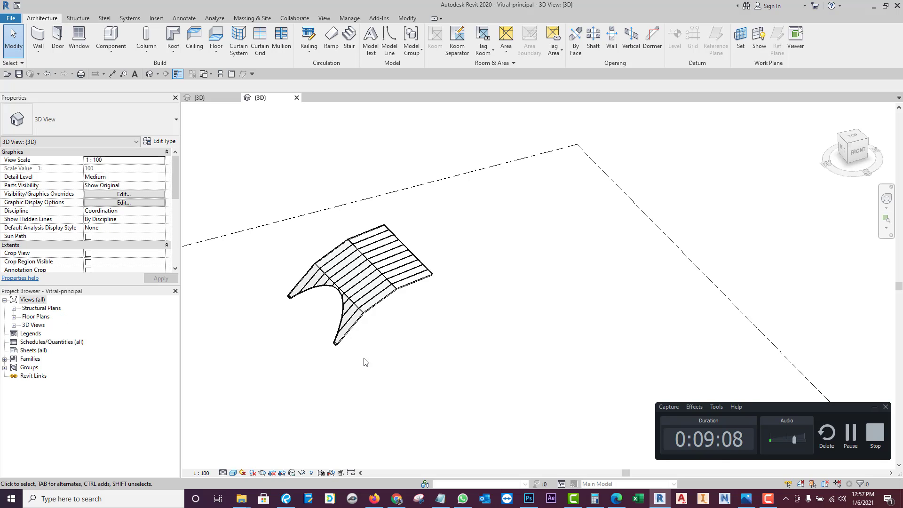
mouse_move(466, 348)
shift+middle_down()
mouse_move(444, 226)
mouse_move(489, 256)
mouse_move(527, 328)
shift+middle_up()
scroll(531, 292, down, 3)
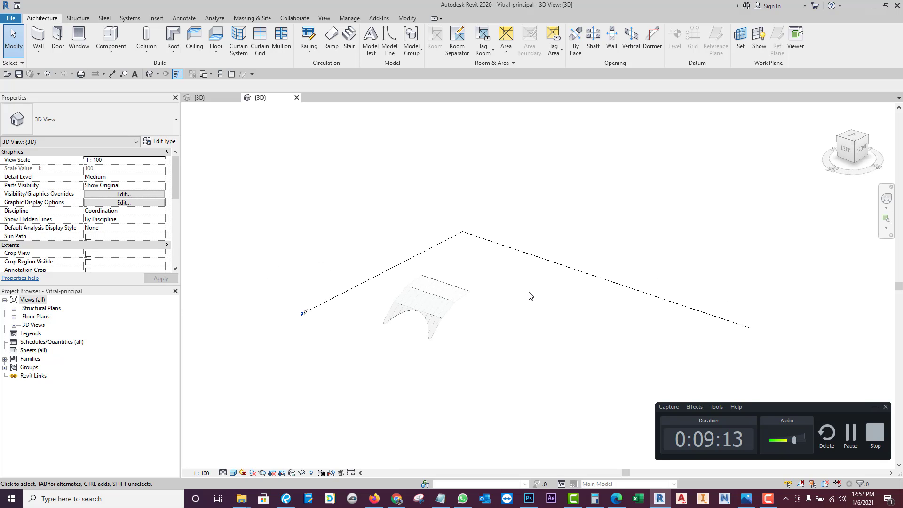
scroll(349, 321, up, 2)
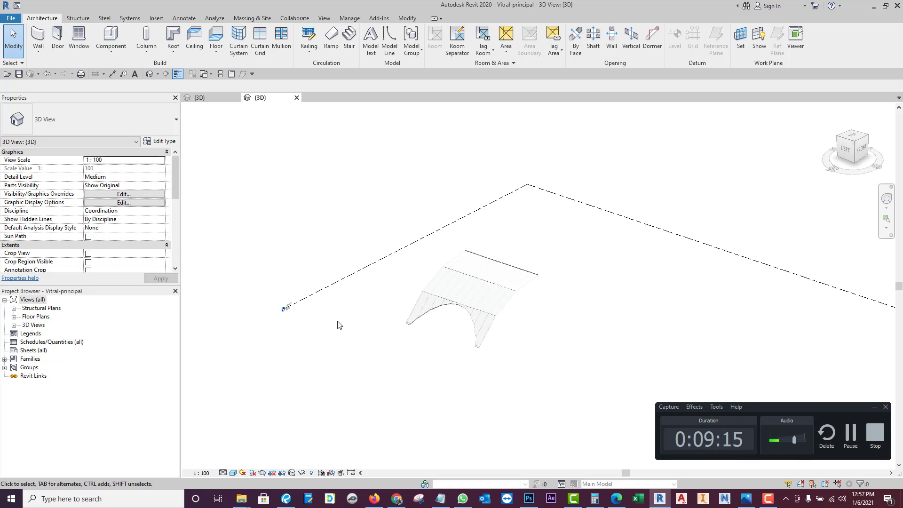
scroll(345, 289, up, 2)
Step: Inspect the Level 2 plane, clear the selection, and close the Vitral-principal 3D view
click(343, 282)
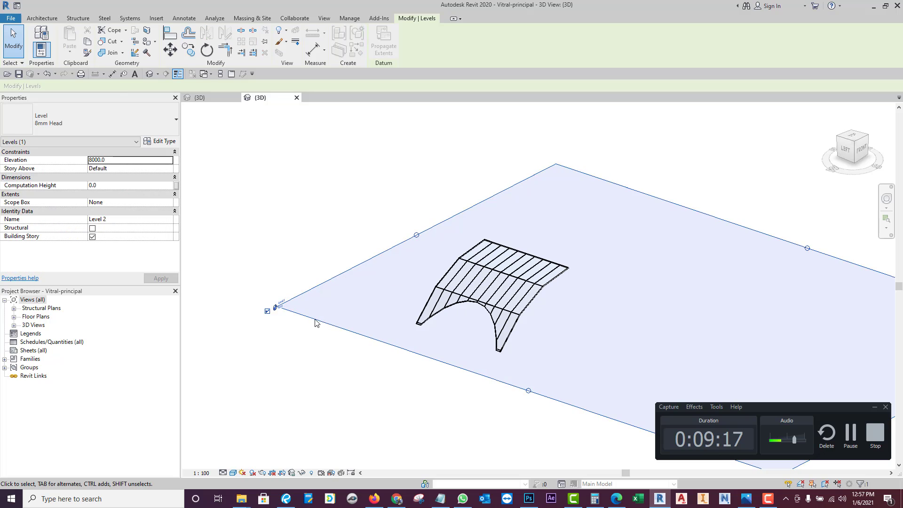
scroll(314, 321, up, 2)
click(278, 361)
click(302, 319)
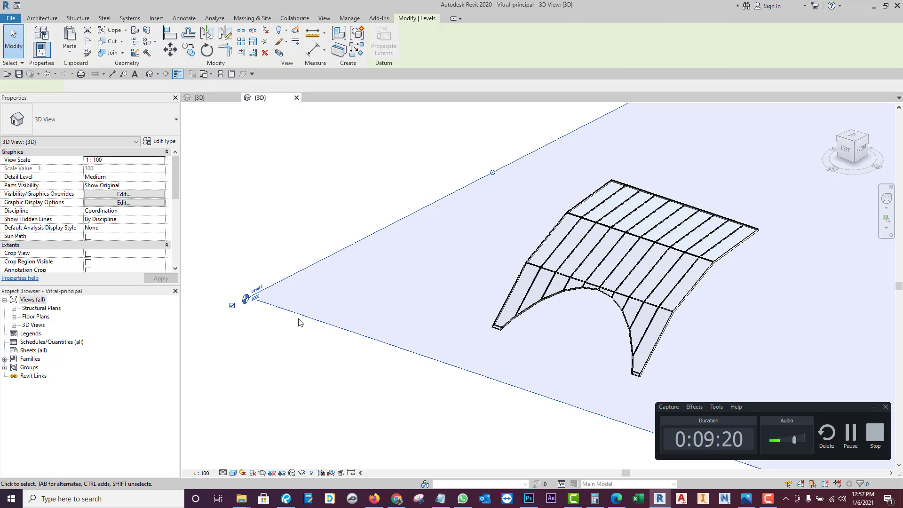
scroll(294, 338, down, 3)
click(295, 342)
scroll(295, 342, down, 1)
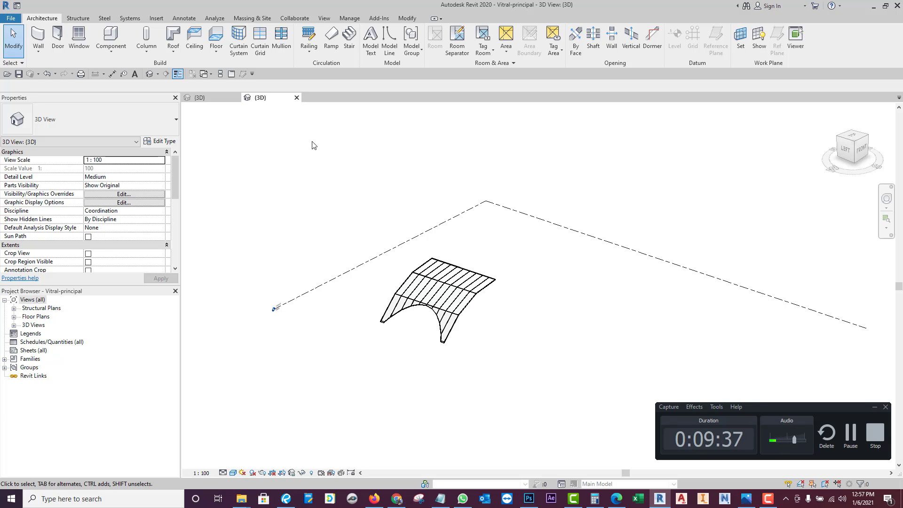
click(297, 98)
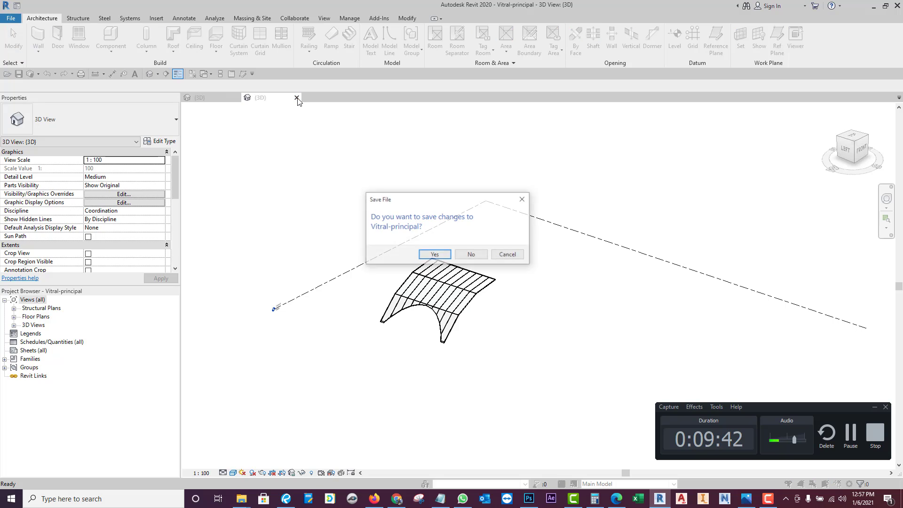
Step: Close Vitral-principal without saving and inspect the linked model in Vitral Tutorial's 3D view
click(471, 255)
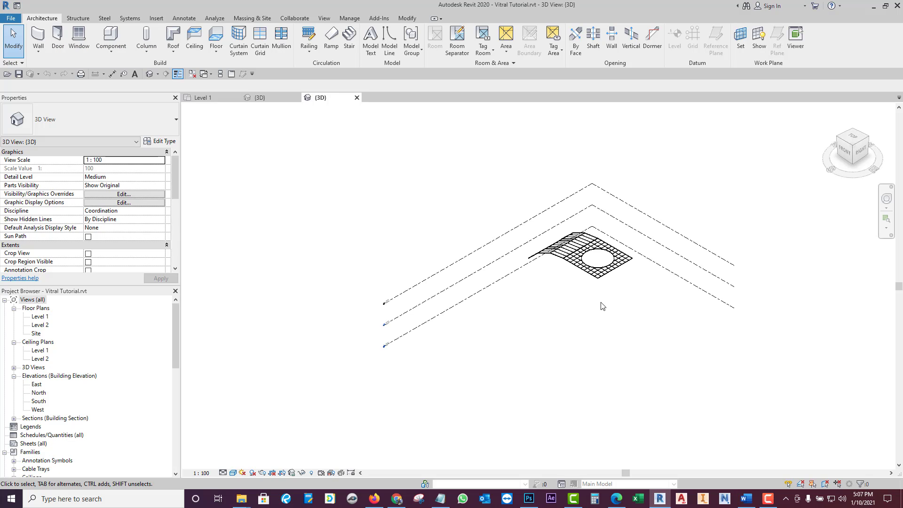
shift+middle_drag(571, 364, 598, 323)
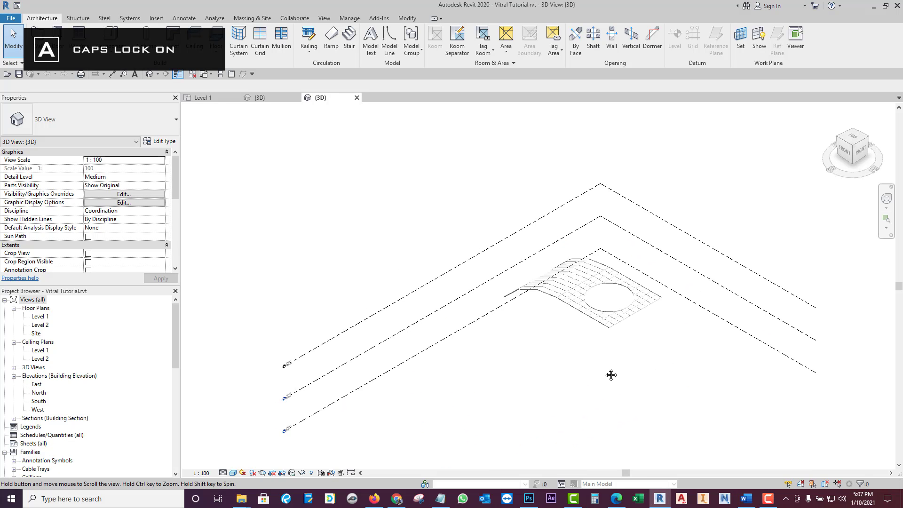
click(542, 321)
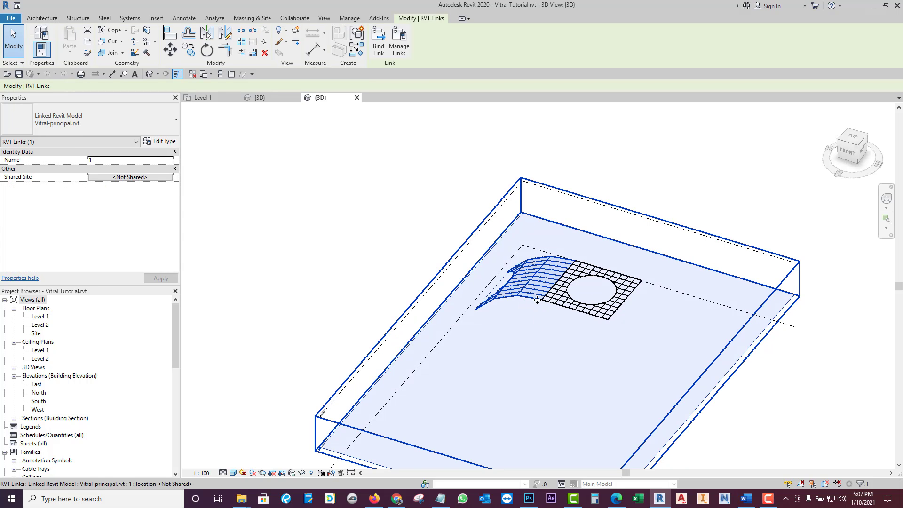
click(391, 254)
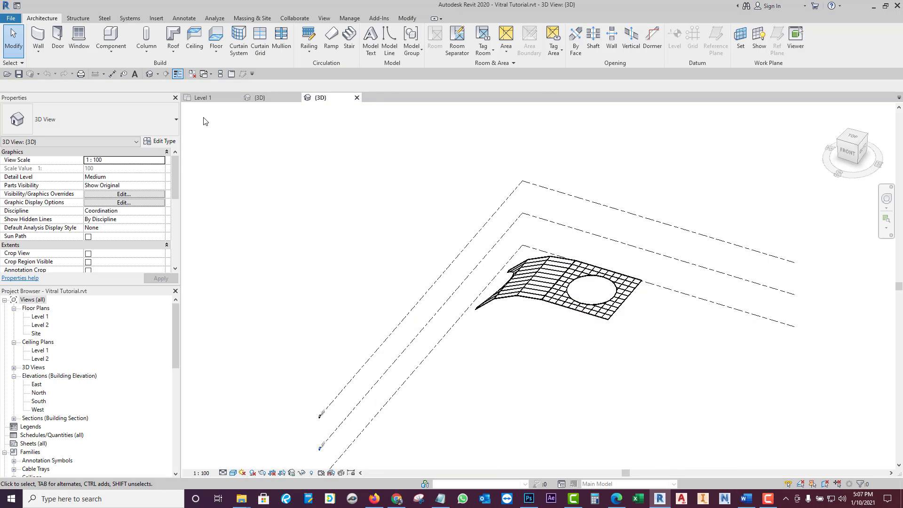
Step: Turn on Show Mass and orbit to review the linked curtain pieces on the box mass
click(245, 19)
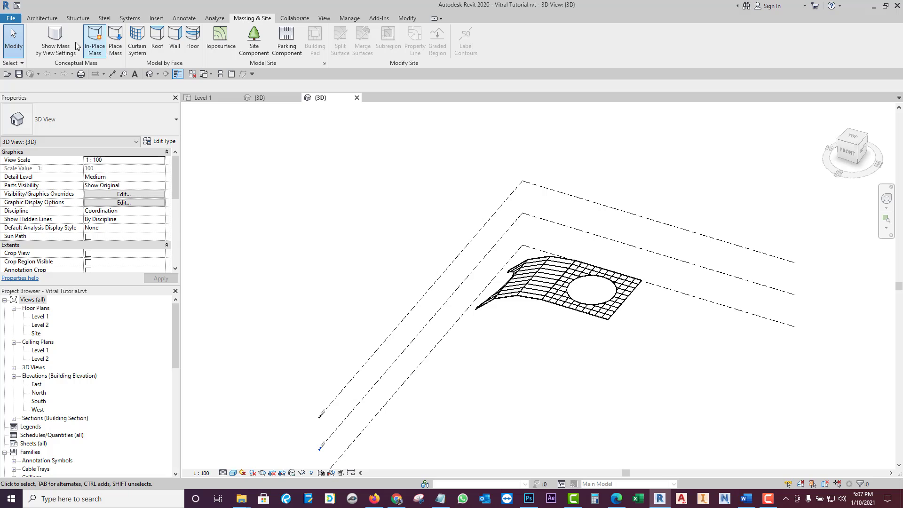
click(54, 35)
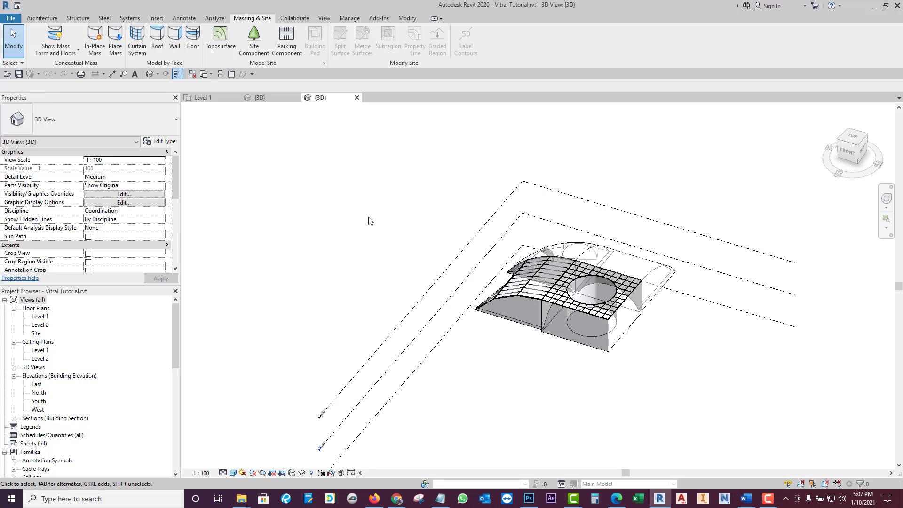
mouse_move(382, 274)
shift+middle_down()
mouse_move(520, 316)
mouse_move(374, 450)
shift+middle_up()
scroll(413, 309, up, 3)
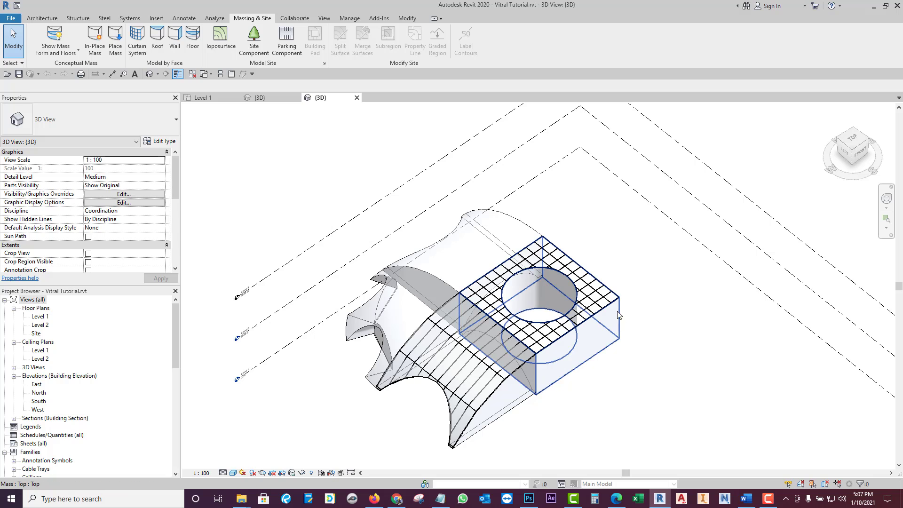
shift+middle_drag(615, 304, 649, 309)
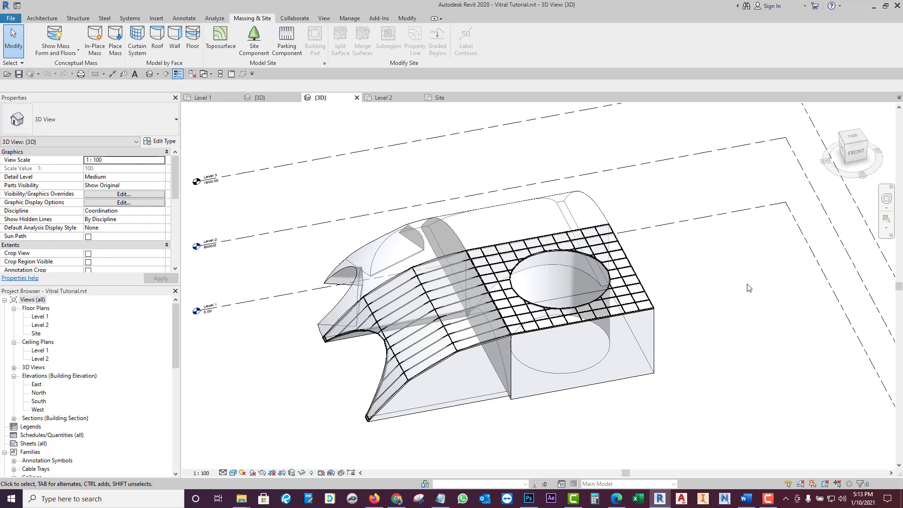
click(644, 295)
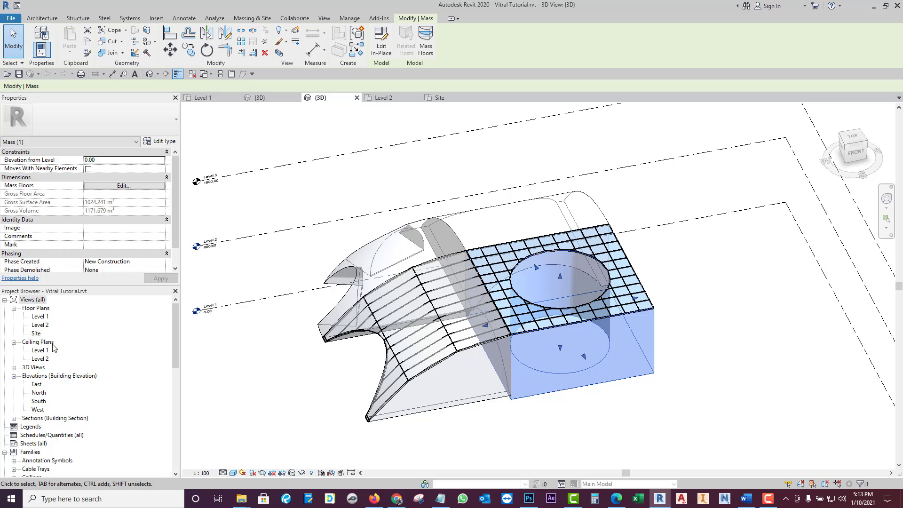
Step: Open the Site floor plan and frame the square circle-cut panel
double_click(36, 333)
scroll(546, 381, down, 2)
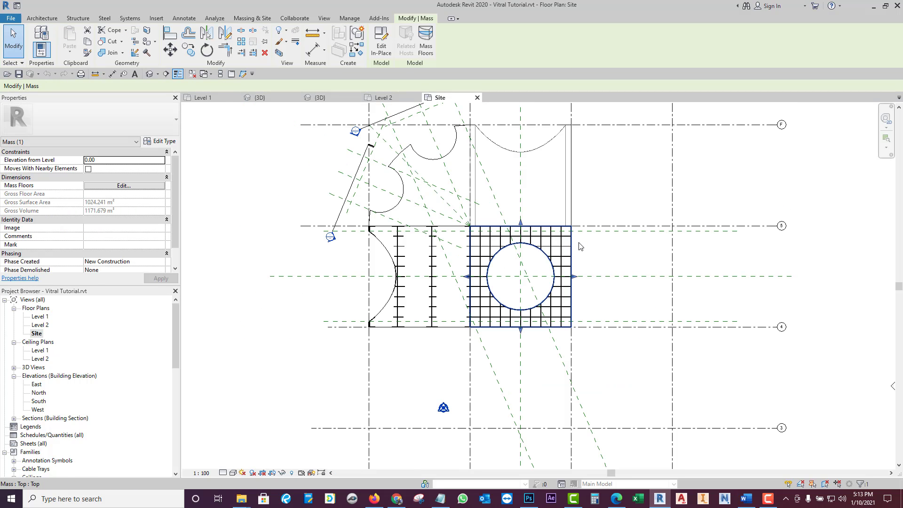
scroll(579, 246, up, 2)
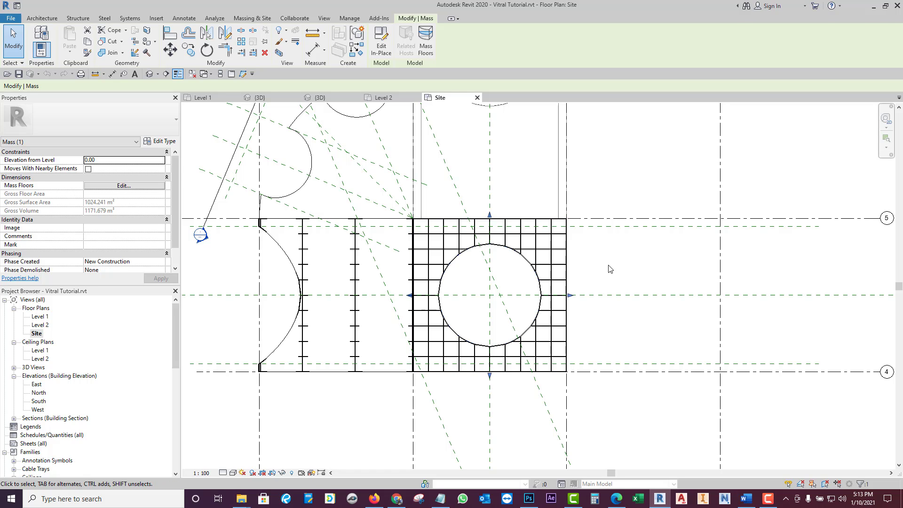
middle_drag(564, 245, 584, 255)
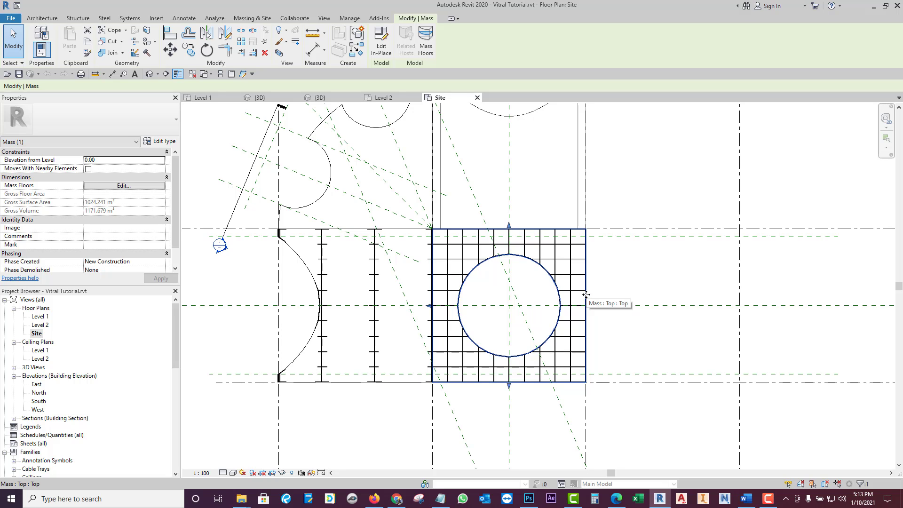
Step: Tab-select the linked Vitral Top panel and confirm it with the selection filter
key(Tab)
key(Tab)
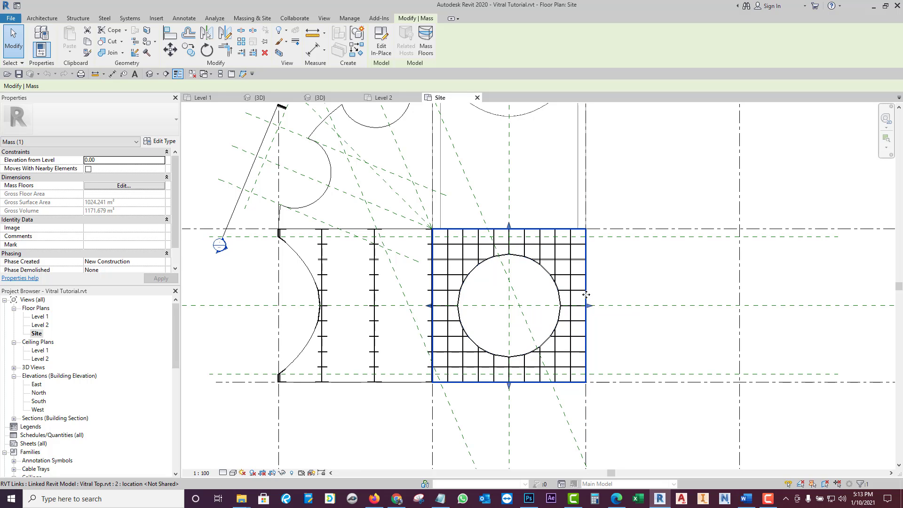
click(586, 295)
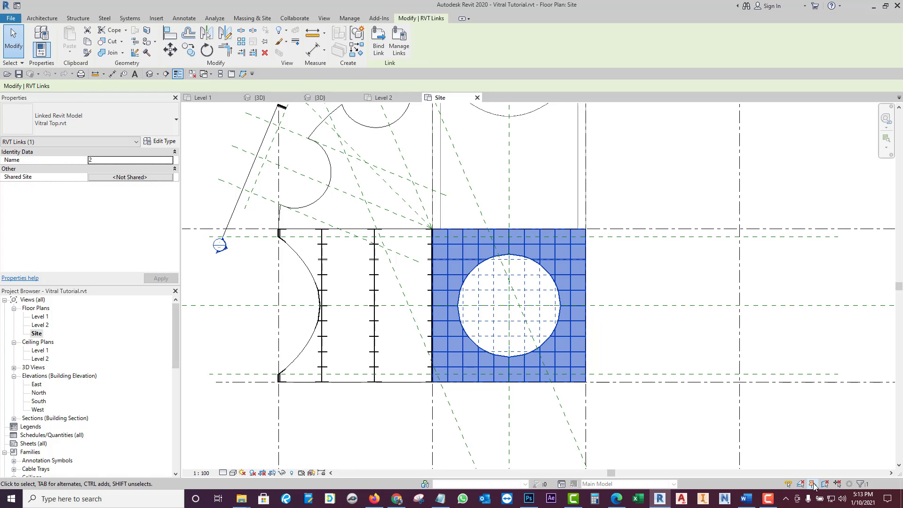
click(861, 484)
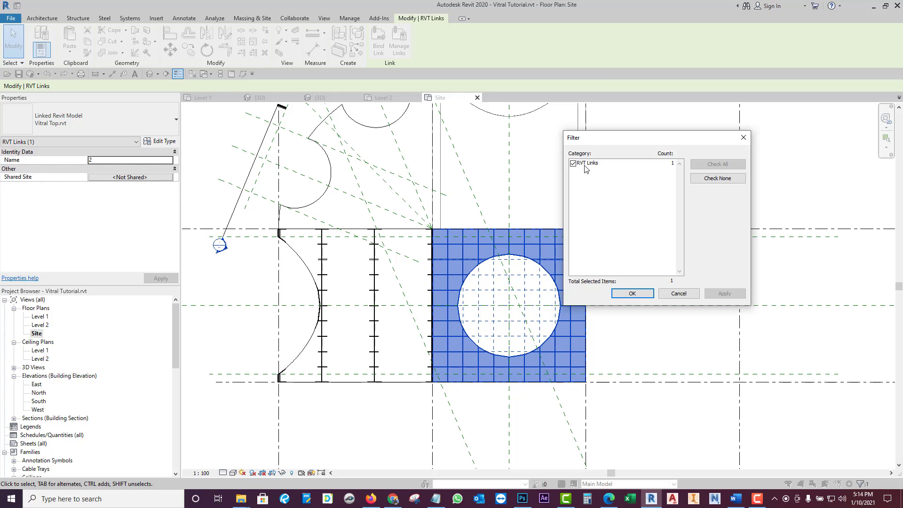
click(743, 138)
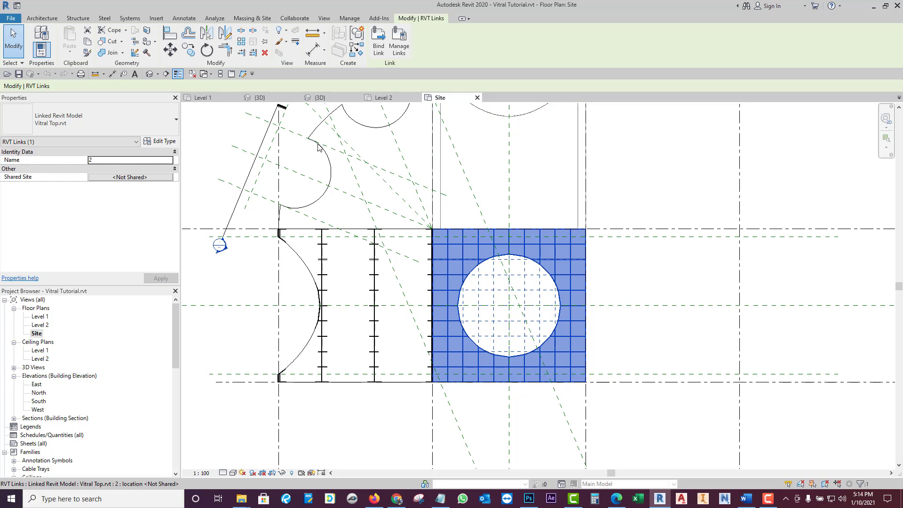
click(251, 19)
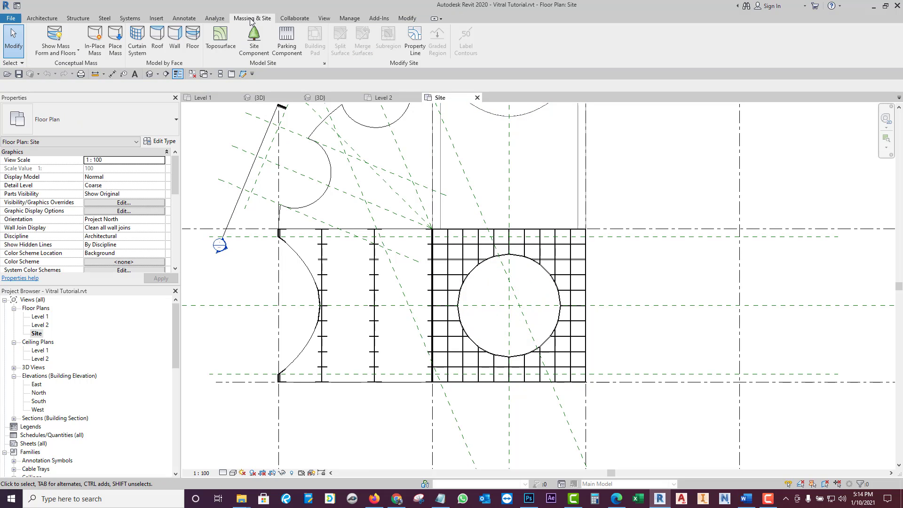
Step: Hide the mass, select the linked Vitral Top panel, and start a multiple copy
click(55, 40)
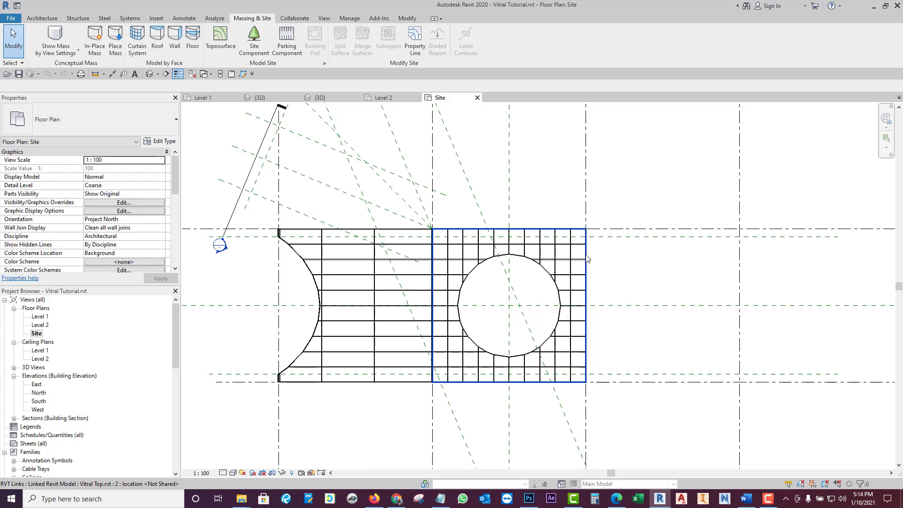
click(584, 260)
scroll(586, 260, down, 1)
scroll(551, 260, down, 4)
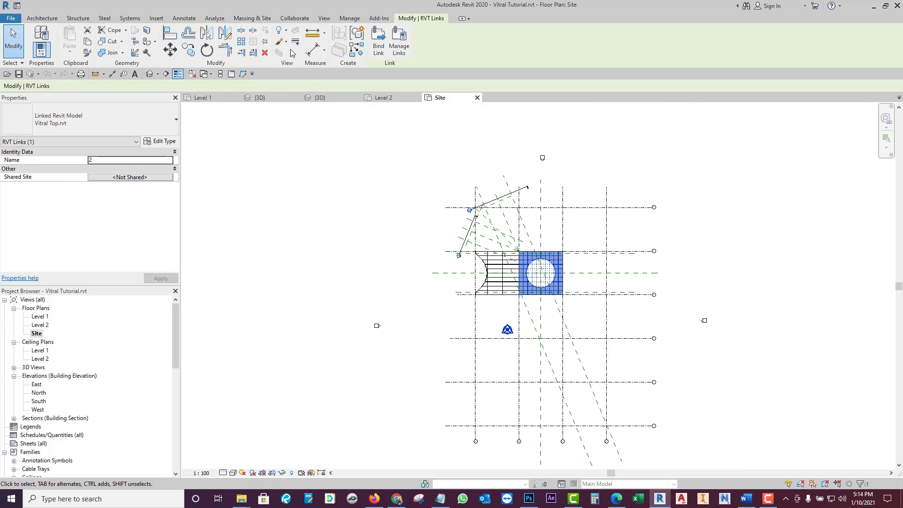
click(190, 50)
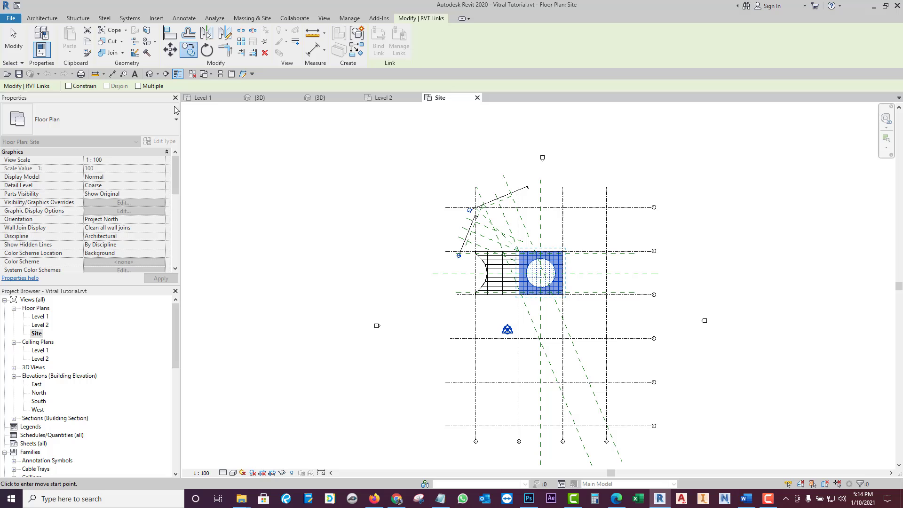
click(138, 86)
Step: Copy the Vitral Top panel from its corner down the grid below the original
scroll(536, 277, up, 3)
scroll(627, 310, up, 3)
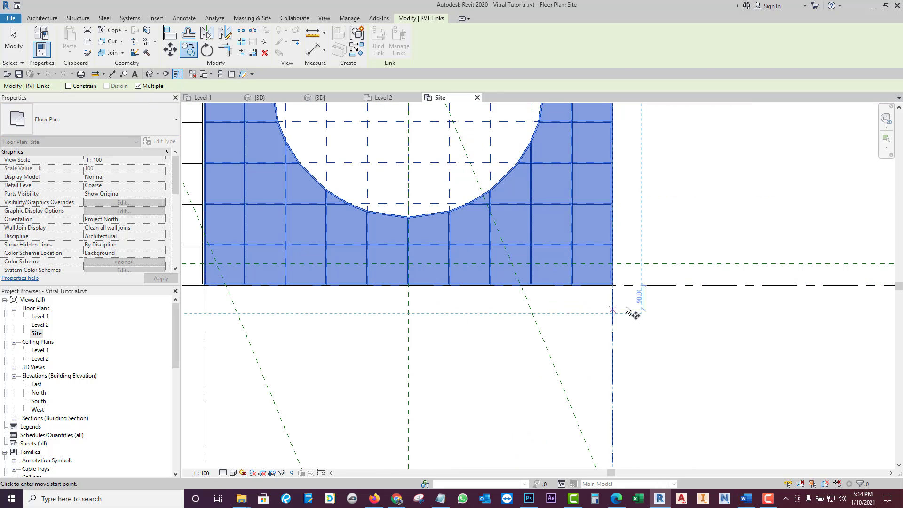
scroll(626, 310, up, 2)
scroll(619, 276, up, 2)
scroll(579, 278, up, 2)
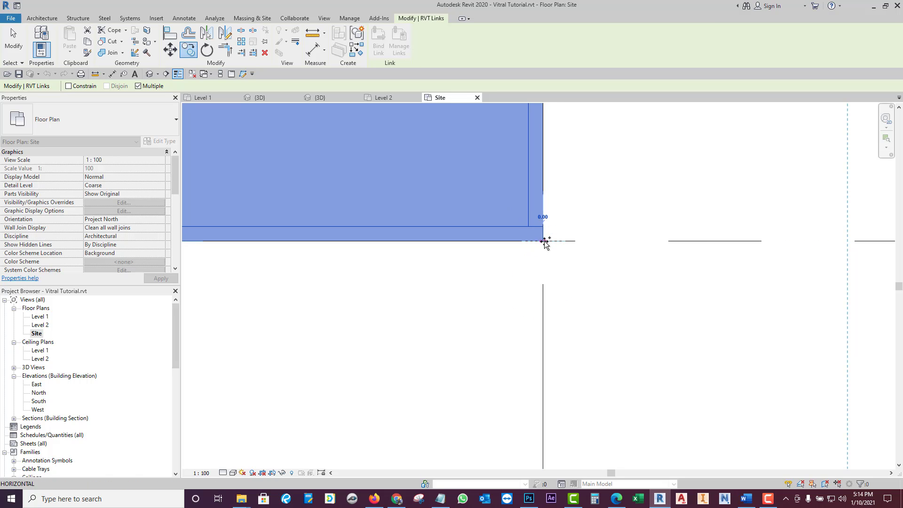
click(543, 242)
scroll(551, 255, down, 3)
scroll(609, 258, down, 3)
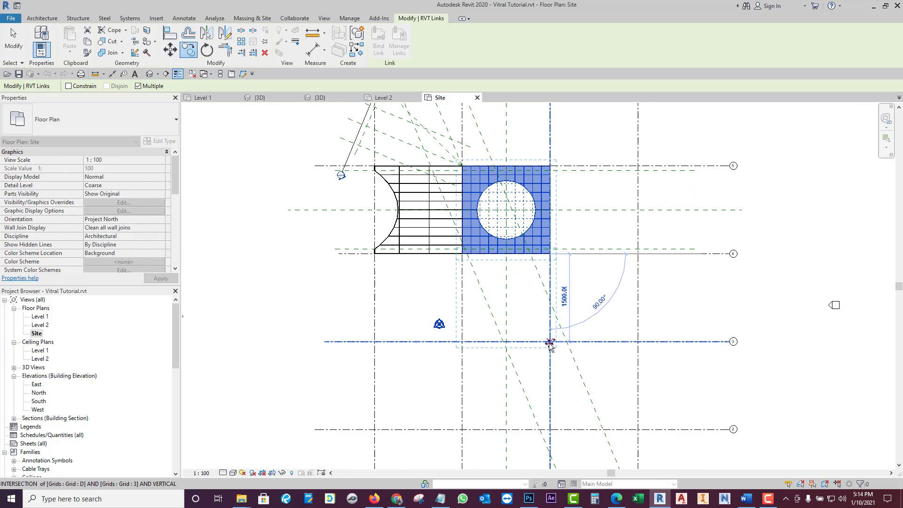
scroll(549, 345, down, 1)
scroll(547, 424, down, 2)
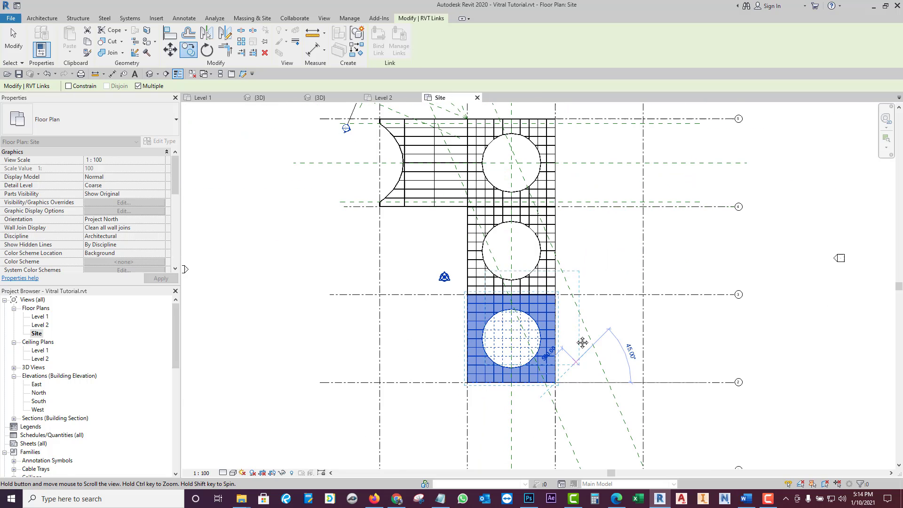
scroll(549, 368, down, 2)
click(548, 368)
scroll(500, 259, up, 3)
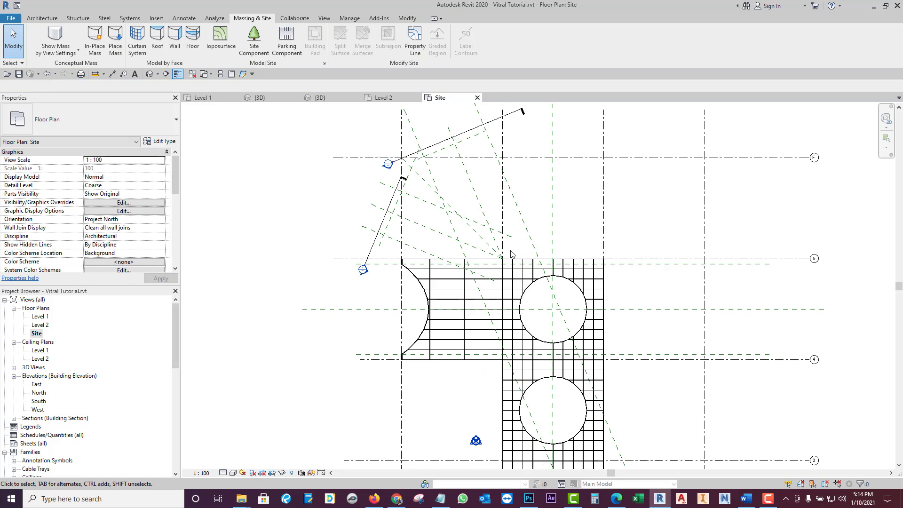
scroll(500, 259, up, 2)
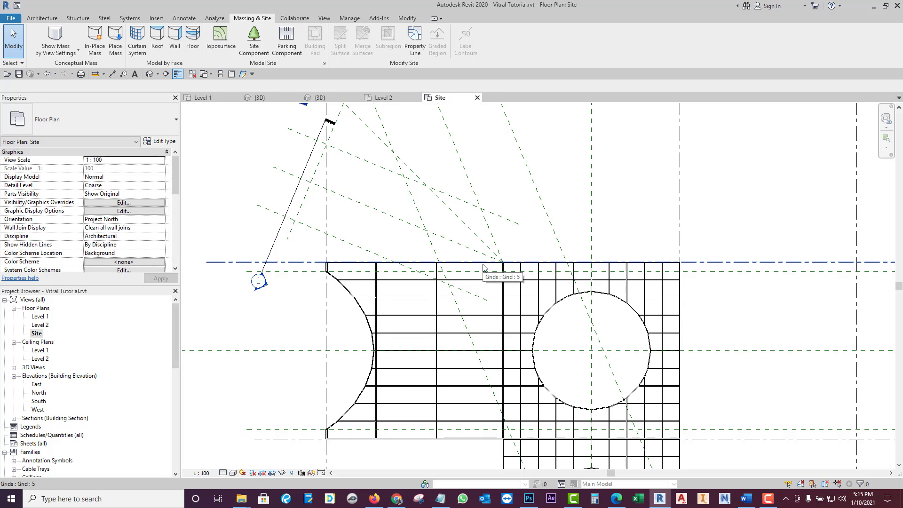
Step: Rotate a copy of the Vitral-principal vault 90° about the circle's centre
click(485, 268)
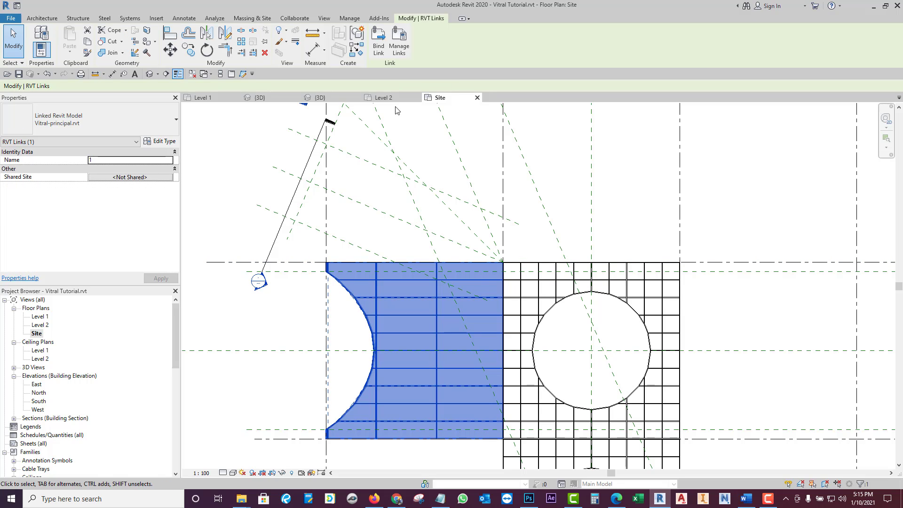
click(207, 50)
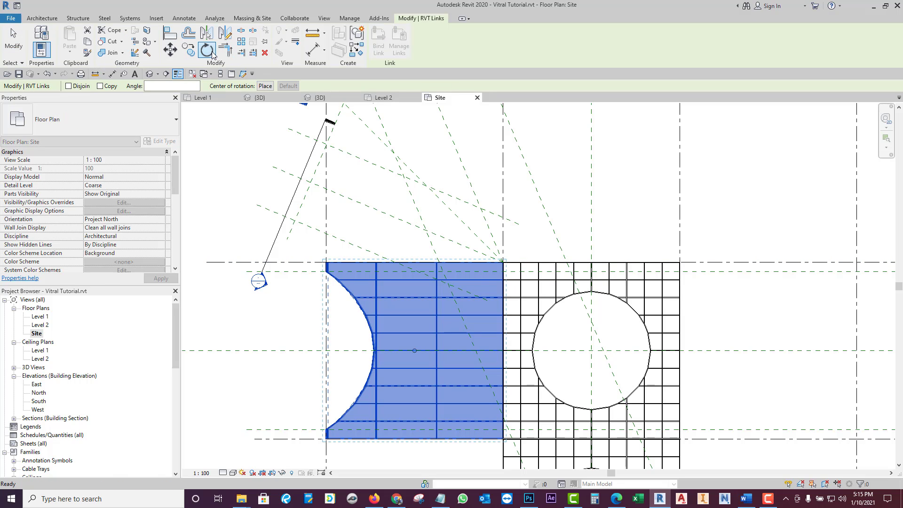
click(104, 88)
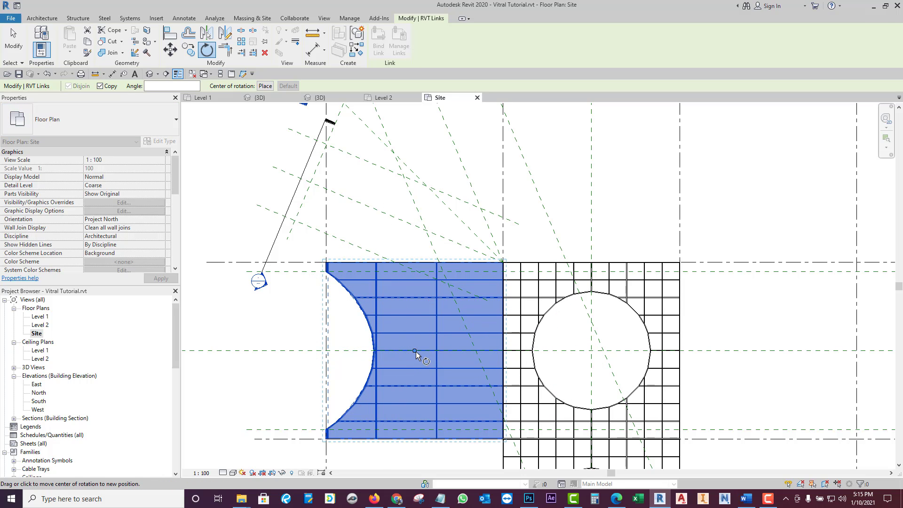
drag(416, 351, 590, 350)
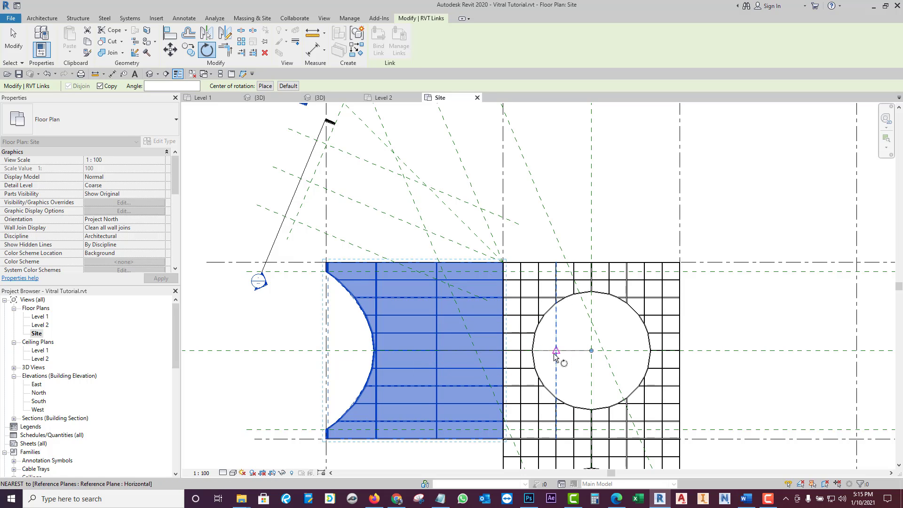
click(292, 351)
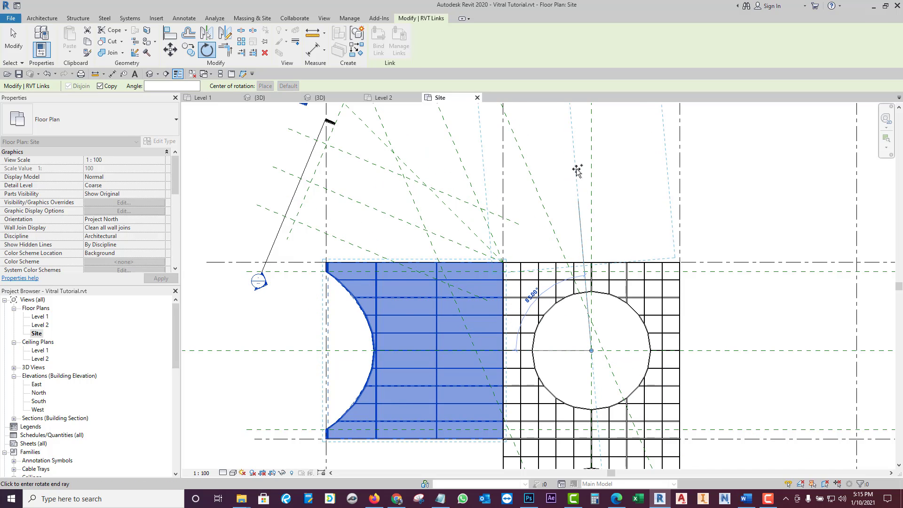
text(9)
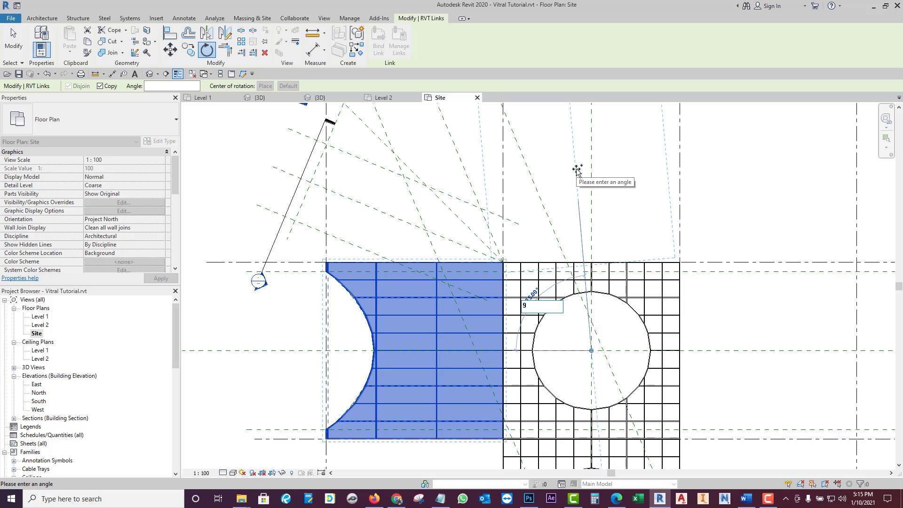
text(0)
key(Return)
scroll(451, 283, down, 2)
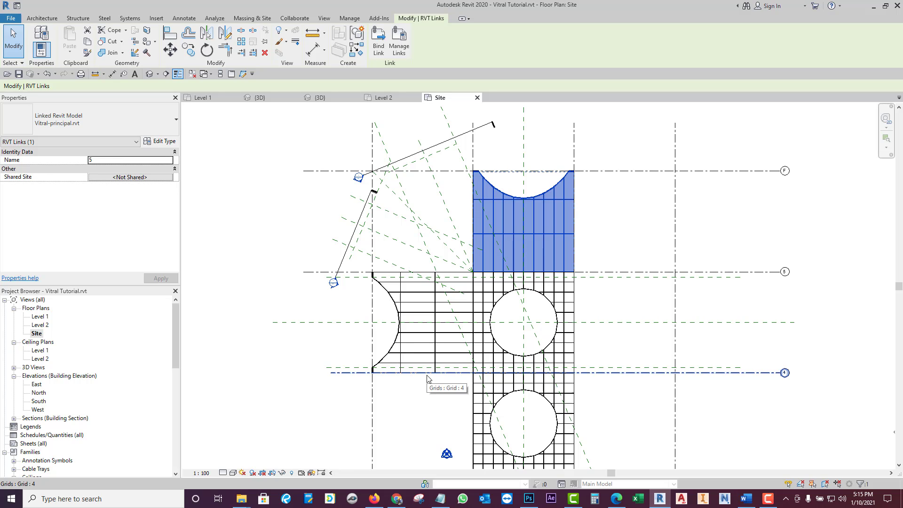
Step: Mirror a copy of the left vault piece across the vertical reference plane to form the right arm
click(427, 375)
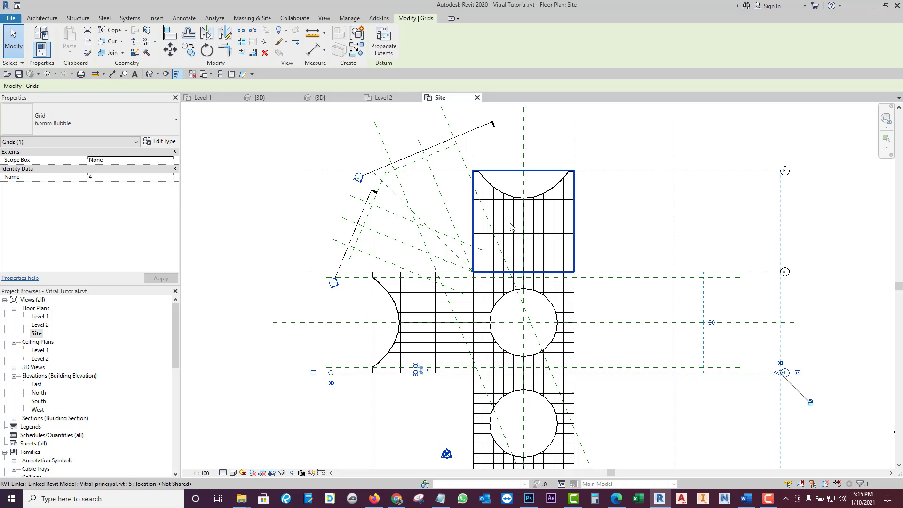
click(440, 316)
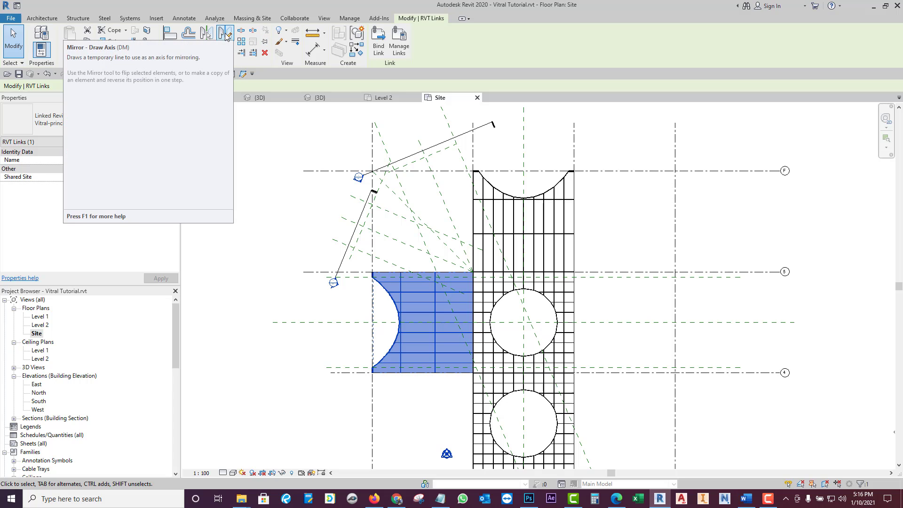
mouse_move(206, 33)
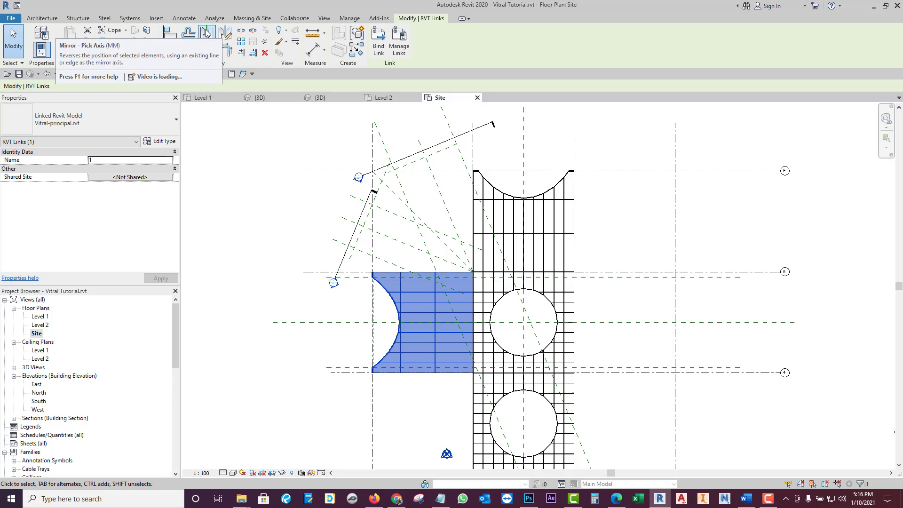
click(207, 35)
click(523, 155)
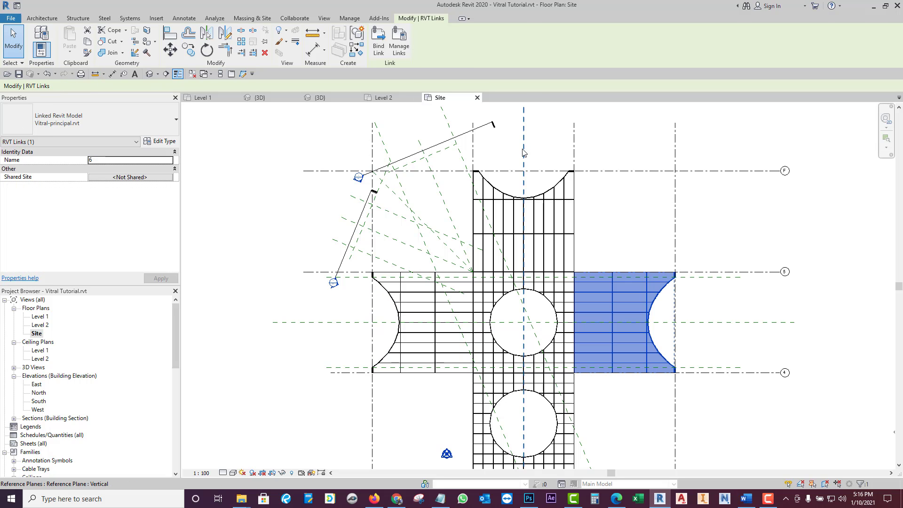
key(Escape)
scroll(551, 159, down, 2)
scroll(553, 160, down, 2)
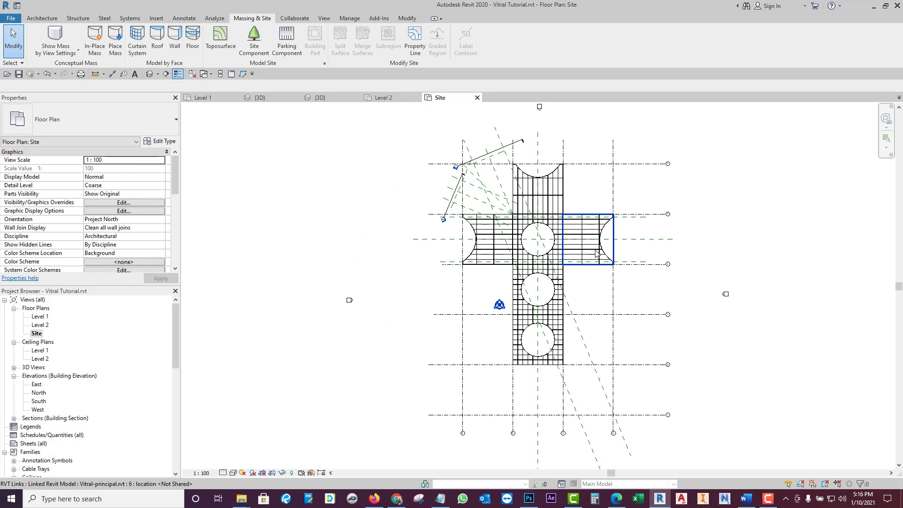
Step: Select both curved side wing links and start a multiple Copy
click(596, 253)
ctrl+click(501, 256)
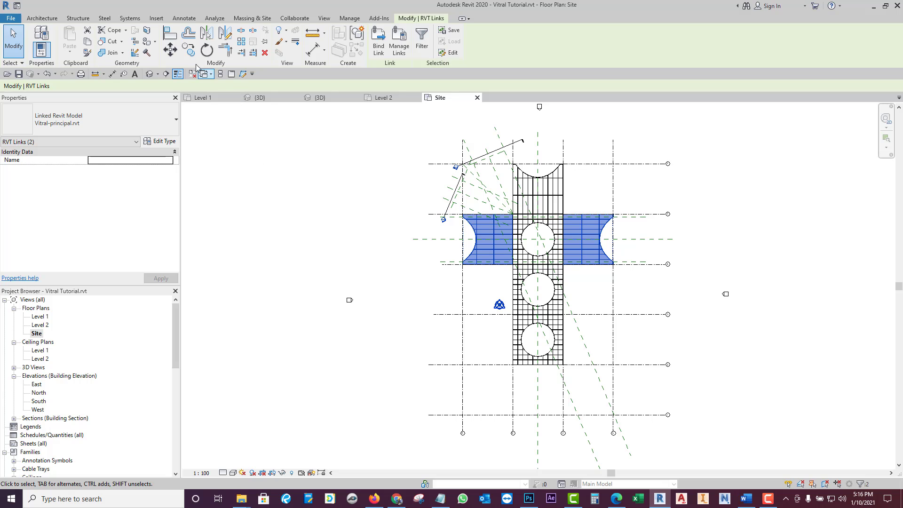
click(188, 49)
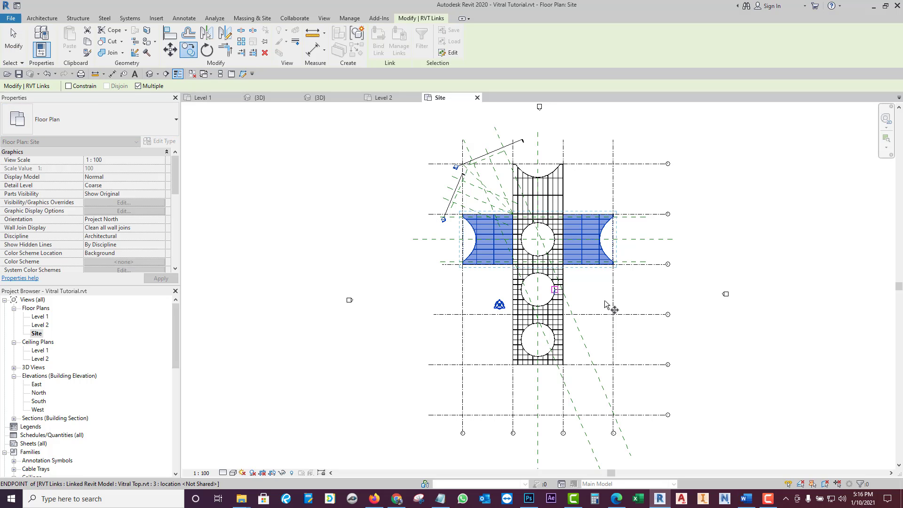
scroll(619, 264, up, 2)
scroll(602, 247, up, 3)
scroll(596, 234, up, 1)
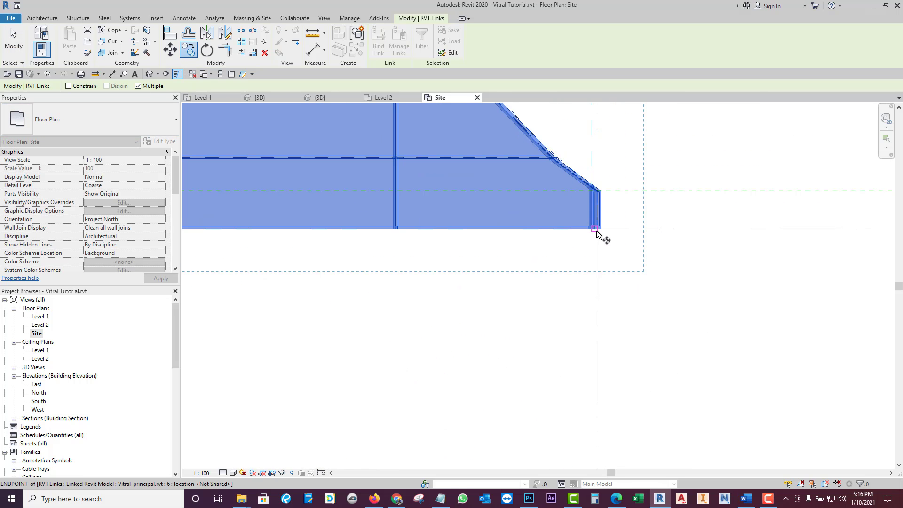
click(597, 232)
scroll(602, 235, up, 2)
scroll(616, 238, down, 3)
scroll(621, 240, down, 3)
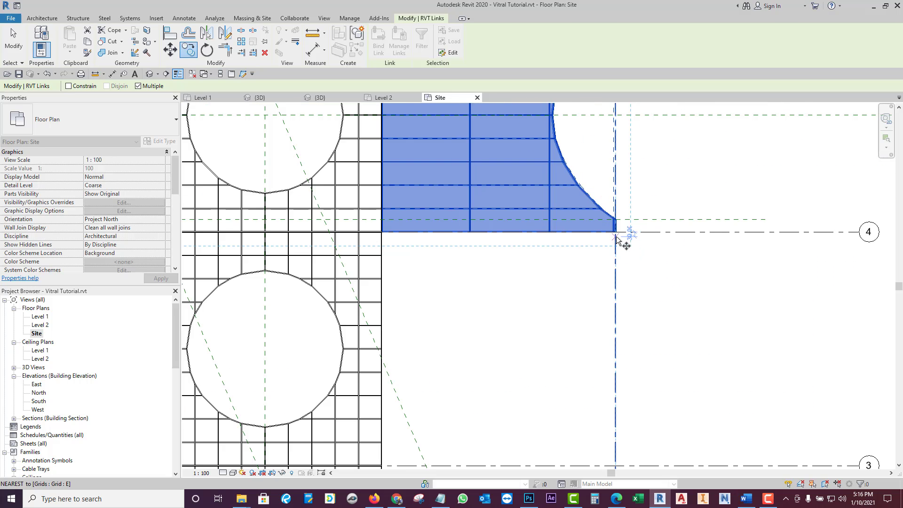
scroll(611, 242, down, 1)
scroll(541, 252, down, 1)
scroll(598, 252, down, 3)
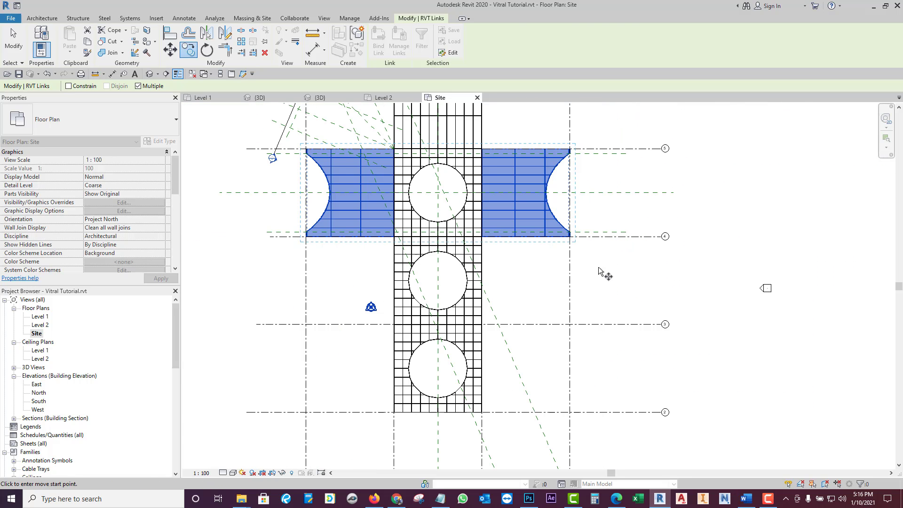
scroll(596, 266, down, 1)
scroll(621, 267, down, 1)
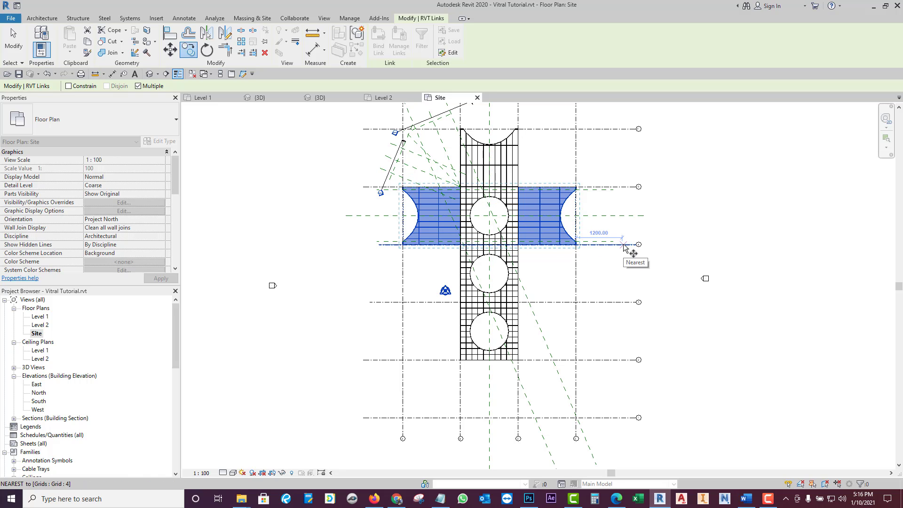
Step: Copy the wing pair from Grid 4 to both Grid 3 and Grid 2
click(623, 245)
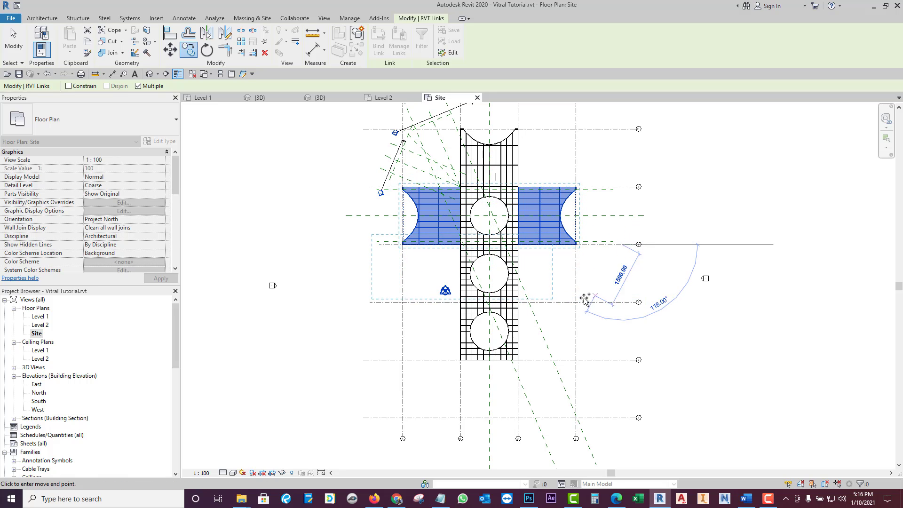
click(623, 302)
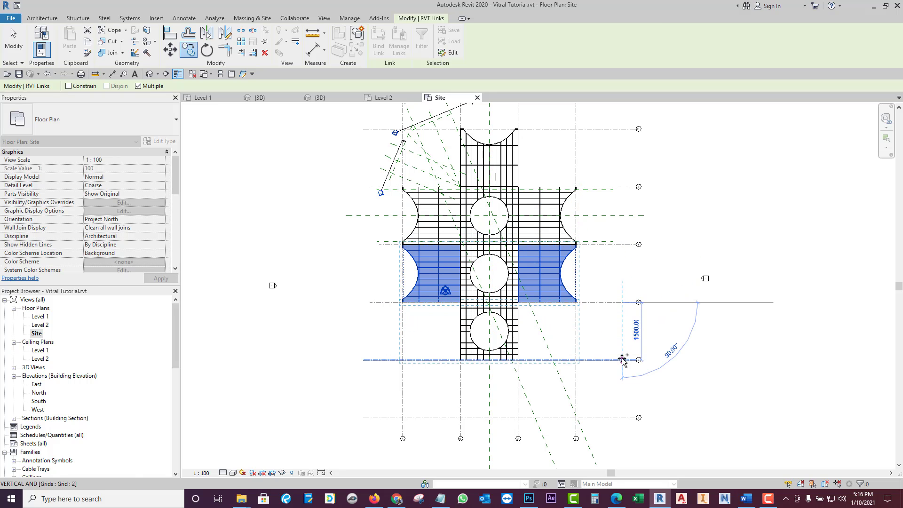
click(623, 360)
key(Escape)
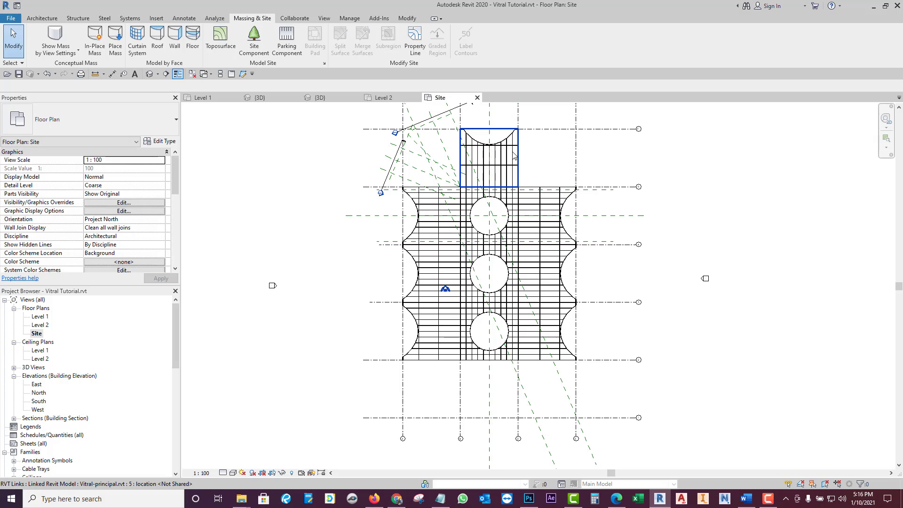
Step: Draw a horizontal reference plane across the roof between Grid 4 and Grid 3
click(514, 157)
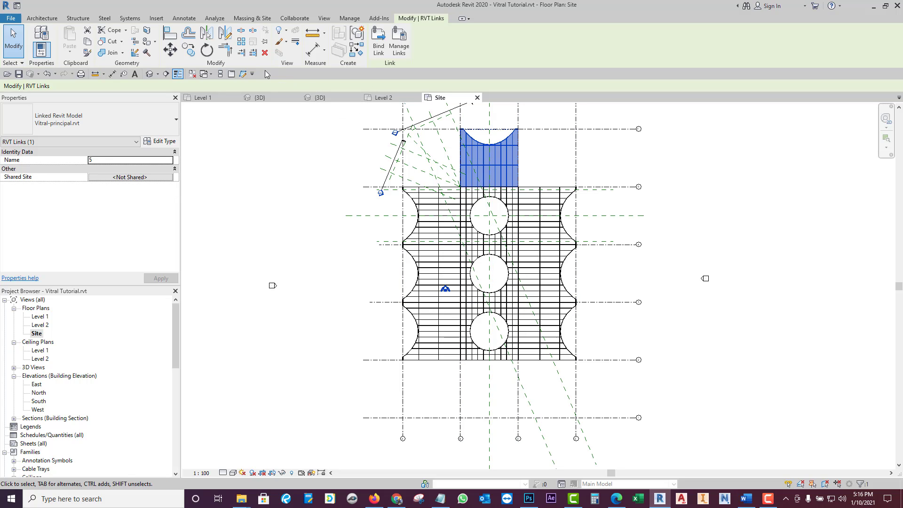
click(243, 74)
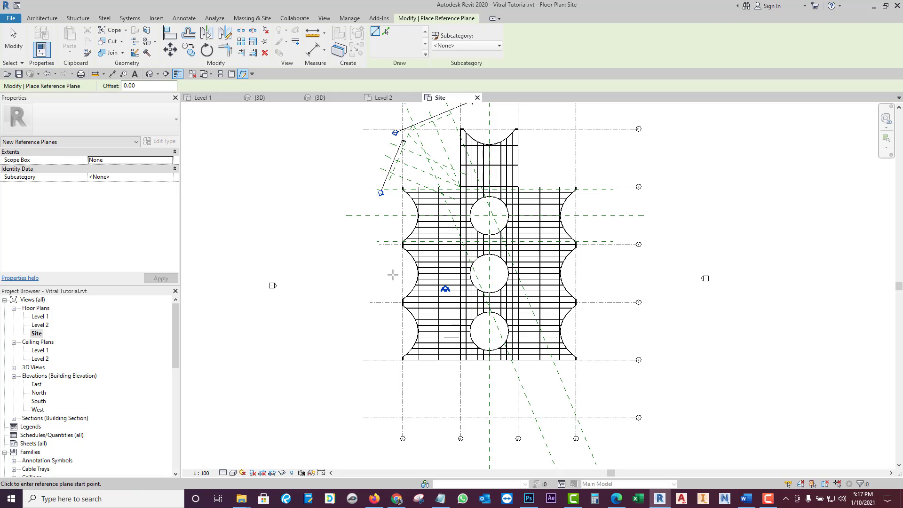
click(346, 272)
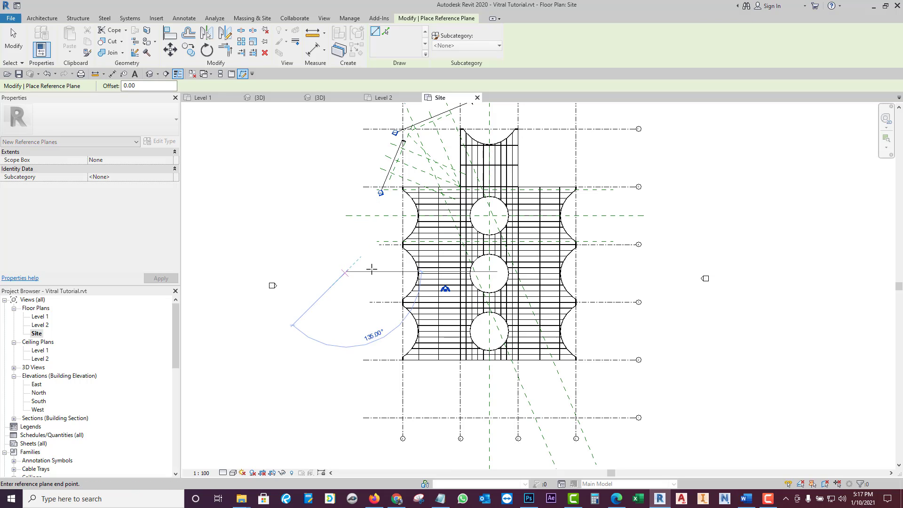
click(665, 272)
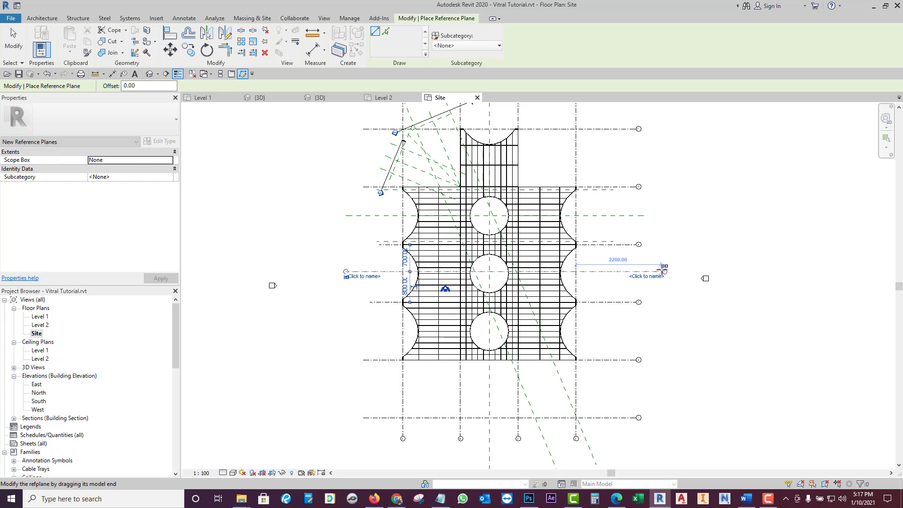
key(Escape)
key(Escape)
Step: Add an aligned dimension from Grid 4 through the reference plane to Grid 3
click(322, 61)
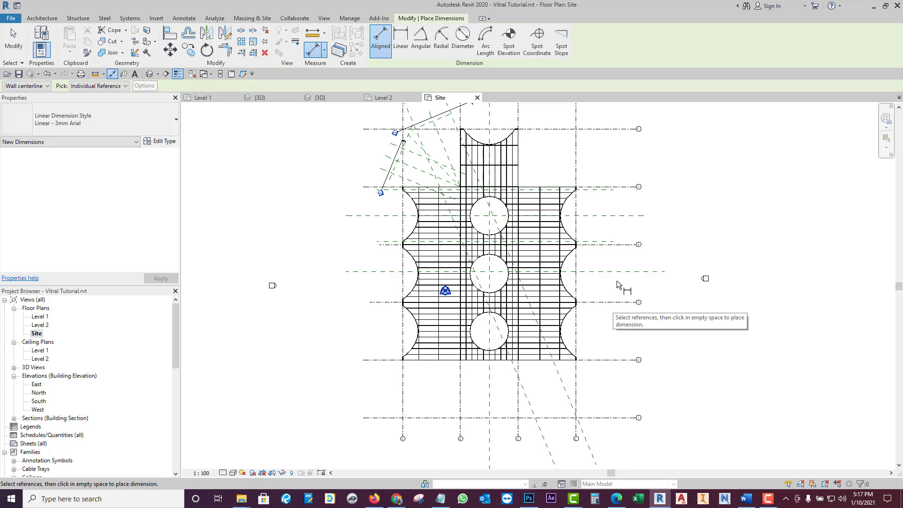
click(629, 246)
click(628, 301)
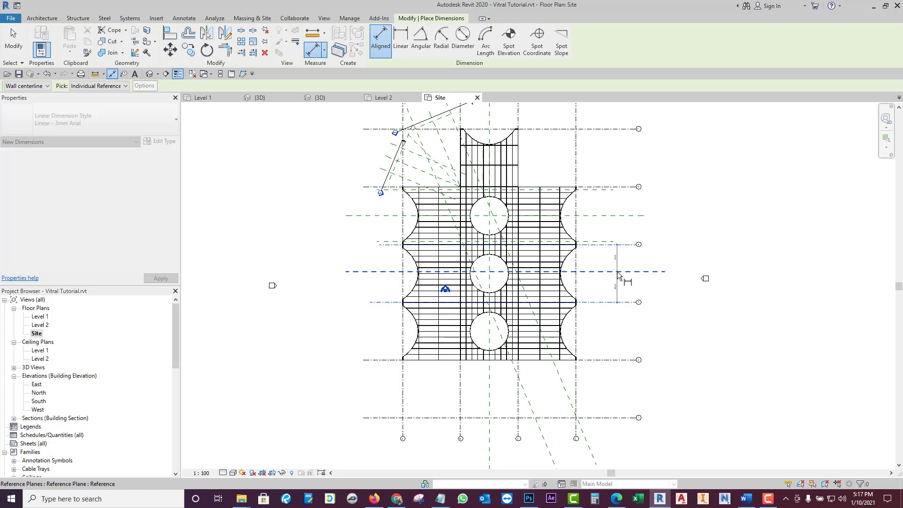
click(614, 278)
key(Escape)
key(Escape)
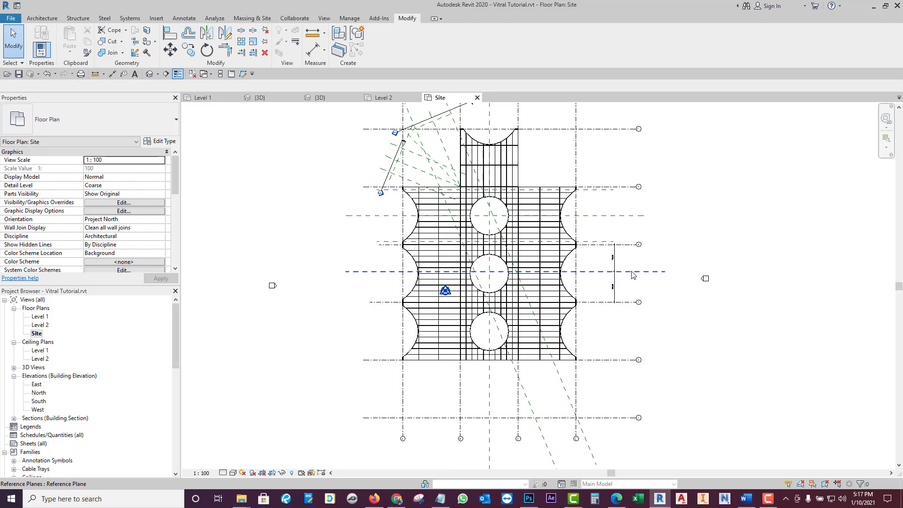
Step: Set the dimension to EQ so the reference plane sits midway between the grids
click(632, 273)
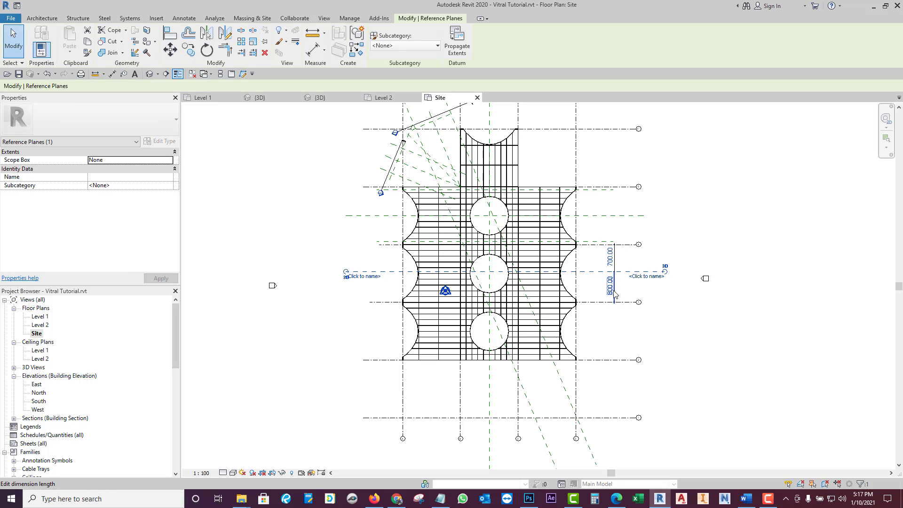
key(Escape)
click(616, 285)
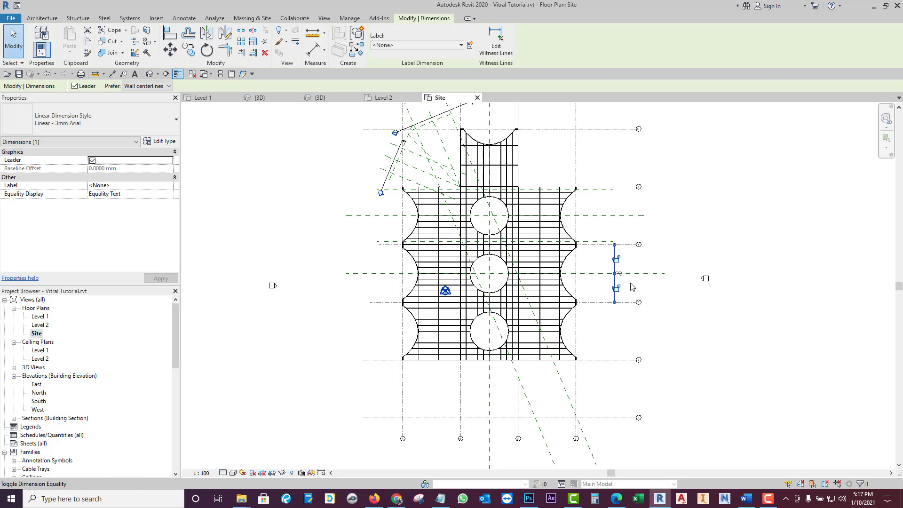
click(635, 286)
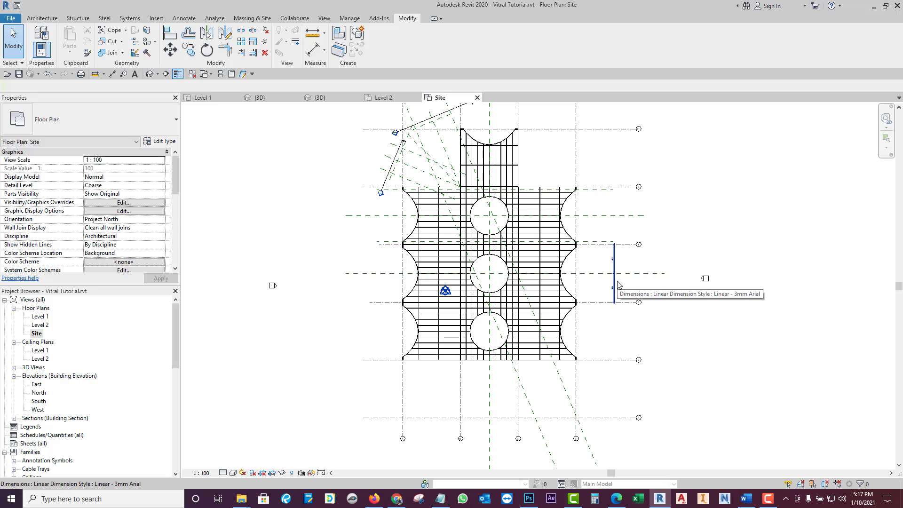
click(638, 276)
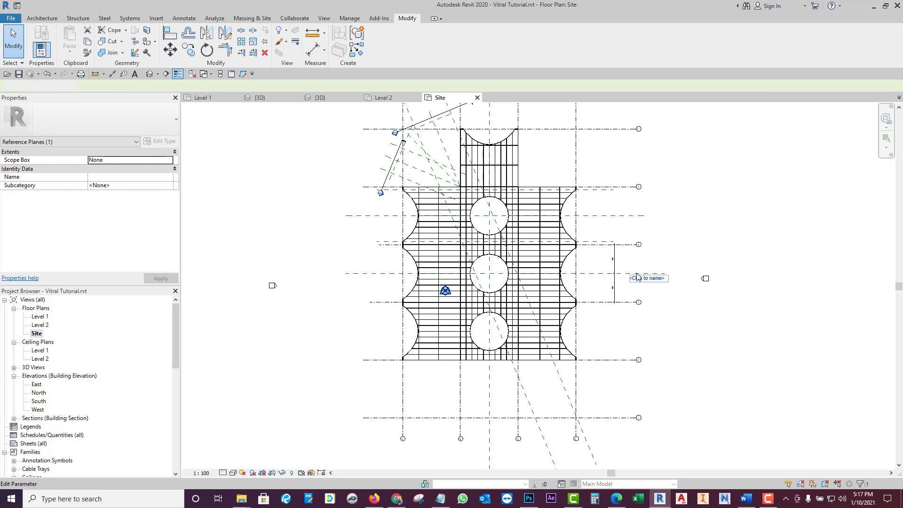
key(Escape)
Step: Mirror a copy of the top arched end piece across the reference plane to cap the bottom
click(498, 167)
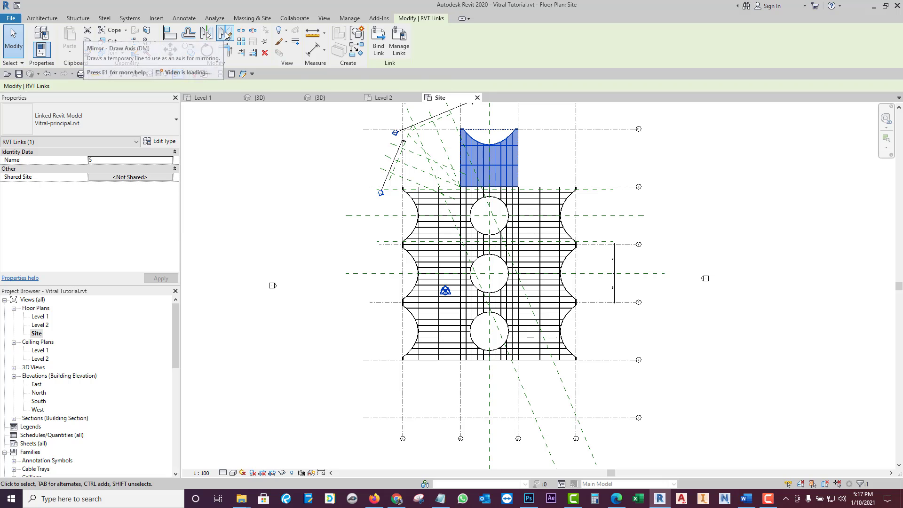
click(227, 35)
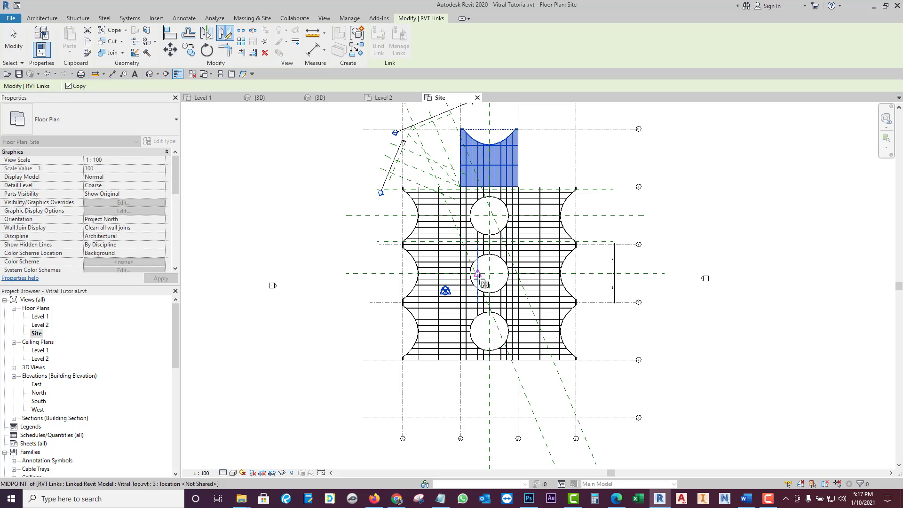
click(634, 274)
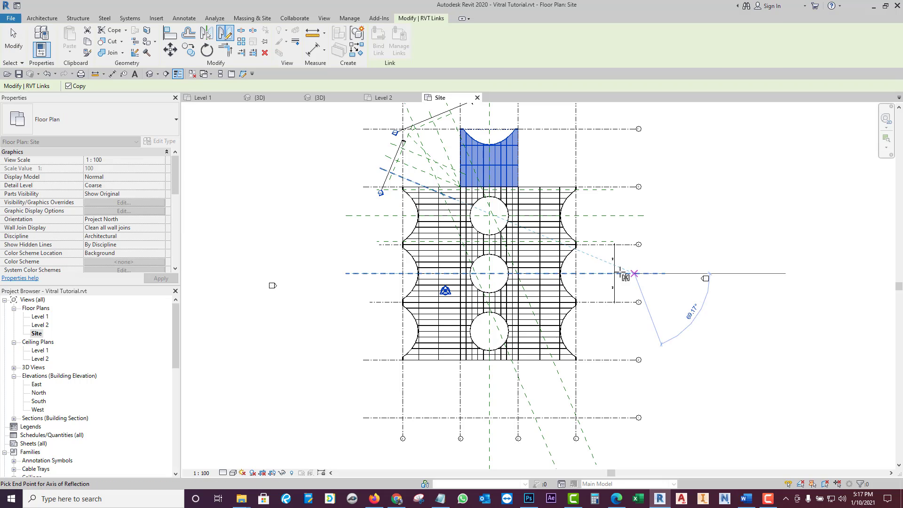
click(382, 274)
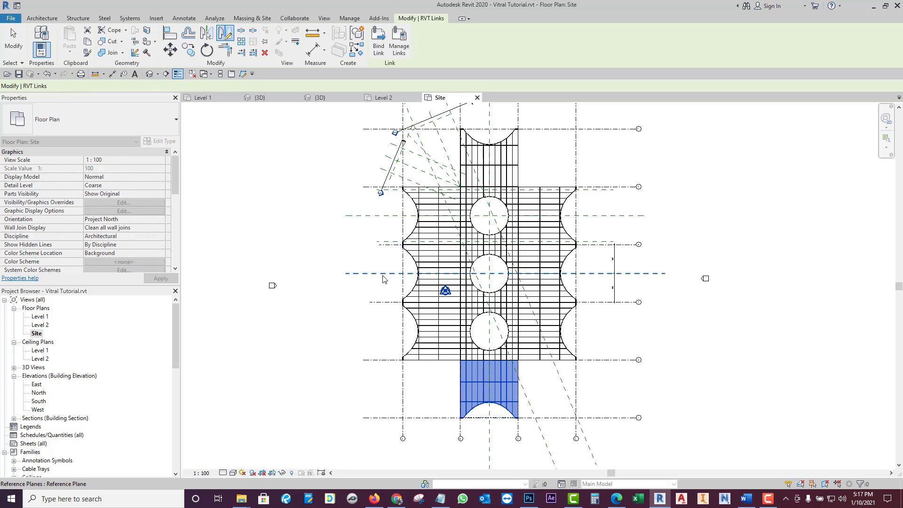
click(383, 282)
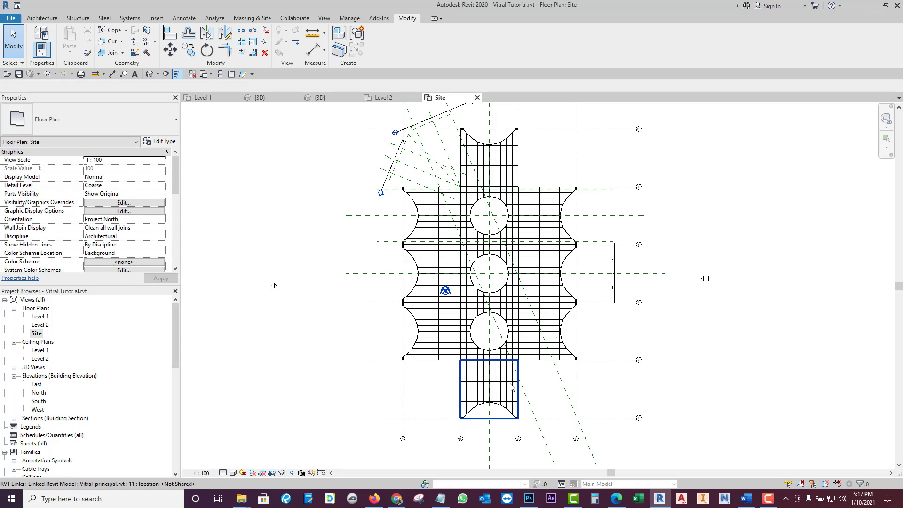
Step: Show the {3D} view in Shaded visual style and orbit around the vaulted canopy
click(149, 74)
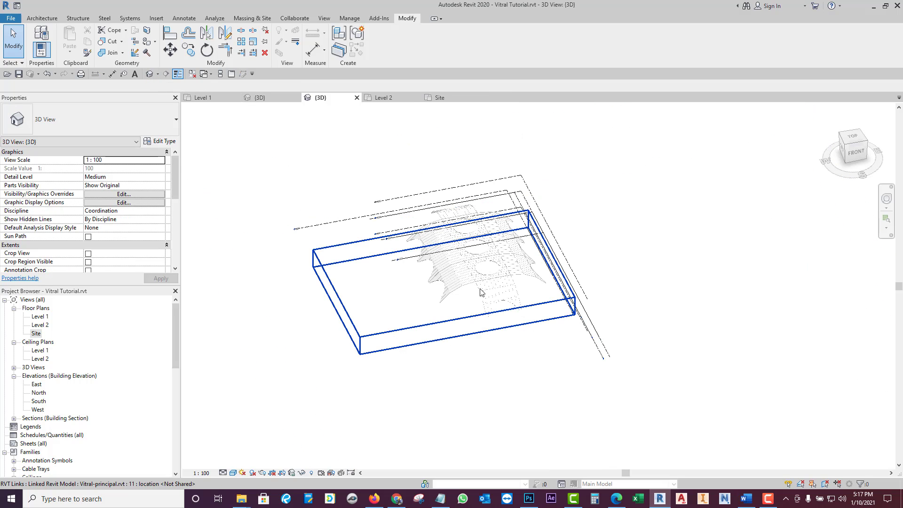
scroll(489, 301, up, 3)
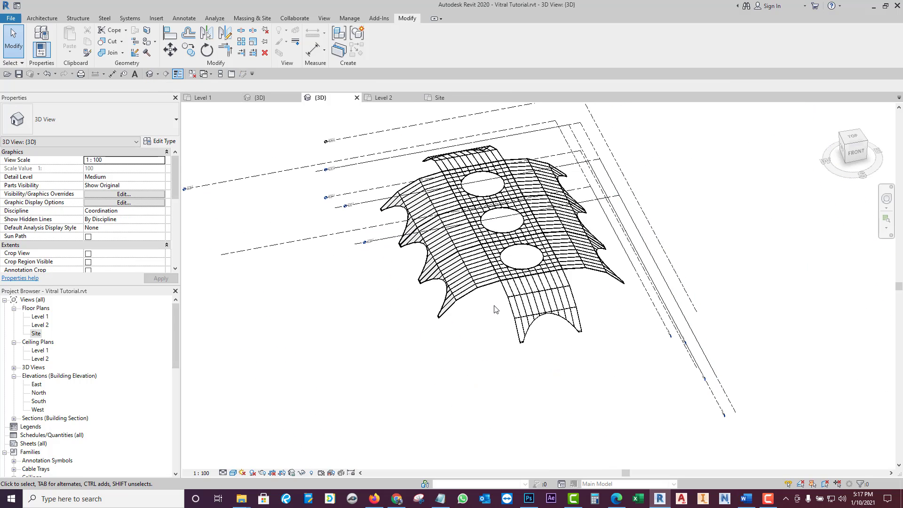
click(232, 477)
click(240, 423)
mouse_move(540, 316)
shift+middle_down()
mouse_move(563, 314)
mouse_move(480, 145)
shift+middle_up()
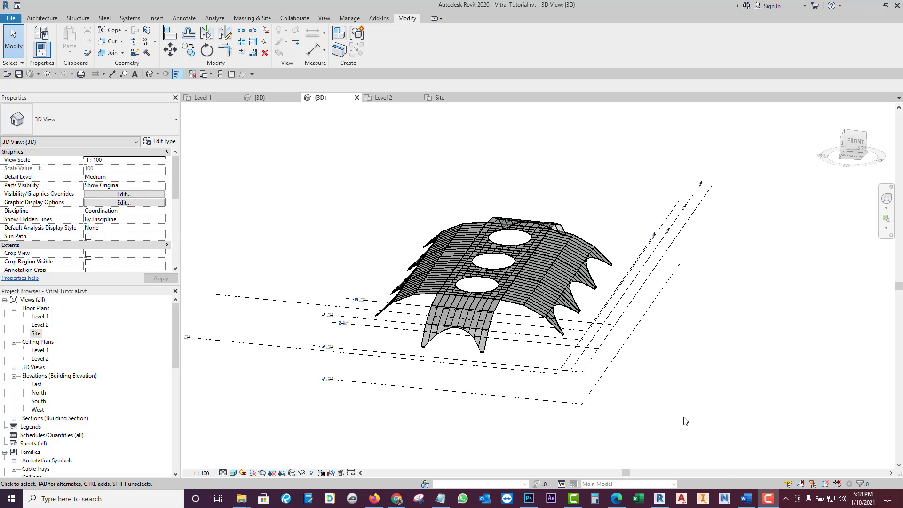
shift+middle_drag(665, 375, 742, 314)
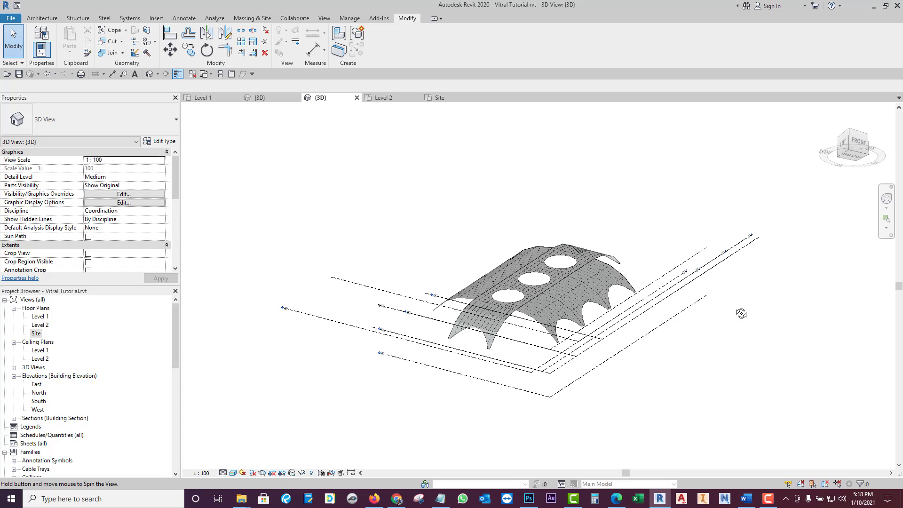
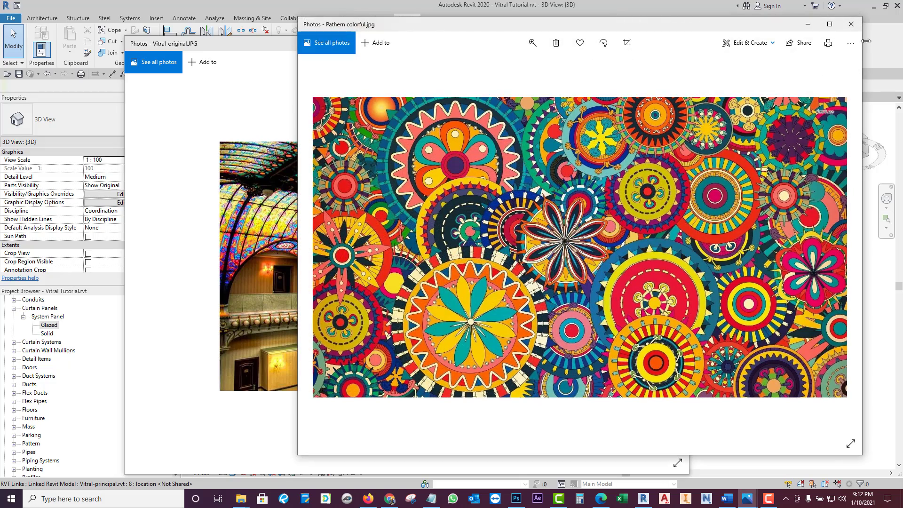
Step: Close the colourful mandala pattern image and bring Revit's 3D roof view back to the front
click(851, 24)
click(740, 187)
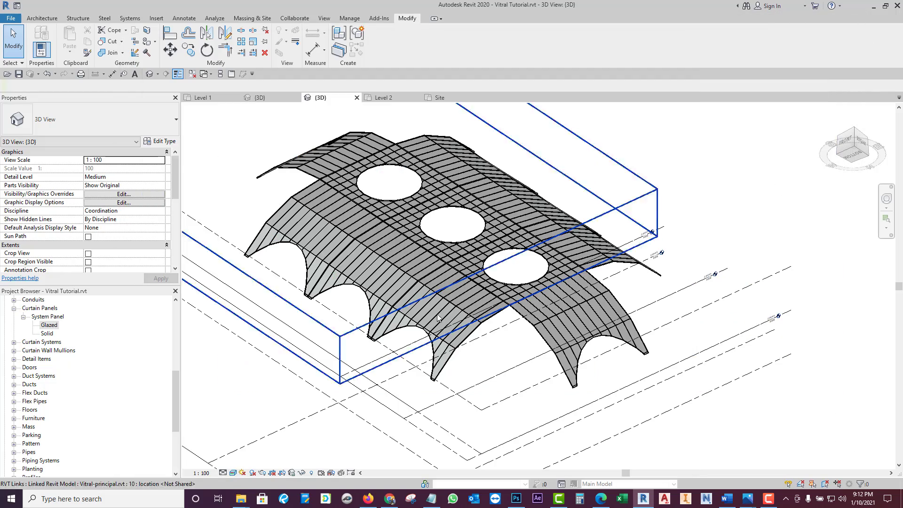
click(488, 320)
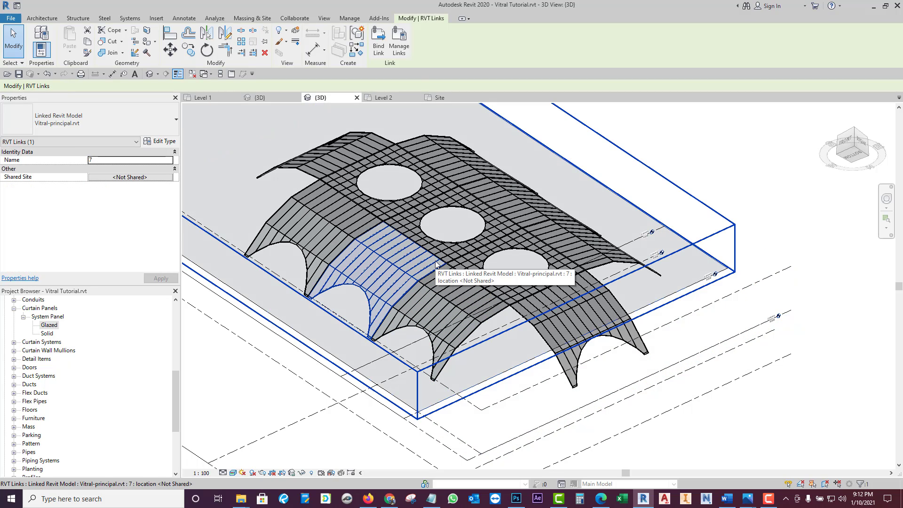
click(449, 278)
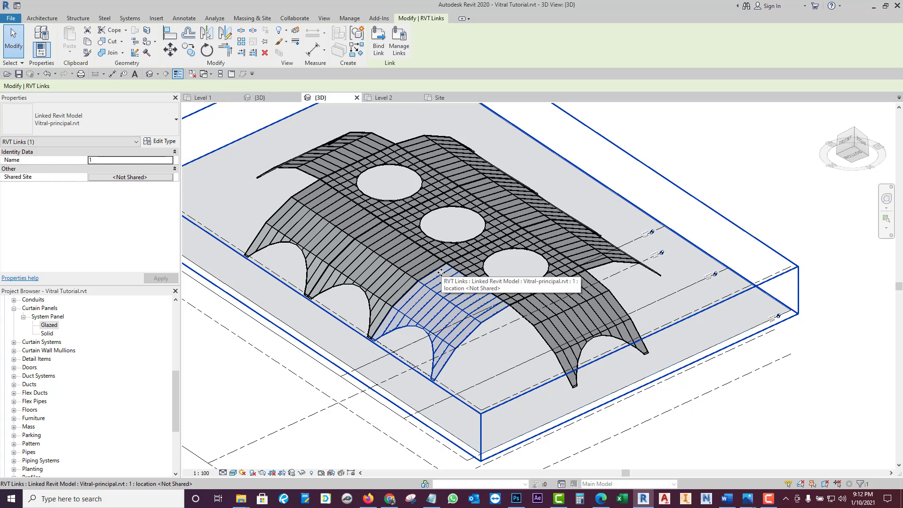
key(Tab)
click(441, 272)
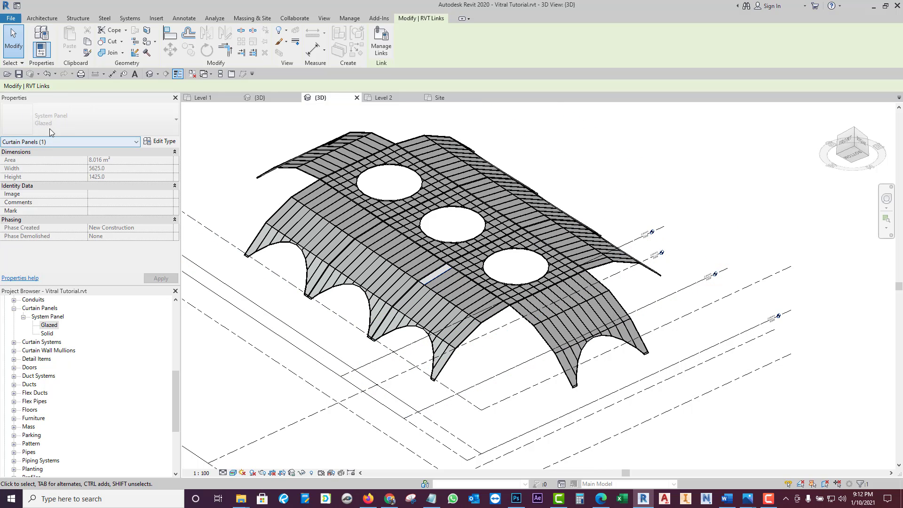
click(161, 142)
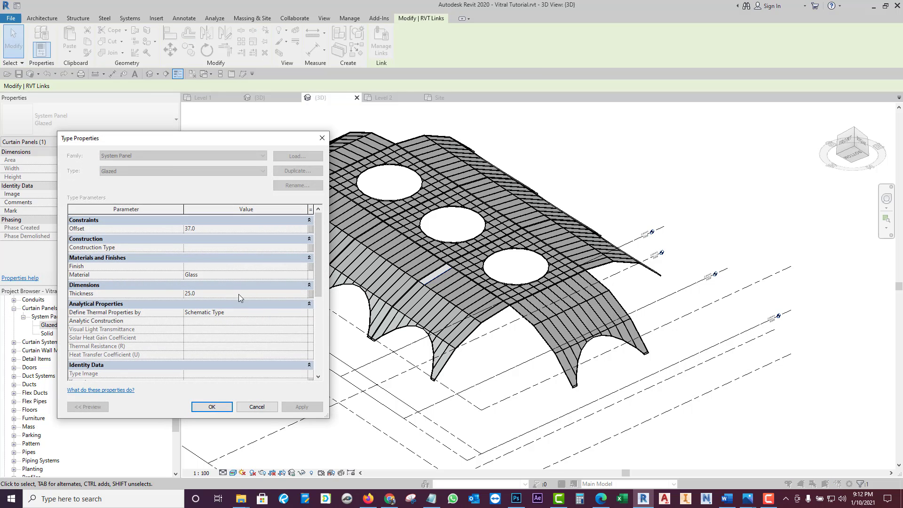
click(322, 138)
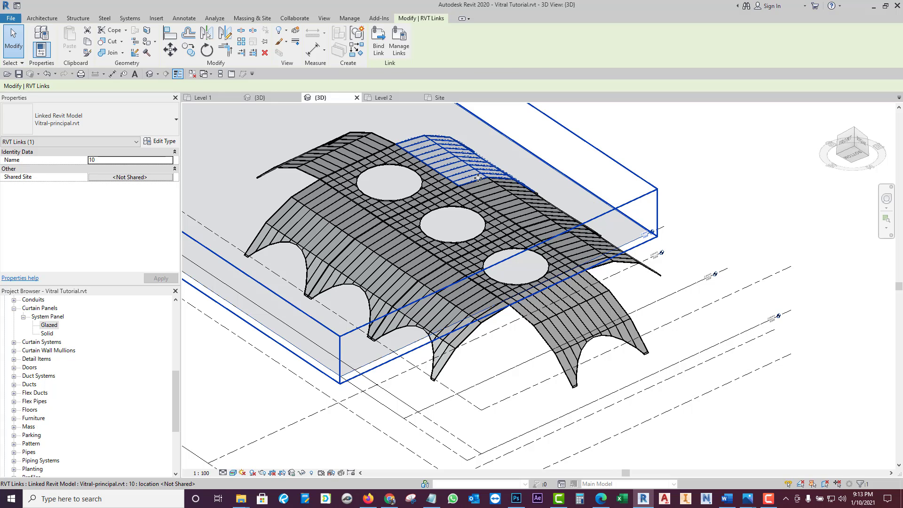
key(Tab)
click(478, 178)
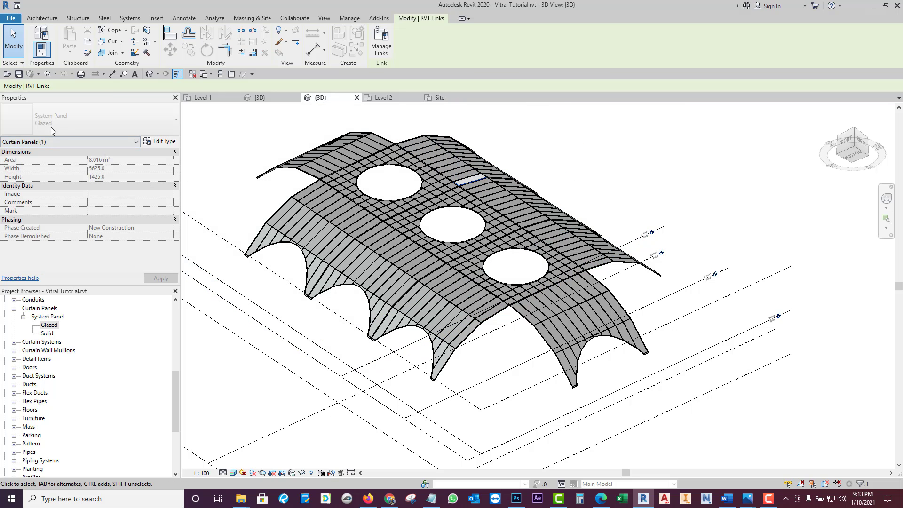
click(160, 141)
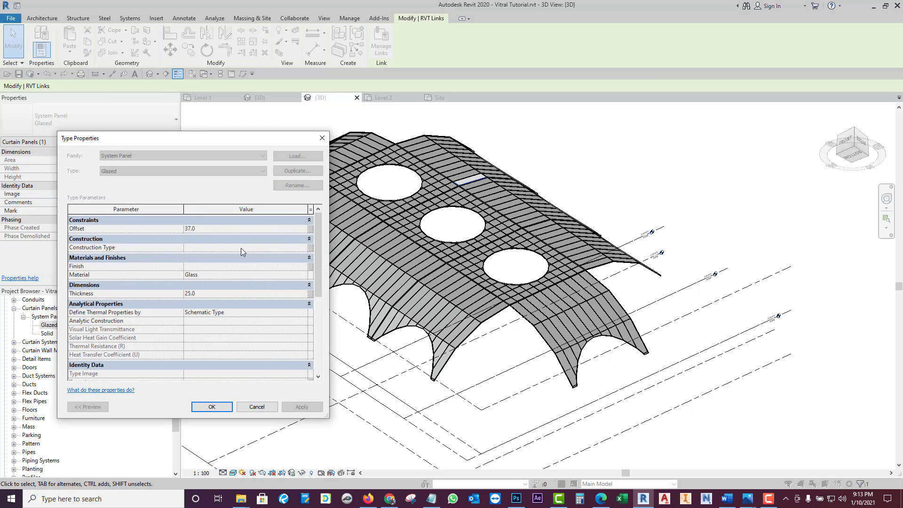
click(322, 138)
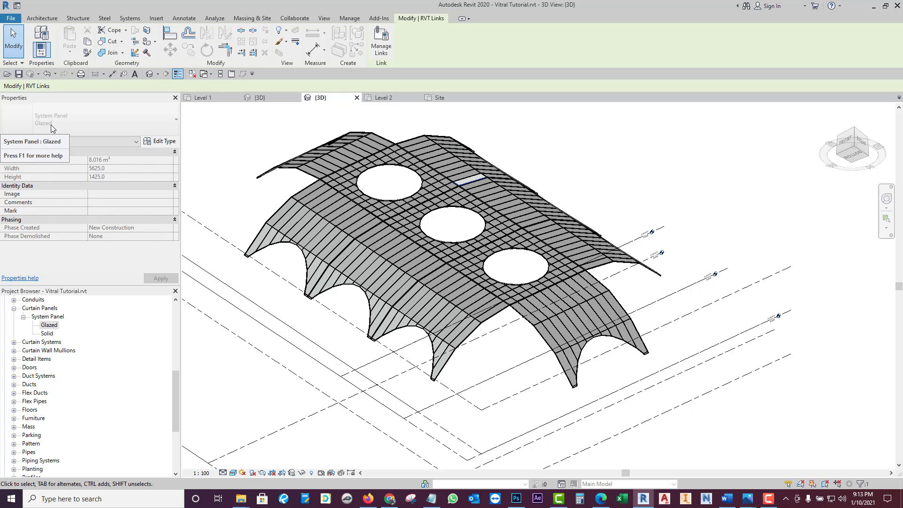
click(686, 146)
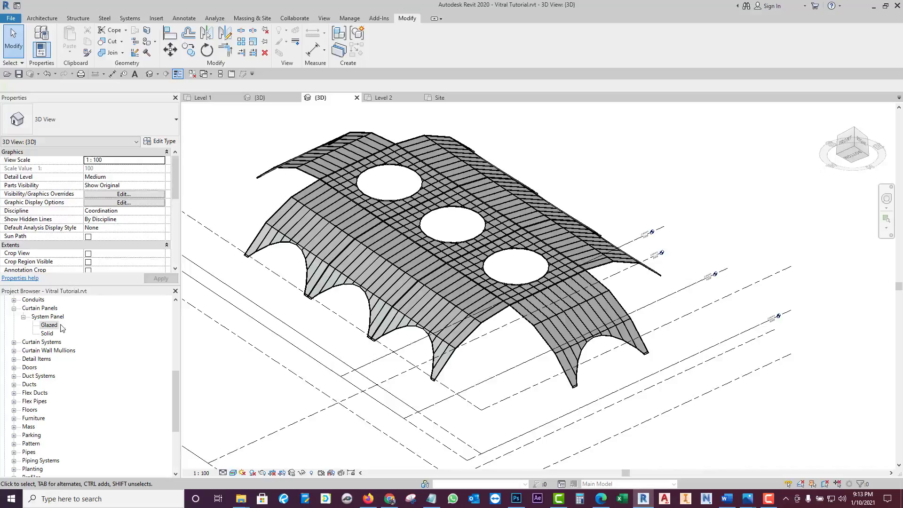
scroll(19, 303, up, 1)
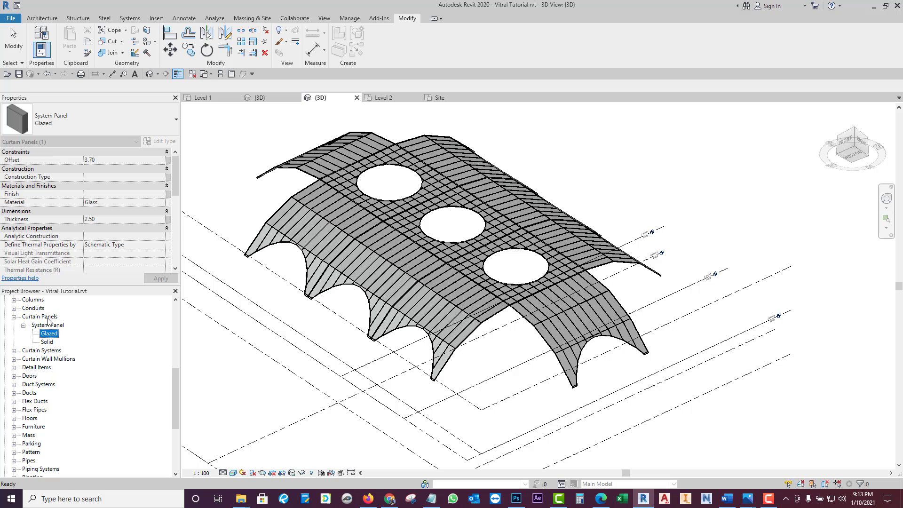
click(49, 334)
double_click(49, 333)
click(191, 276)
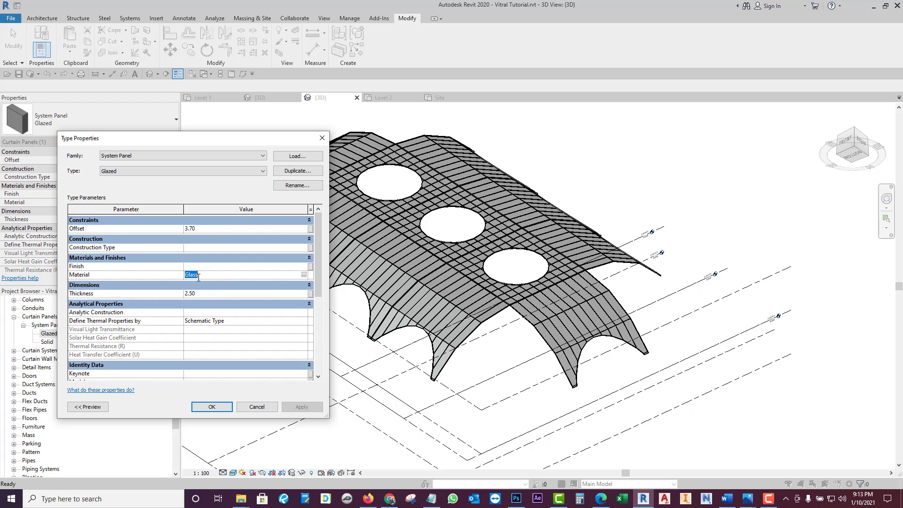
click(321, 139)
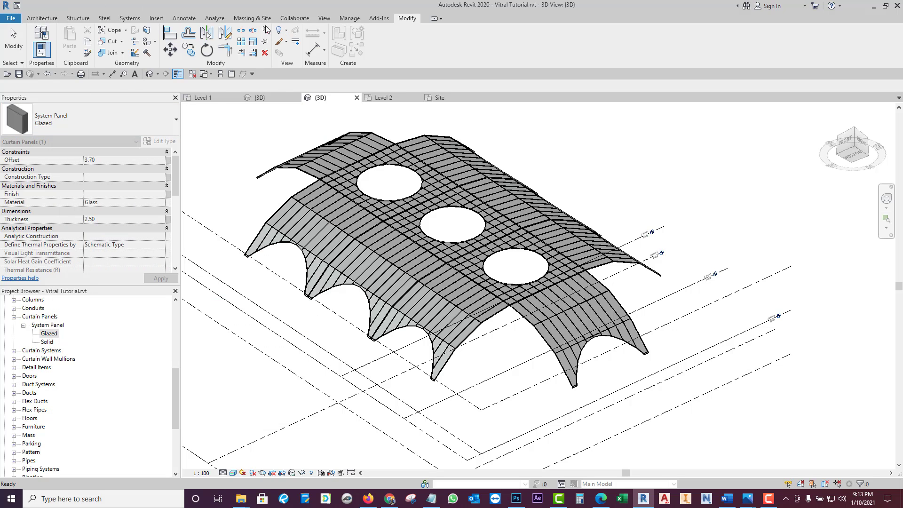
click(350, 18)
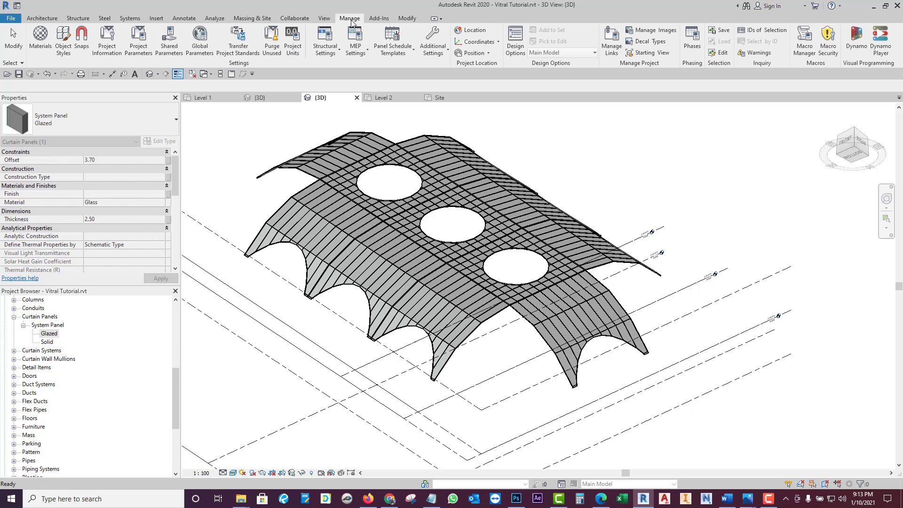
click(49, 40)
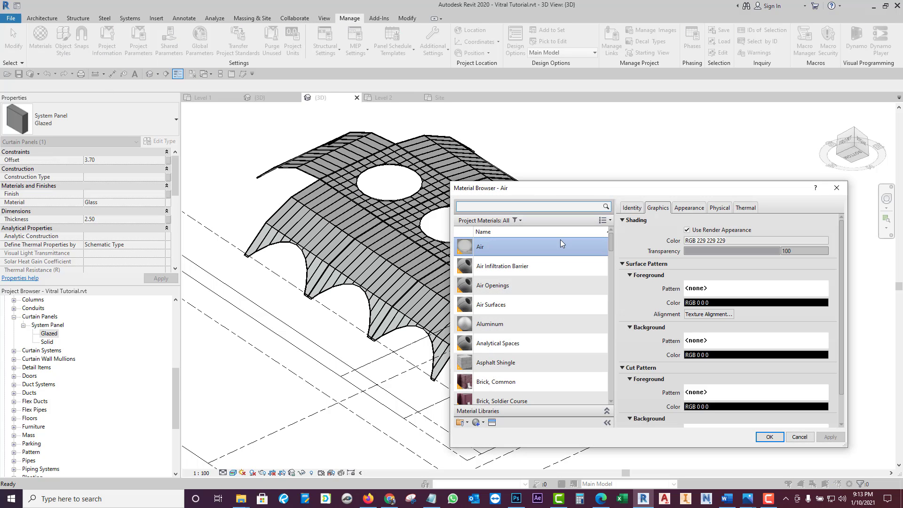
scroll(541, 305, down, 3)
text(glas)
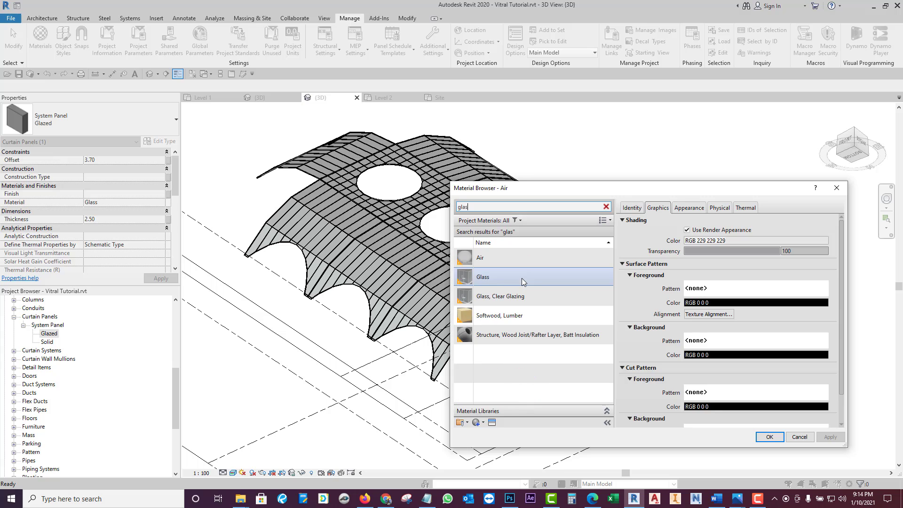
click(520, 277)
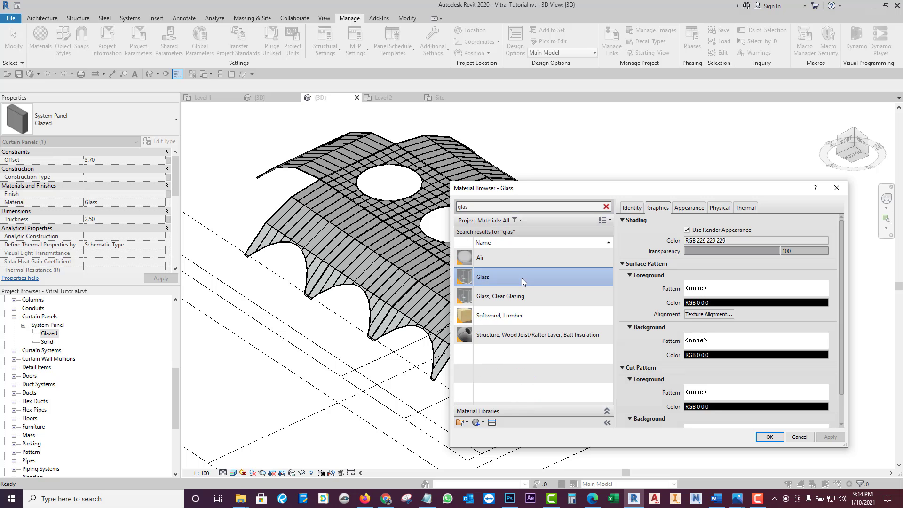
click(837, 188)
Step: Inspect the linked roof, three hole grids and roof sections, then select the Glazed system panel type
key(Escape)
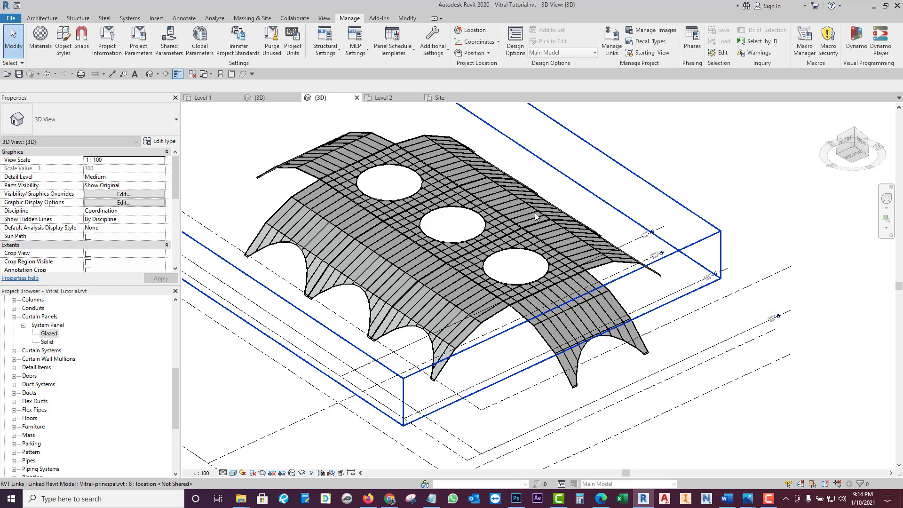
click(537, 214)
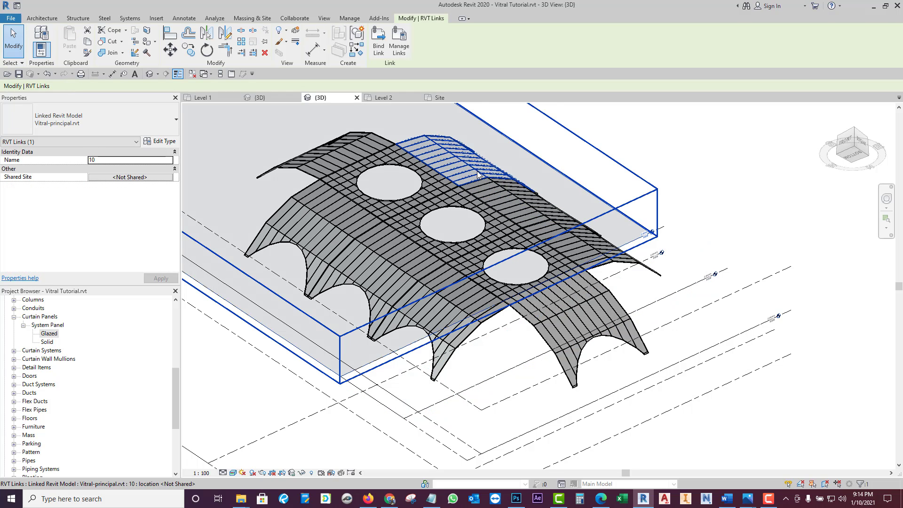
click(433, 192)
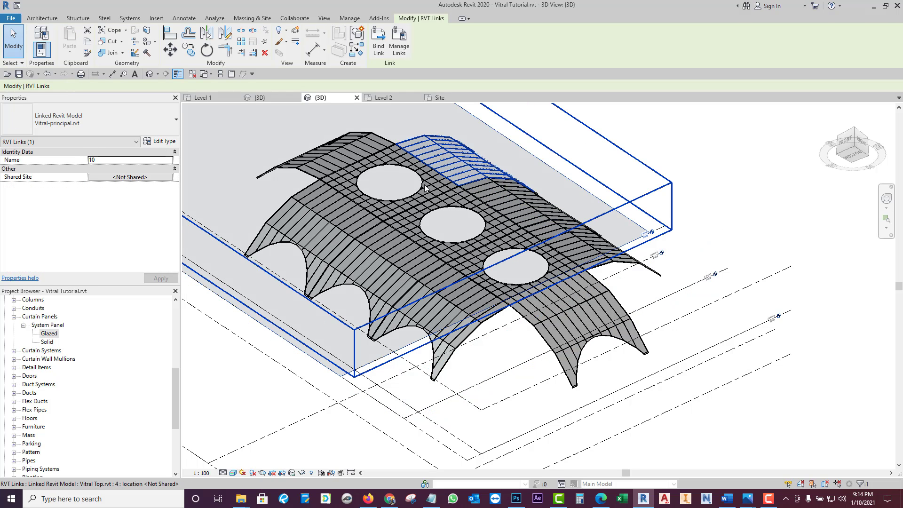
click(467, 210)
click(535, 244)
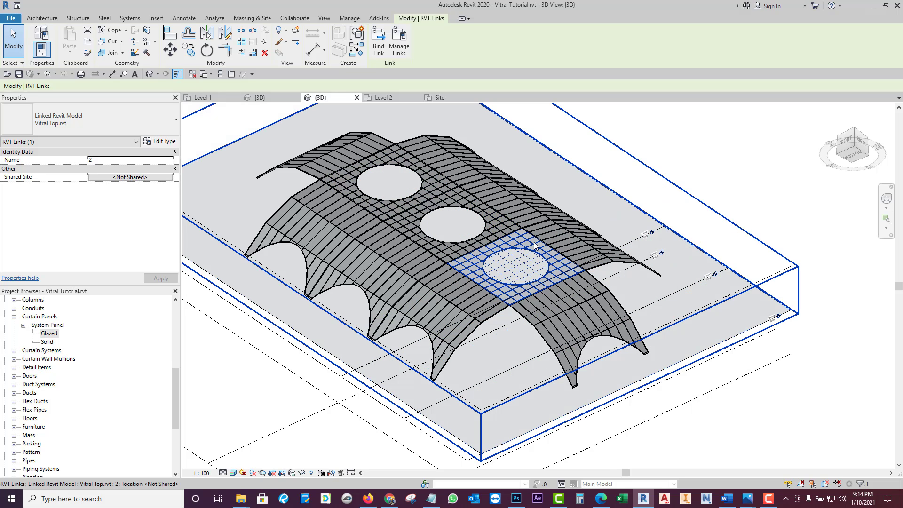
click(466, 286)
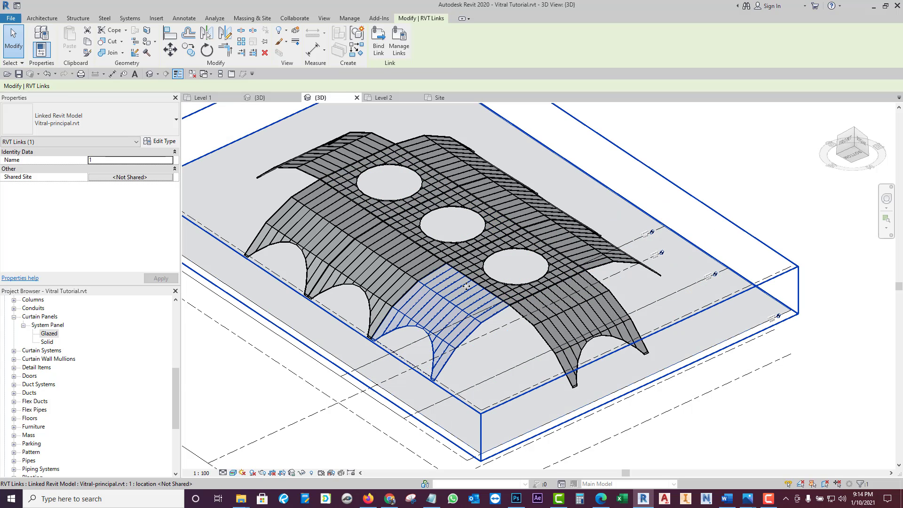
click(425, 266)
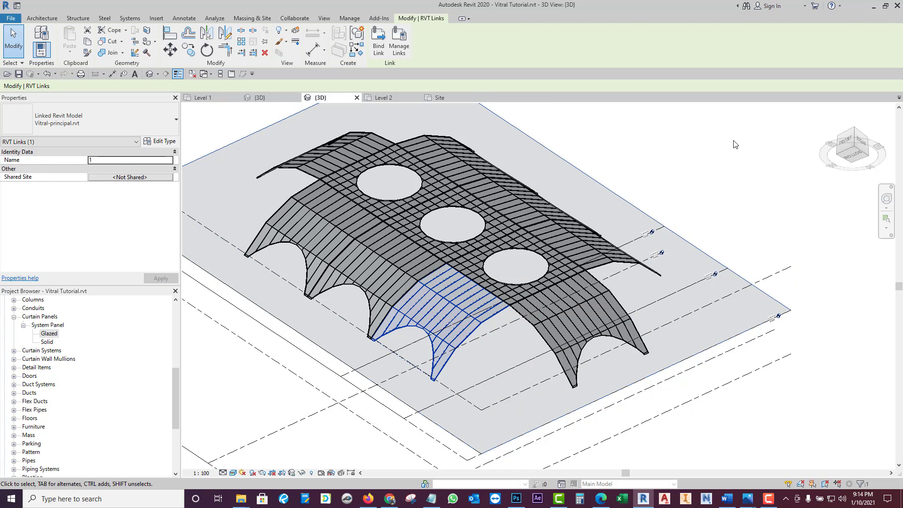
key(Escape)
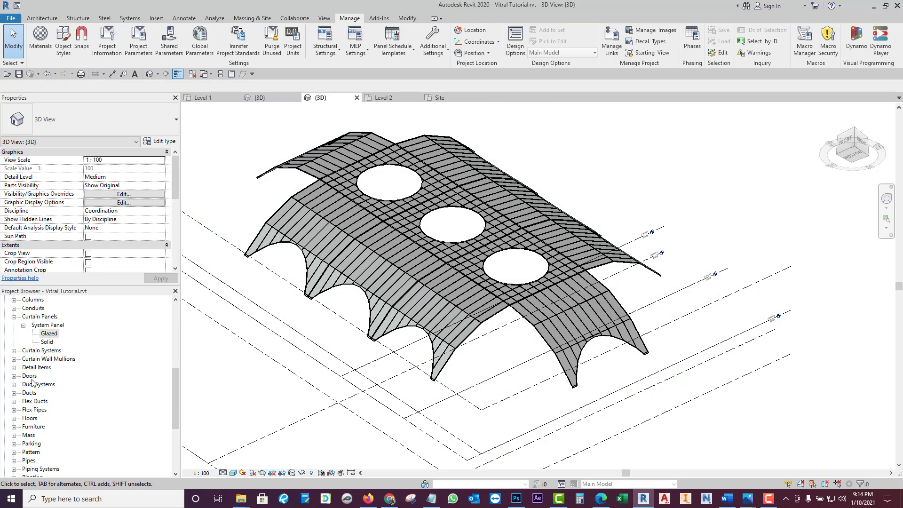
click(49, 334)
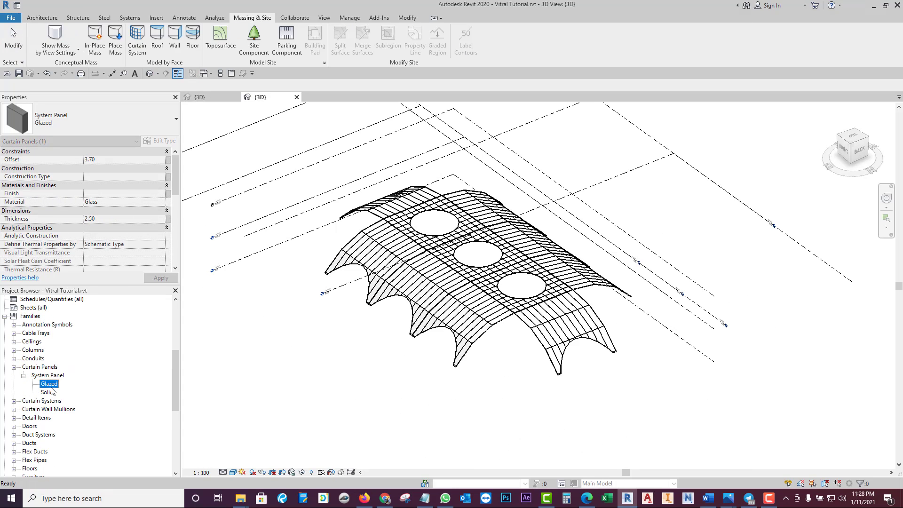
Step: Open the Glazed panel type's Glass material in the Material Browser and review its Appearance and Graphics
double_click(50, 385)
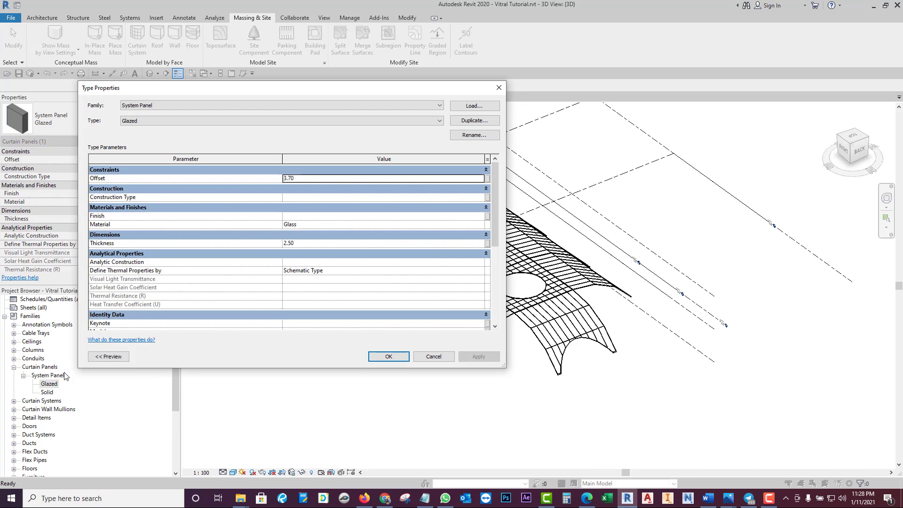
click(320, 226)
click(481, 224)
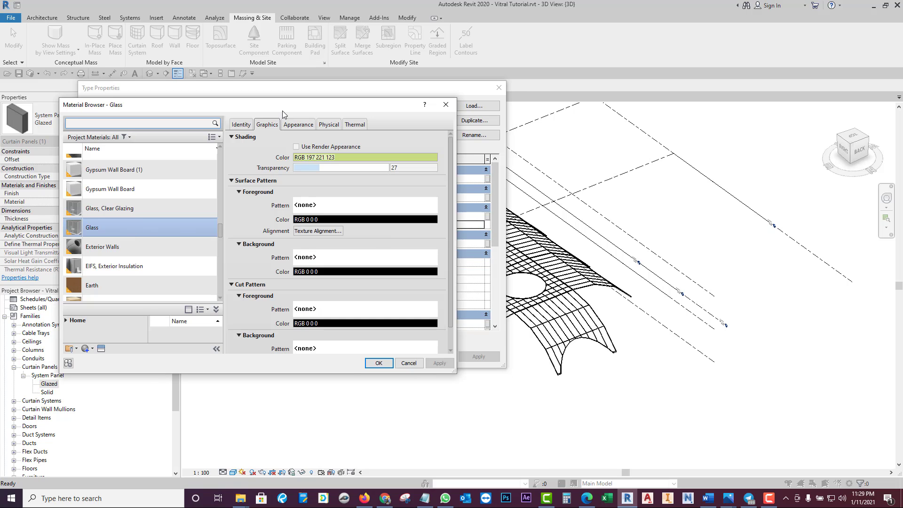
click(298, 123)
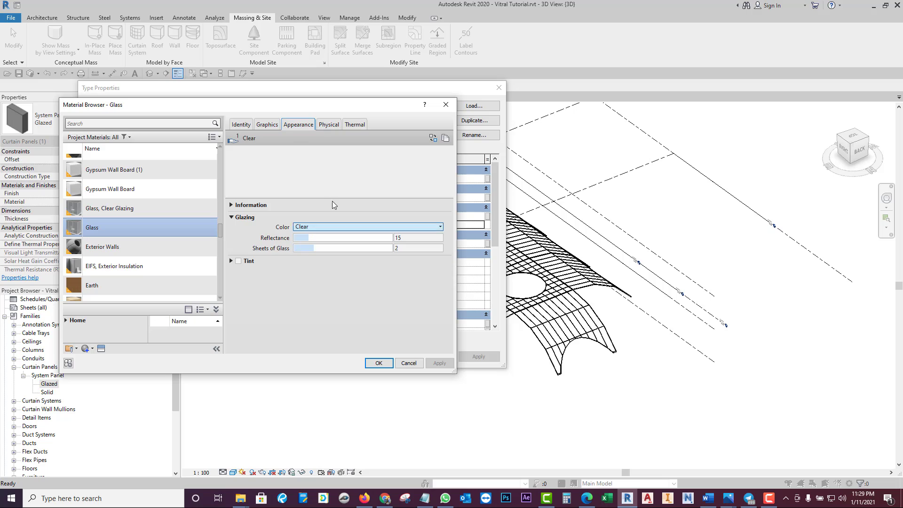
click(266, 124)
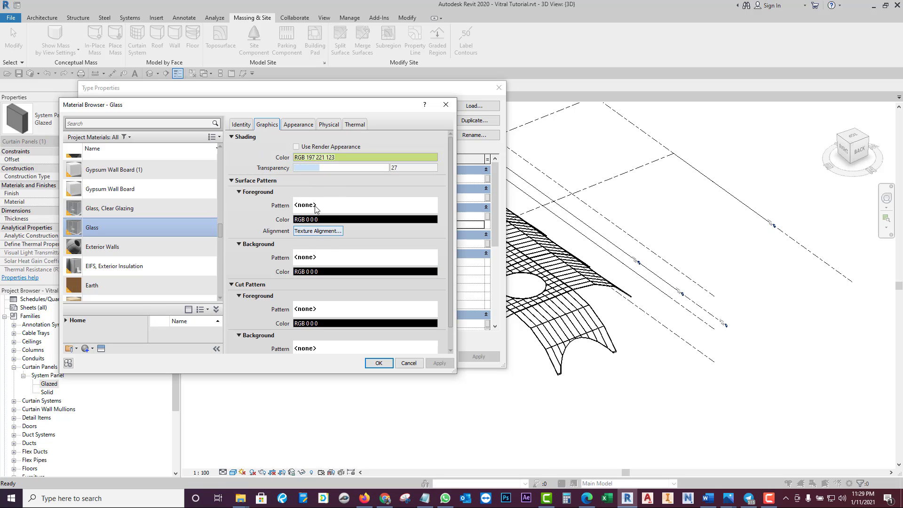
Step: Set the Glass material's surface foreground pattern to the Triangles model fill pattern
click(334, 207)
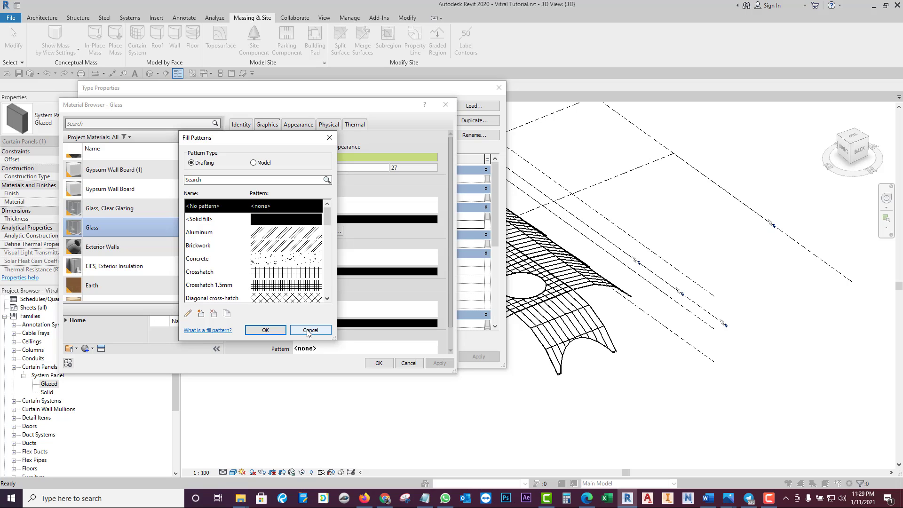
scroll(295, 284, down, 2)
scroll(295, 285, down, 3)
scroll(295, 284, down, 3)
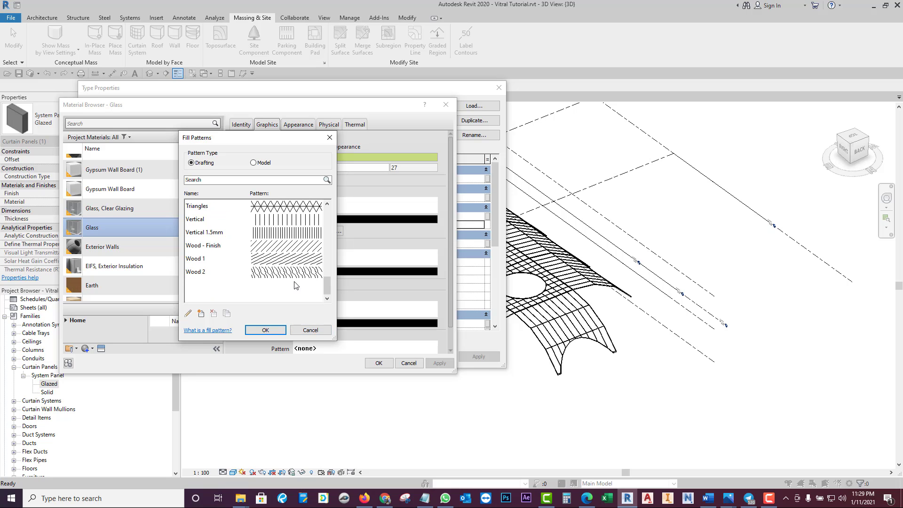
scroll(296, 285, up, 1)
scroll(295, 285, up, 2)
scroll(294, 285, up, 1)
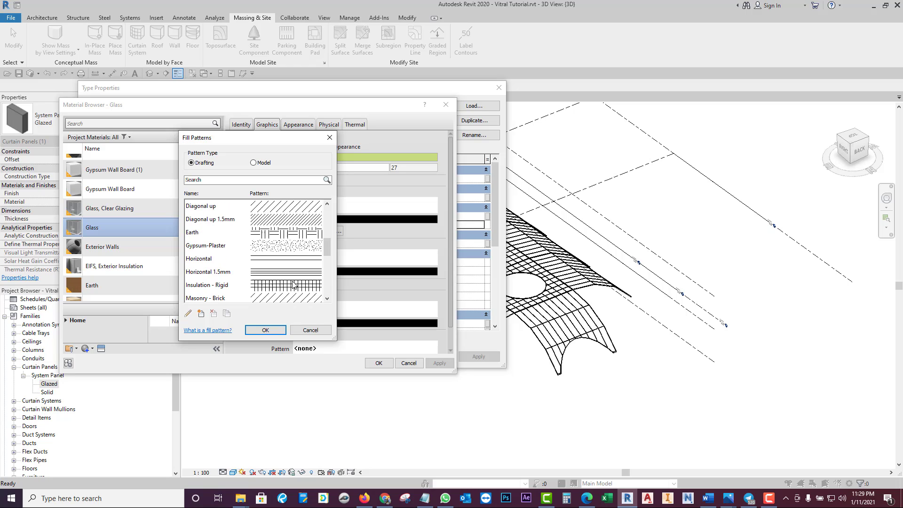
scroll(292, 286, up, 1)
scroll(292, 286, up, 3)
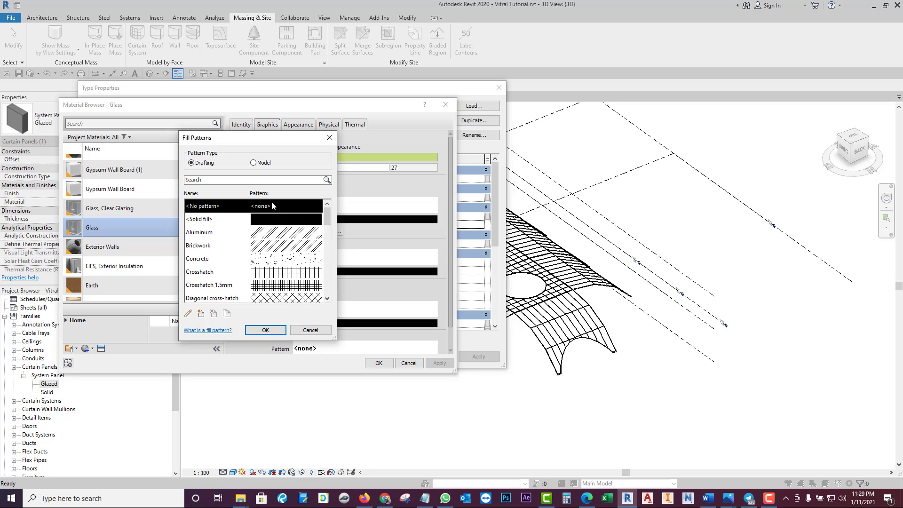
click(256, 164)
scroll(255, 235, down, 2)
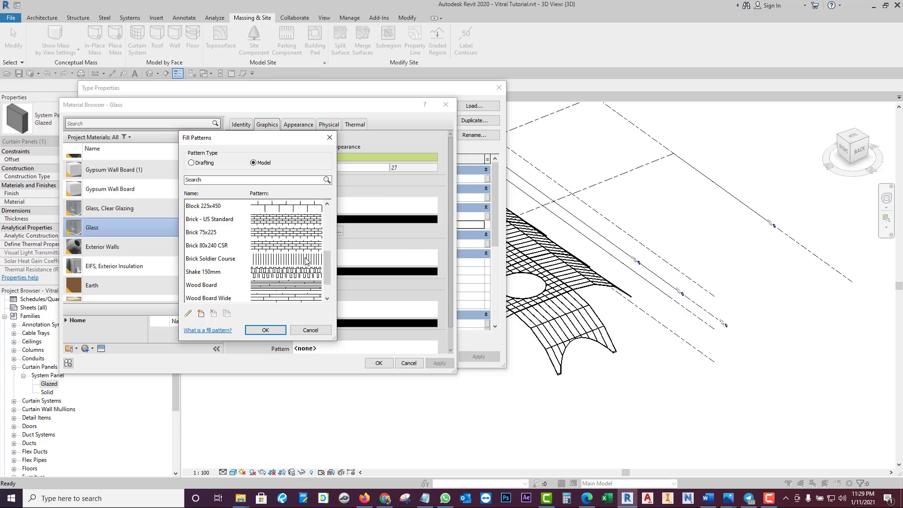
scroll(373, 276, down, 10)
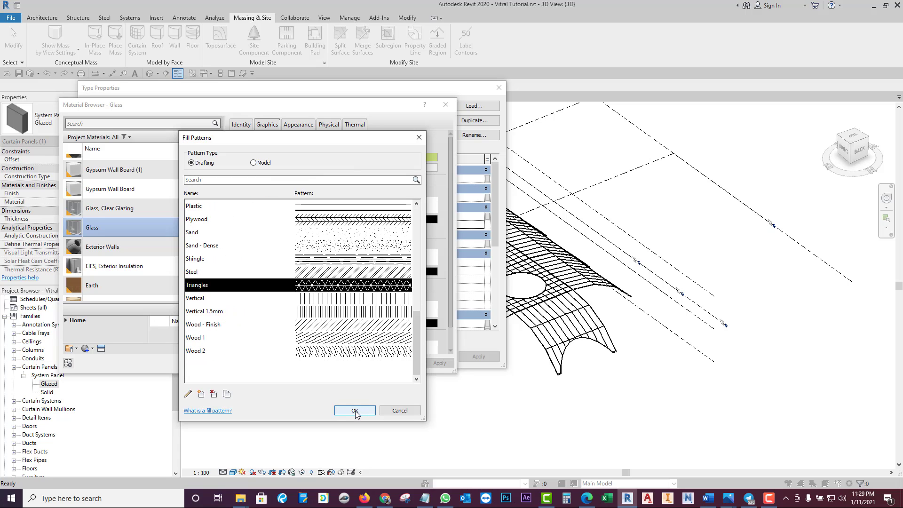
click(354, 410)
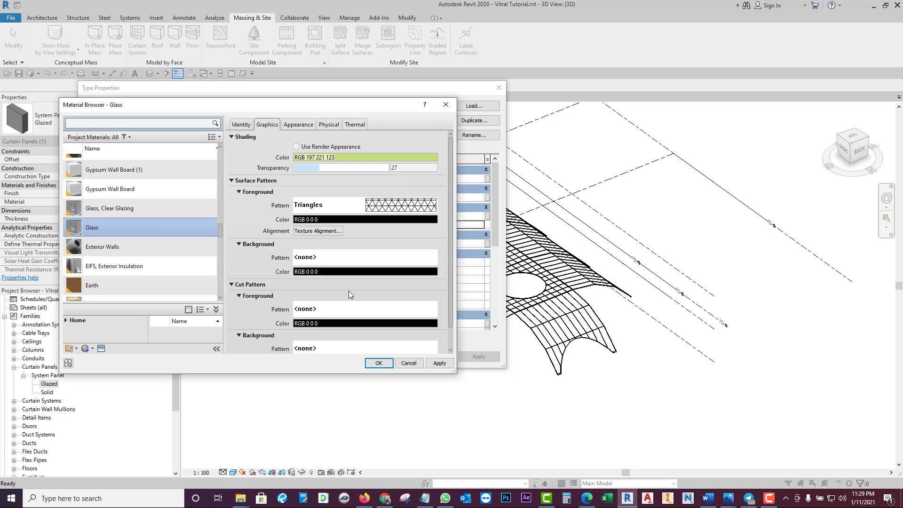
Step: Rename the Glass material to 'Glass Vitral'
right_click(106, 228)
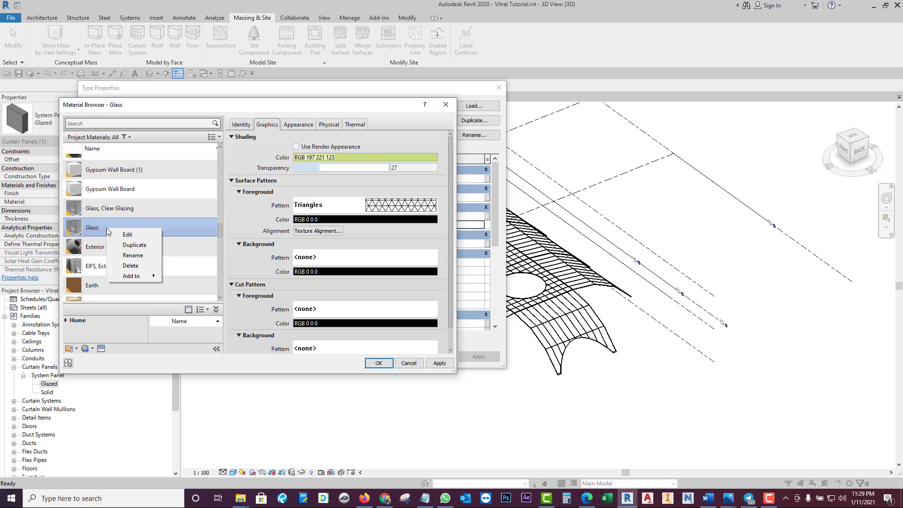
click(127, 256)
text(Glass Vitral)
key(Return)
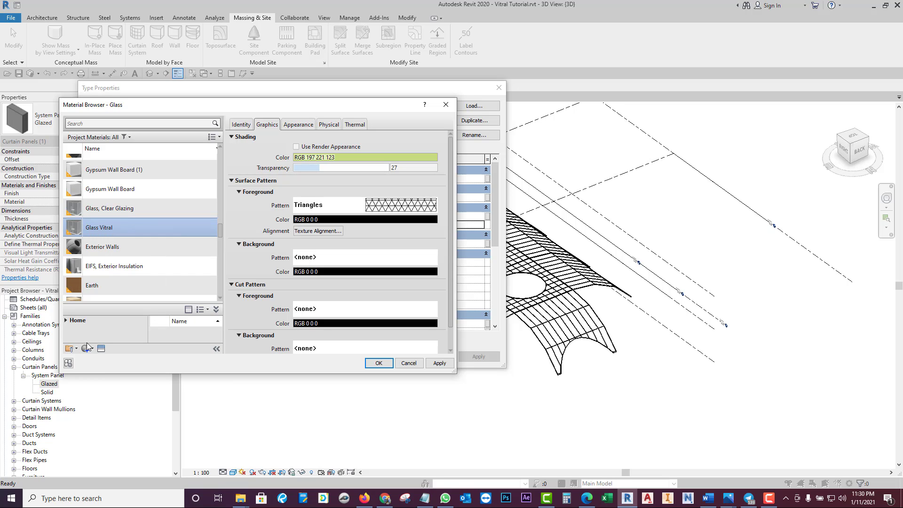
scroll(125, 257, down, 1)
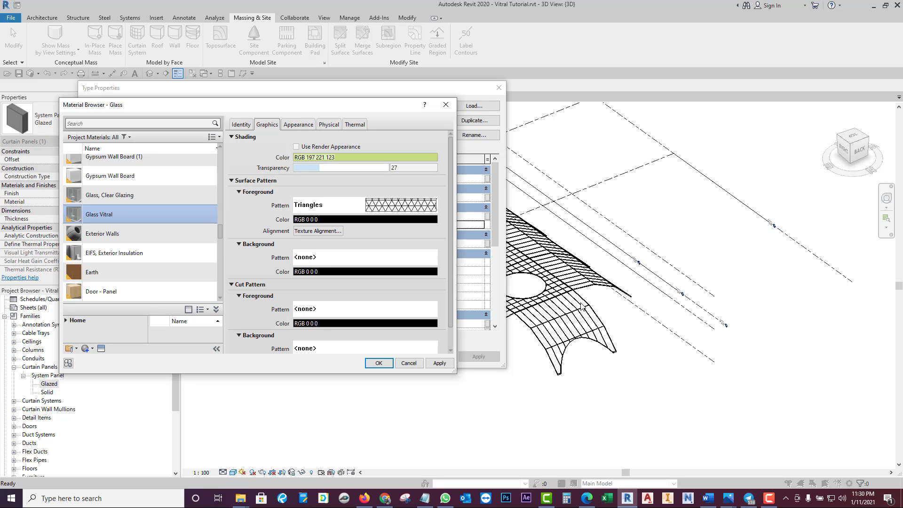
Step: Add Glass Vitral to the Favorites library and check the Favorites contents
right_click(173, 213)
mouse_move(197, 260)
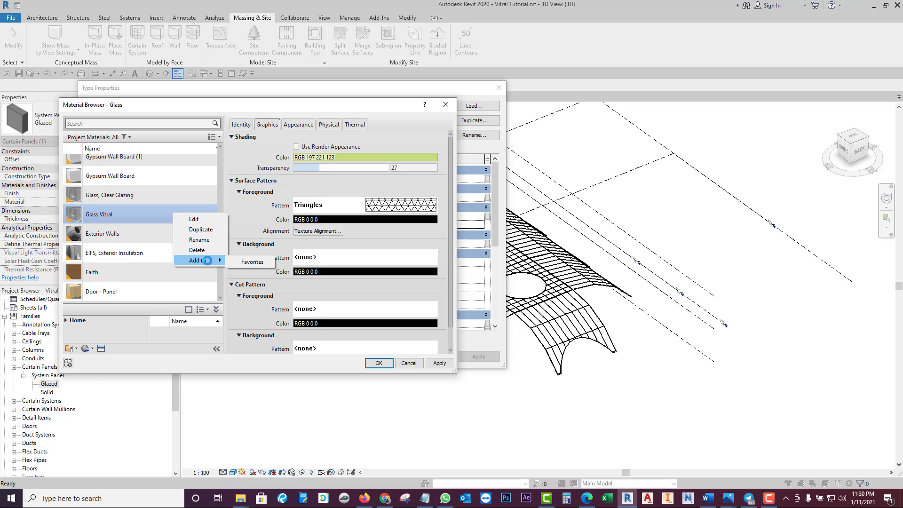
click(242, 260)
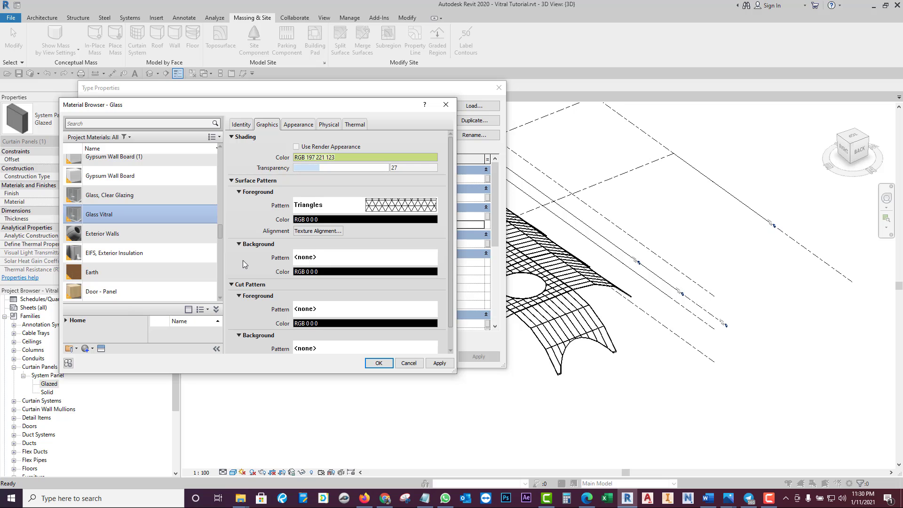
click(68, 320)
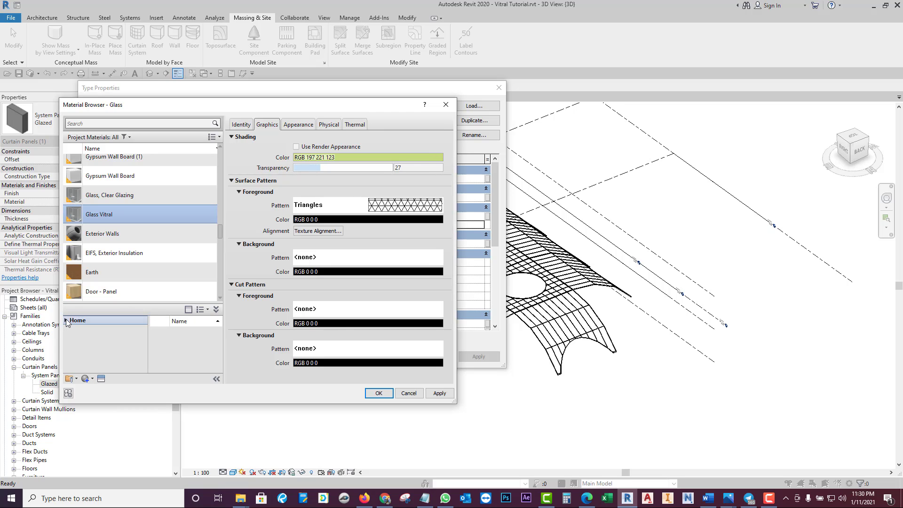
click(65, 320)
click(94, 331)
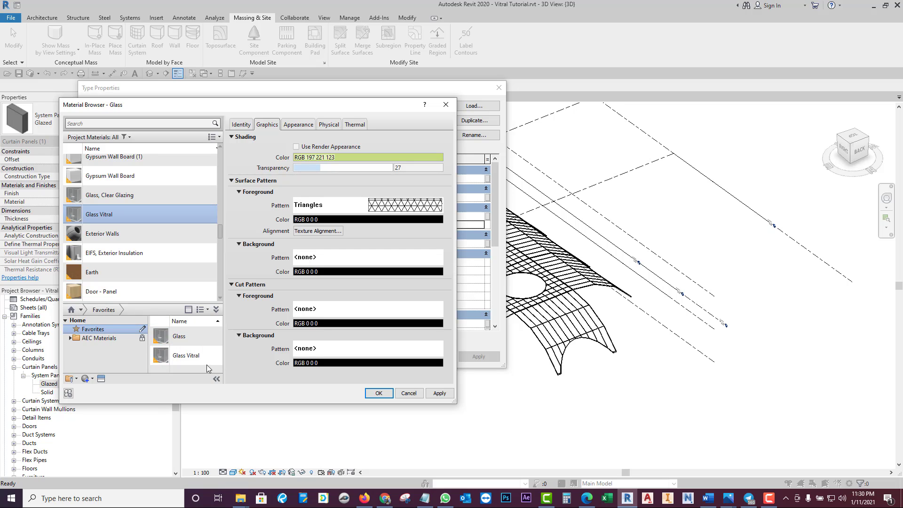
mouse_move(185, 355)
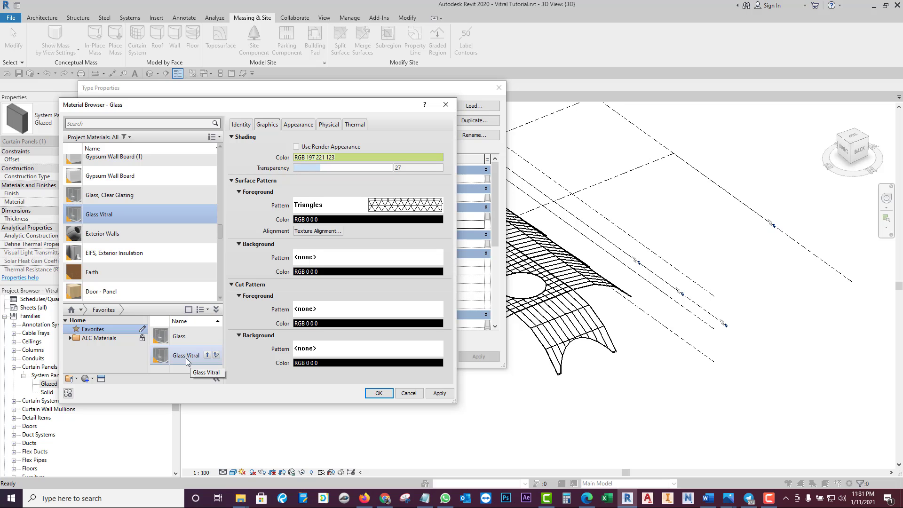
click(67, 322)
Step: Create a new material library named 'Massing Class' in the Massing Testing folder
click(75, 380)
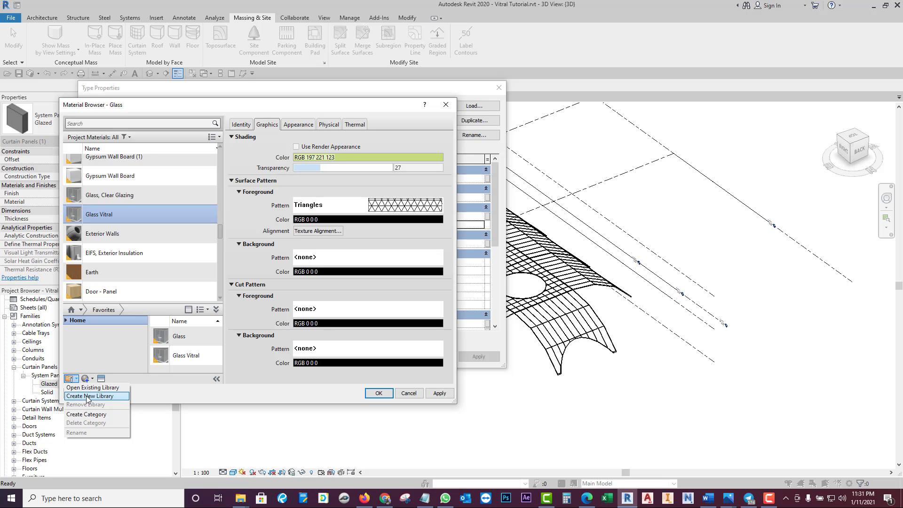
click(88, 398)
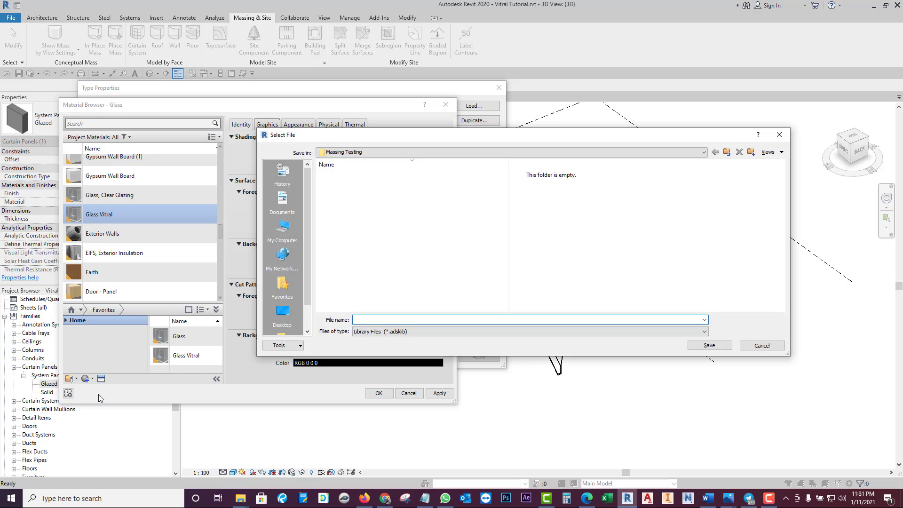
click(380, 154)
click(380, 152)
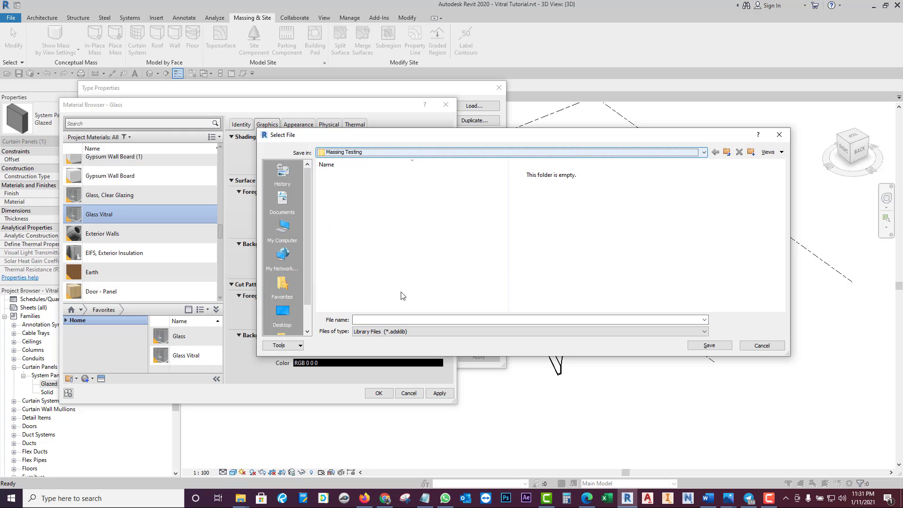
click(373, 319)
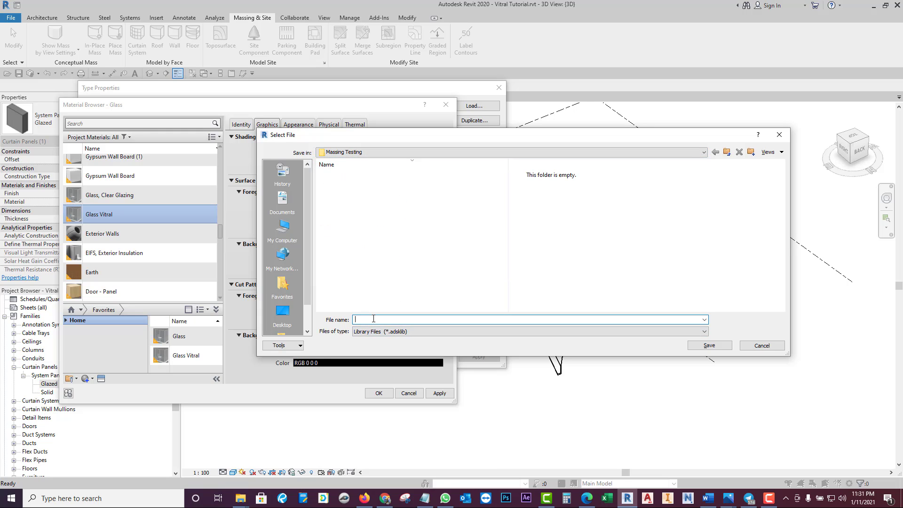
text(Massing Class)
key(Return)
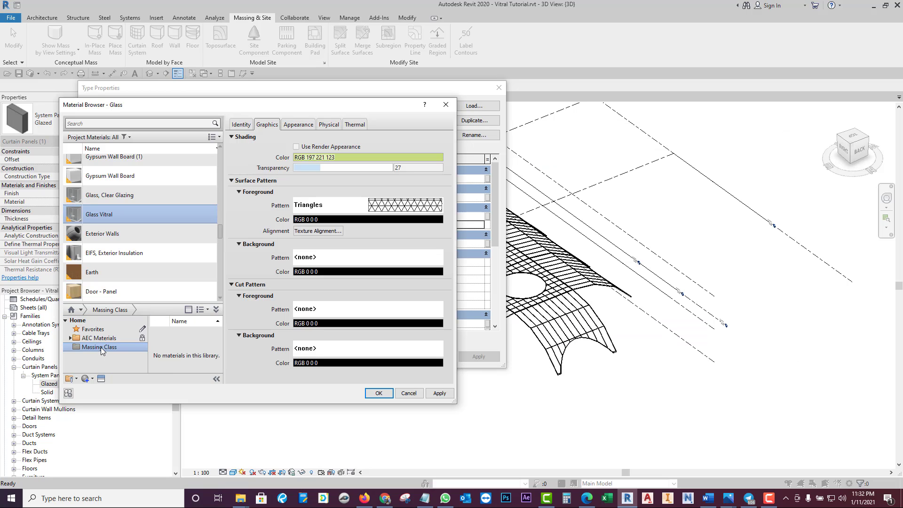
Step: Add Glass Vitral to the Massing Class library and verify it appears there
right_click(143, 216)
mouse_move(167, 261)
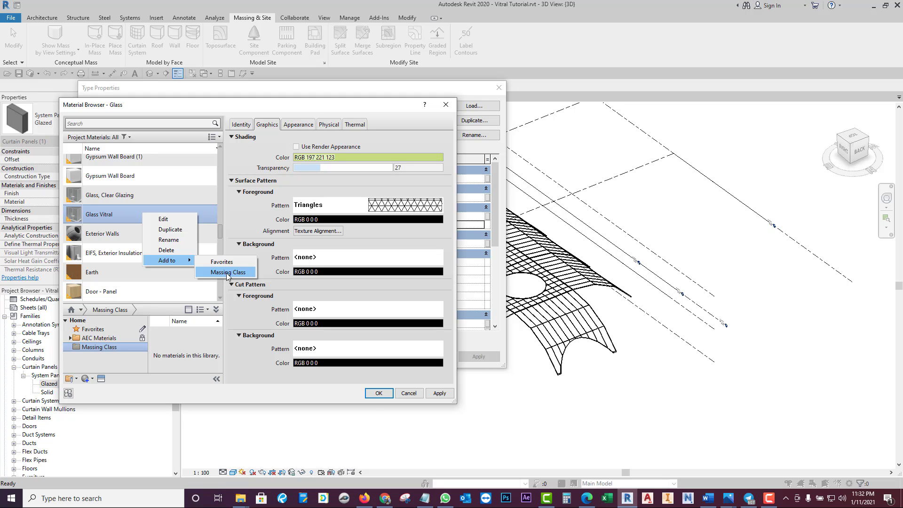
click(229, 273)
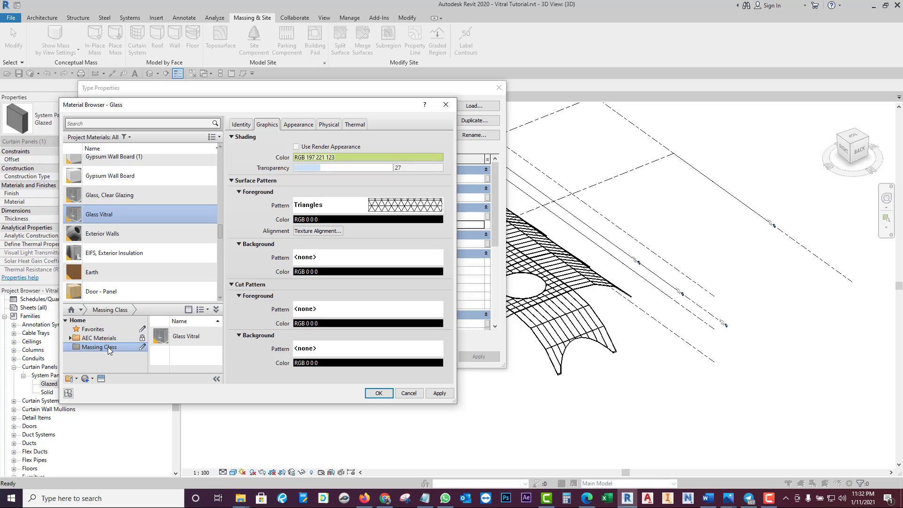
click(97, 330)
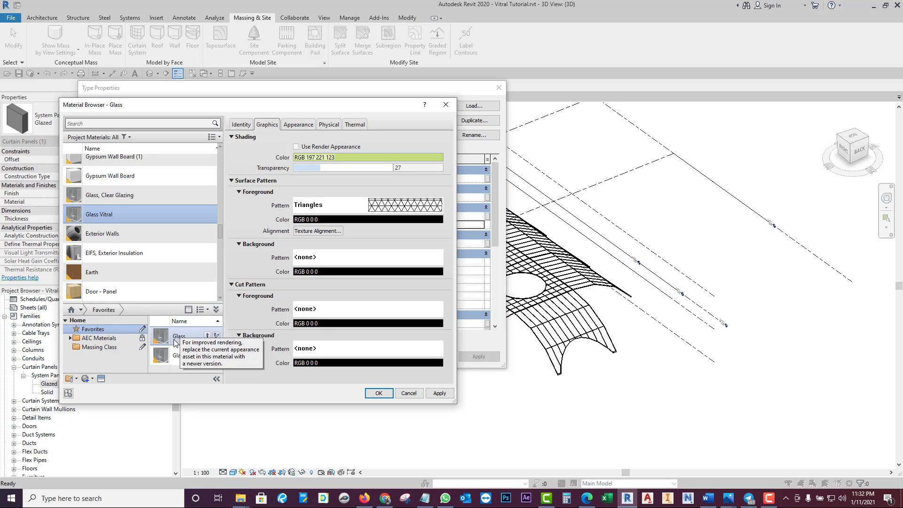
click(94, 348)
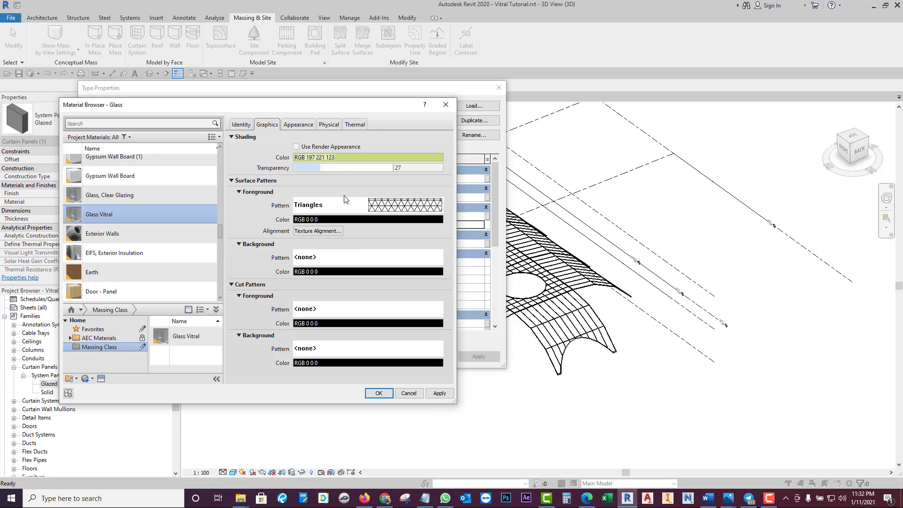
Step: Toggle the shading's Use Render Appearance option on and back off, comparing the Appearance tab
click(345, 157)
click(365, 160)
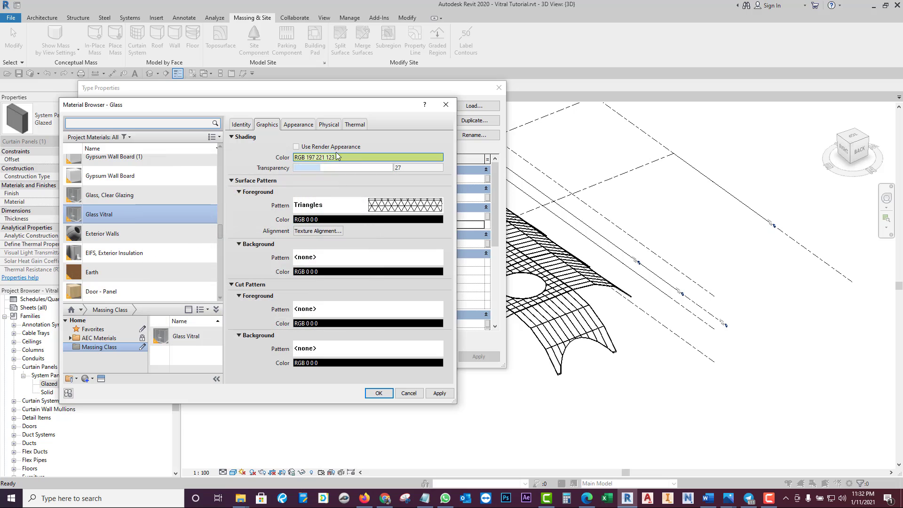
click(297, 147)
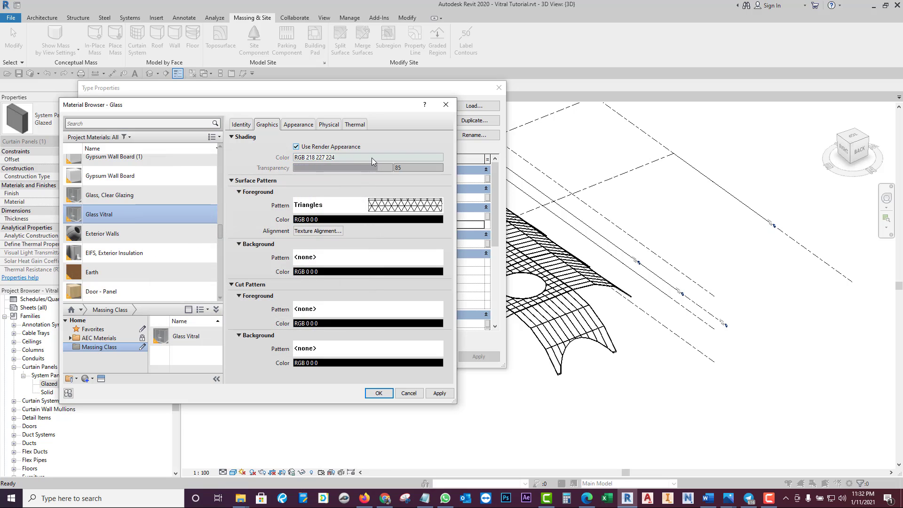
click(298, 125)
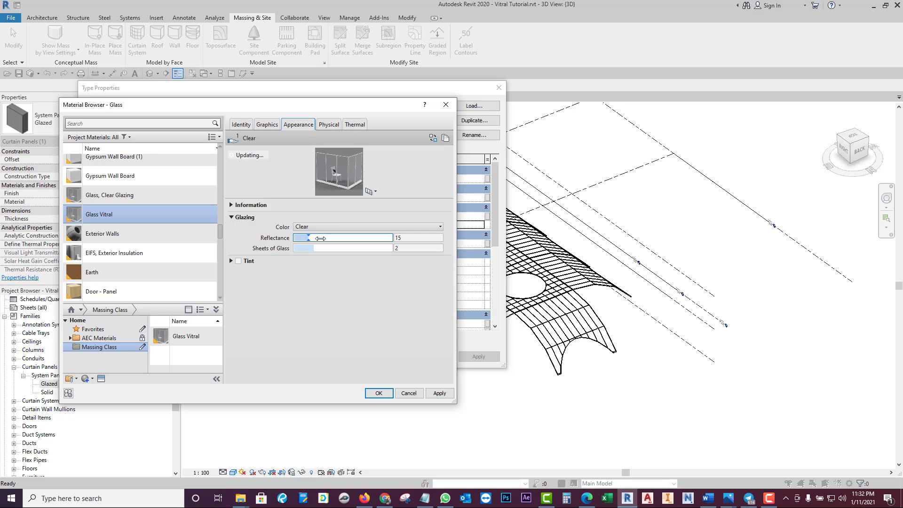
click(267, 125)
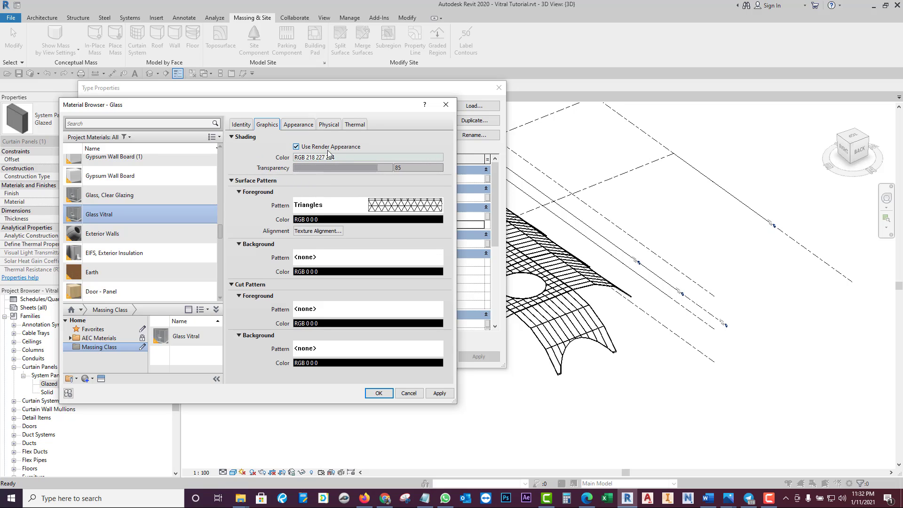
click(296, 146)
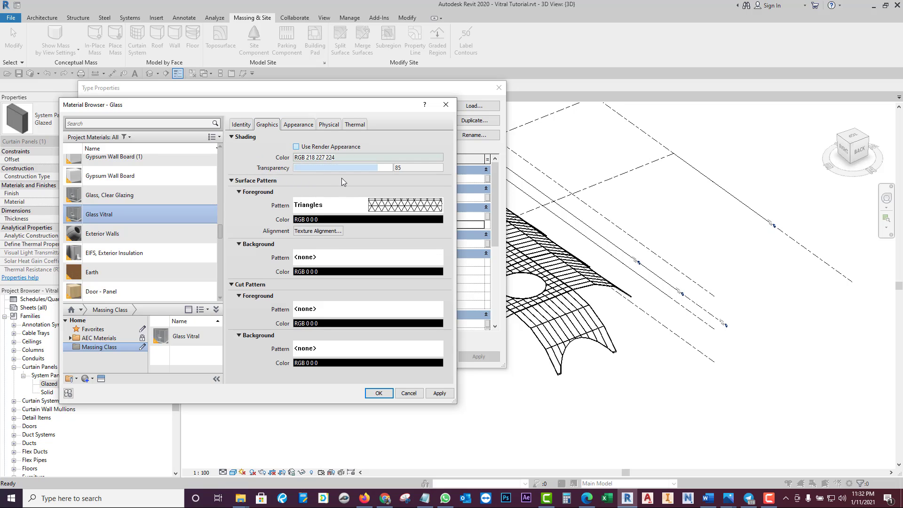
Step: Set the Vitral material's shading colour to green RGB 154 216 71
click(347, 159)
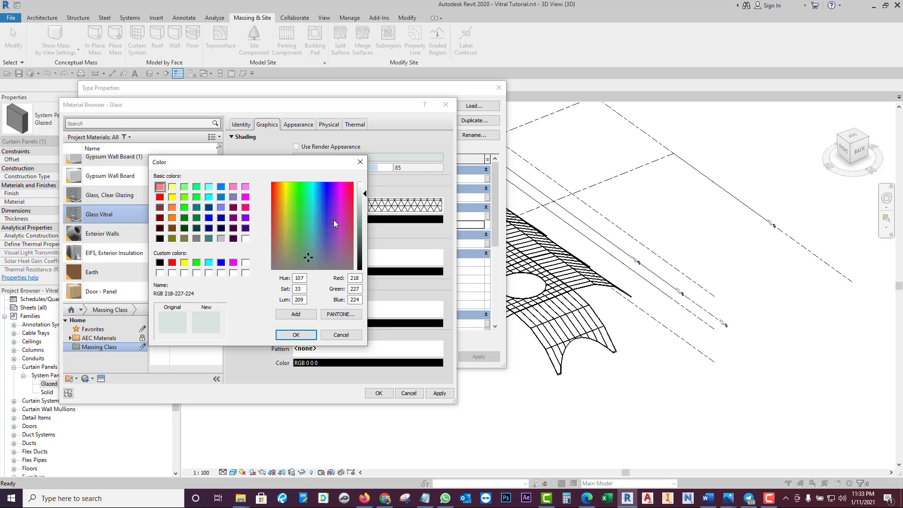
click(302, 210)
drag(366, 200, 365, 216)
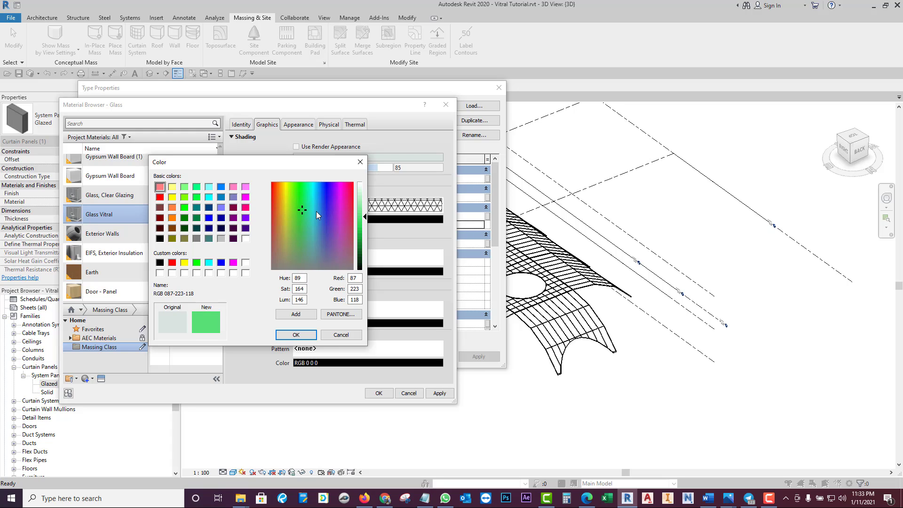
click(289, 205)
drag(289, 205, 291, 213)
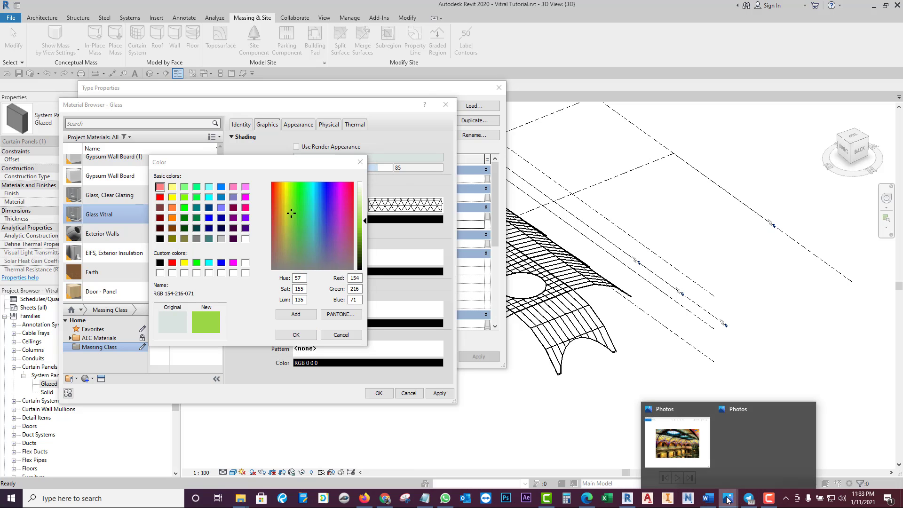
mouse_move(727, 498)
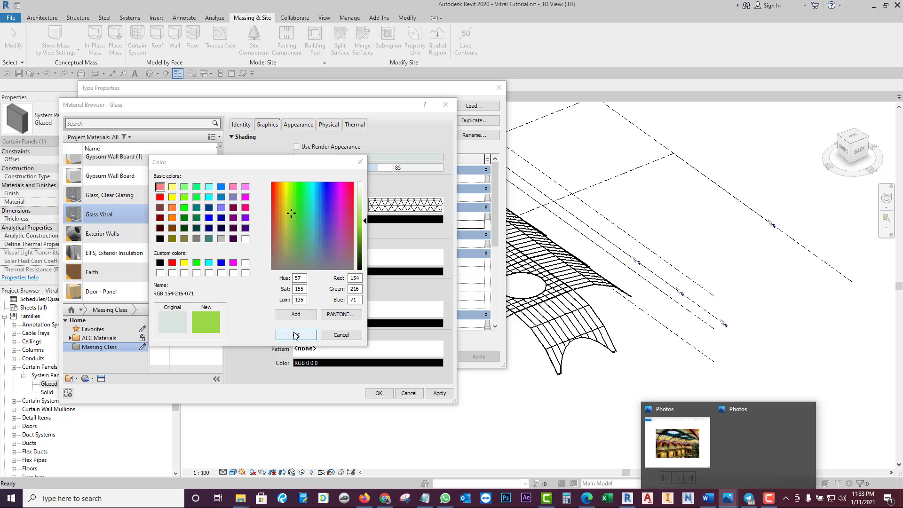
click(296, 334)
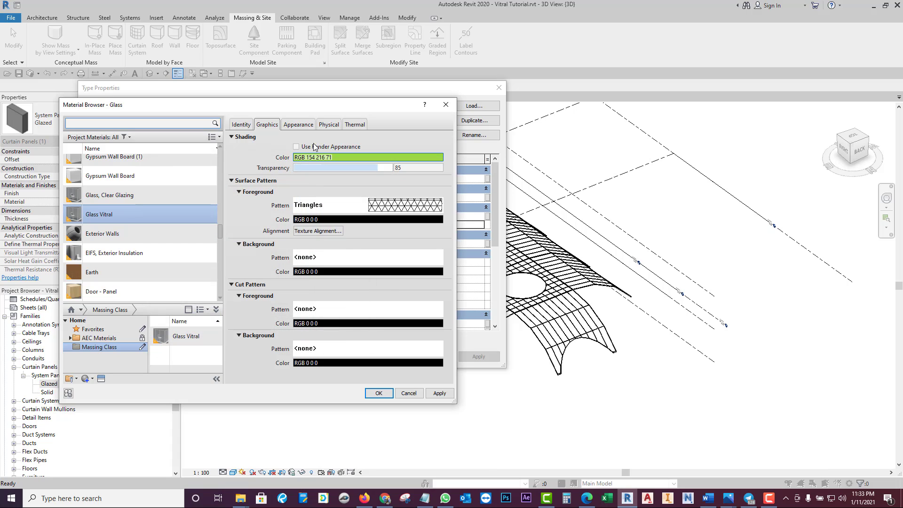
click(298, 124)
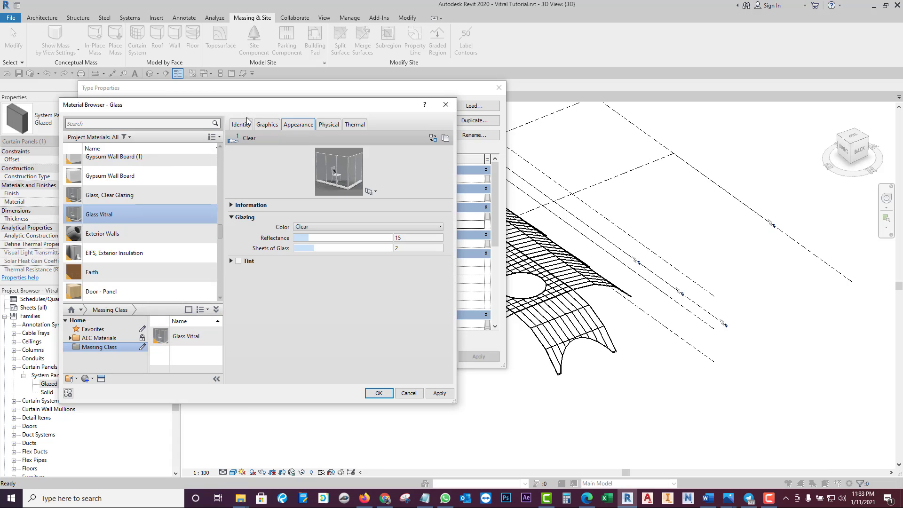
click(269, 124)
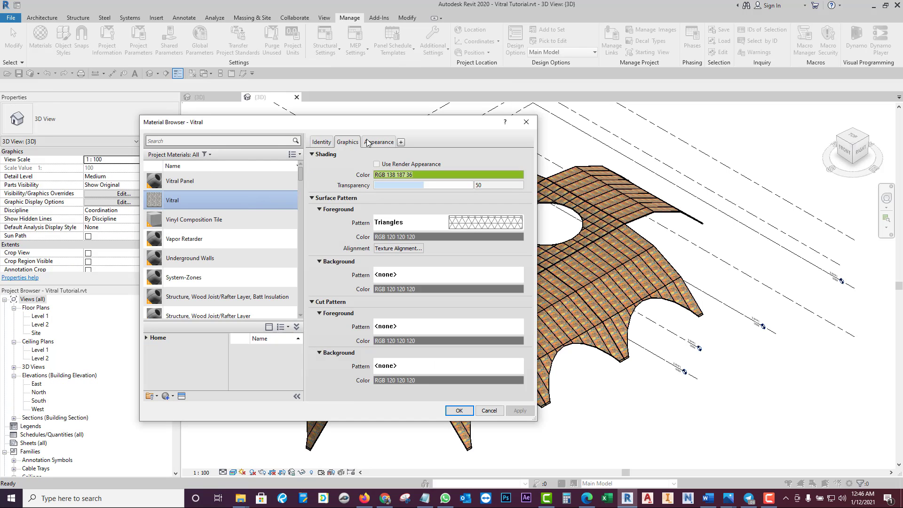
Step: Review the Vitral appearance textures, close the Material Browser, and switch the 3D view to Shaded
click(370, 146)
click(348, 143)
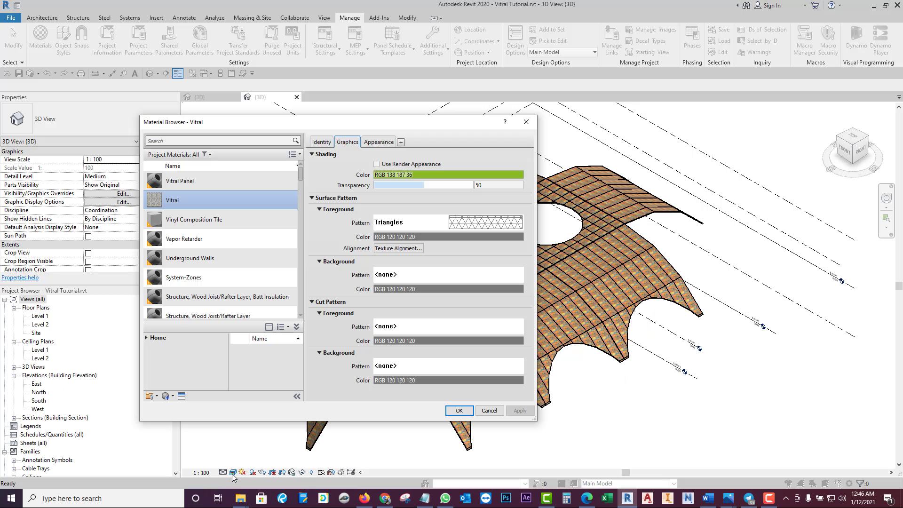
click(378, 142)
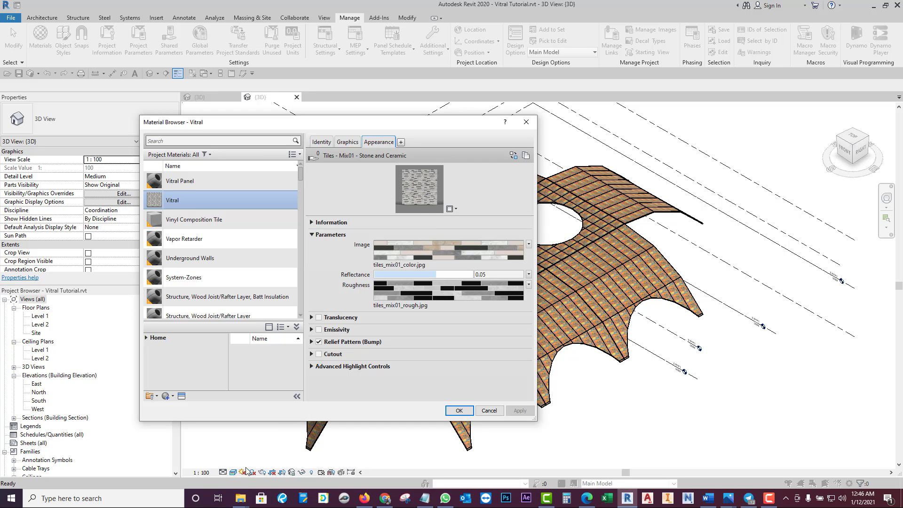
click(459, 410)
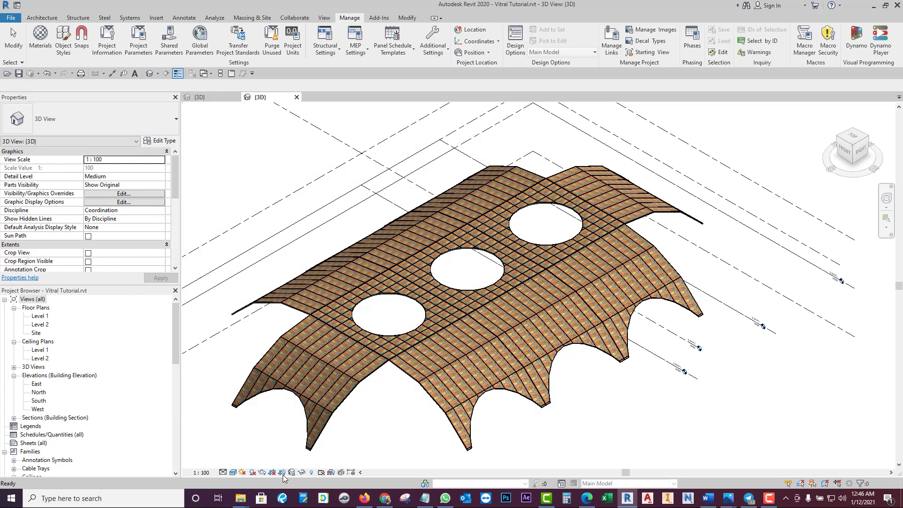
click(232, 472)
click(248, 435)
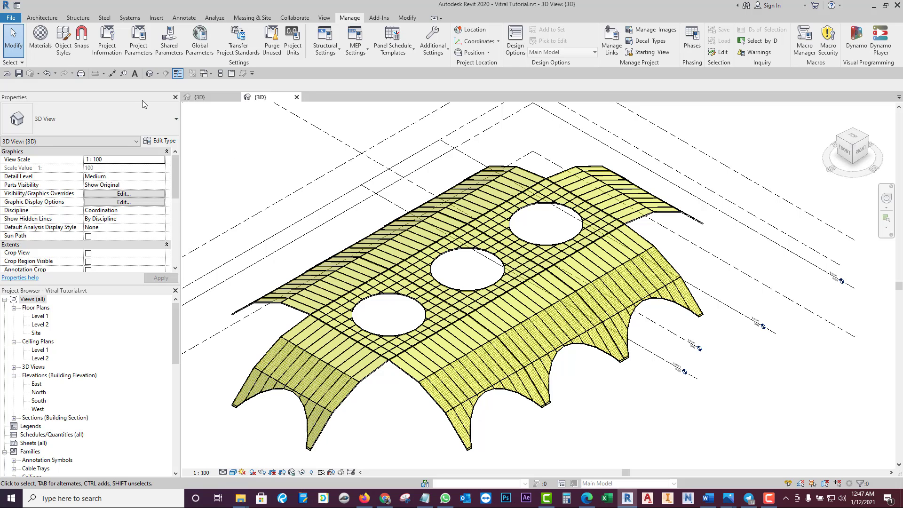
Step: Reopen the Material Browser and inspect the Vitral material's appearance parameters
click(40, 38)
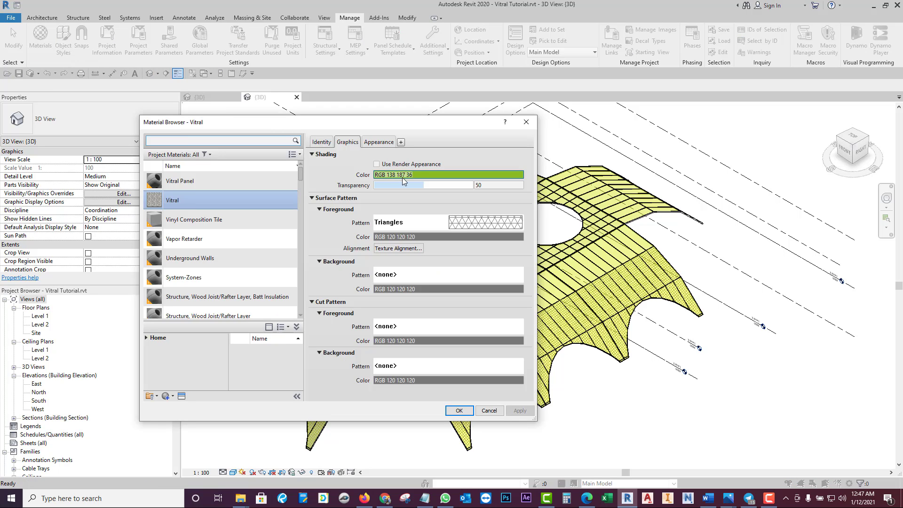
drag(401, 122, 374, 110)
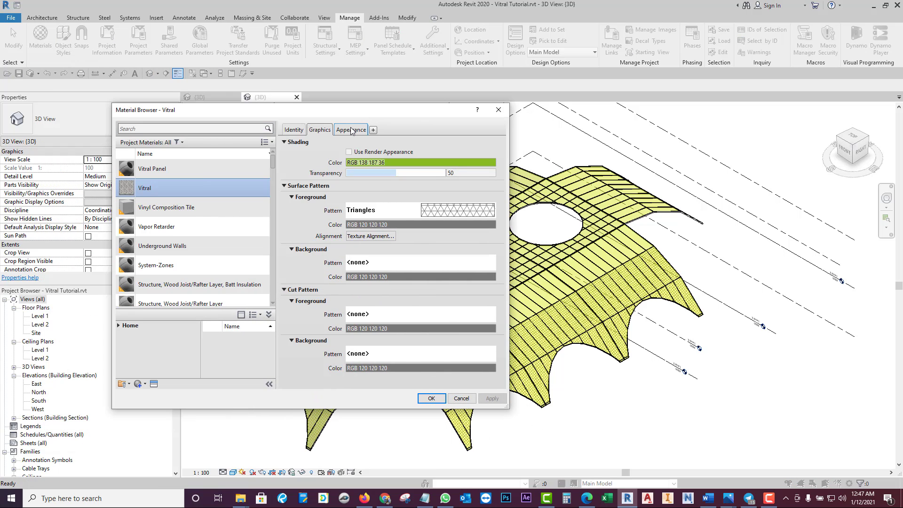
click(351, 130)
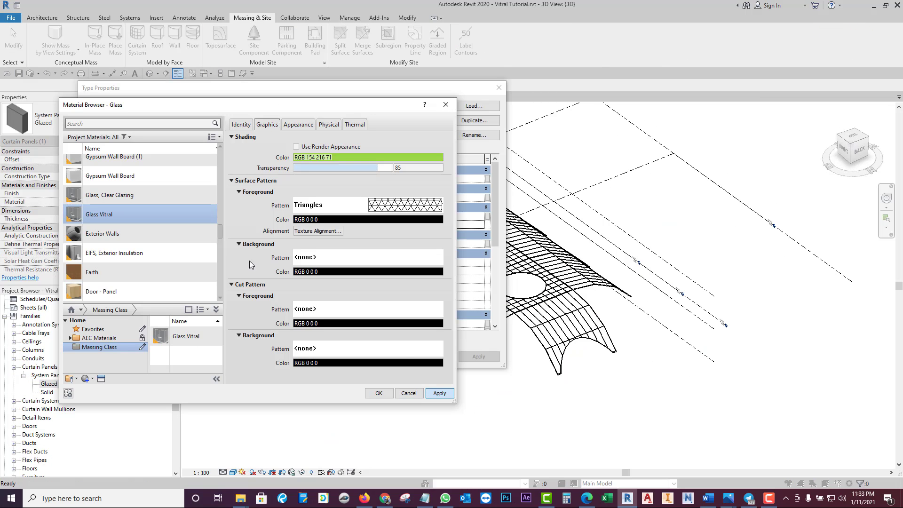
Step: Save Glass Vitral to Favorites, replacing the duplicate, and assign it to the Glazed panel type
right_click(140, 210)
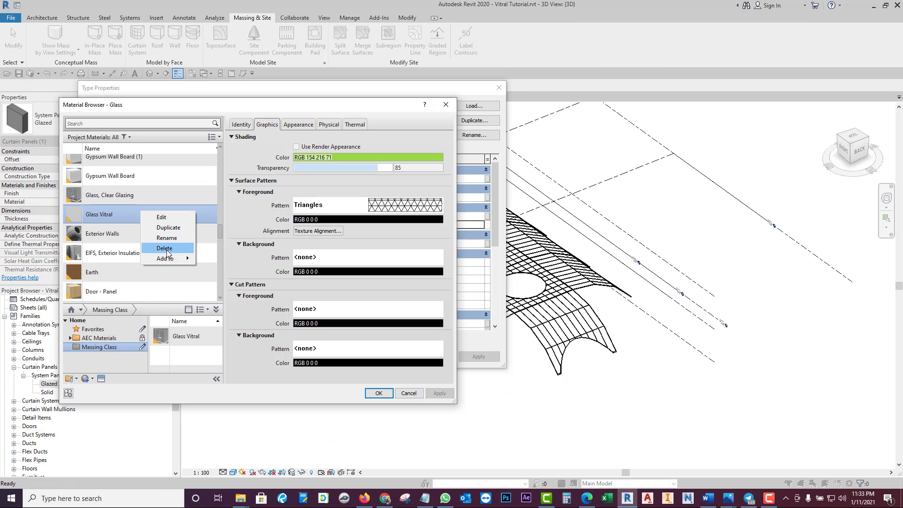
mouse_move(165, 259)
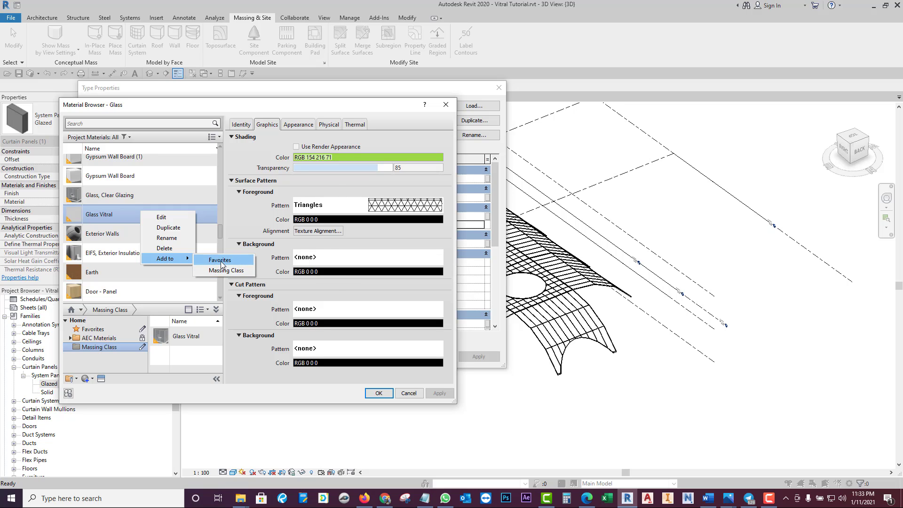
click(222, 262)
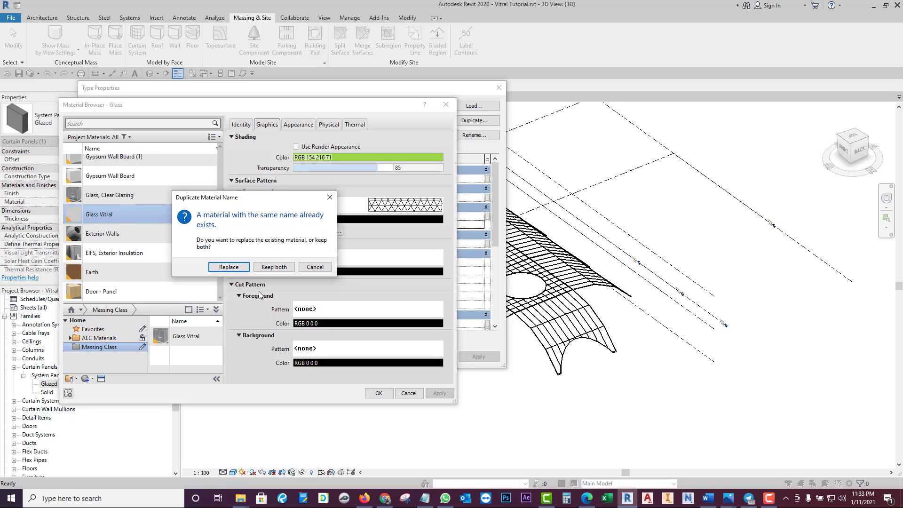
click(230, 268)
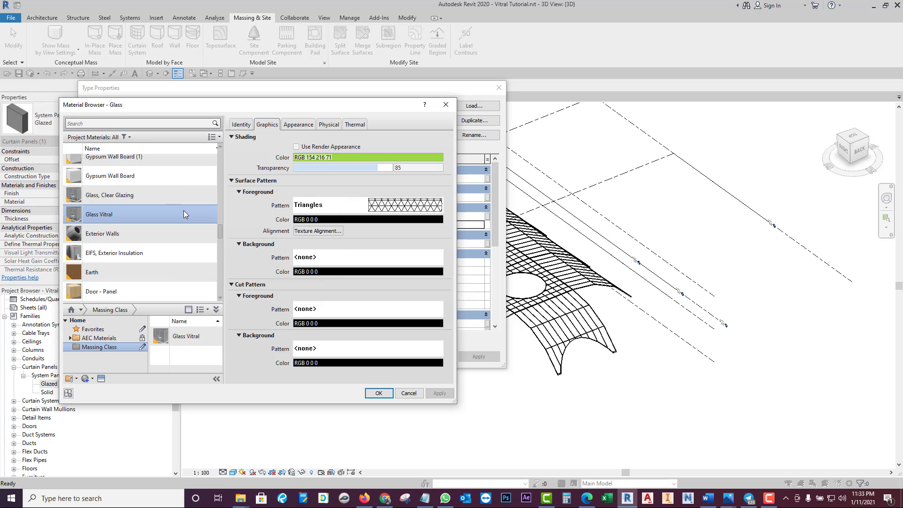
right_click(183, 211)
click(271, 259)
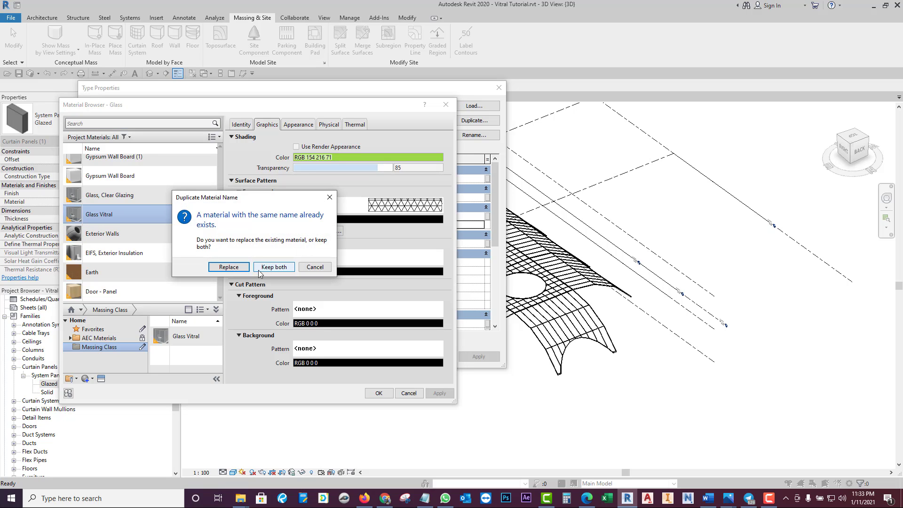
click(229, 269)
right_click(189, 213)
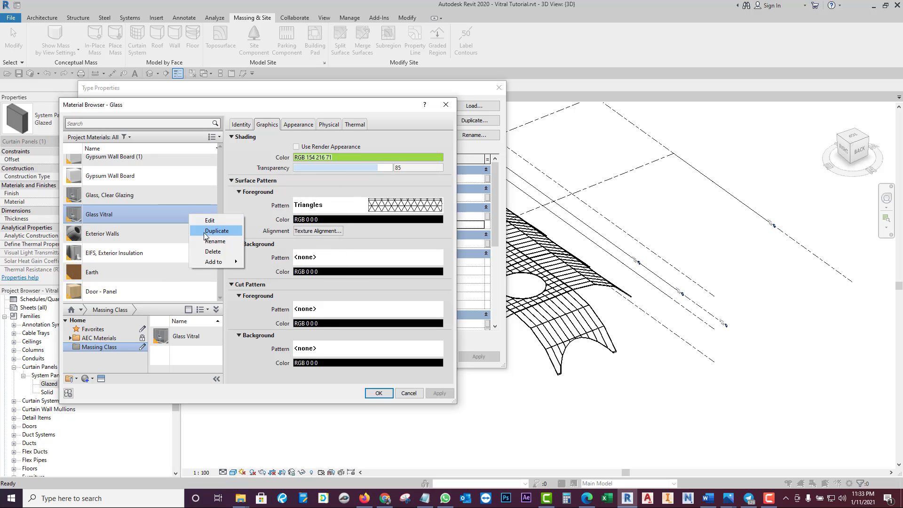
click(261, 259)
click(229, 267)
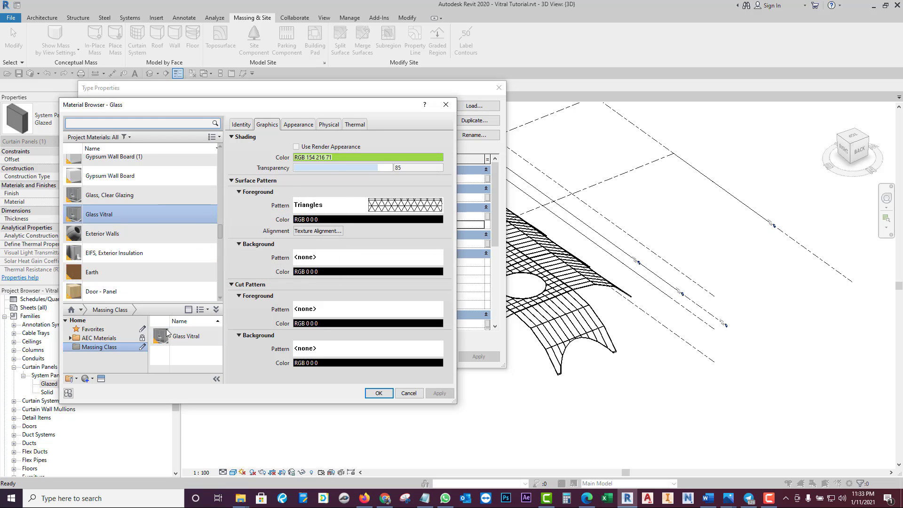
click(187, 338)
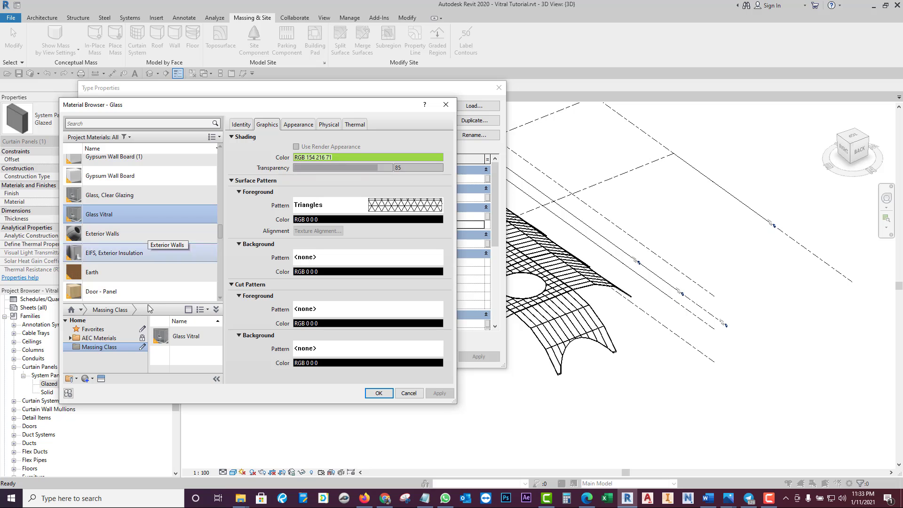
click(381, 394)
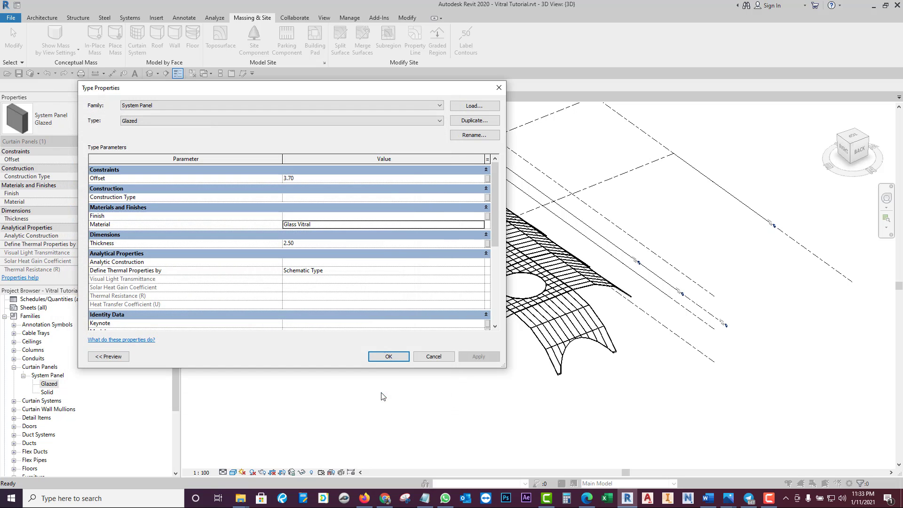
Step: Confirm the Glazed type properties, select and deselect the linked roof, and close the Vitral Tutorial 3D view
click(397, 356)
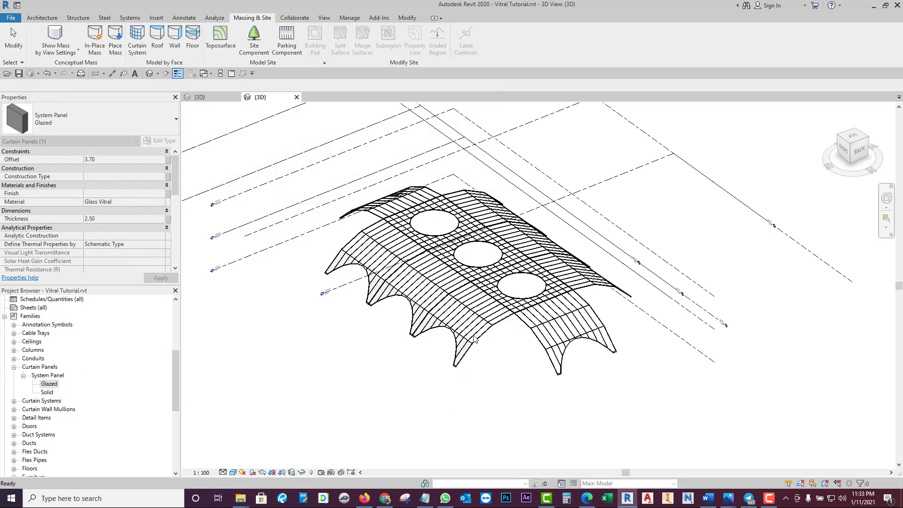
scroll(474, 339, up, 3)
click(494, 320)
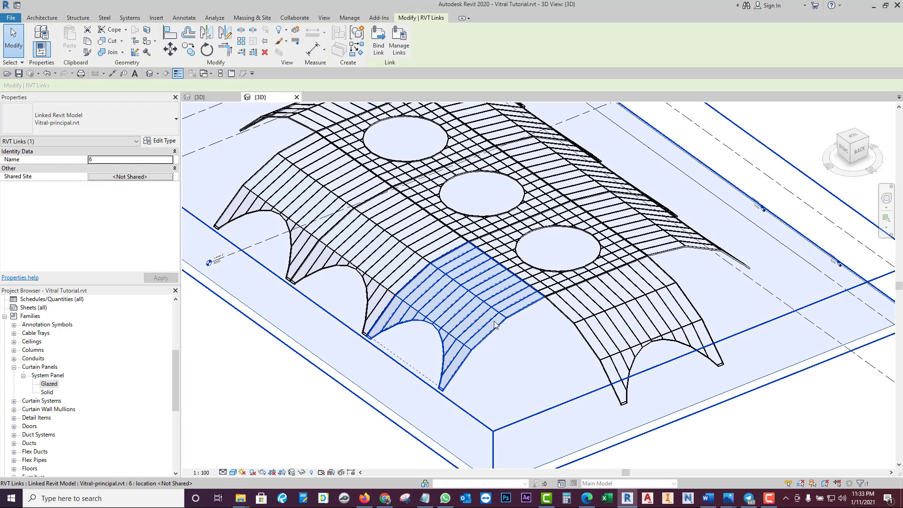
scroll(494, 325, down, 3)
scroll(470, 329, down, 2)
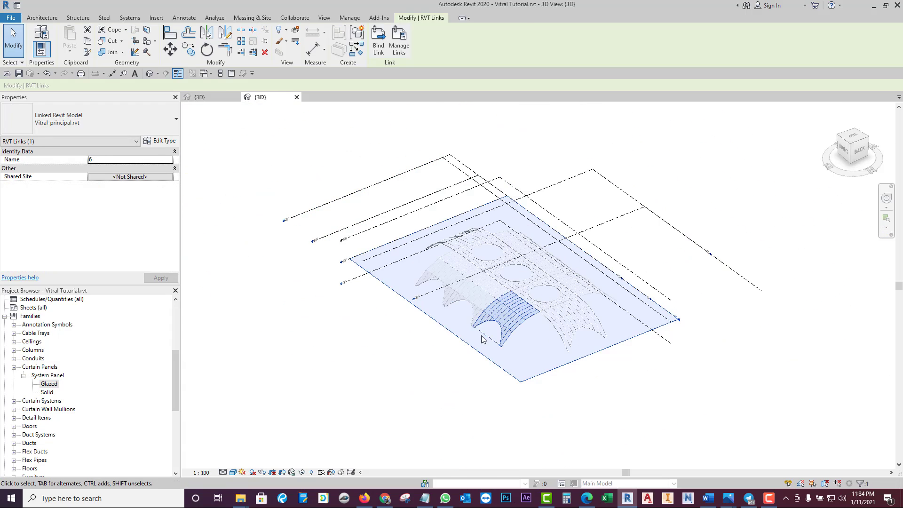
click(388, 353)
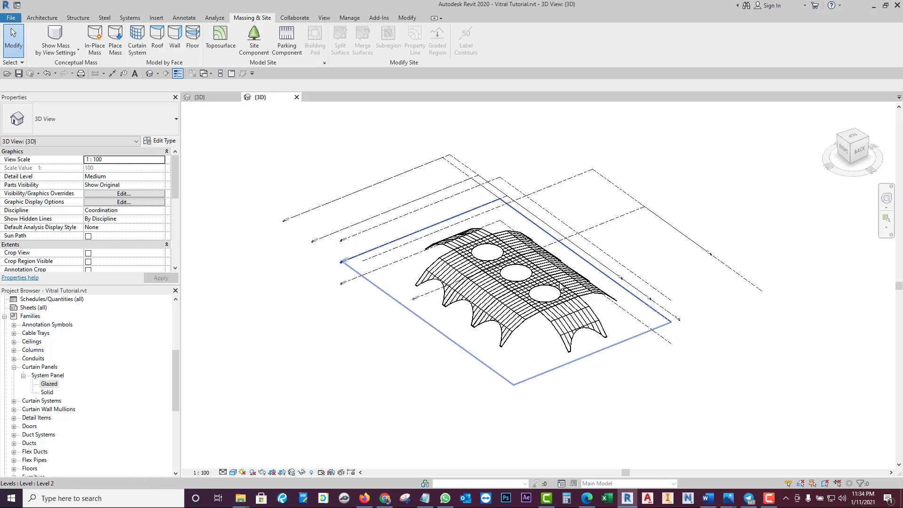
scroll(419, 162, up, 2)
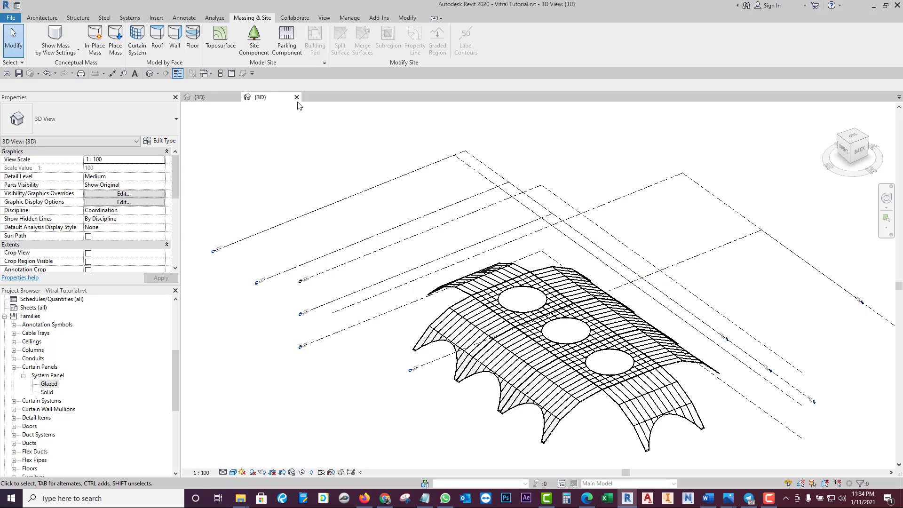
click(296, 97)
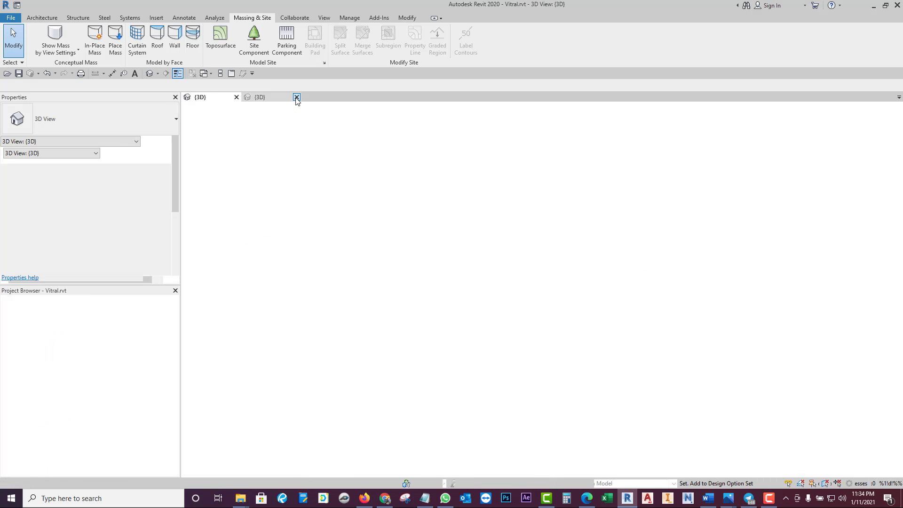
Step: Open Vitral Top.rvt and select the Glazed system panel type in the Project Browser
click(7, 74)
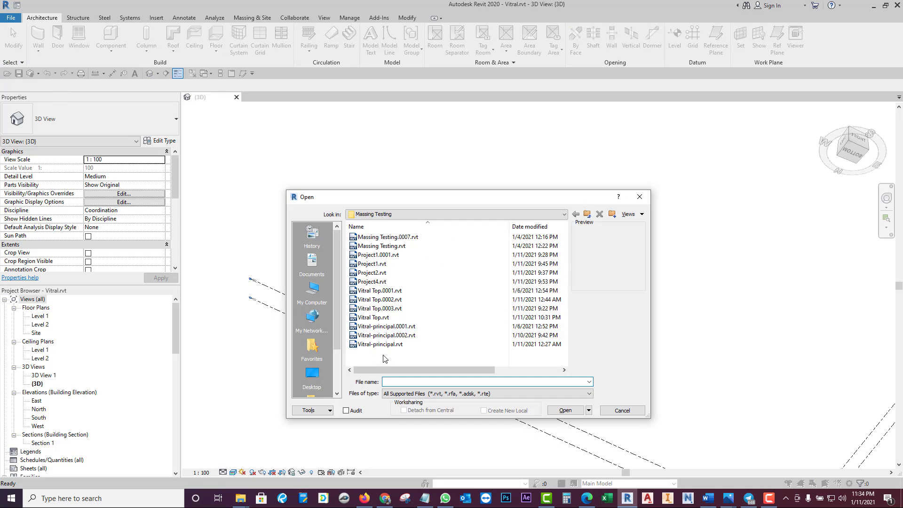
double_click(371, 318)
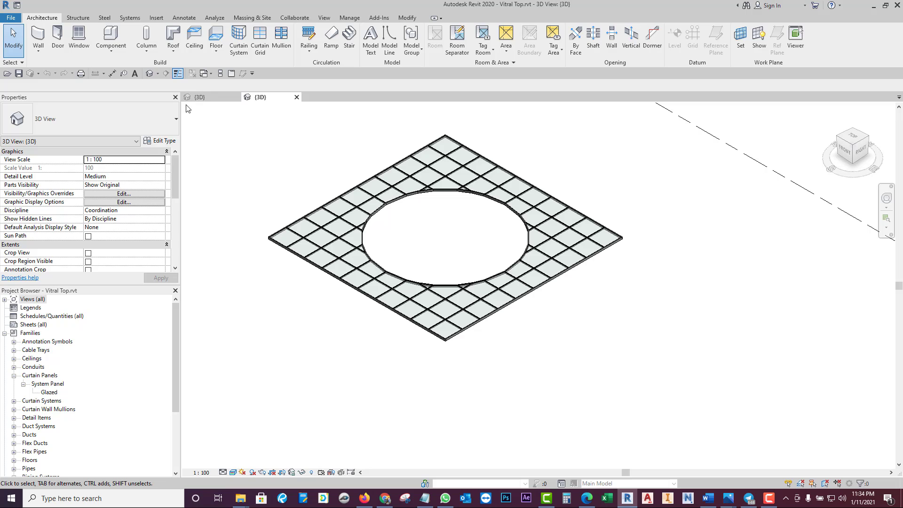
click(48, 393)
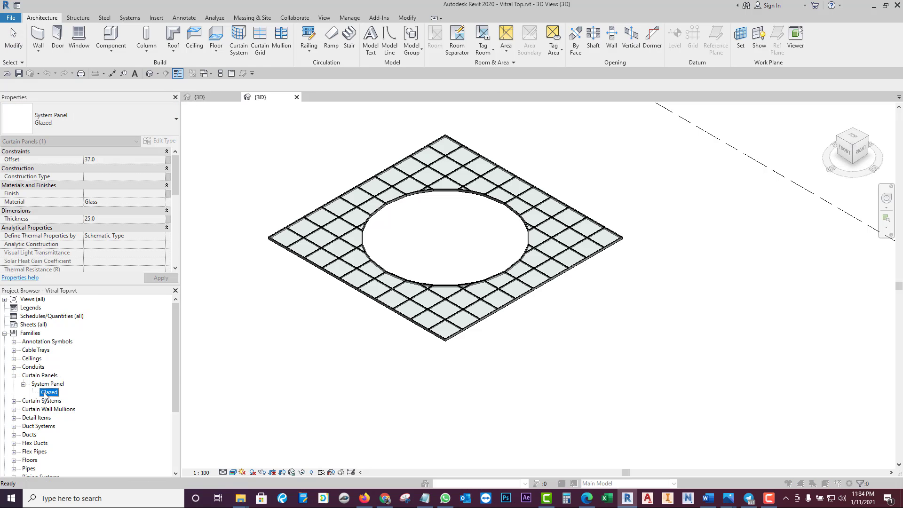
Step: Add Glass Vitral from the Massing Class library as the Glazed panel type's Material
double_click(47, 392)
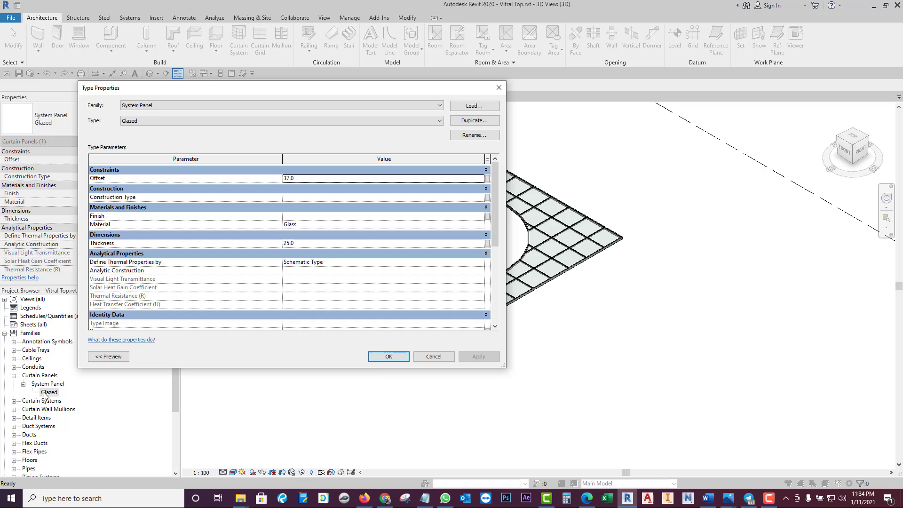
click(306, 226)
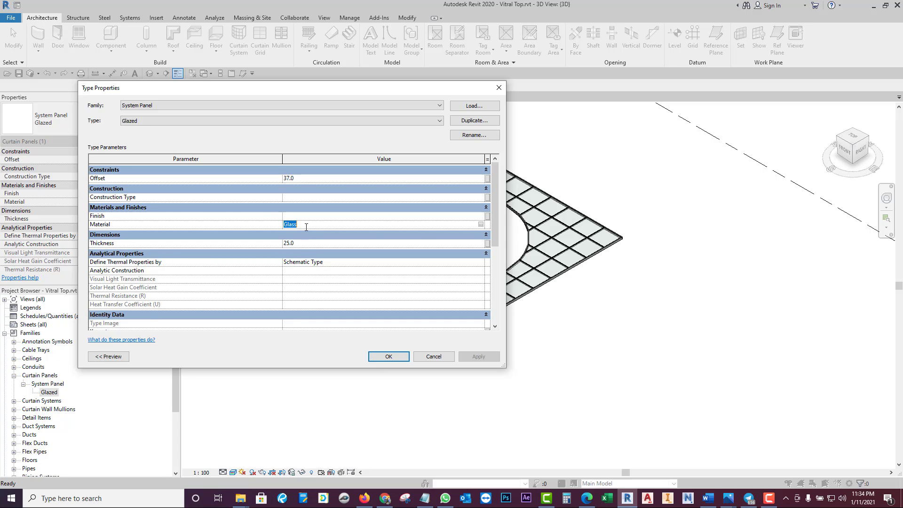
click(481, 226)
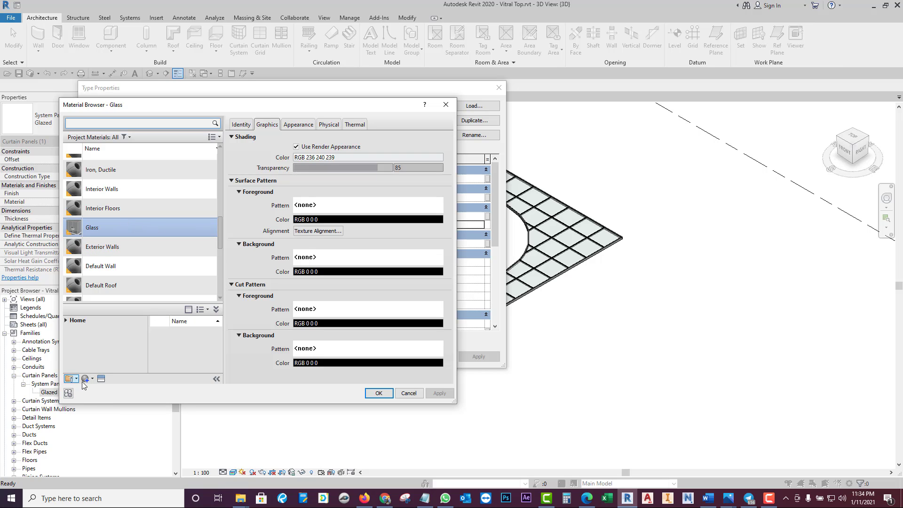
click(66, 320)
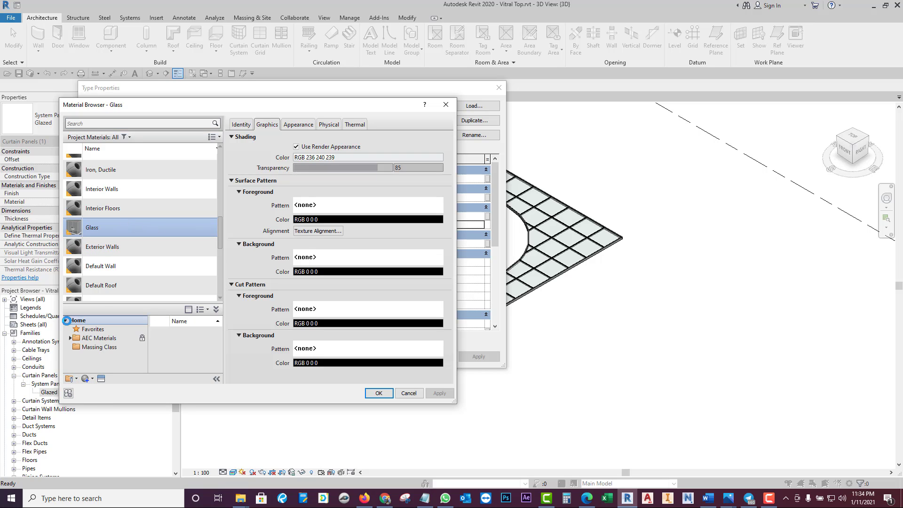
click(86, 330)
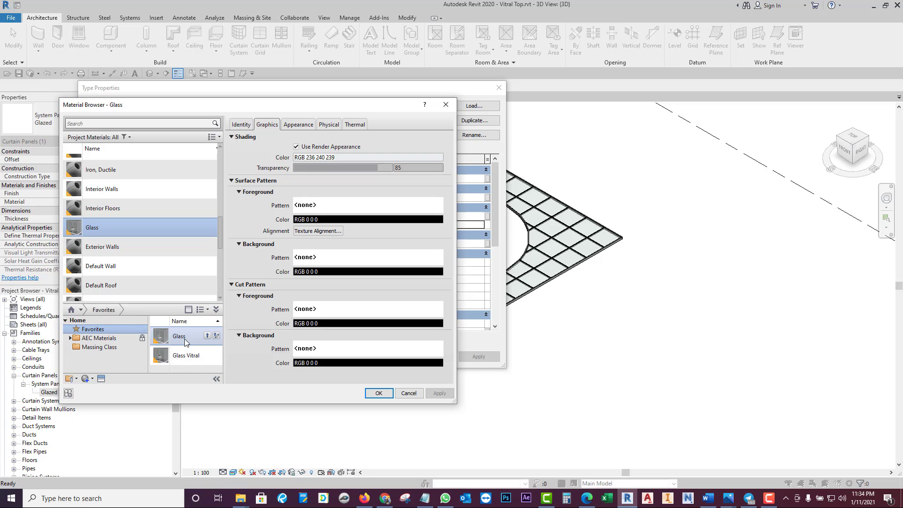
double_click(187, 358)
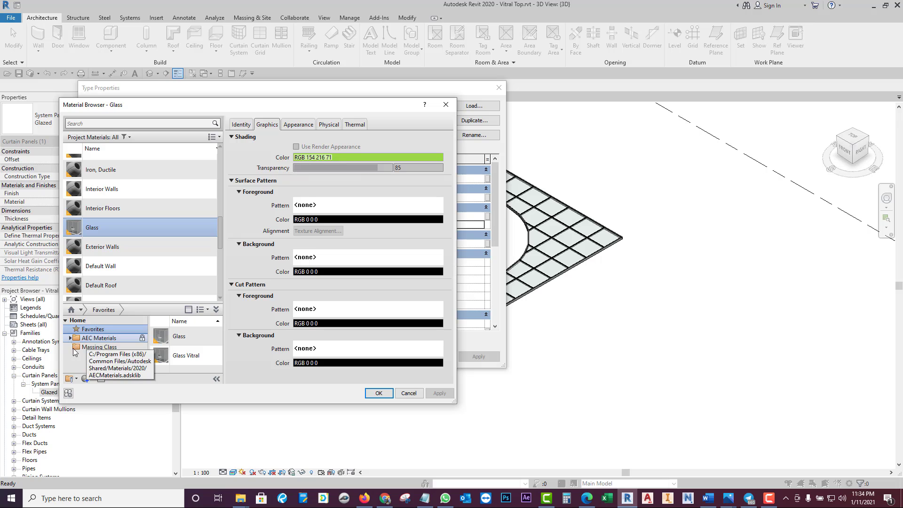
click(92, 348)
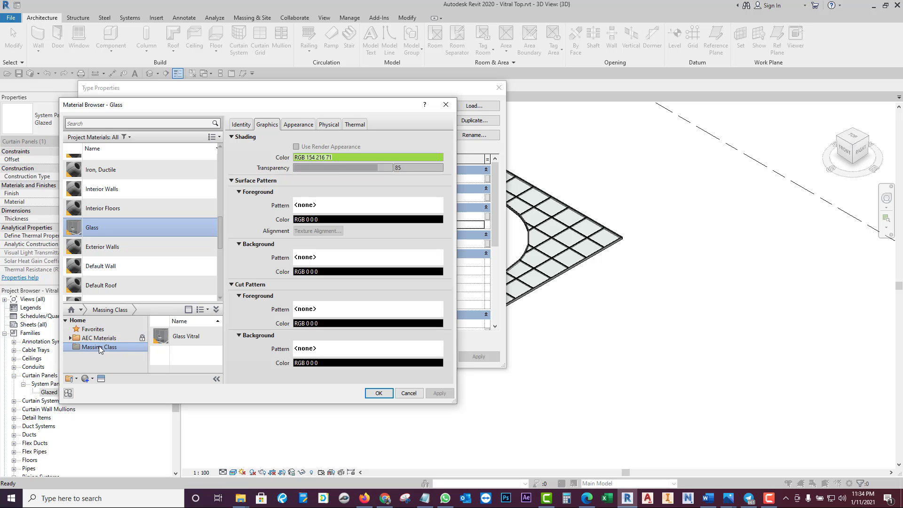
mouse_move(185, 337)
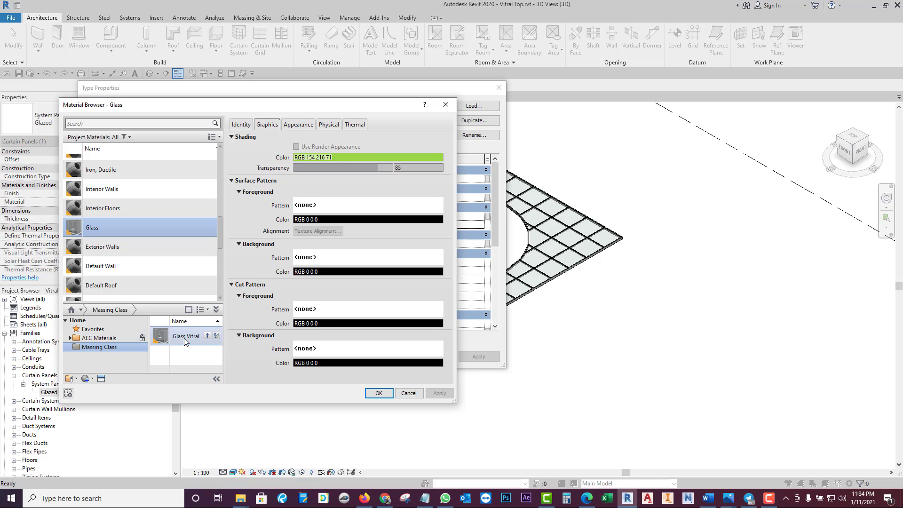
double_click(184, 337)
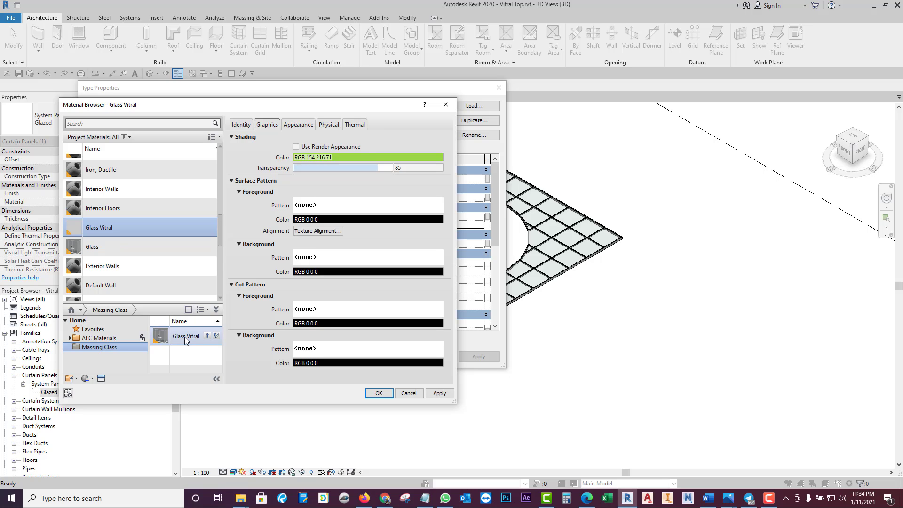
click(378, 394)
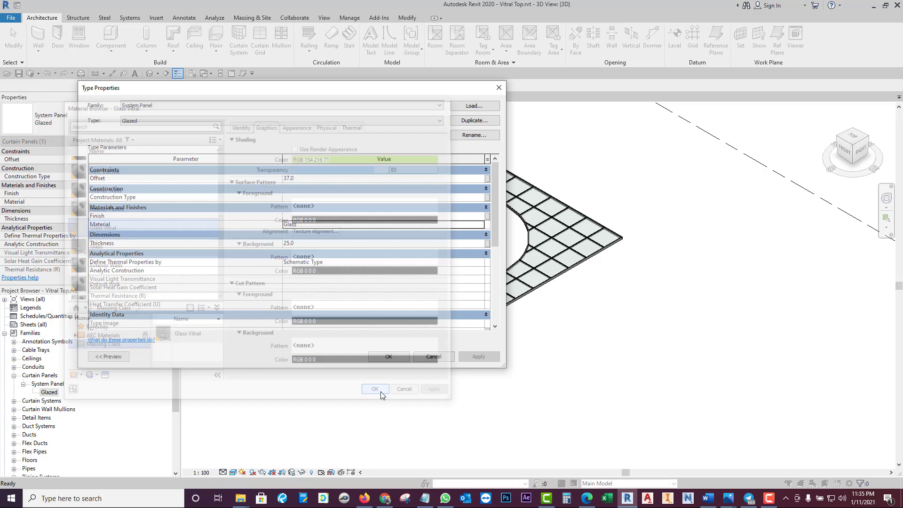
Step: Switch the 3D view's visual style to Shaded
click(386, 357)
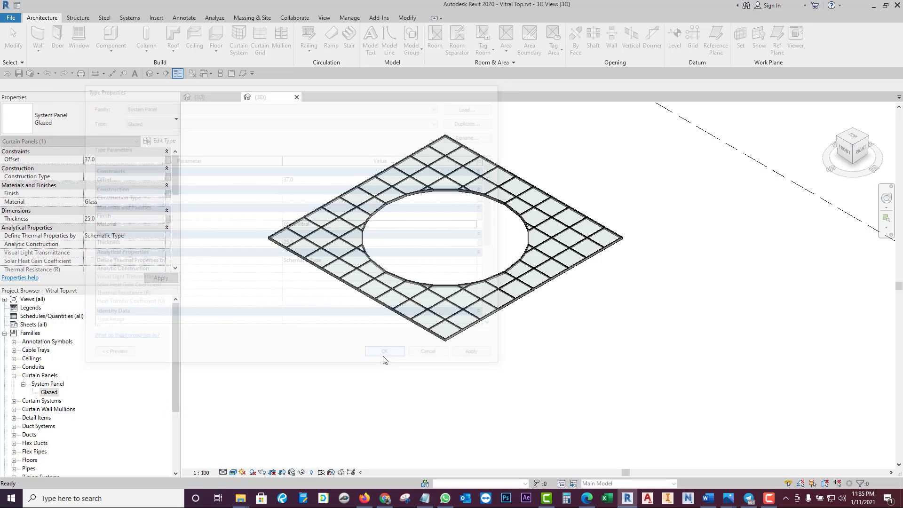
click(234, 472)
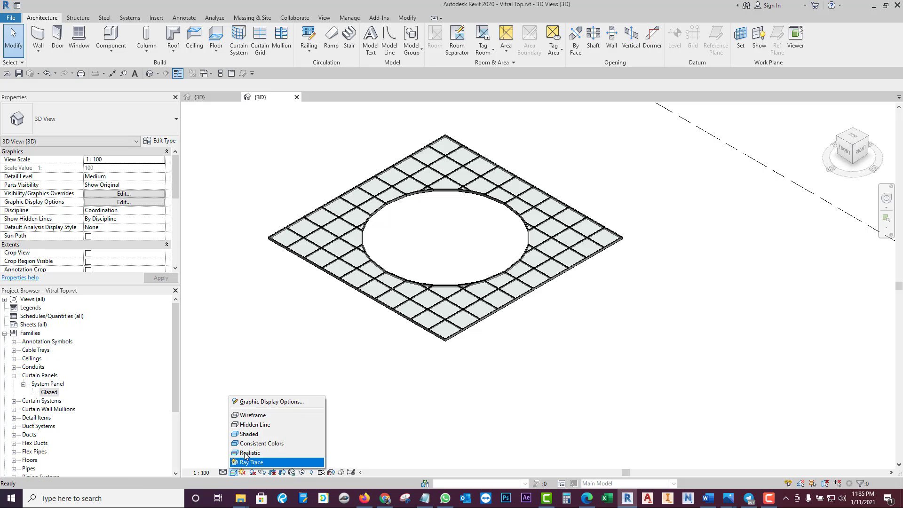
click(247, 434)
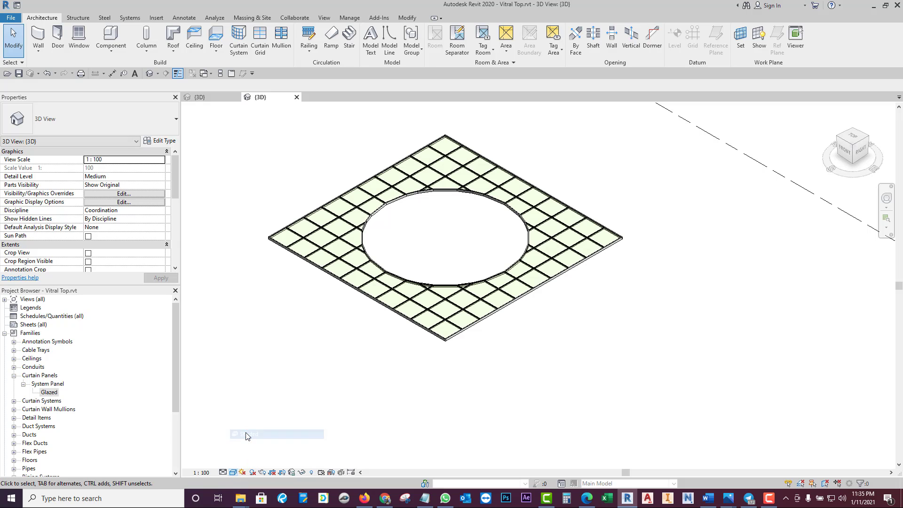
scroll(282, 244, up, 4)
scroll(288, 204, up, 2)
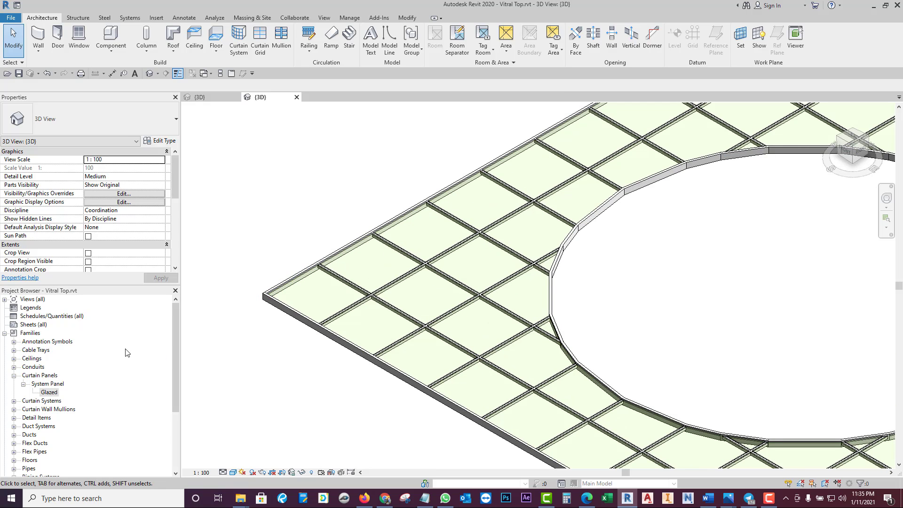
Step: Apply plain Glass to the Glazed panel type for comparison
double_click(58, 391)
click(481, 225)
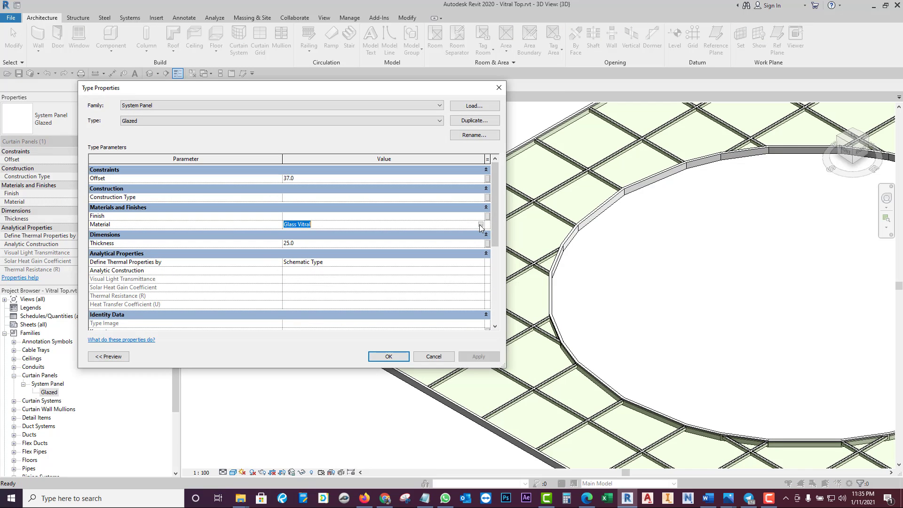
click(481, 225)
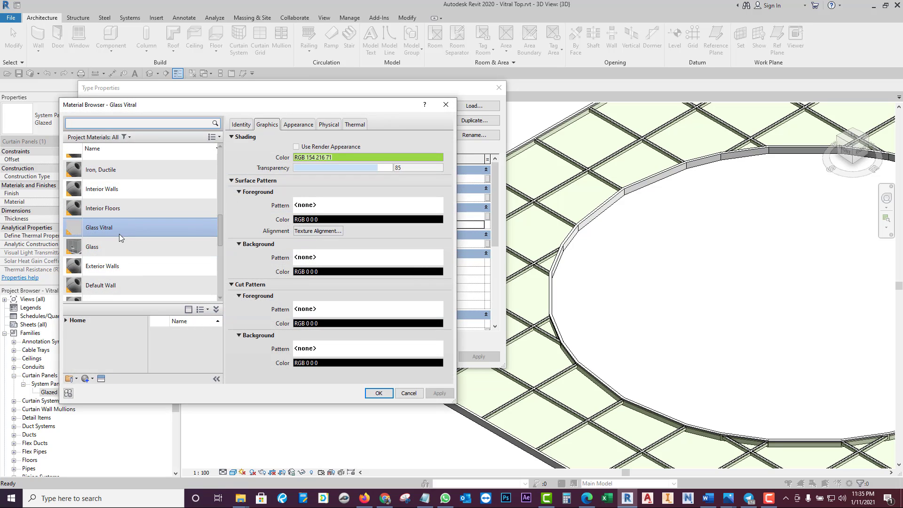
click(106, 249)
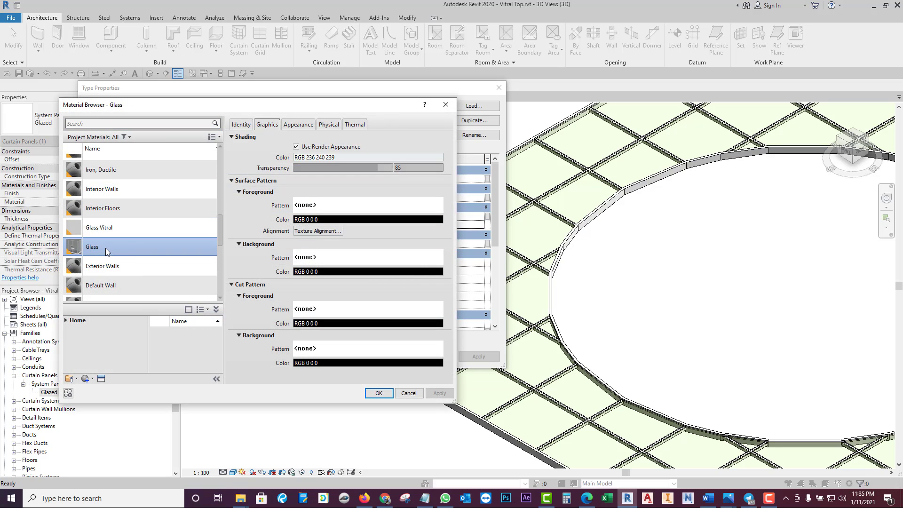
click(380, 396)
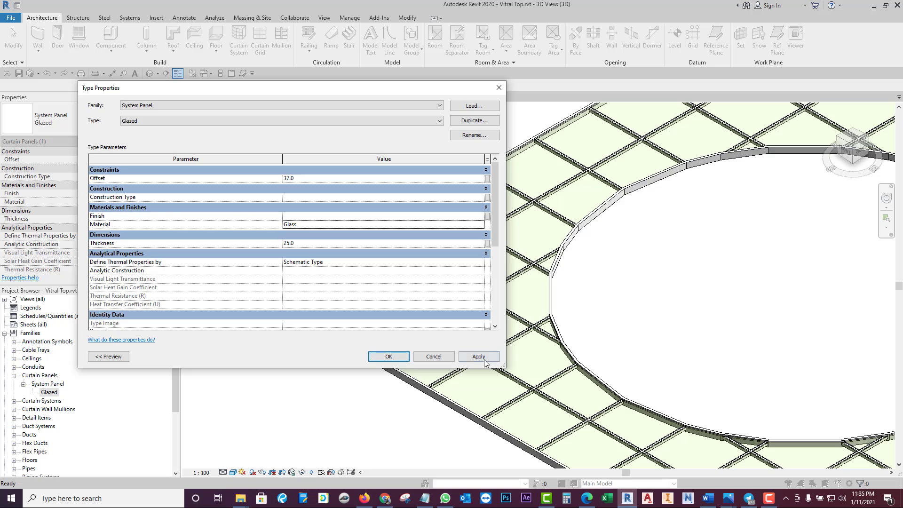
click(479, 356)
click(389, 356)
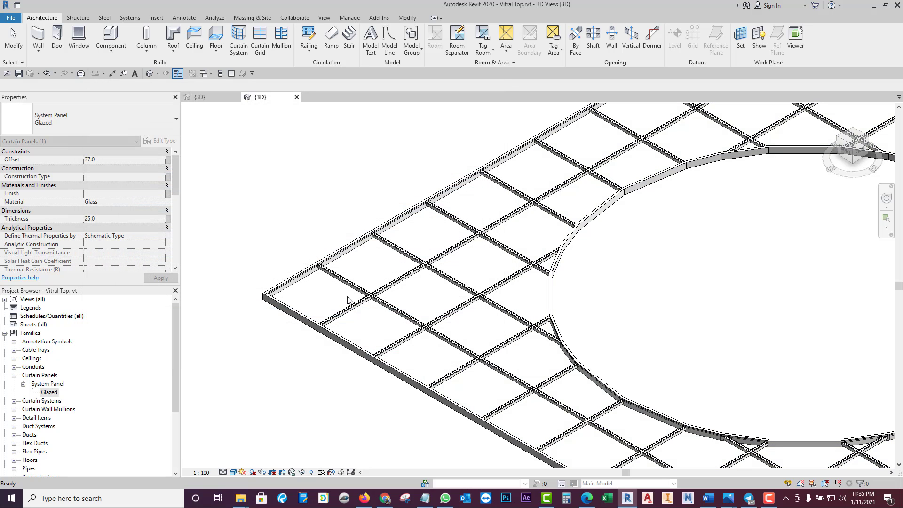
Step: Reassign Glass Vitral to the Glazed panels so the grid shows light green
double_click(49, 392)
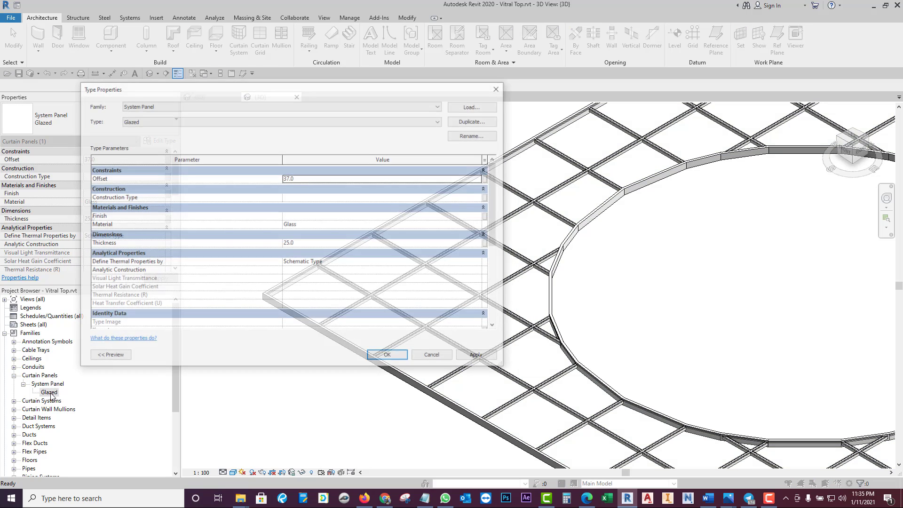
click(317, 225)
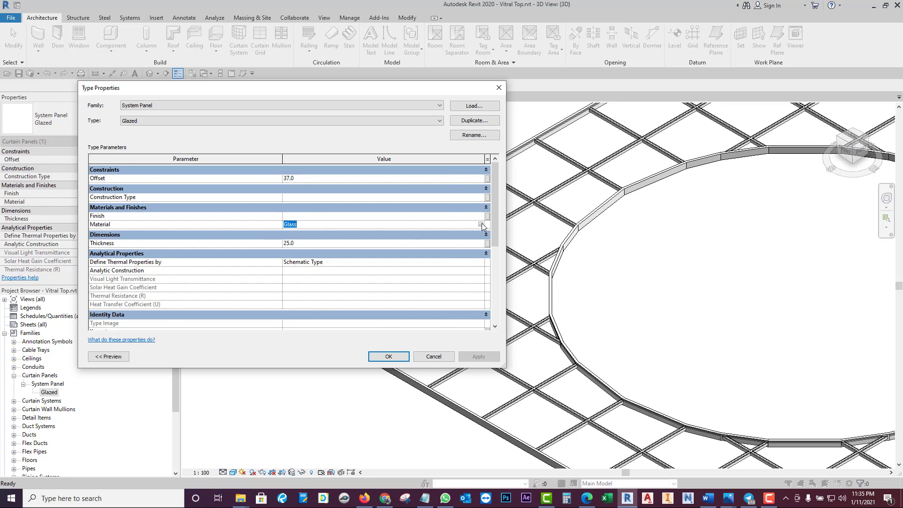
click(480, 224)
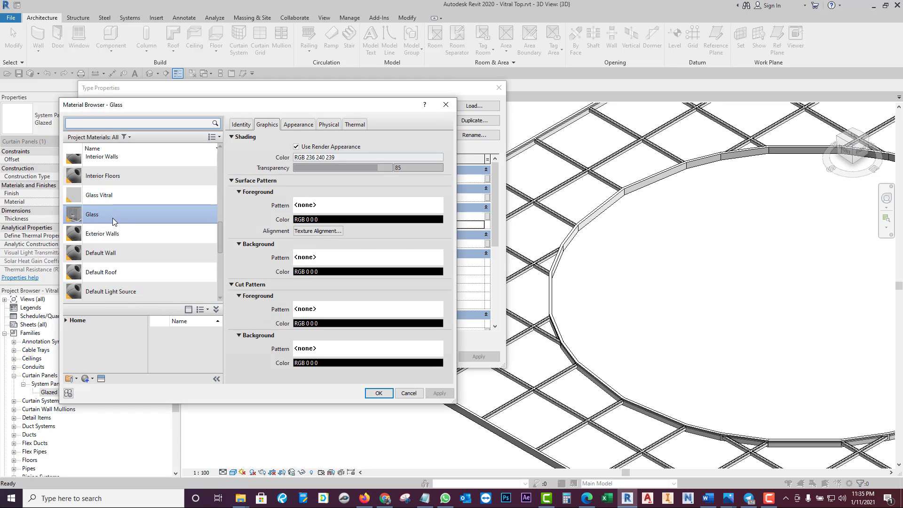
click(111, 194)
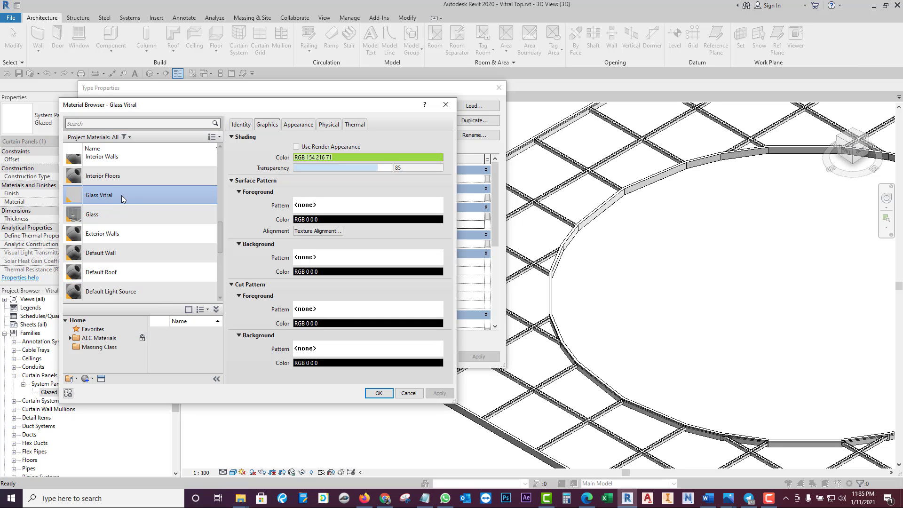
key(Return)
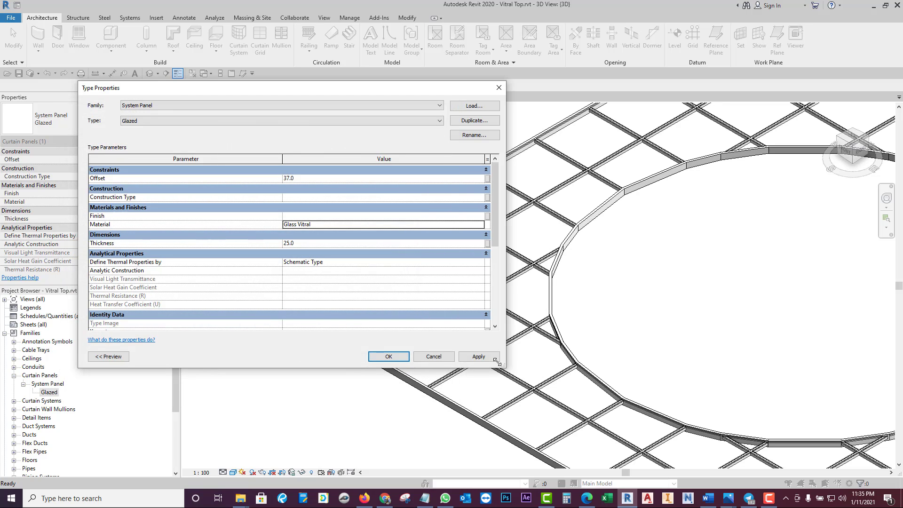
click(475, 358)
click(389, 356)
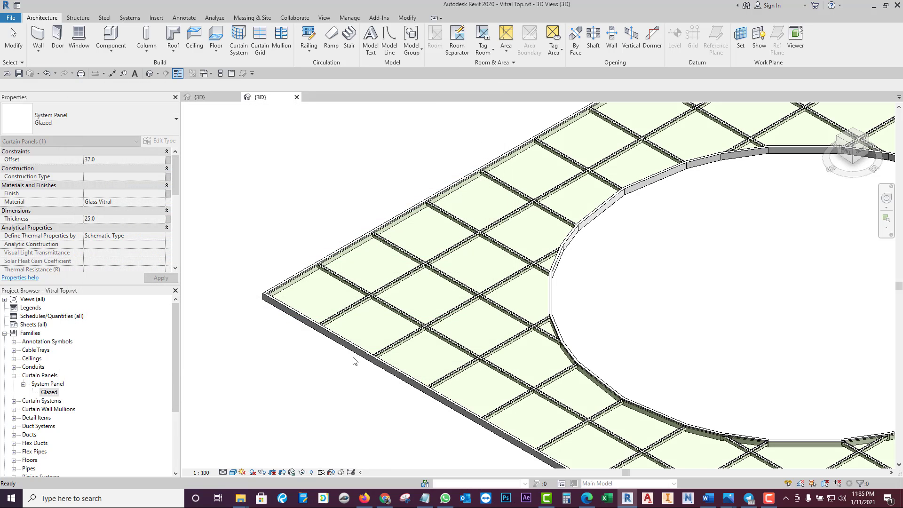
scroll(323, 285, up, 2)
scroll(329, 310, up, 1)
scroll(330, 311, down, 3)
key(Escape)
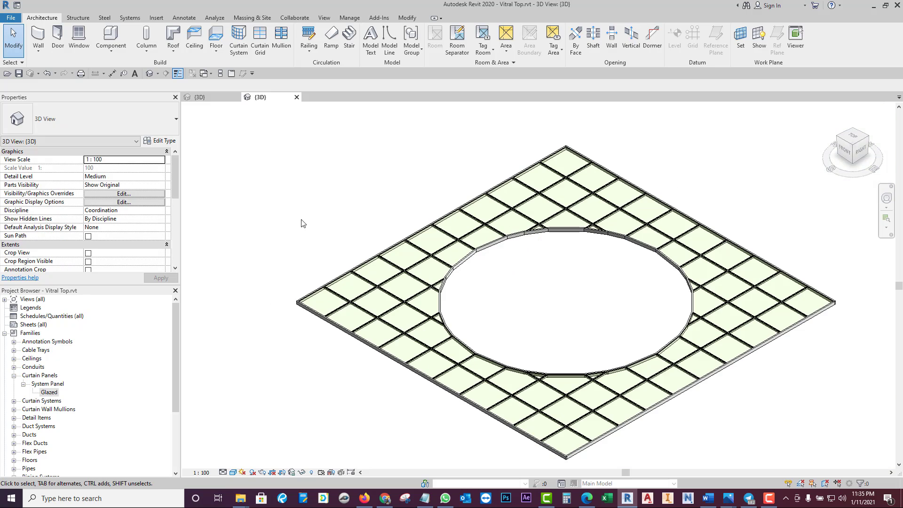
Step: Save and close Vitral Top.rvt, then open Vitral-principal.rvt
click(297, 97)
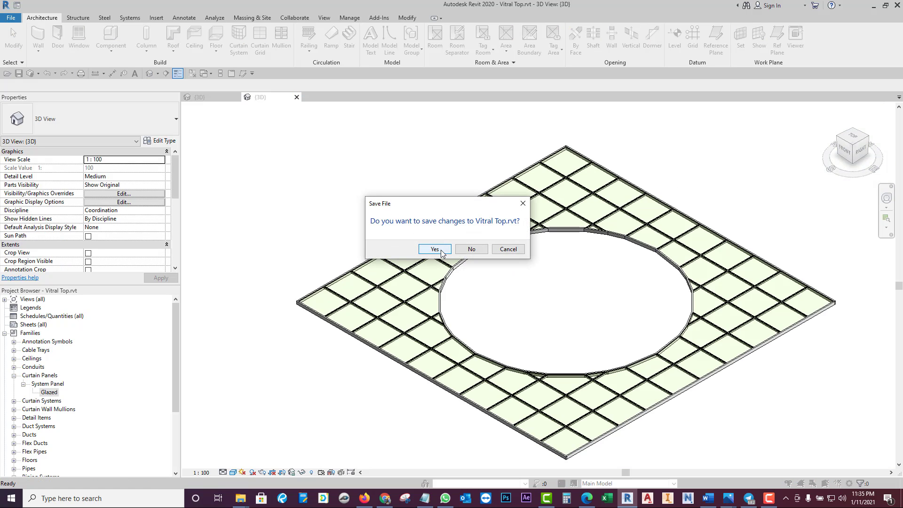
click(435, 250)
key(ctrl+o)
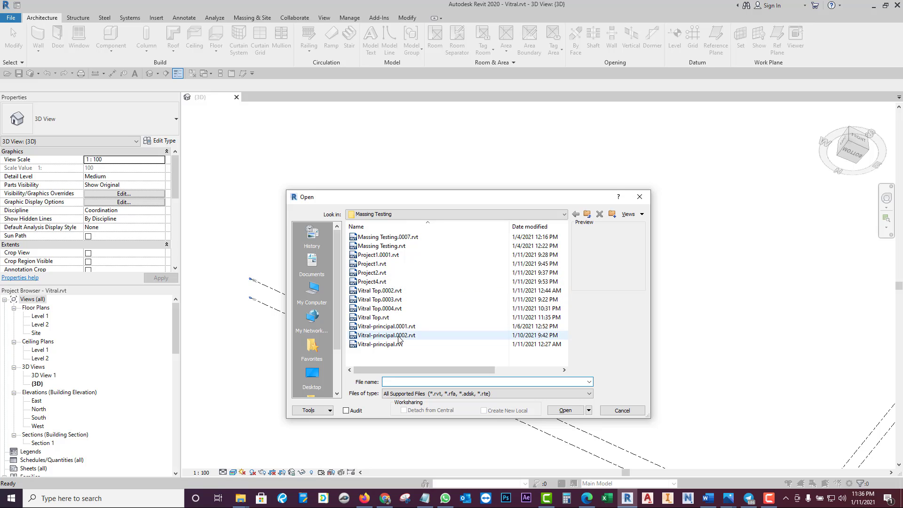
double_click(374, 346)
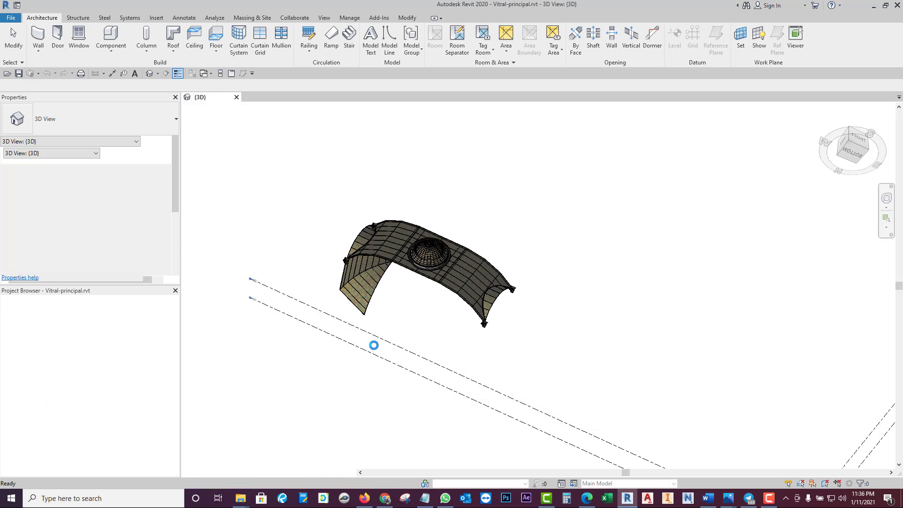
Step: Set the Vitral-principal 3D view to Shaded display
scroll(544, 230, up, 3)
scroll(543, 230, up, 3)
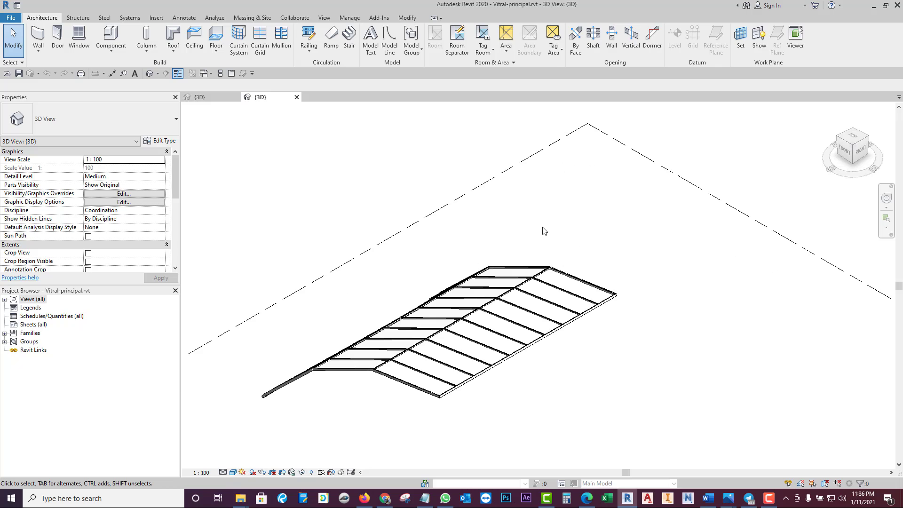
click(233, 473)
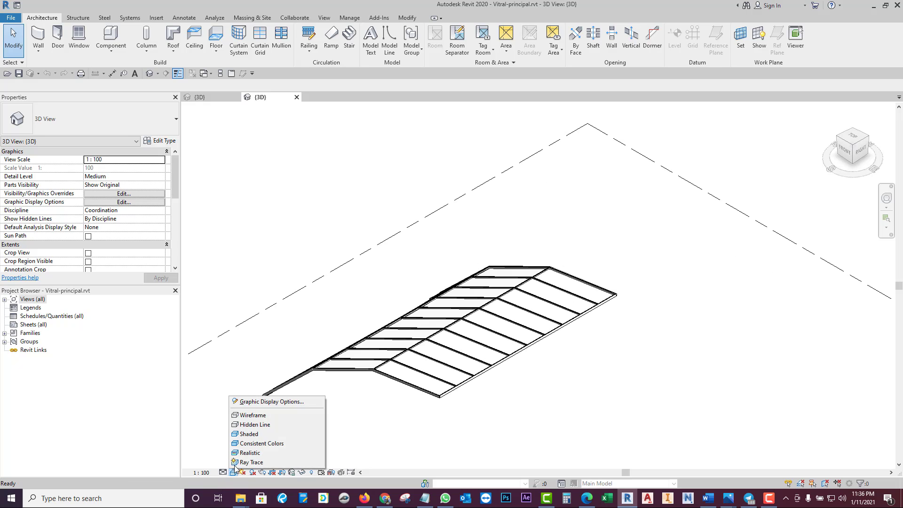
click(250, 434)
scroll(377, 386, up, 2)
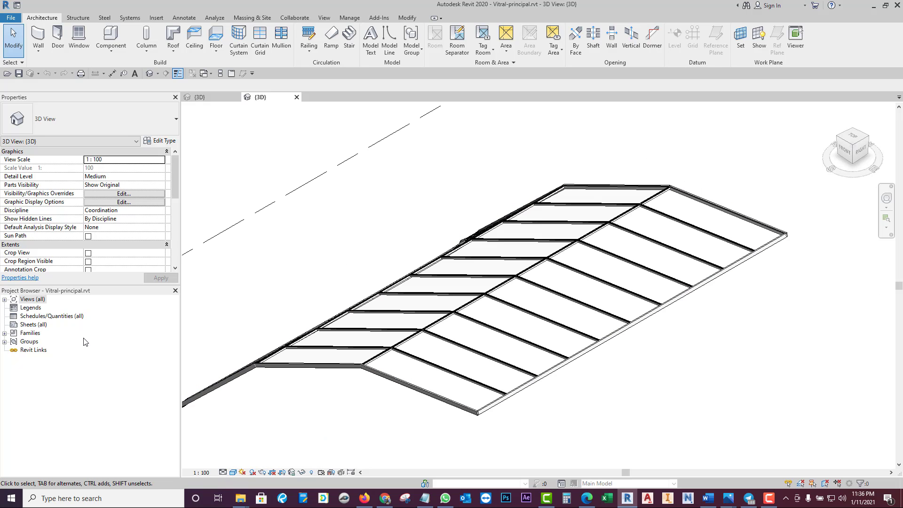
Step: Expand Families > Curtain Panels in the Project Browser
click(5, 334)
click(5, 334)
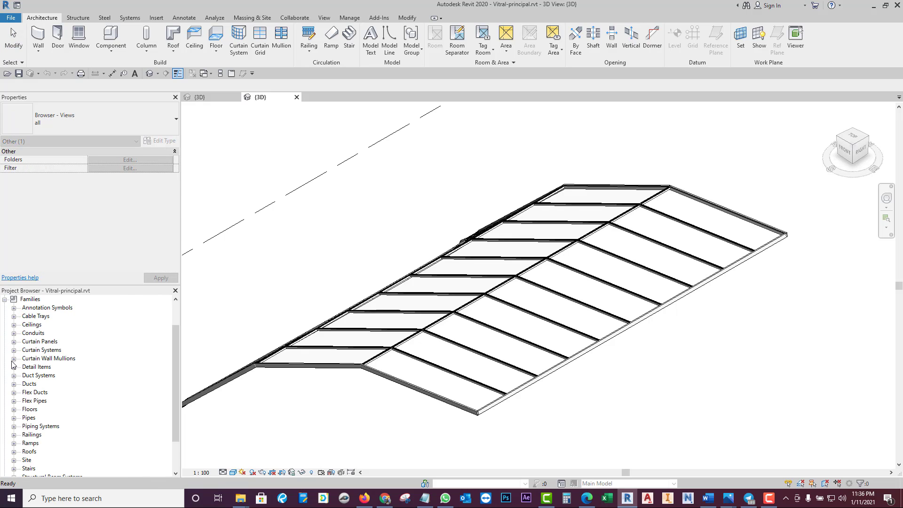
click(30, 342)
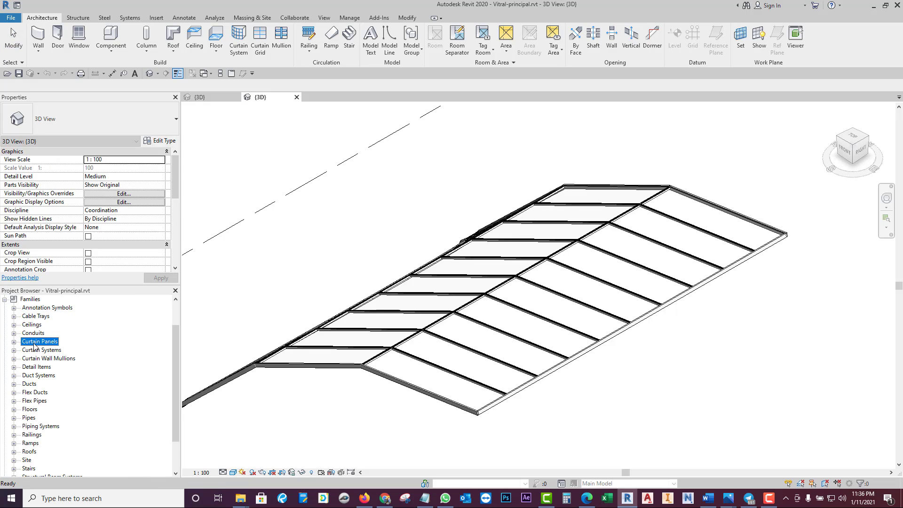
click(14, 342)
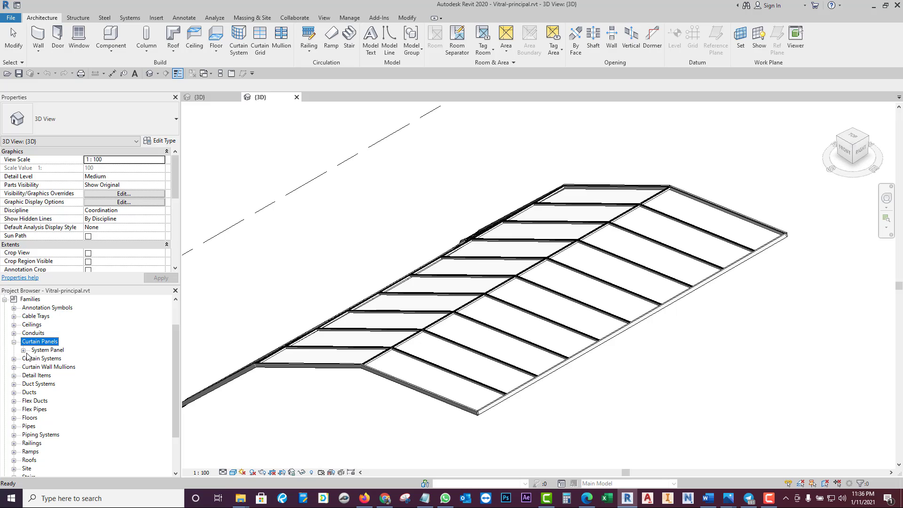
Step: Add Glass Vitral from the Massing Class library for the Glazed panel Material
click(23, 350)
double_click(47, 358)
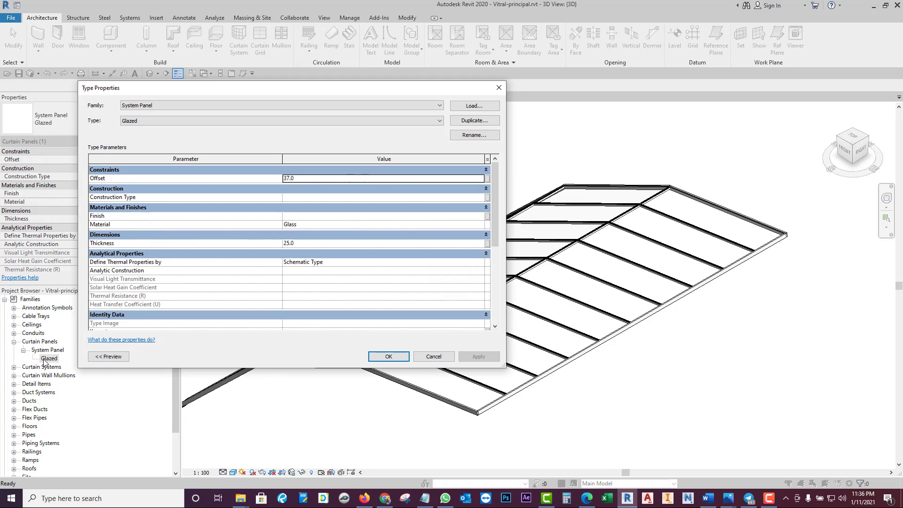
click(334, 224)
click(481, 226)
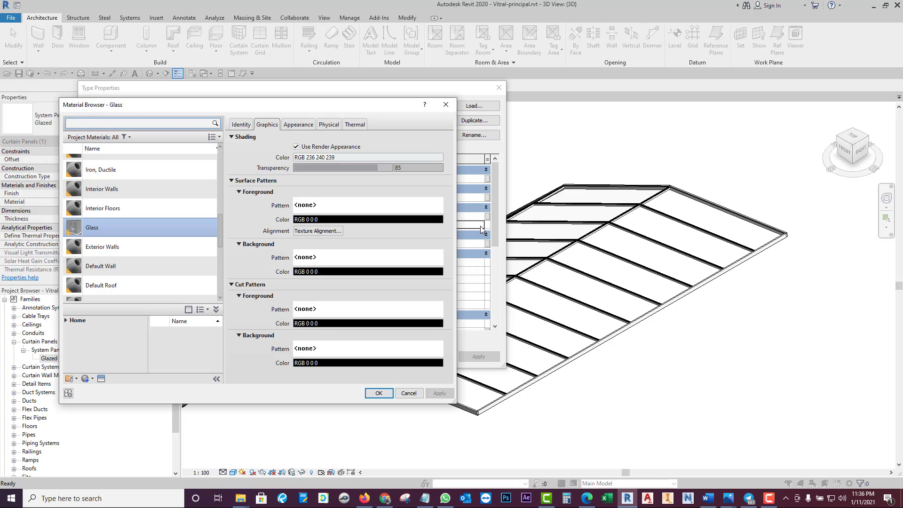
scroll(117, 214, down, 2)
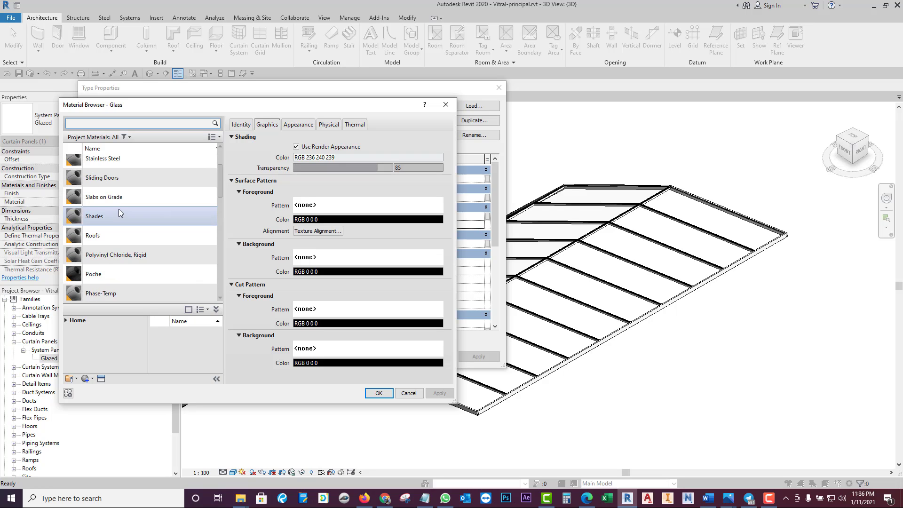
scroll(120, 210, up, 2)
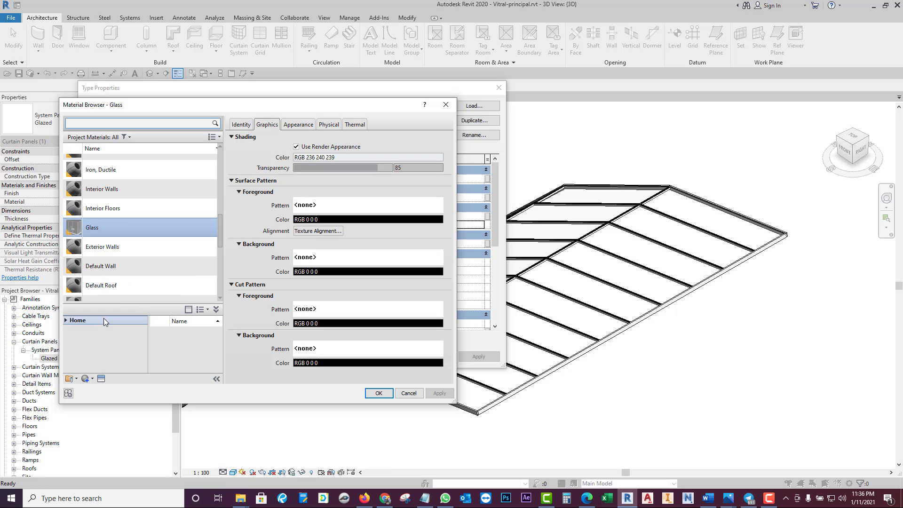
click(76, 321)
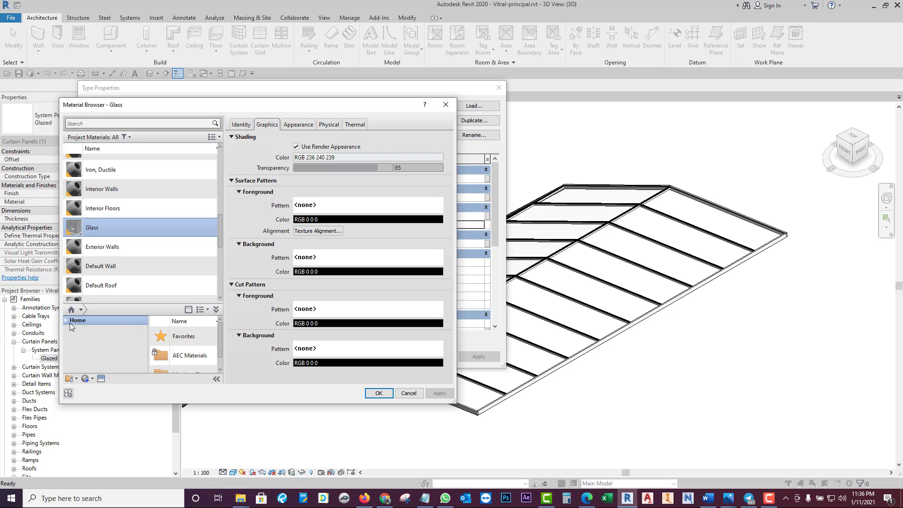
click(67, 321)
click(87, 330)
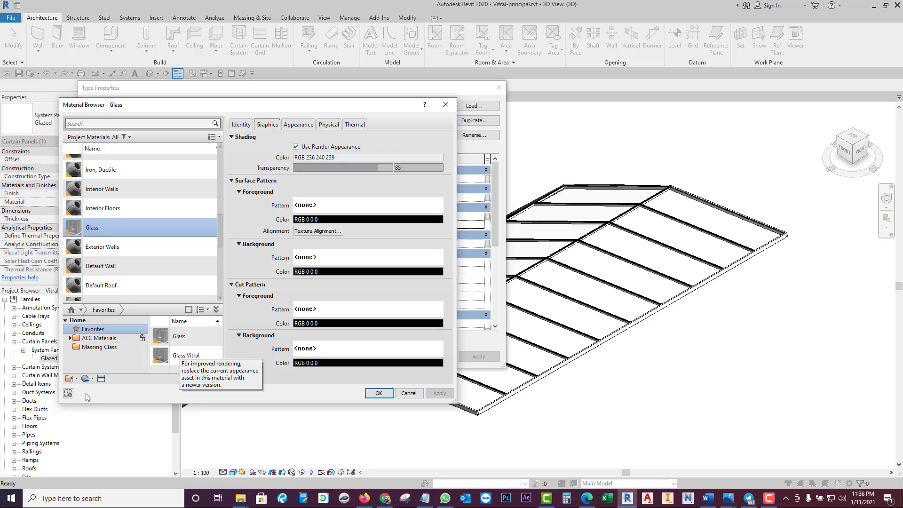
click(78, 349)
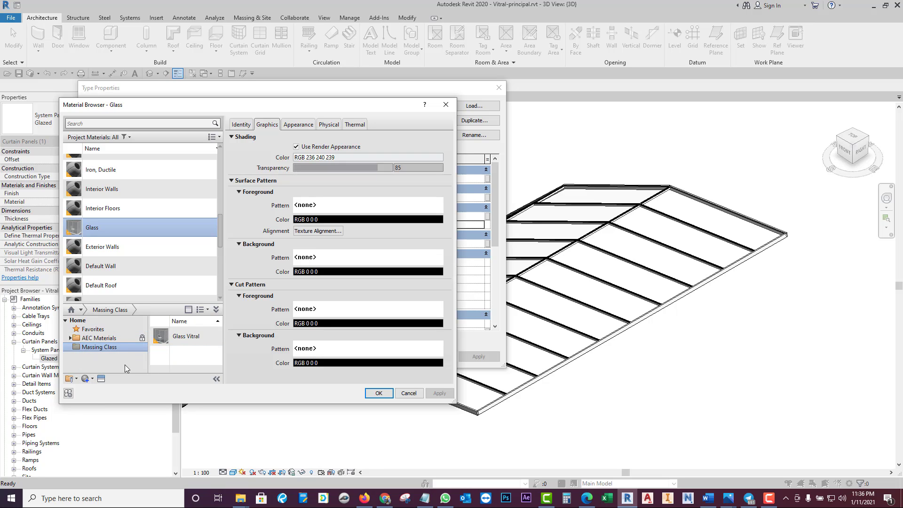
click(182, 338)
double_click(182, 338)
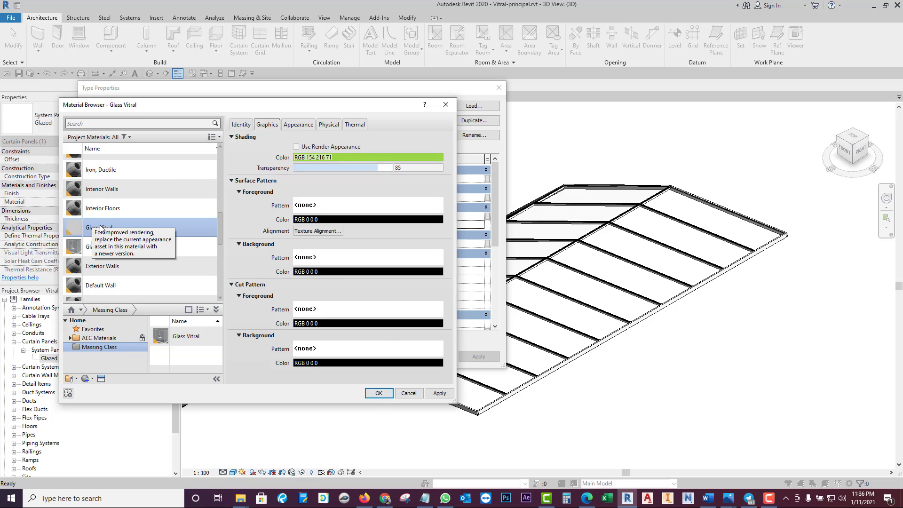
Step: Apply Glass Vitral to the Glazed type and close the 3D view
click(379, 393)
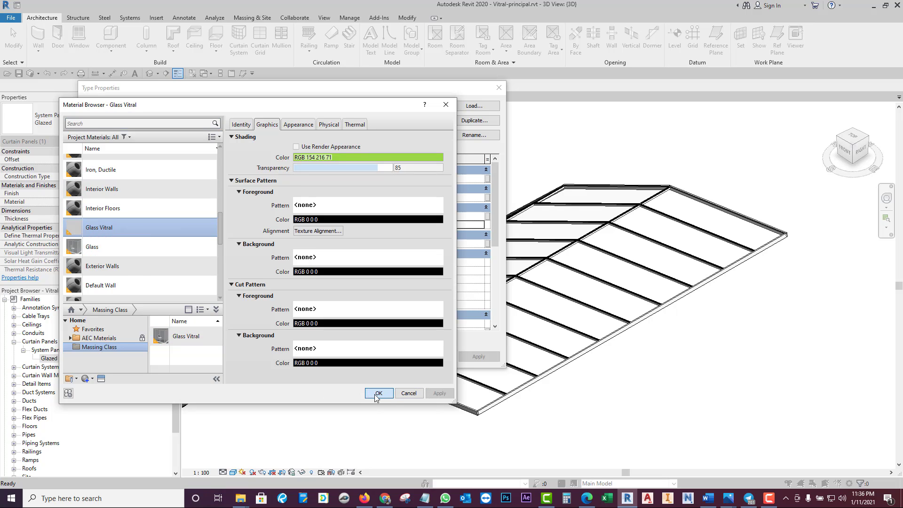
click(478, 357)
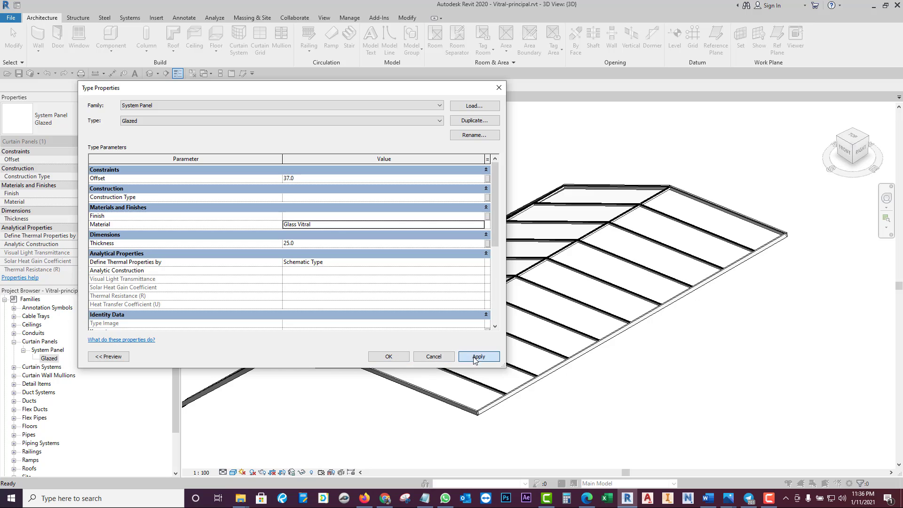
click(393, 359)
click(325, 401)
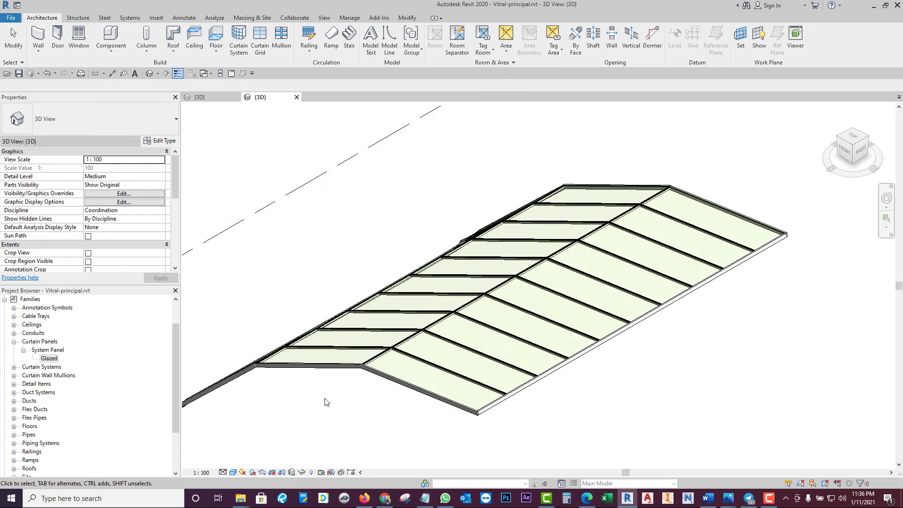
click(297, 97)
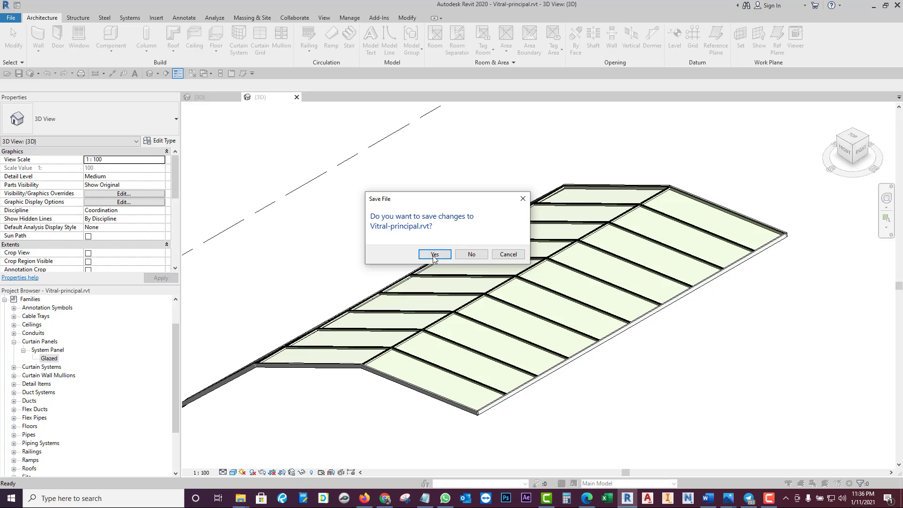
Step: Save Vitral-principal.rvt and reopen Vitral Tutorial from Recent Files
click(435, 257)
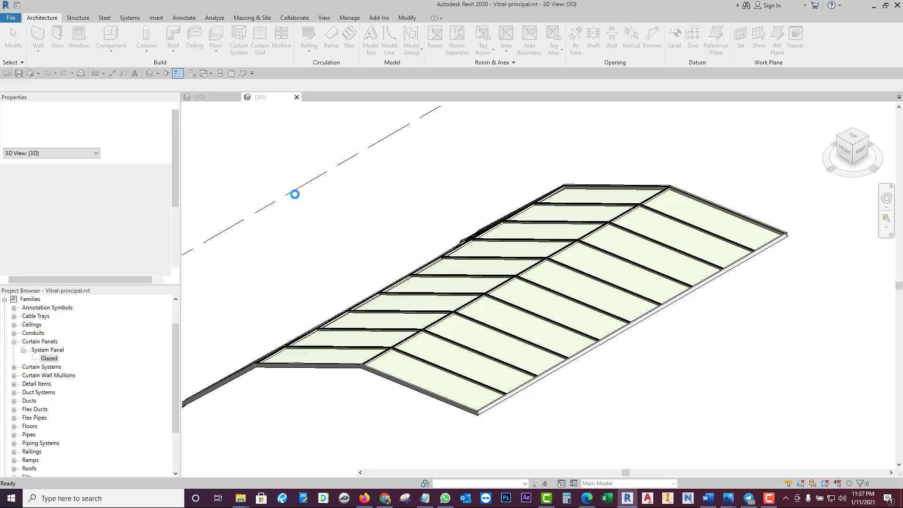
click(16, 21)
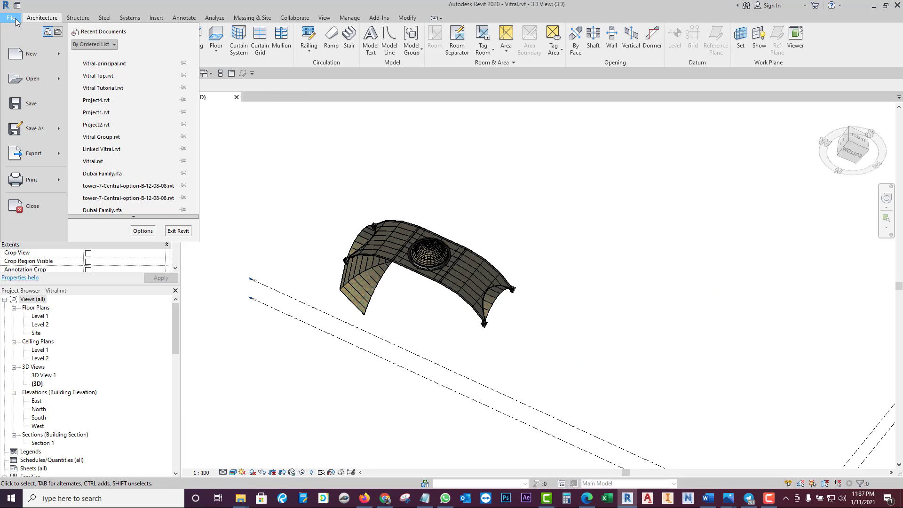
click(31, 78)
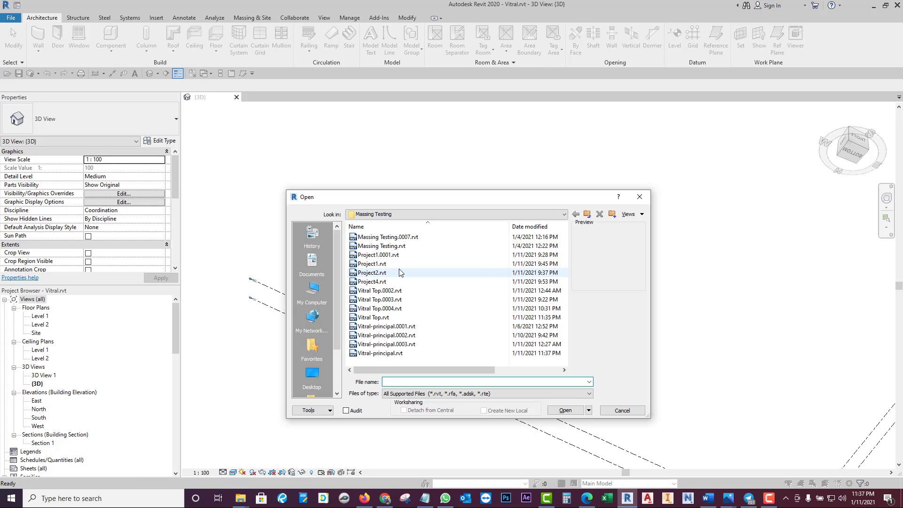
mouse_move(386, 343)
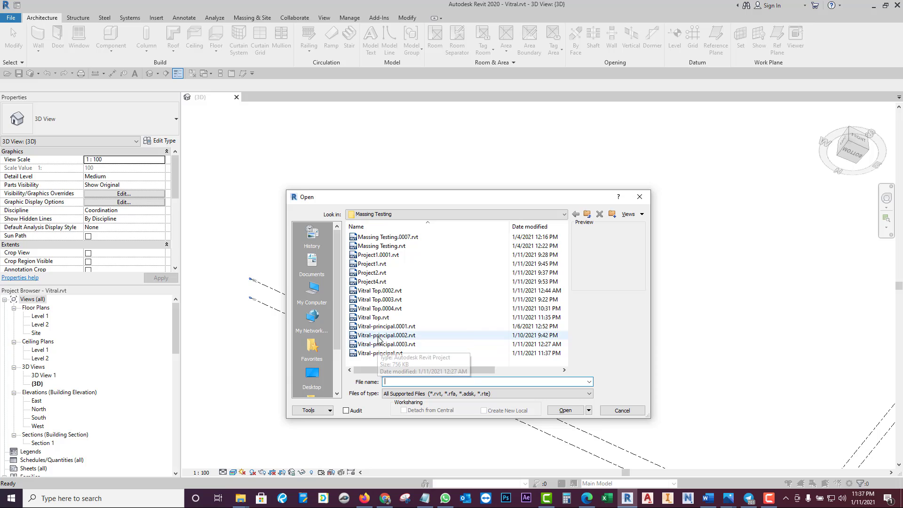
key(Escape)
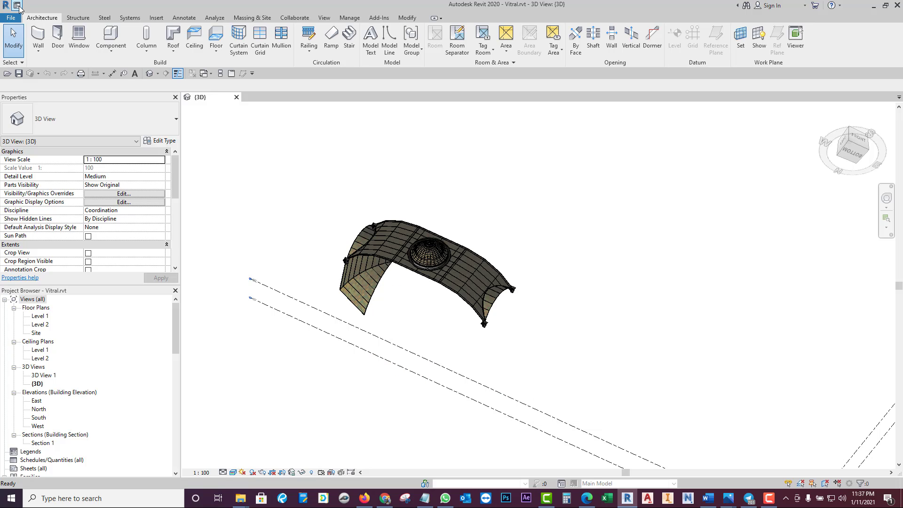
click(17, 5)
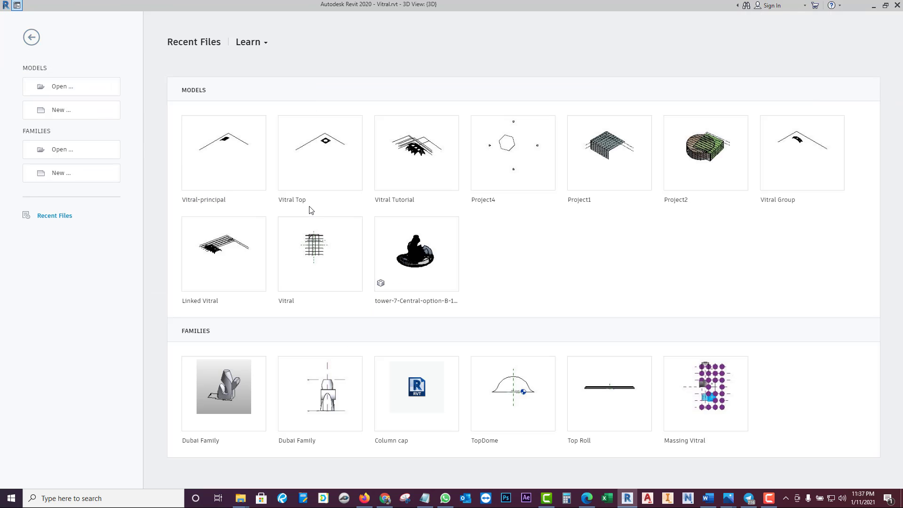
click(401, 200)
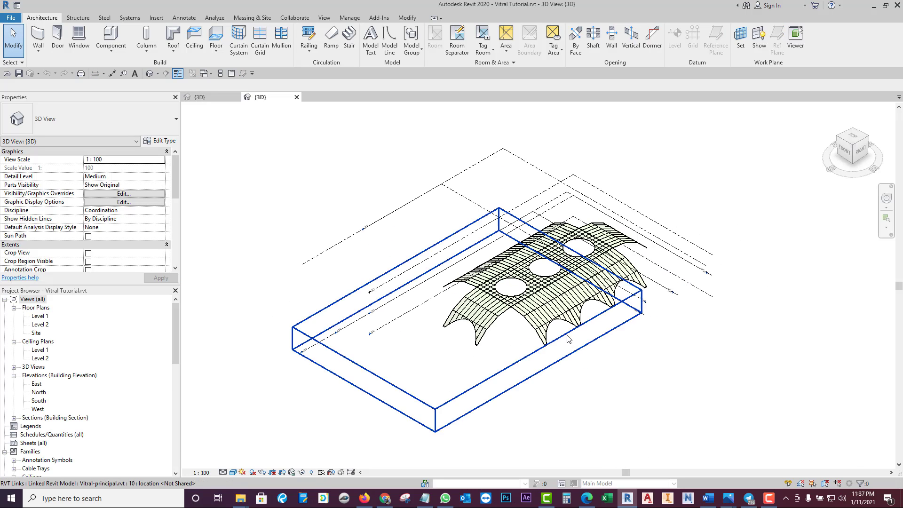
Step: Zoom into the vault with three circular openings and switch to the Manage tab
scroll(588, 330, up, 2)
scroll(604, 312, up, 2)
scroll(548, 291, up, 3)
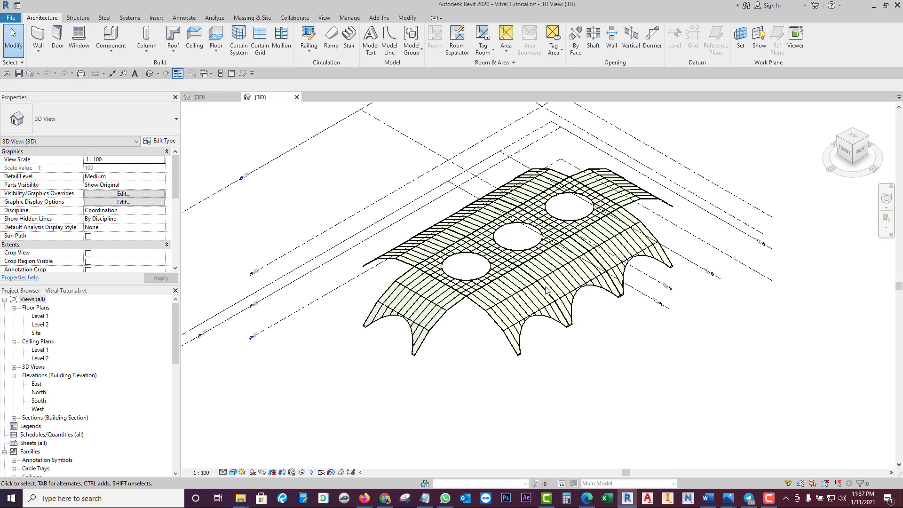
scroll(536, 361, up, 3)
scroll(543, 353, up, 1)
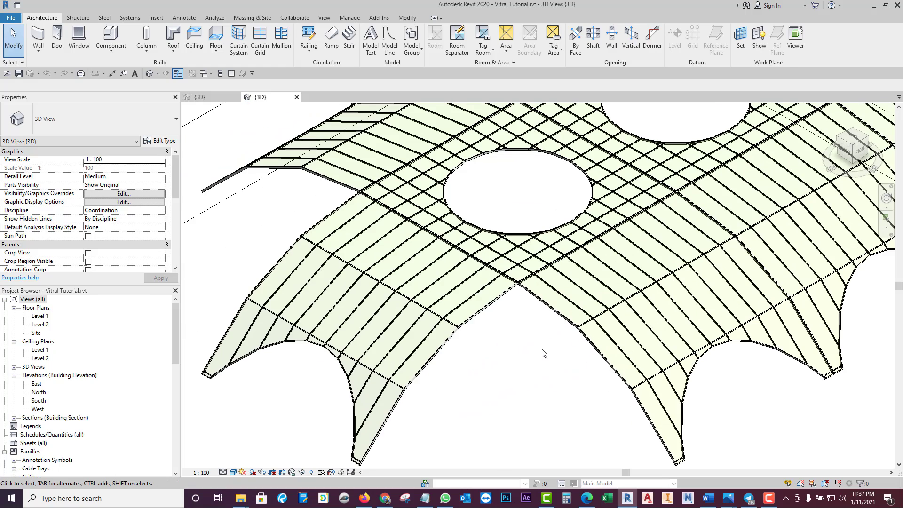
scroll(525, 360, down, 3)
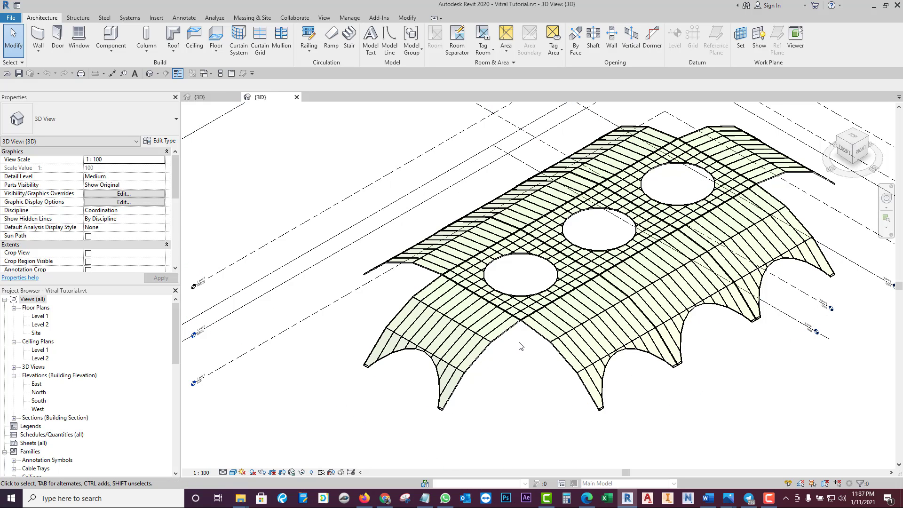
scroll(520, 346, up, 2)
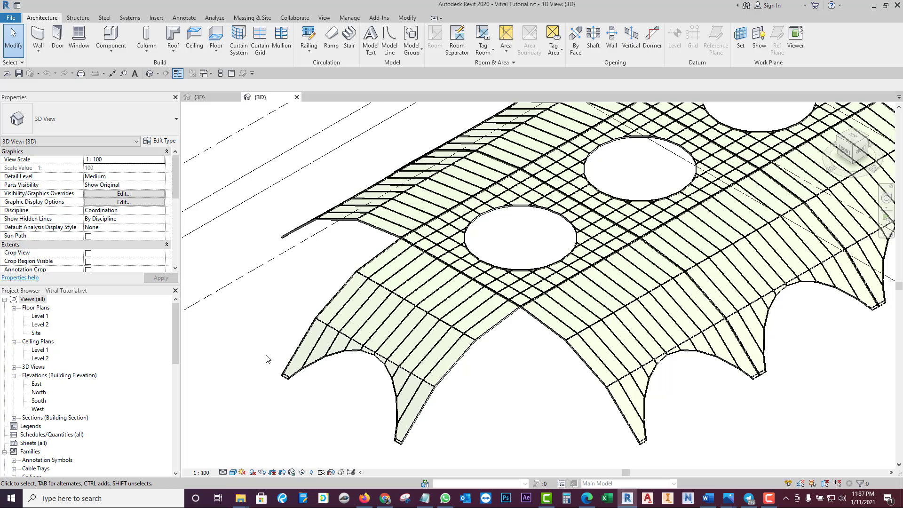
click(350, 18)
Step: Open the Material Browser and review the Appearance and Graphics tabs
click(39, 36)
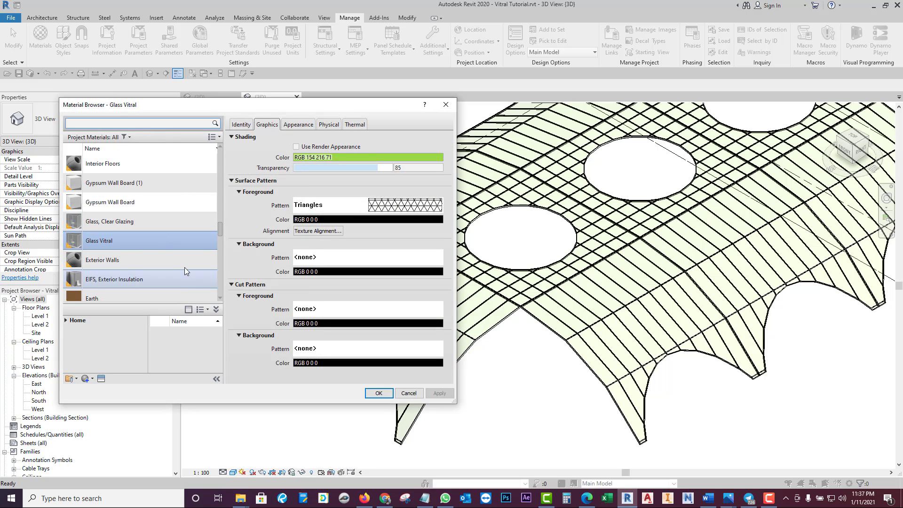
click(298, 125)
click(266, 125)
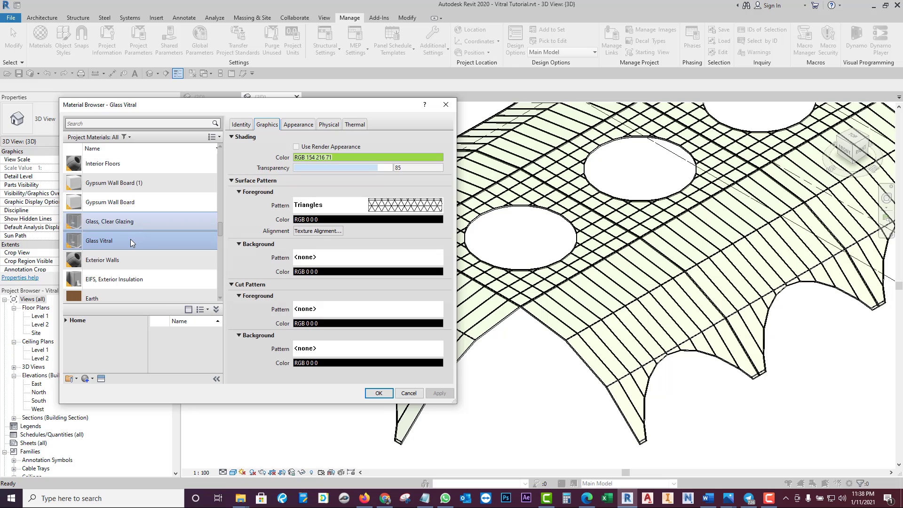
scroll(130, 243, down, 1)
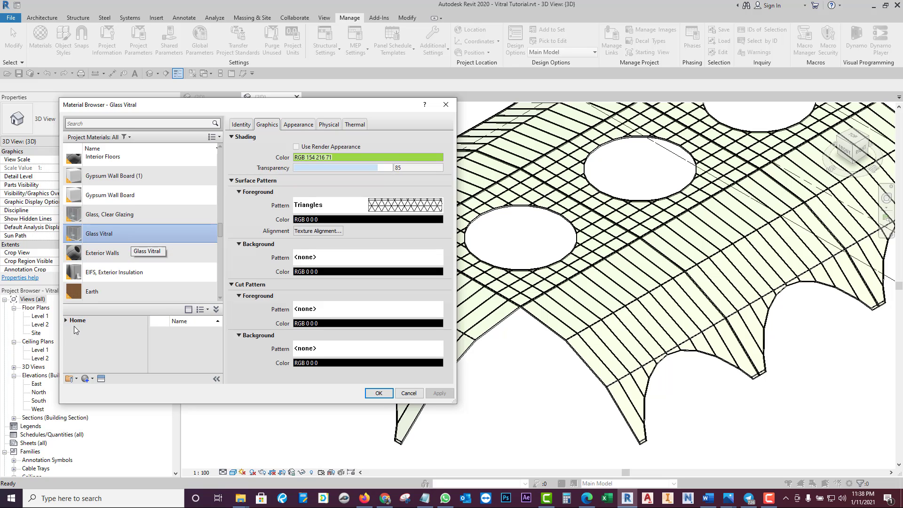
Step: Create a Default New Material and bring up the Appearance Library asset browser
click(76, 379)
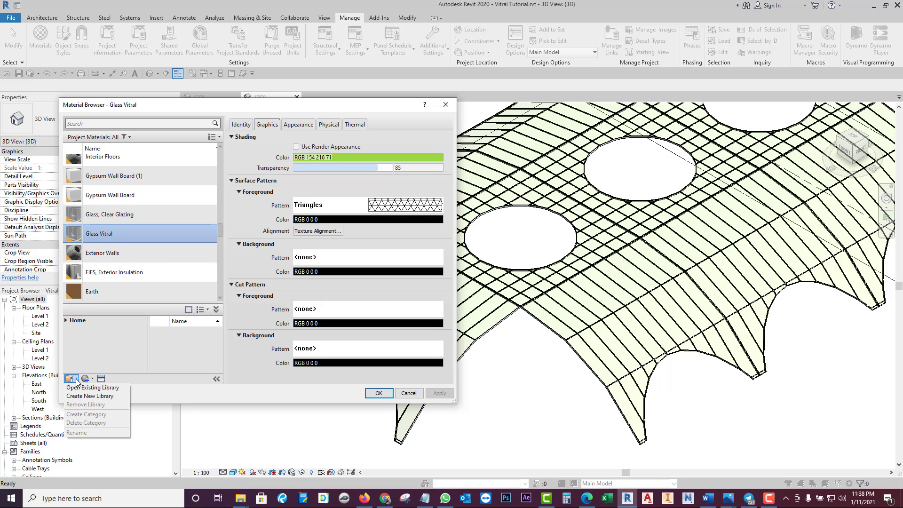
click(93, 380)
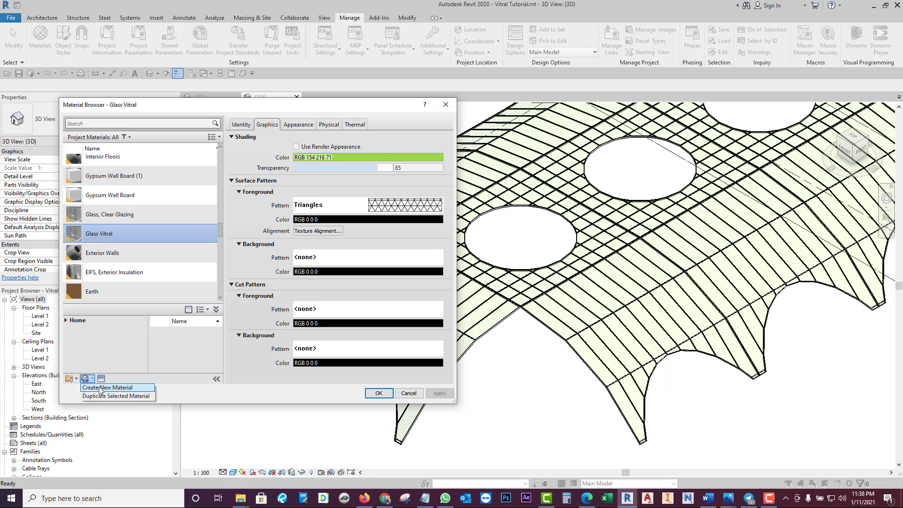
click(100, 389)
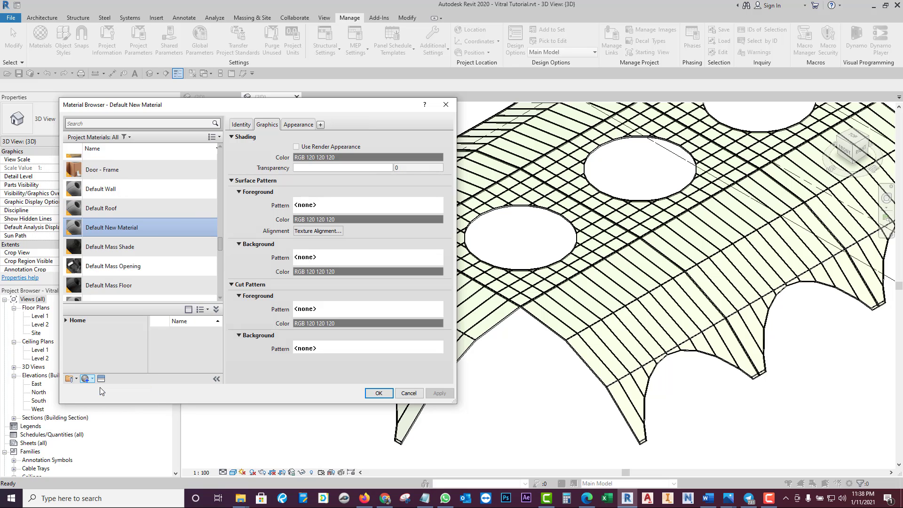
click(298, 125)
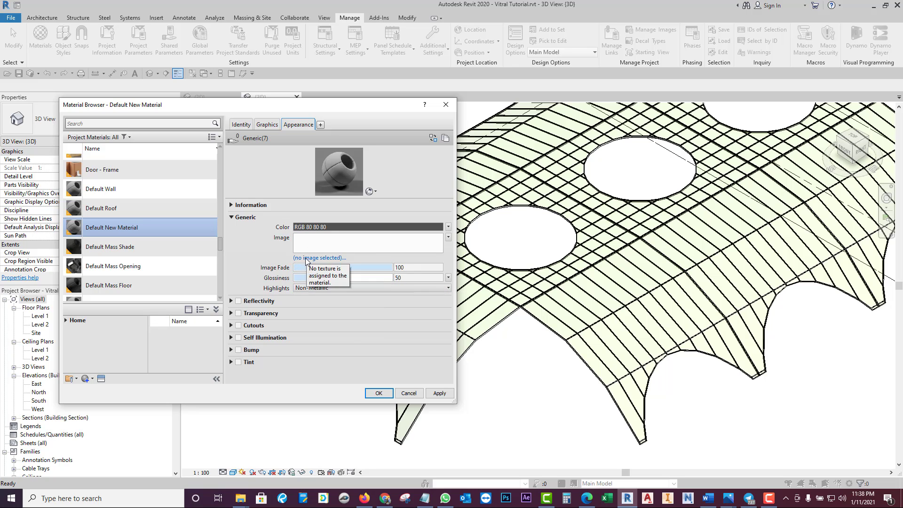
click(265, 126)
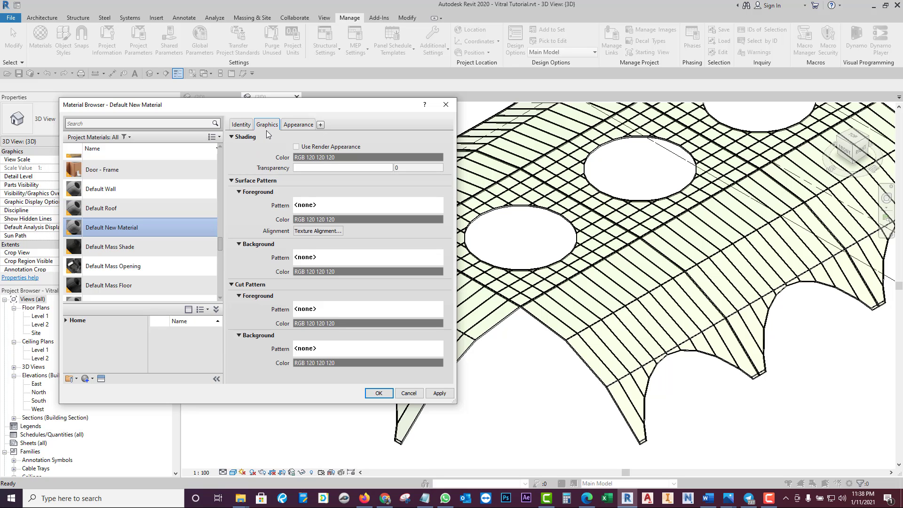
click(294, 125)
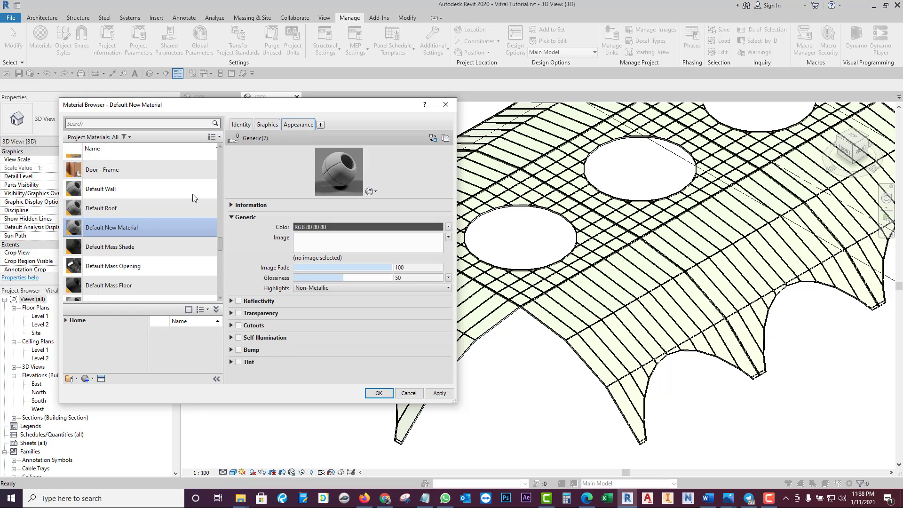
right_click(126, 231)
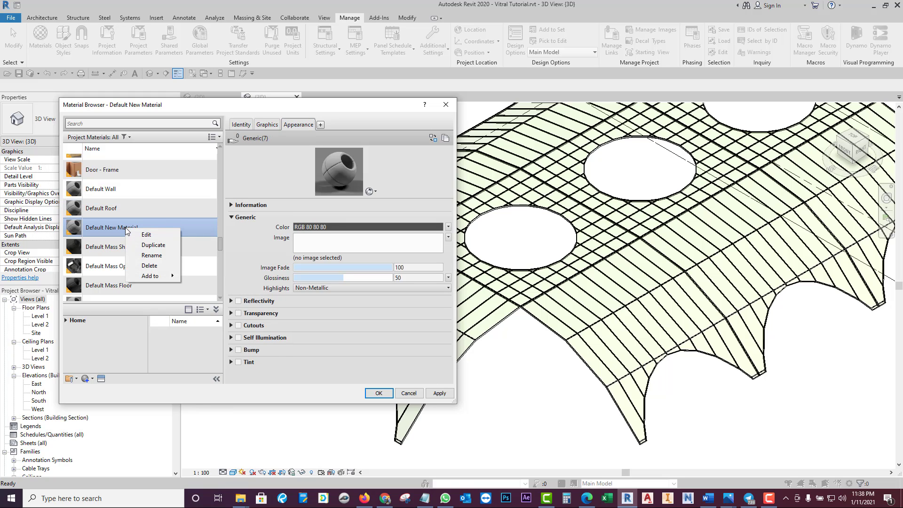
click(157, 257)
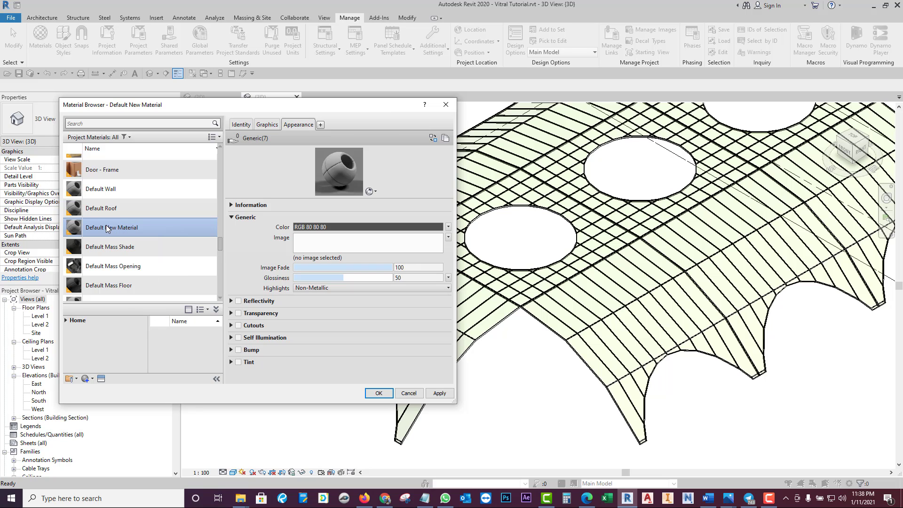
click(101, 379)
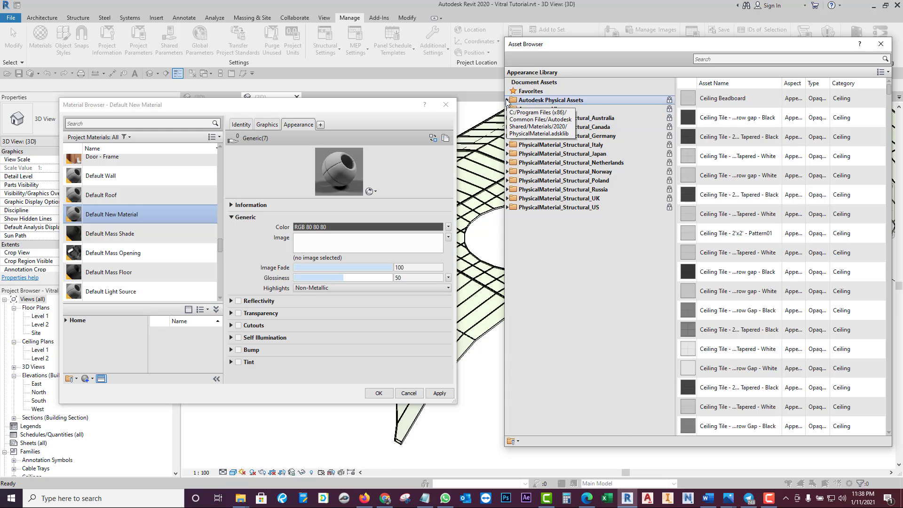
Step: Give the new material the Tiles - Mix01 - Stone and Ceramic appearance from Wall Covering > Tile
click(507, 101)
double_click(530, 350)
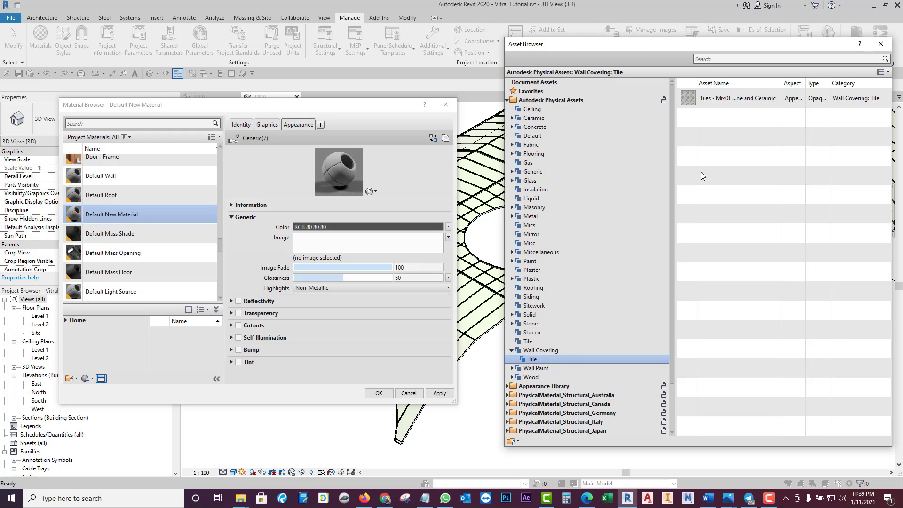
mouse_move(734, 99)
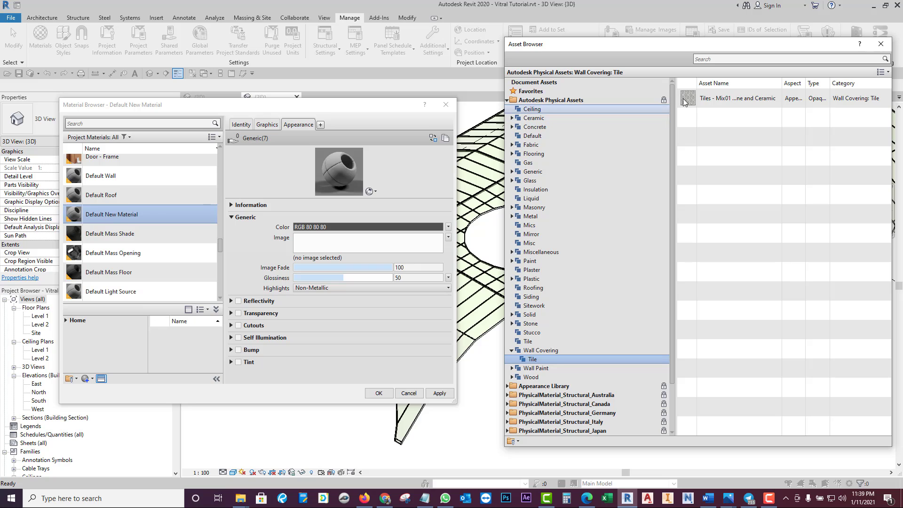
double_click(711, 100)
click(153, 214)
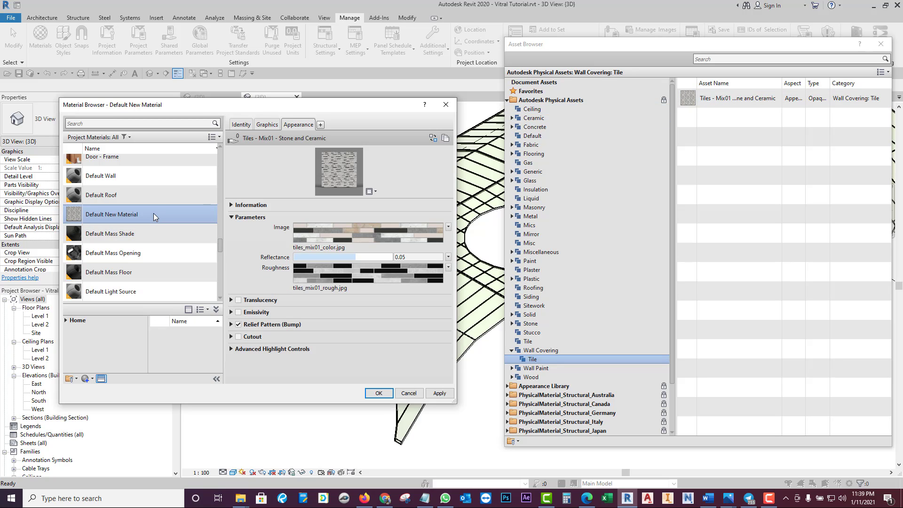
click(881, 44)
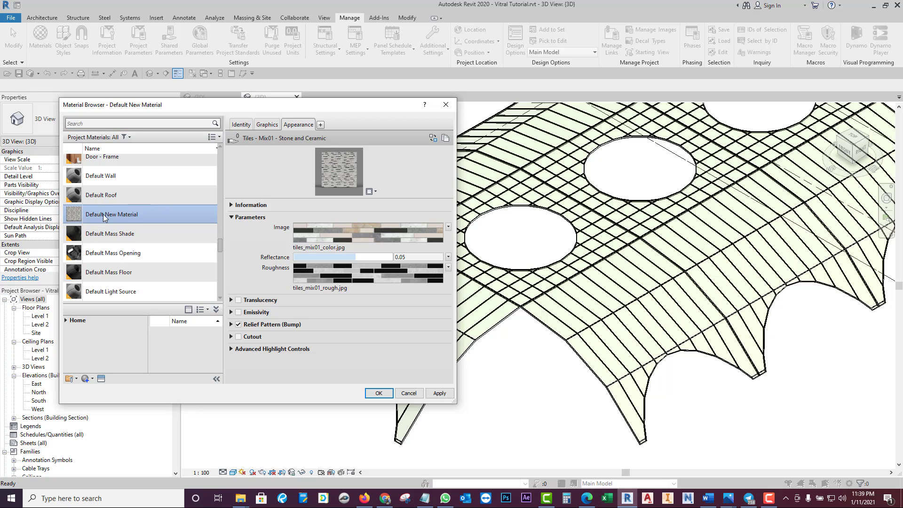
Step: Rename Default New Material to 'Vitral'
right_click(105, 213)
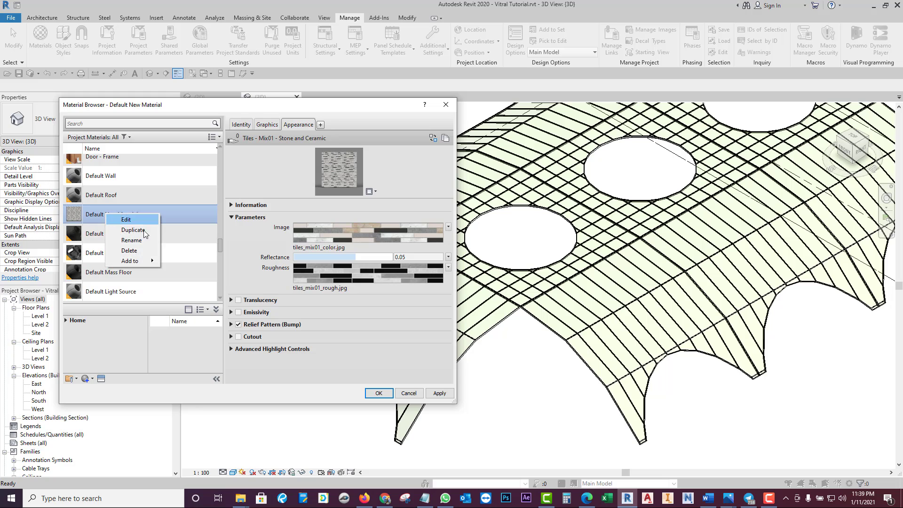
click(139, 241)
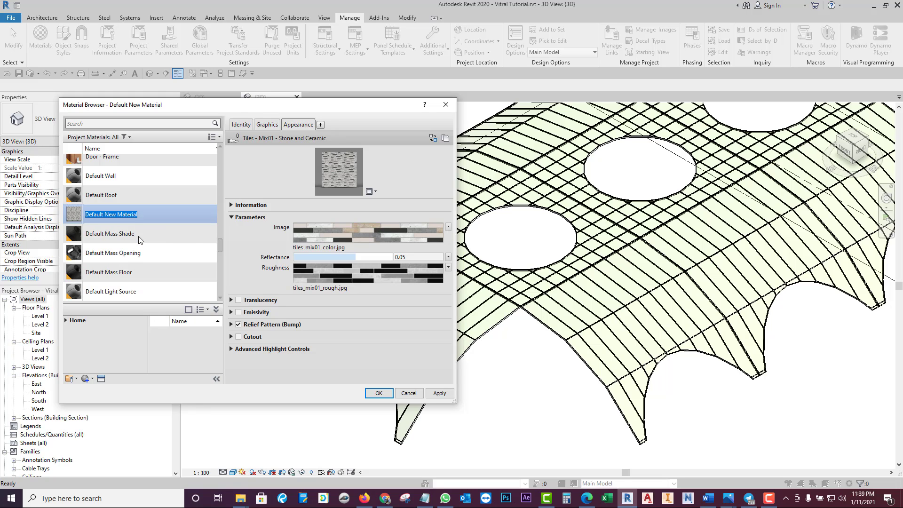
text(Vitral)
click(129, 197)
click(125, 163)
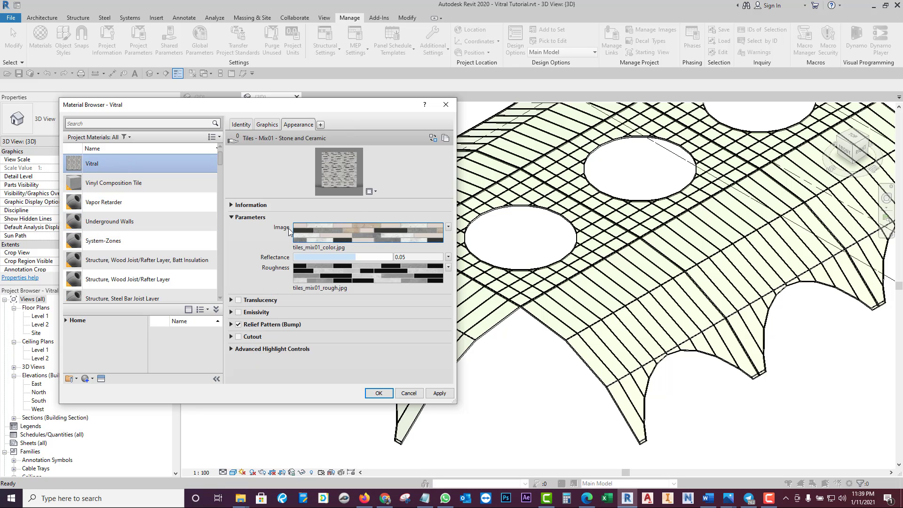
Step: Preview tiles_mix01_color.jpg without replacing it, then bring up the tiles_mix01_rough.jpg roughness texture settings
click(313, 236)
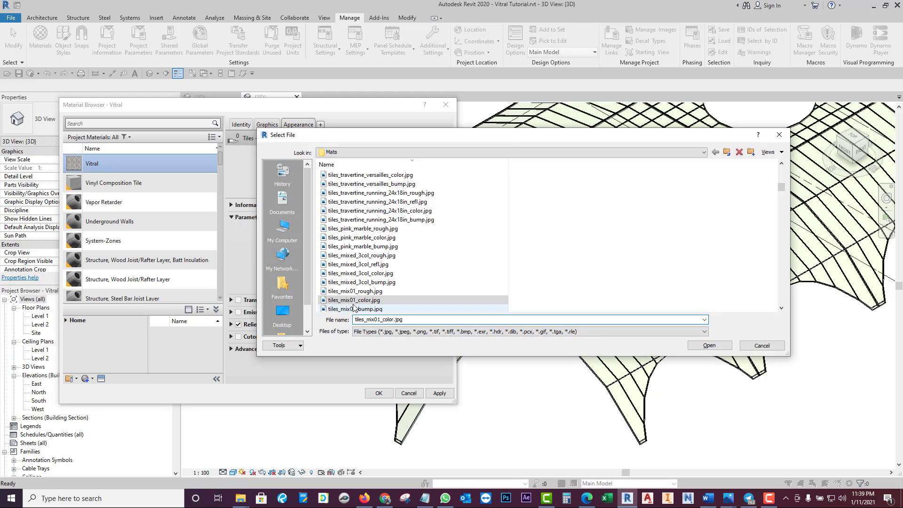
click(349, 303)
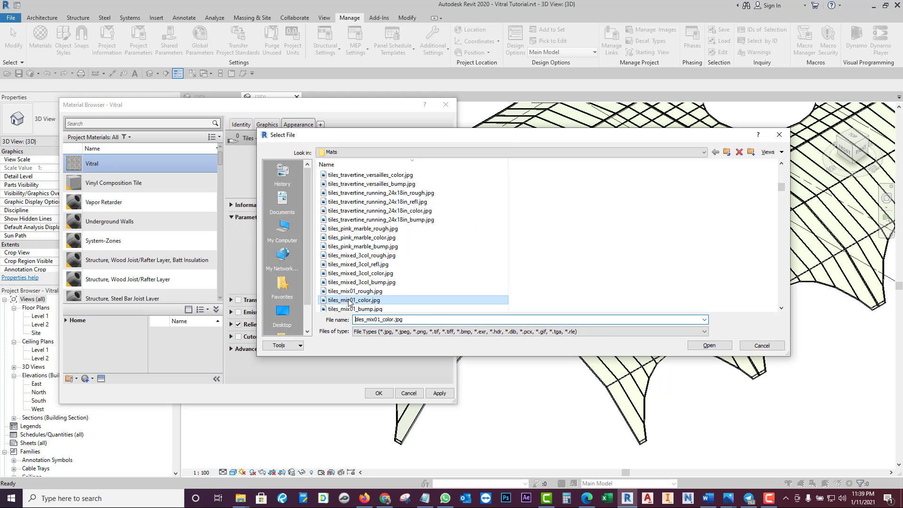
right_click(349, 303)
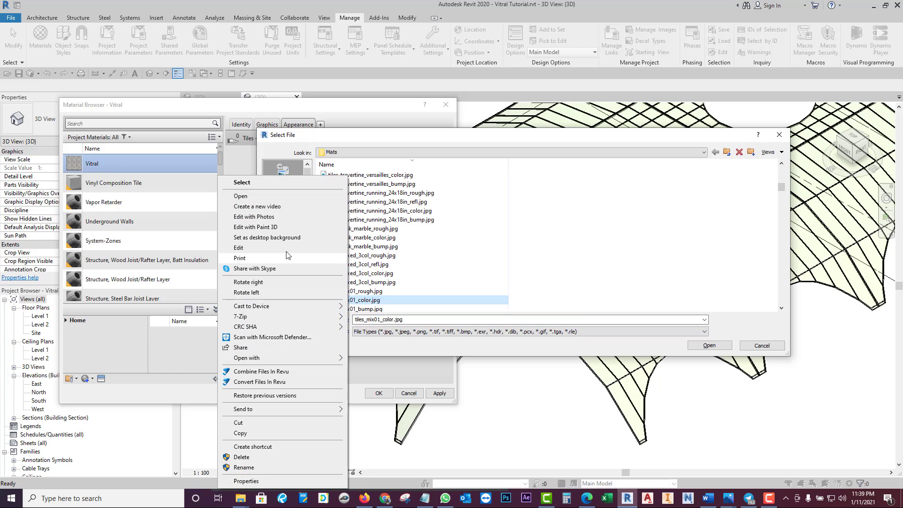
click(243, 197)
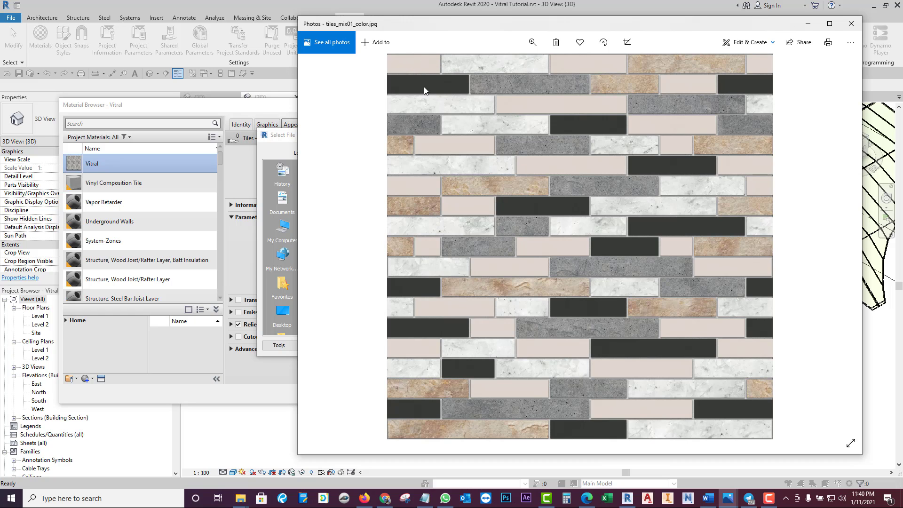
click(851, 24)
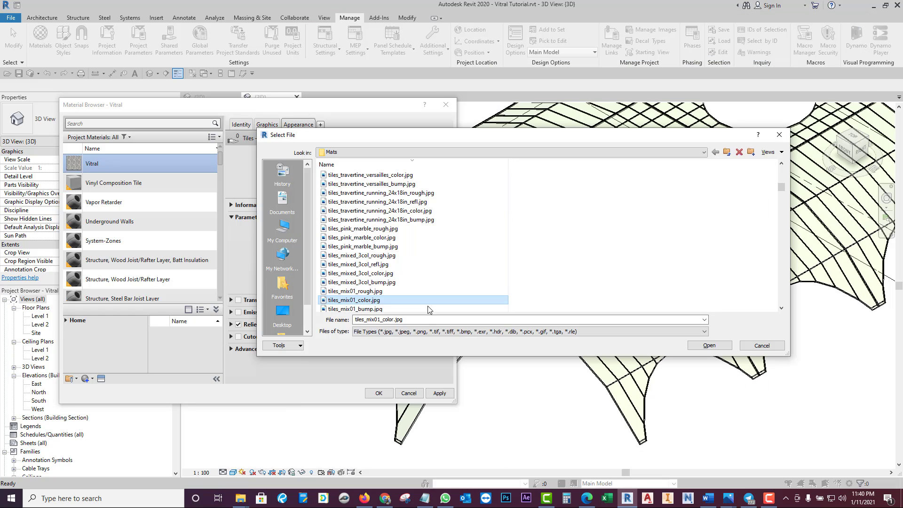
click(753, 347)
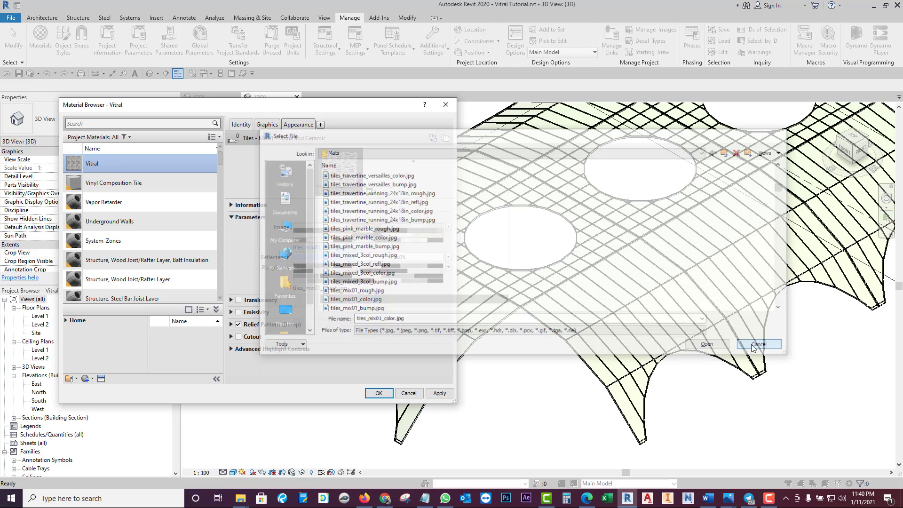
click(317, 273)
right_click(317, 273)
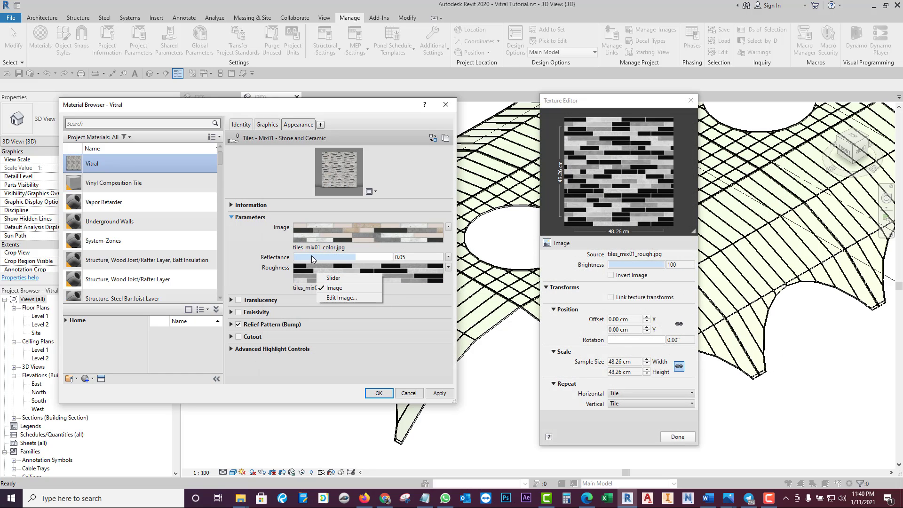
Step: Preview tiles_mix01_rough.jpg in an image viewer, keeping the roughness image unchanged
click(306, 289)
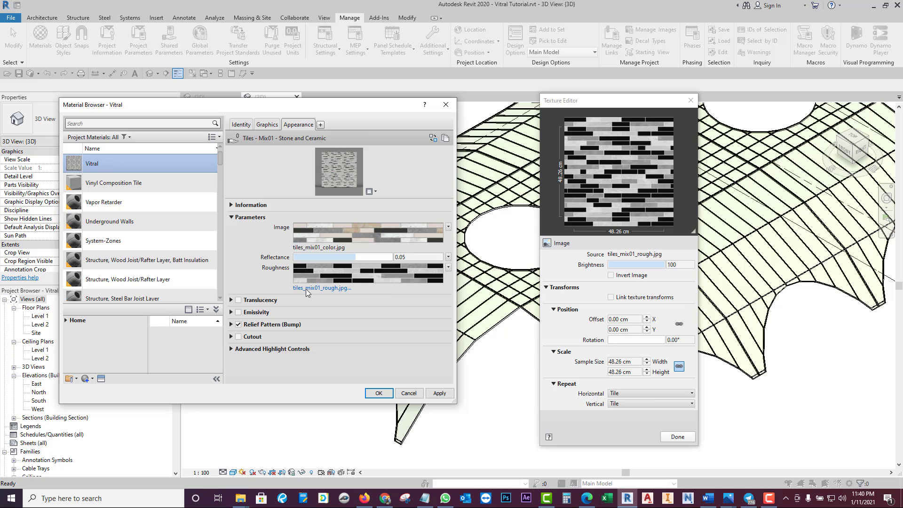
right_click(336, 303)
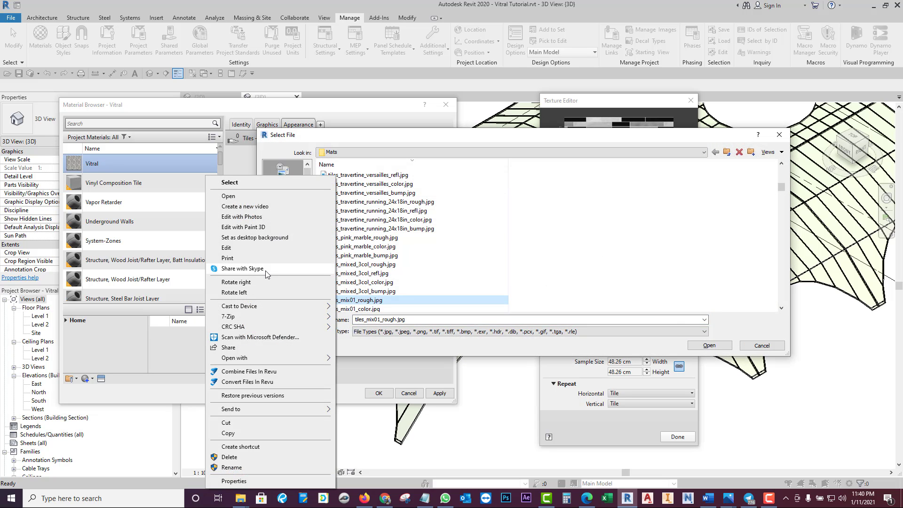
click(233, 197)
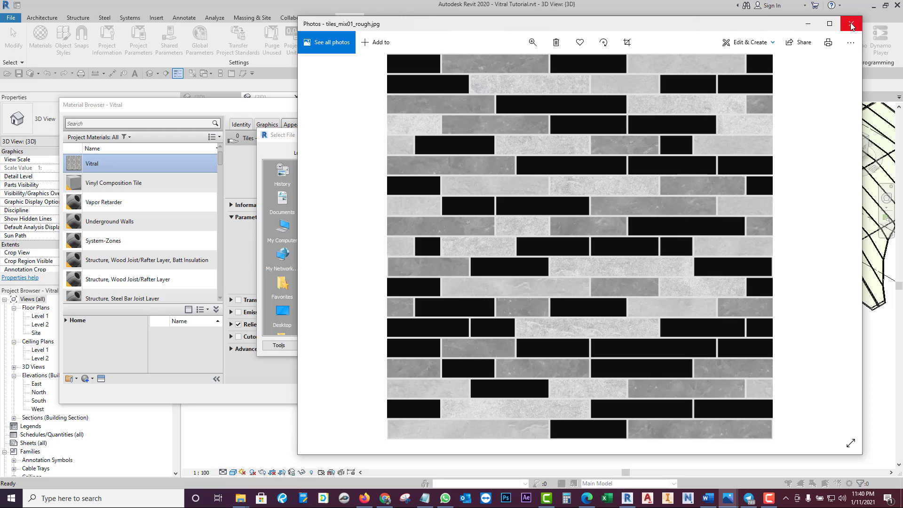
click(852, 26)
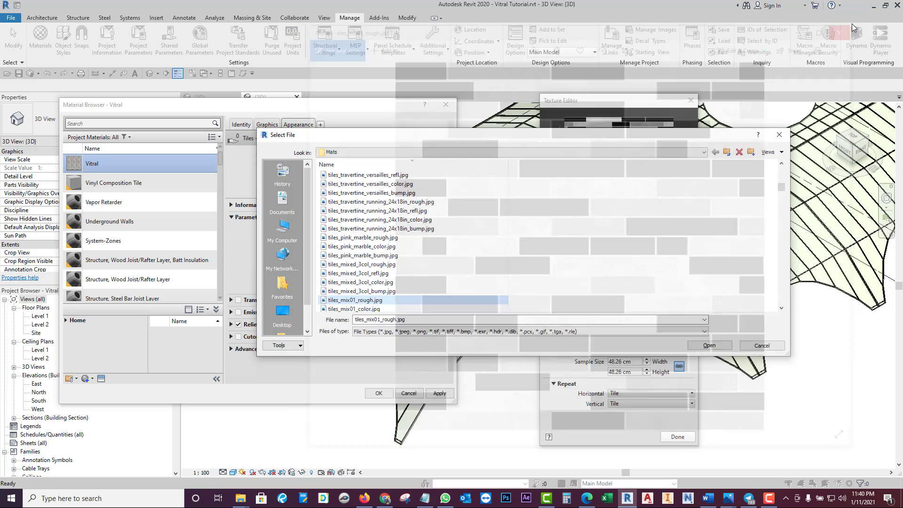
click(780, 135)
Step: Preview the colour image tiles_mix01_color.jpg in the image viewer, then close it
click(328, 232)
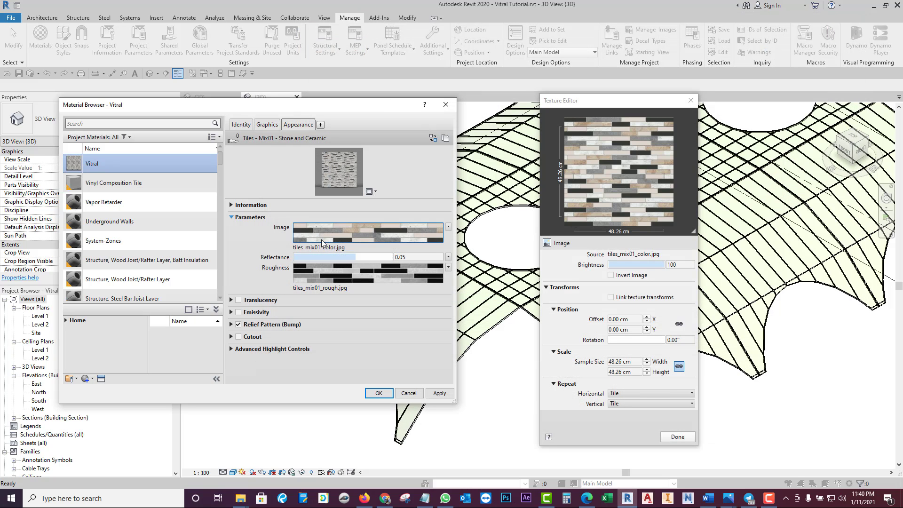
click(322, 247)
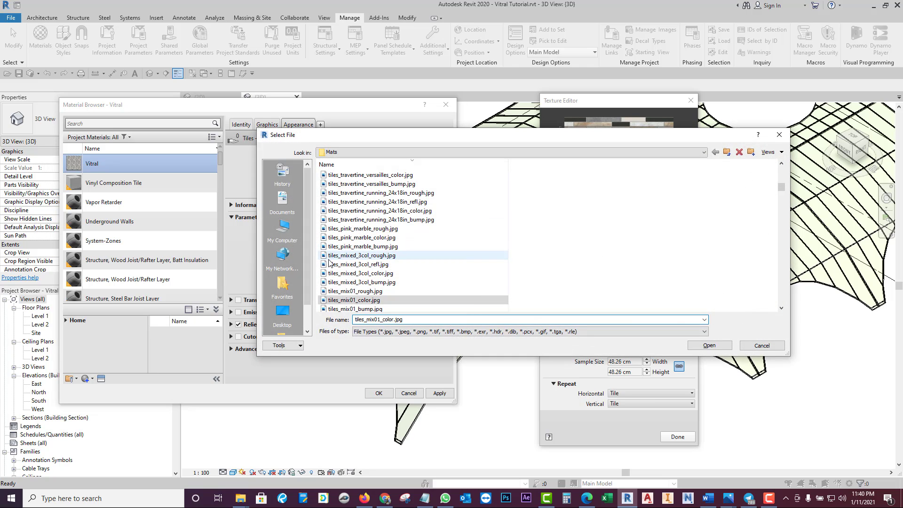
right_click(344, 301)
click(294, 253)
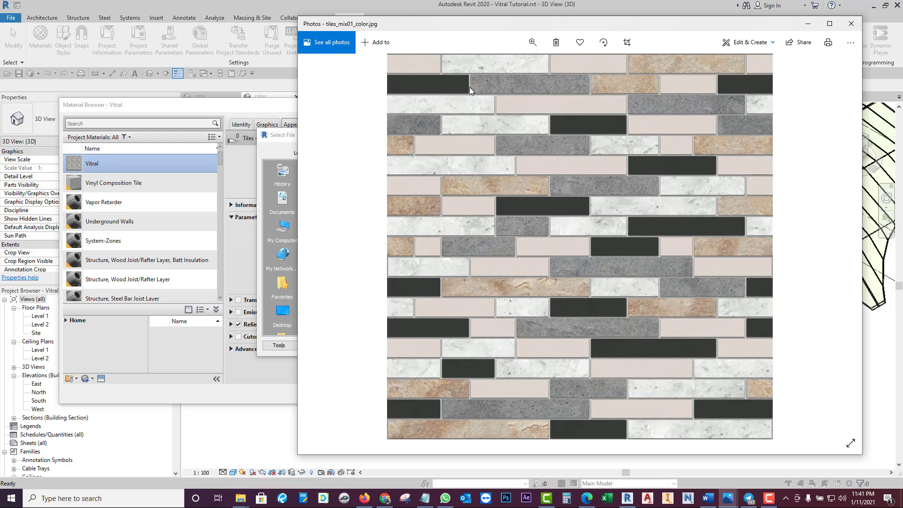
click(851, 26)
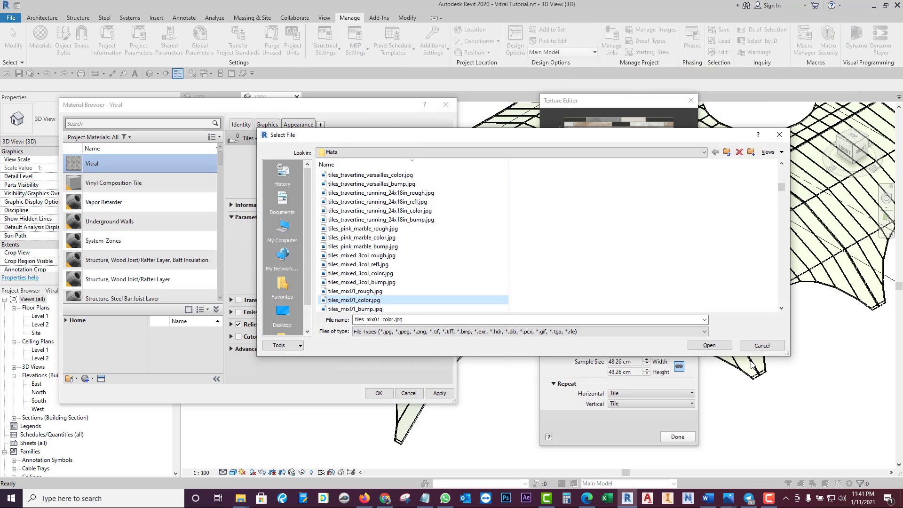
Step: Preview tiles_mix01_rough.jpg, then close the file picker and Texture Editor unchanged
click(762, 345)
click(408, 307)
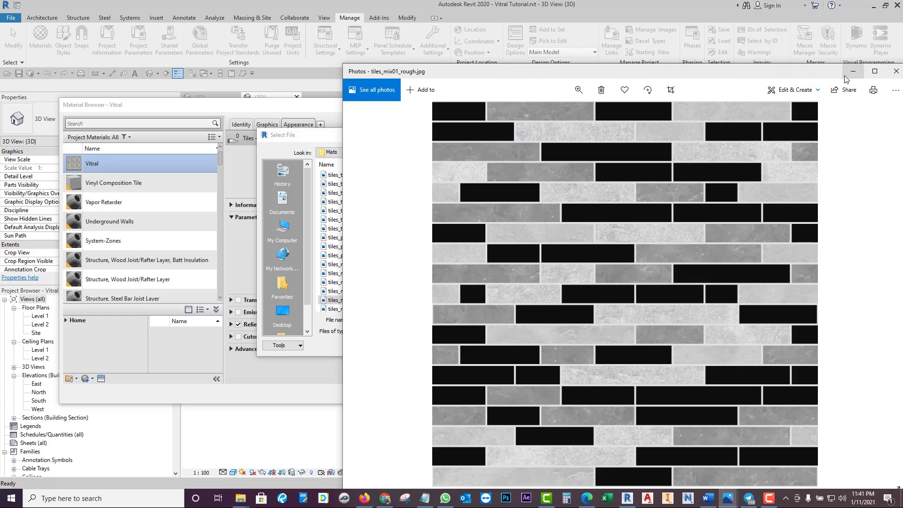
drag(818, 71, 737, 66)
click(815, 66)
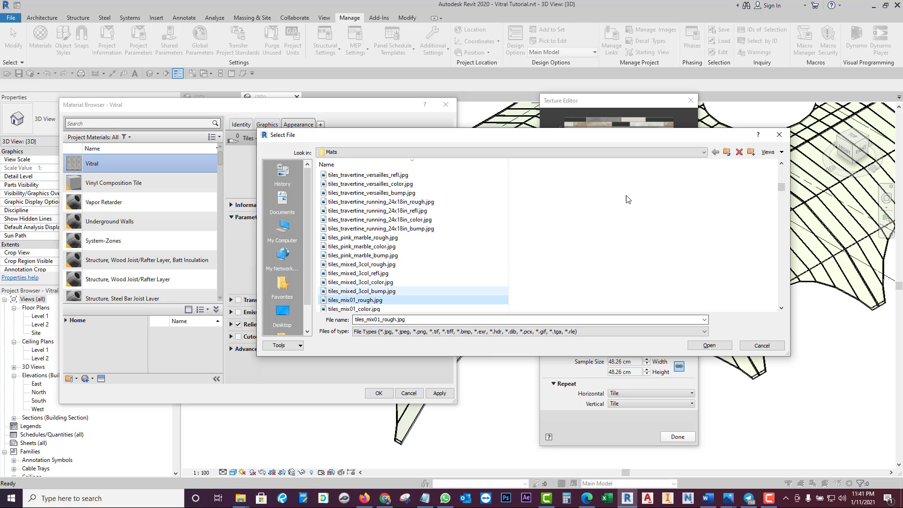
click(778, 134)
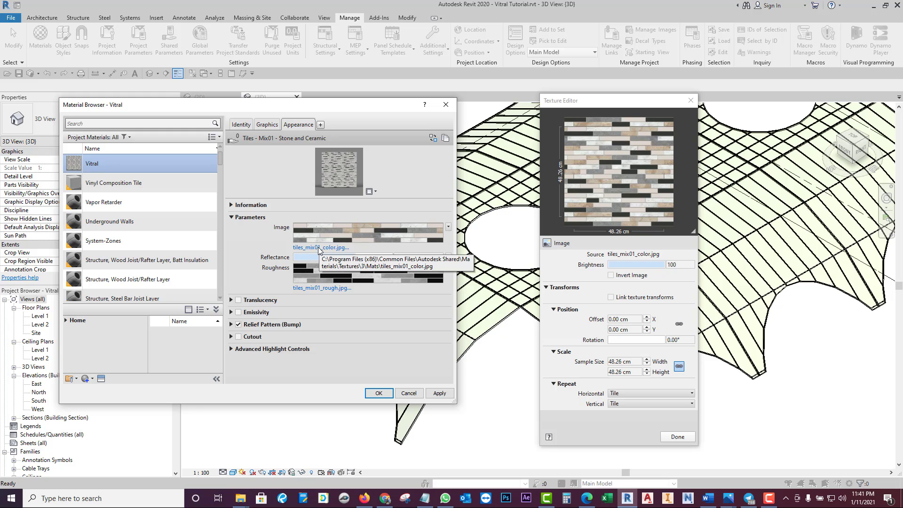
mouse_move(368, 274)
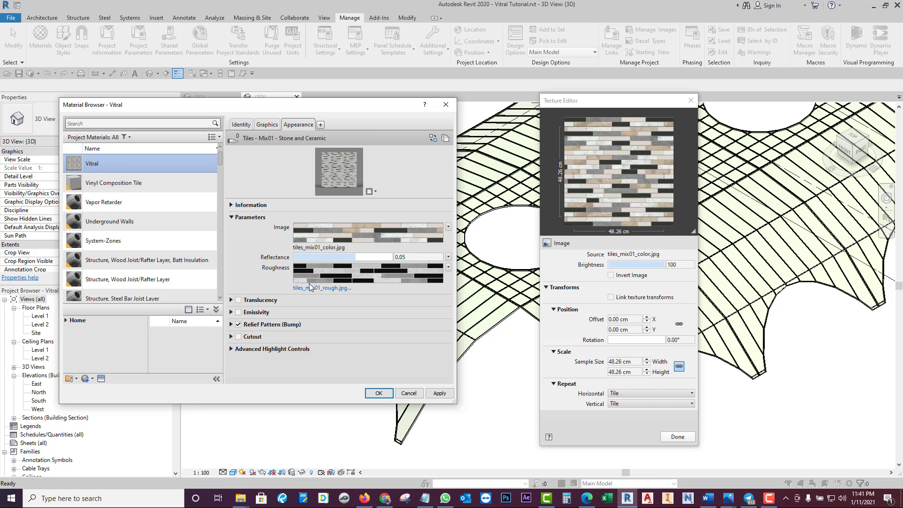
click(690, 100)
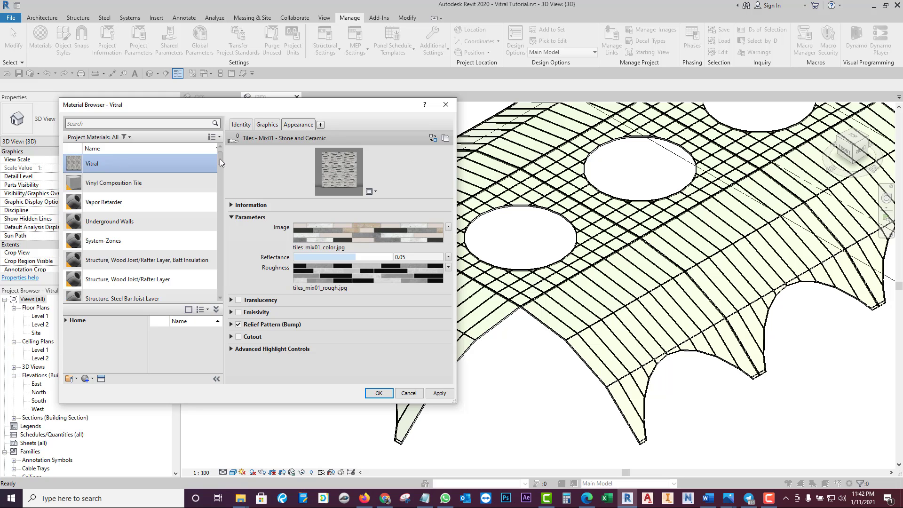
Step: Give Vitral a green shading colour (RGB 138 187 36) with transparency 50
click(261, 125)
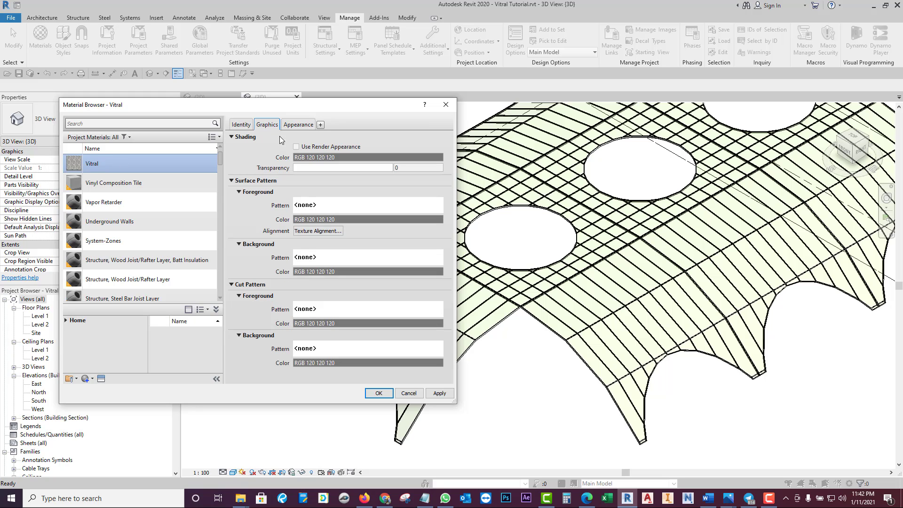
click(343, 158)
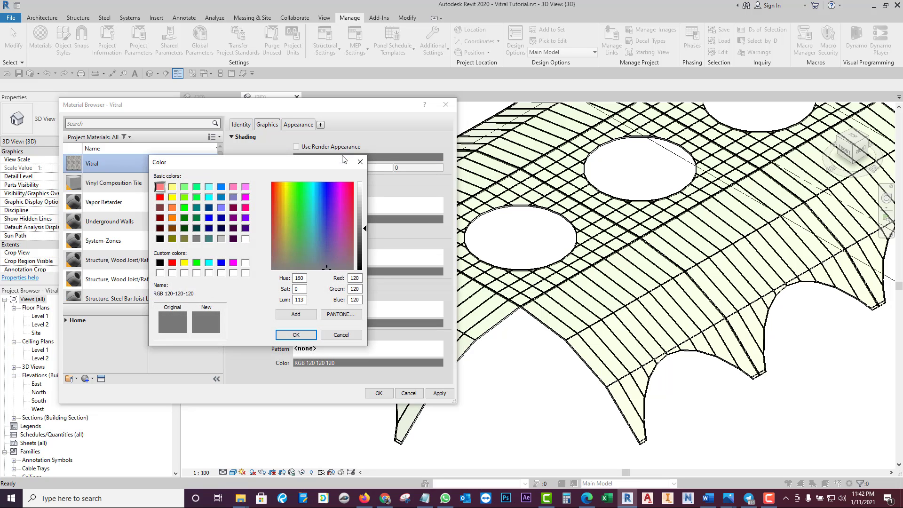
click(290, 210)
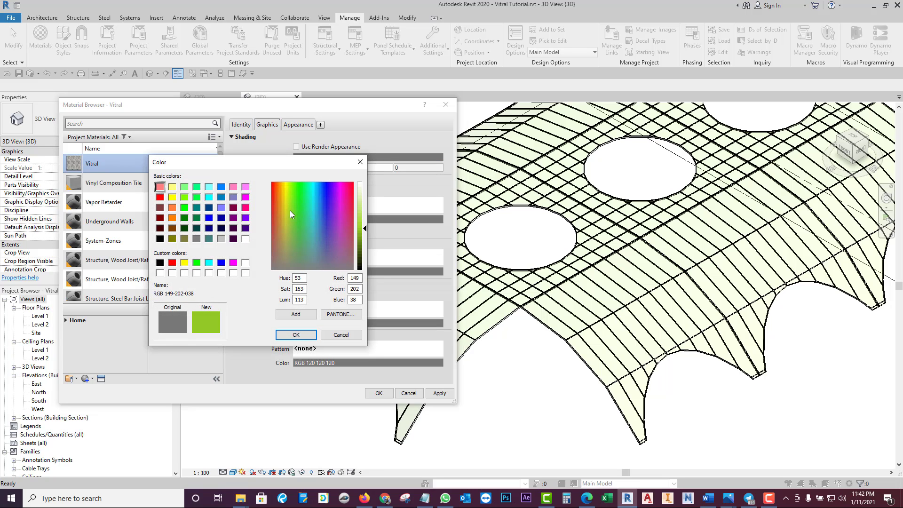
click(365, 232)
click(296, 335)
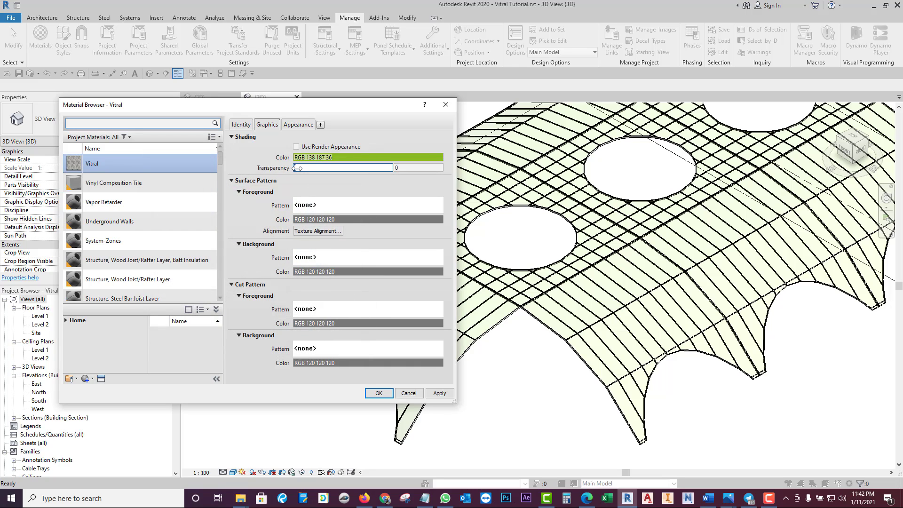
mouse_move(297, 168)
mouse_down()
mouse_move(381, 168)
mouse_move(343, 174)
mouse_up()
click(399, 168)
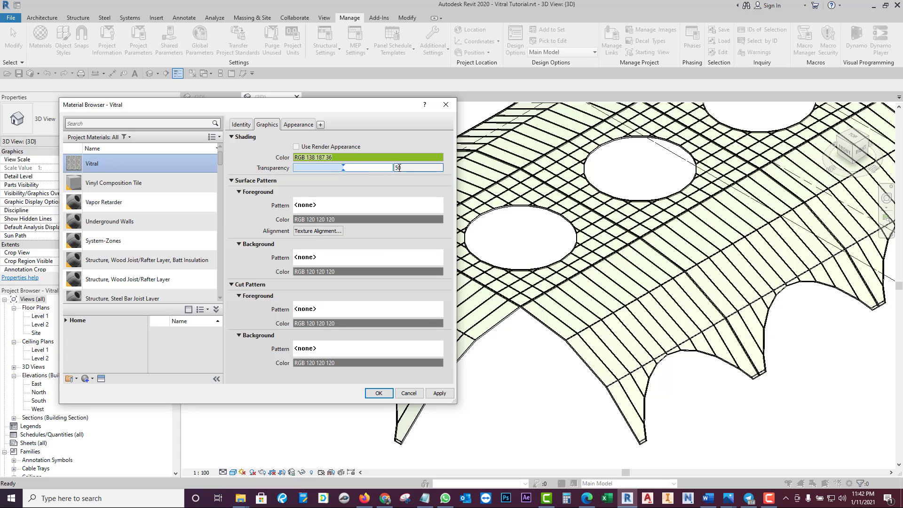
key(Return)
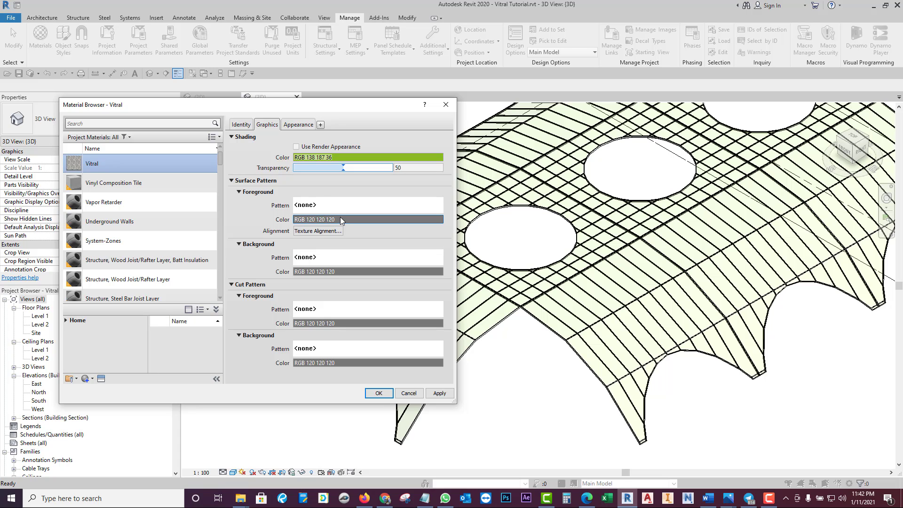
Step: Set the surface foreground pattern to the Drafting Triangles pattern and apply it
click(339, 206)
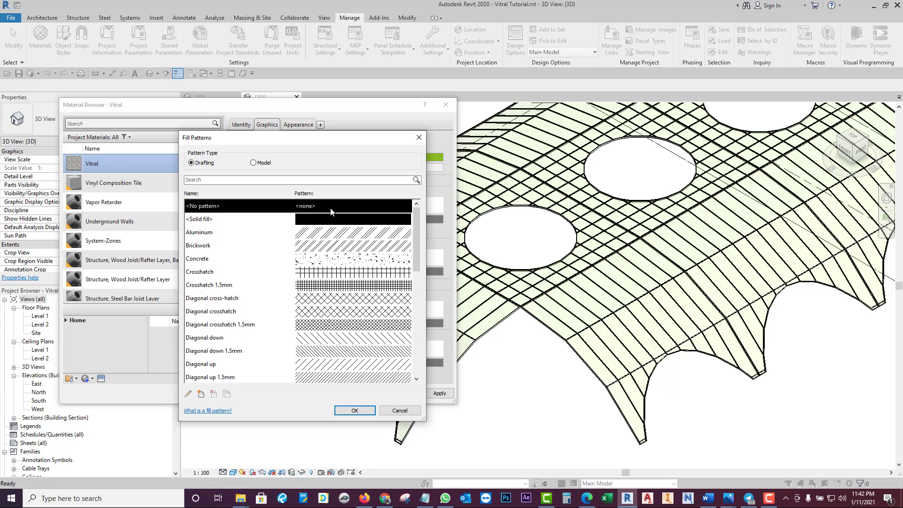
click(253, 163)
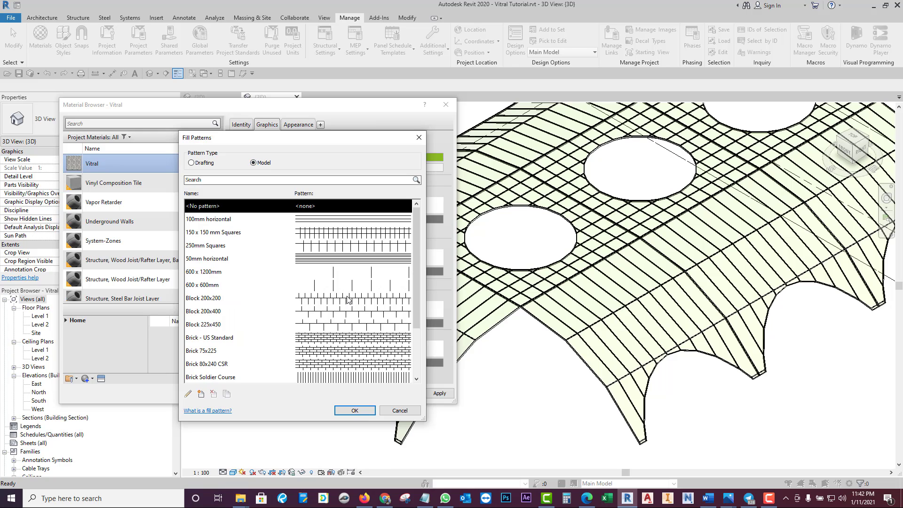
scroll(349, 300, down, 3)
scroll(332, 303, up, 3)
scroll(330, 304, down, 3)
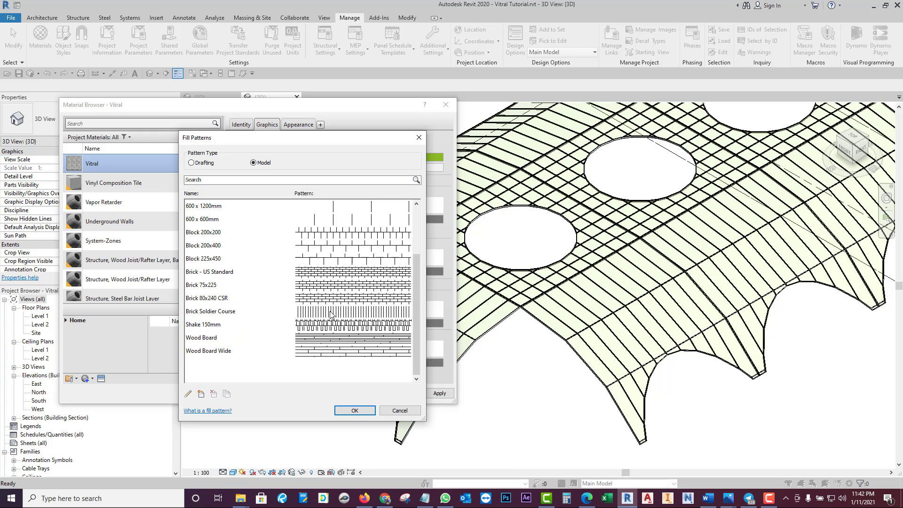
scroll(320, 260, up, 3)
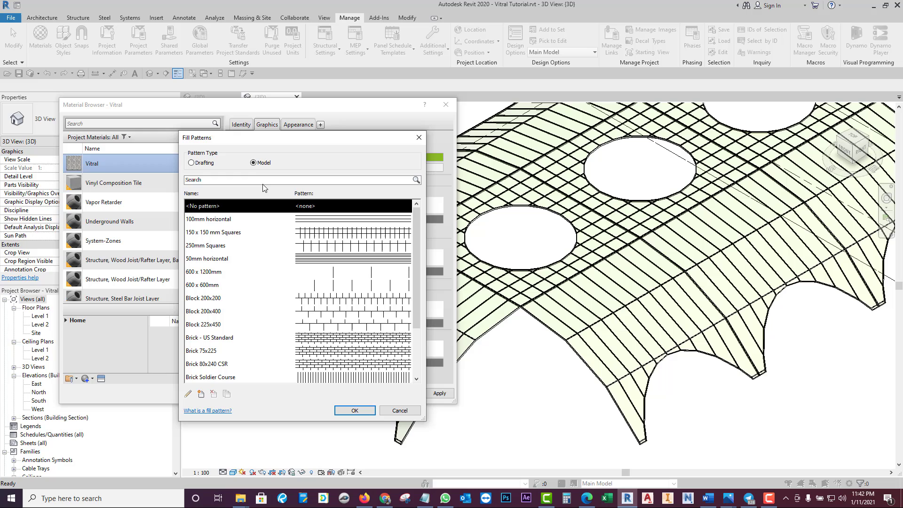
click(192, 163)
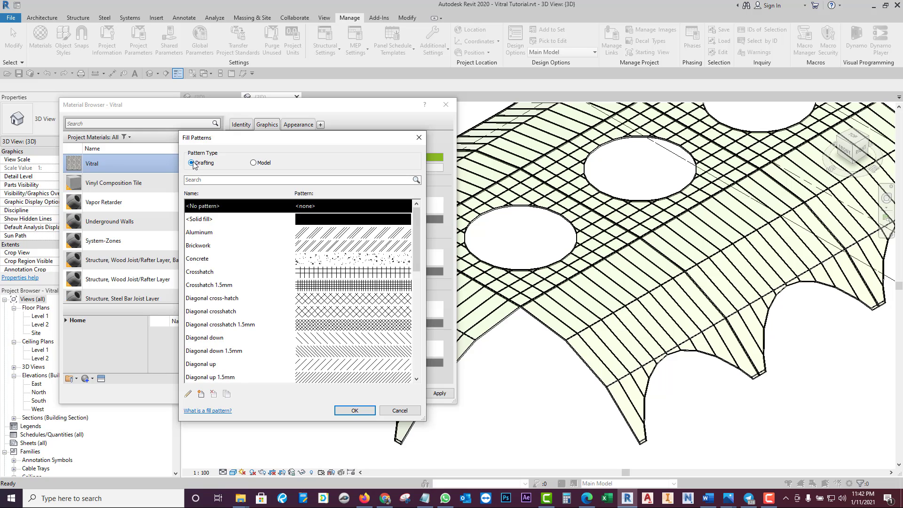
scroll(337, 338, down, 10)
click(328, 288)
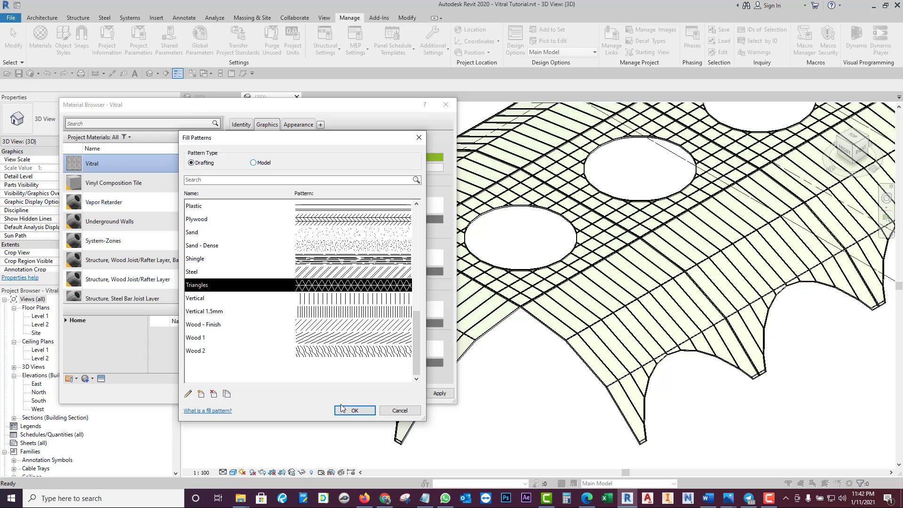
click(356, 412)
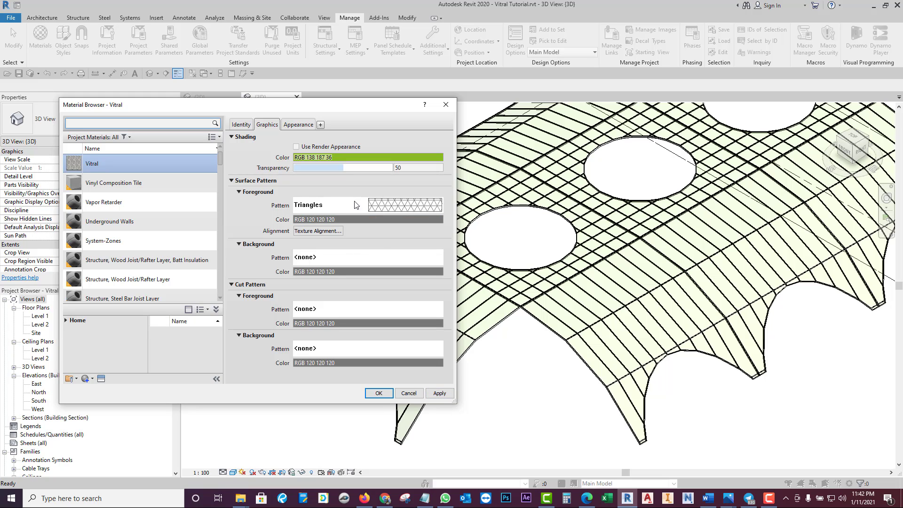
click(438, 394)
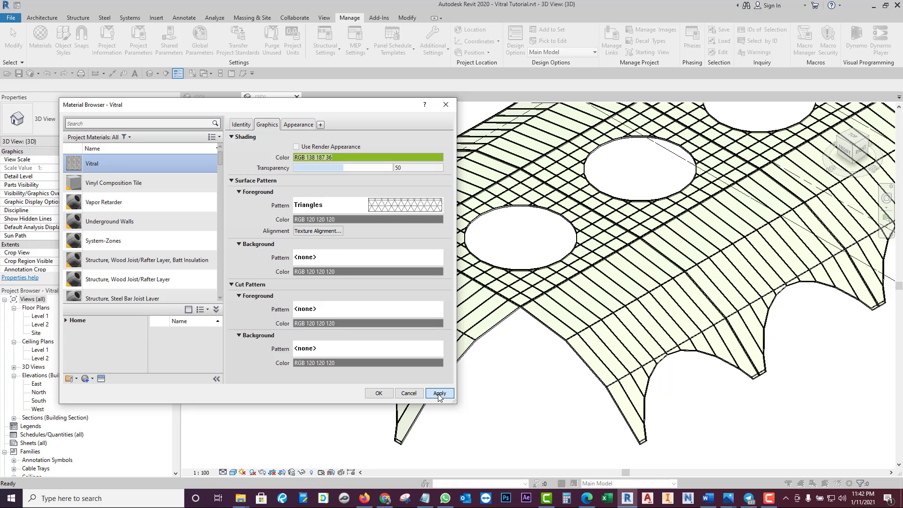
Step: Add Vitral to both the Favorites and Massing Class libraries, then close the Material Browser
right_click(155, 163)
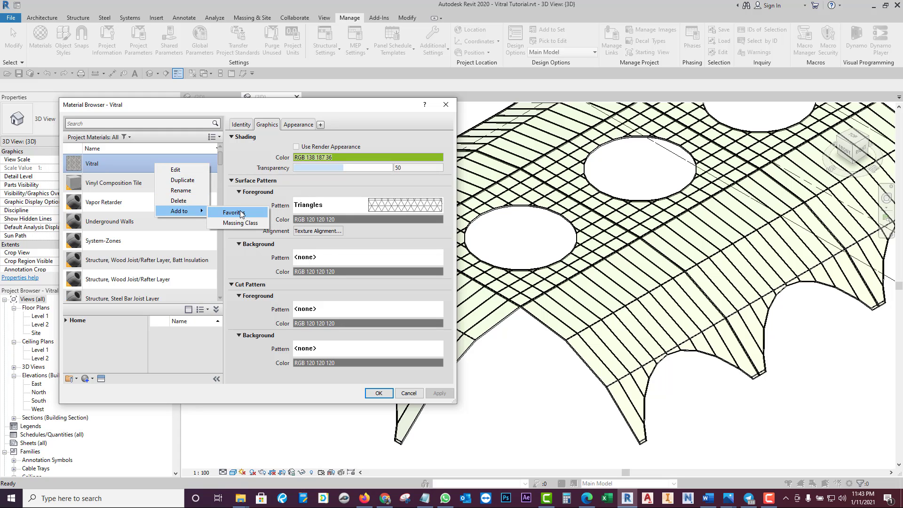
click(241, 215)
right_click(166, 156)
mouse_move(191, 205)
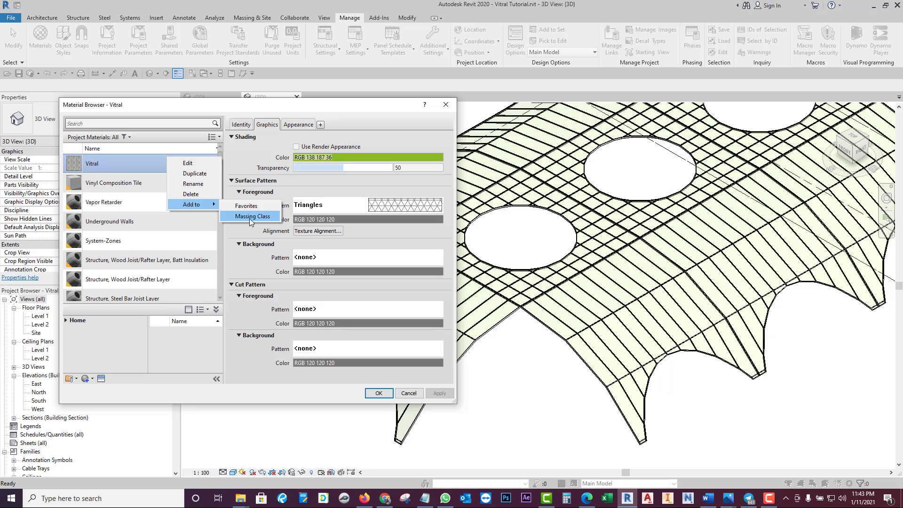
click(251, 217)
click(379, 394)
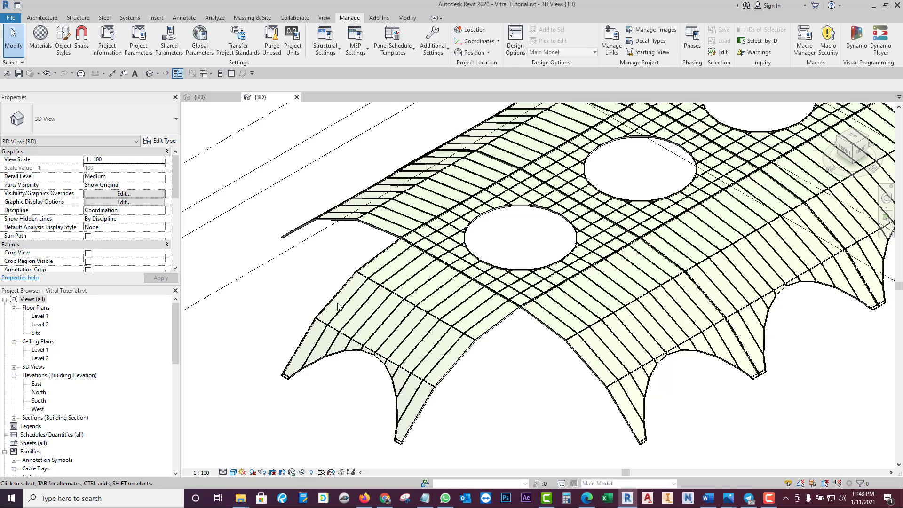
Step: Close Vitral Tutorial with its changes saved and open the Vitral-principal project
scroll(392, 292, down, 2)
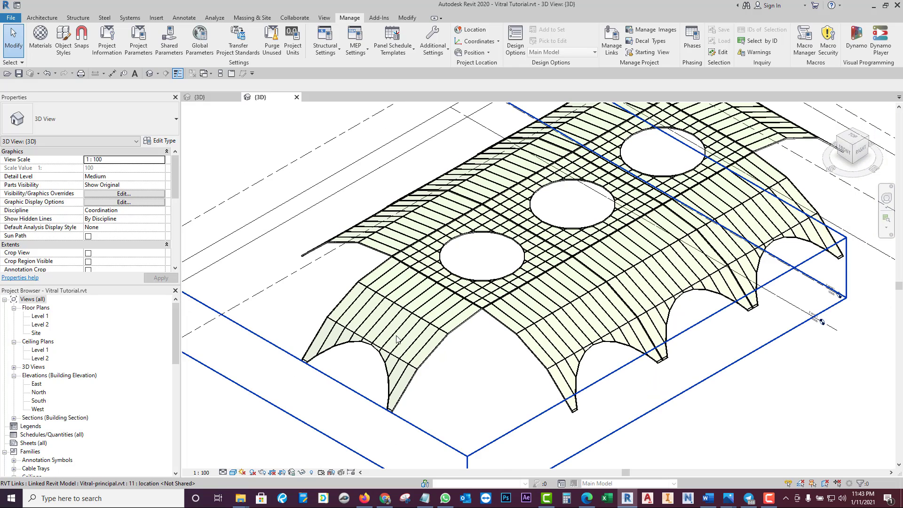
shift+middle_drag(396, 339, 263, 117)
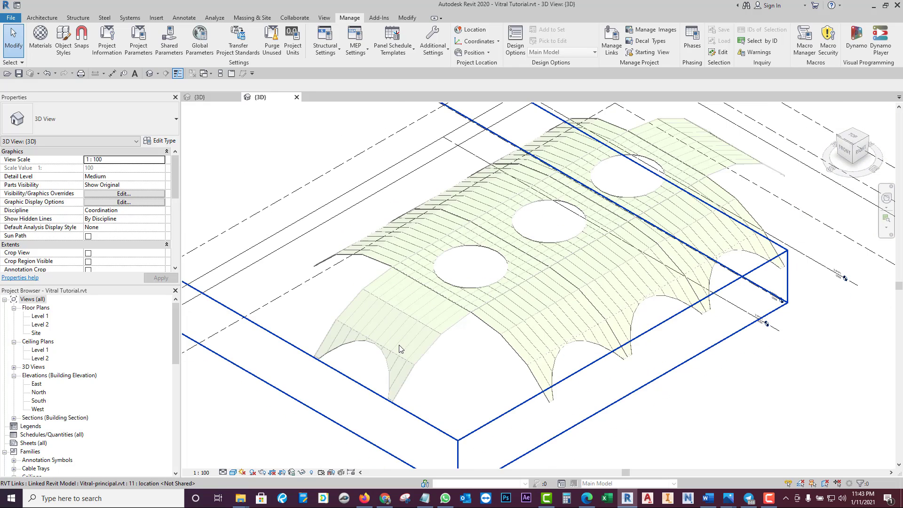
click(298, 97)
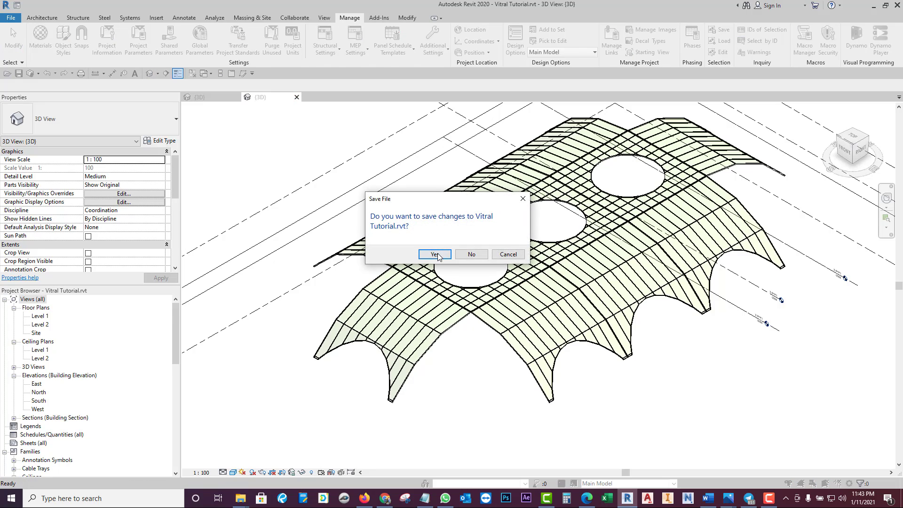
click(521, 254)
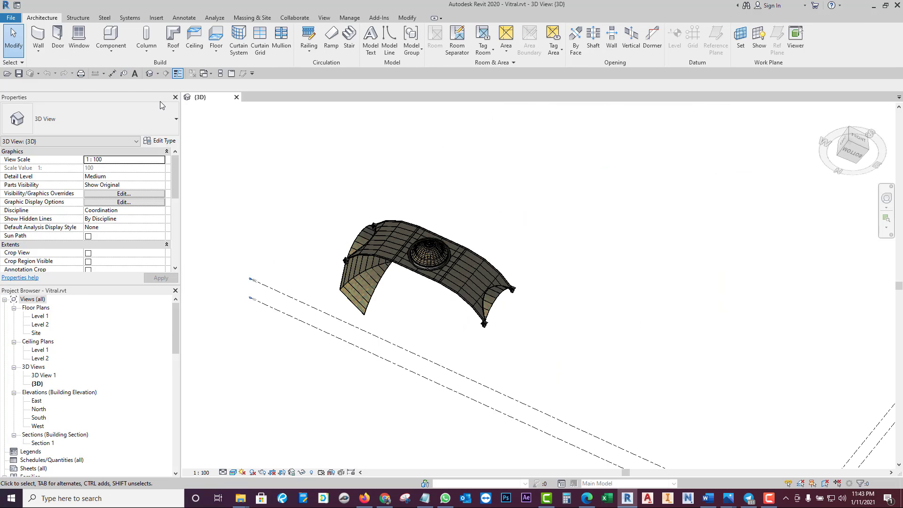
click(17, 5)
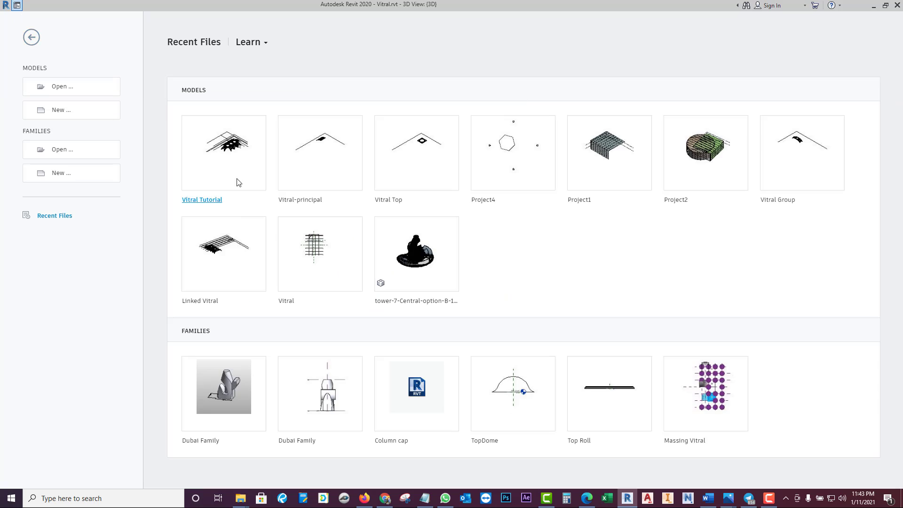
click(318, 162)
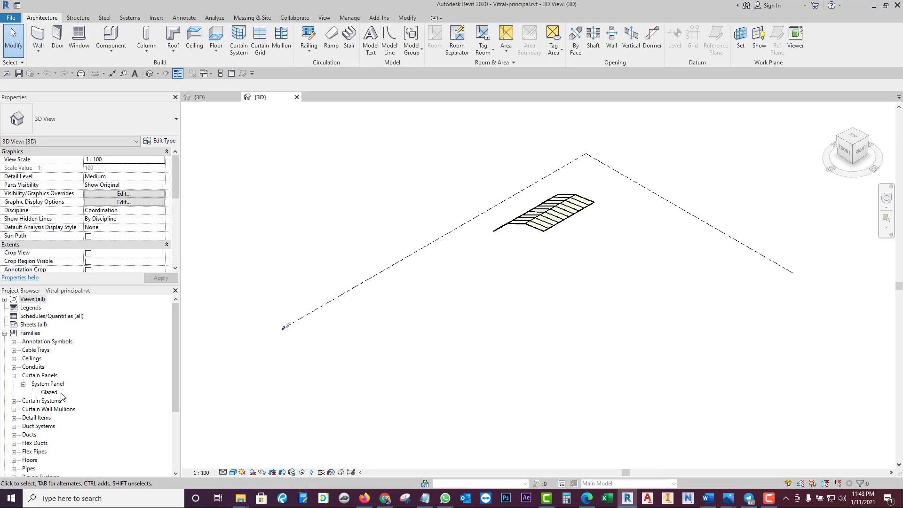
Step: Set the Glazed panel type's material to Vitral from the Massing Class library
double_click(46, 393)
click(308, 224)
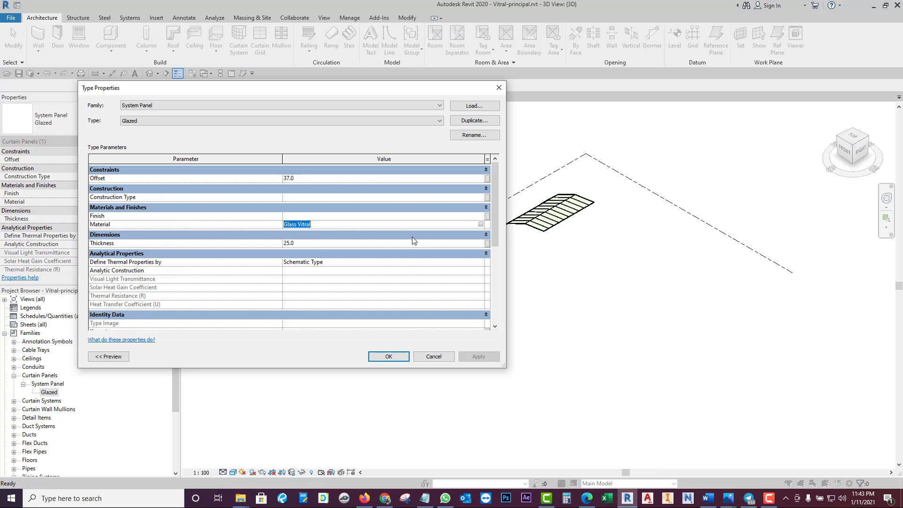
click(481, 225)
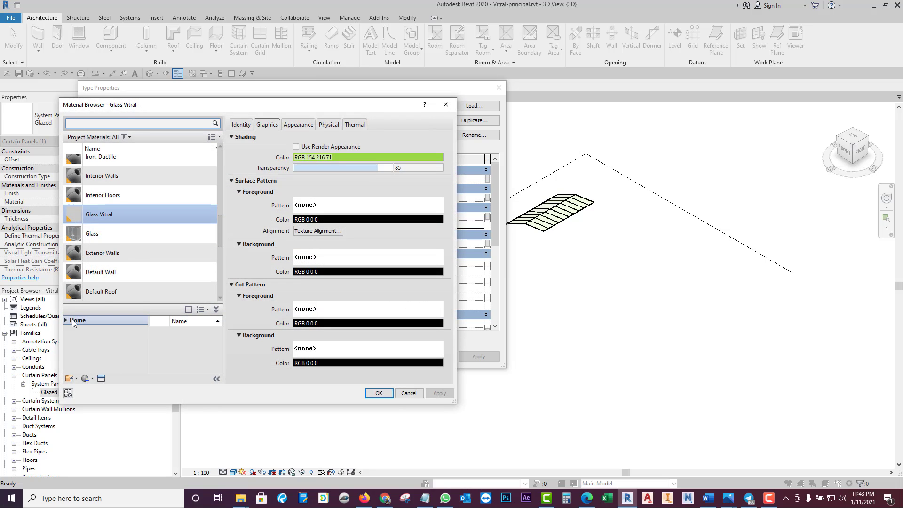
click(65, 320)
click(84, 349)
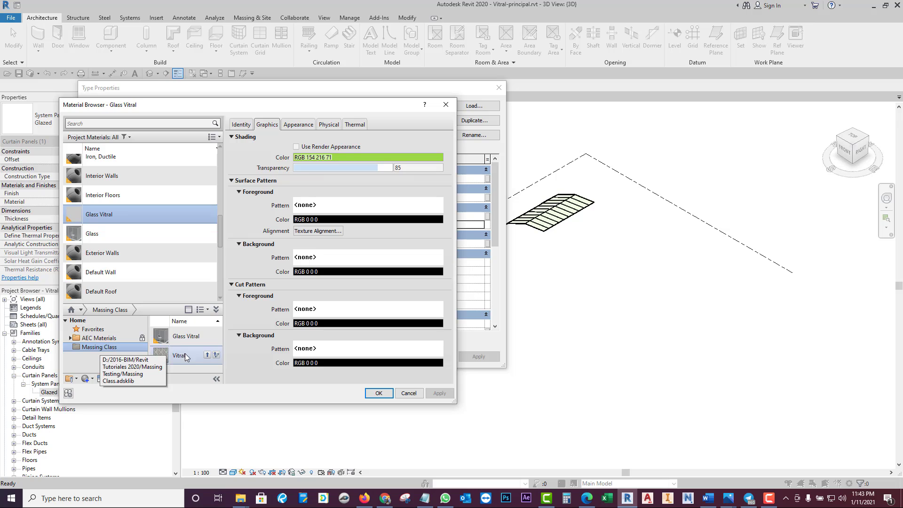
click(183, 357)
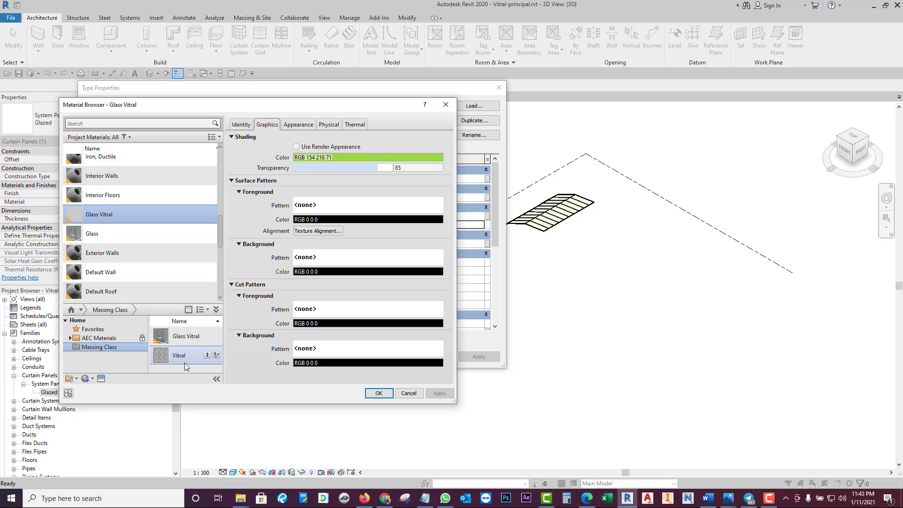
click(100, 348)
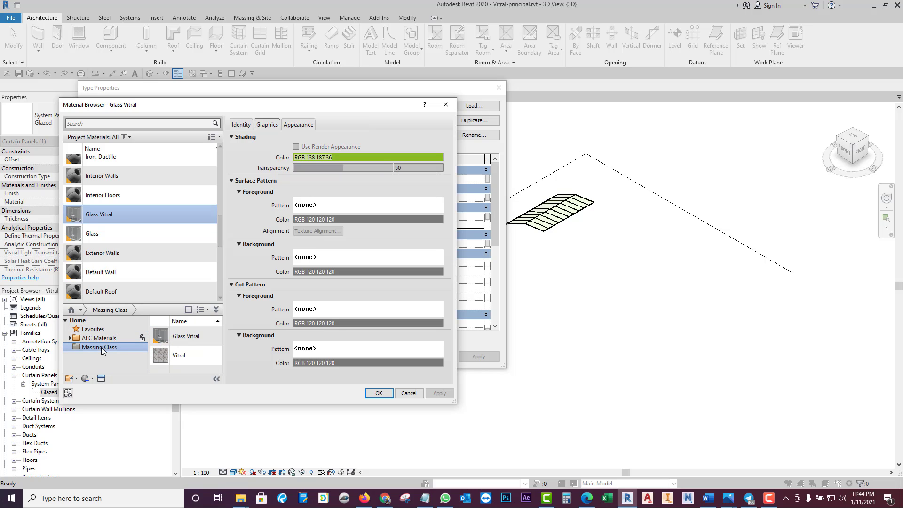
double_click(182, 356)
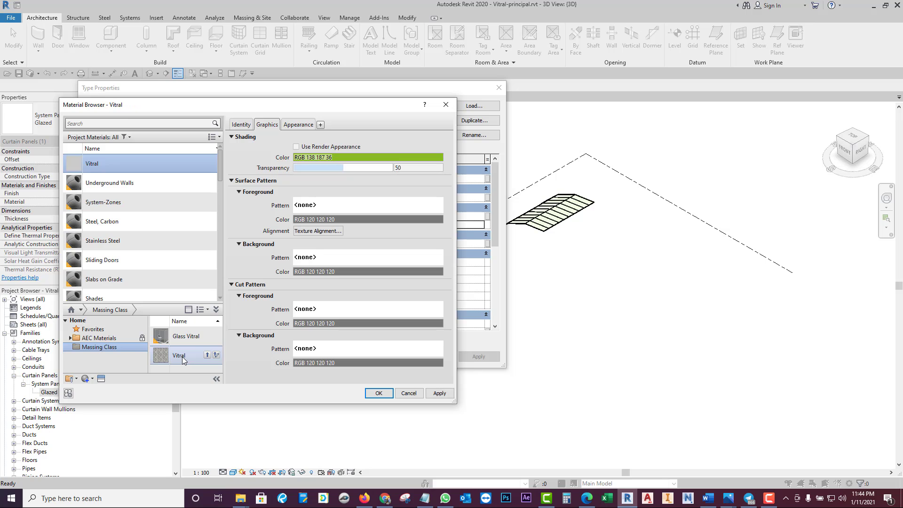
click(378, 394)
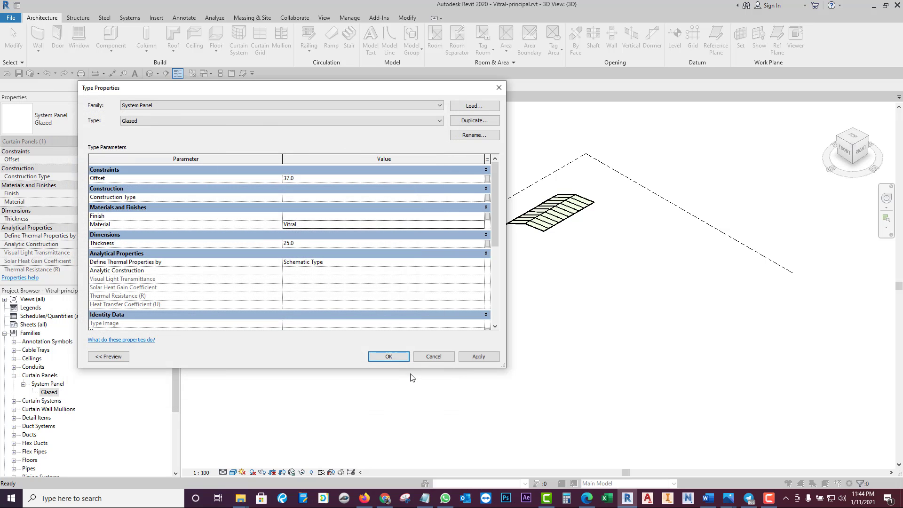
click(377, 355)
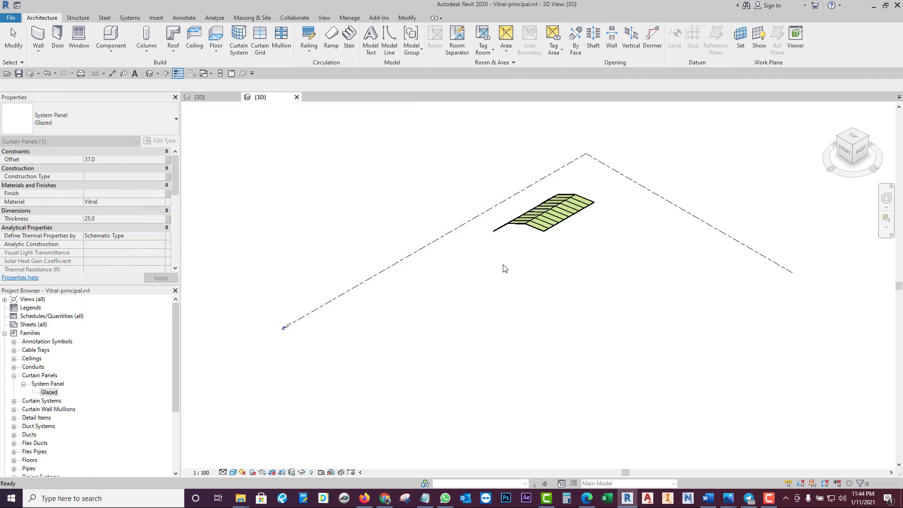
scroll(550, 216, up, 10)
Step: Clear the selection and open the project's Material Browser from Manage
click(402, 18)
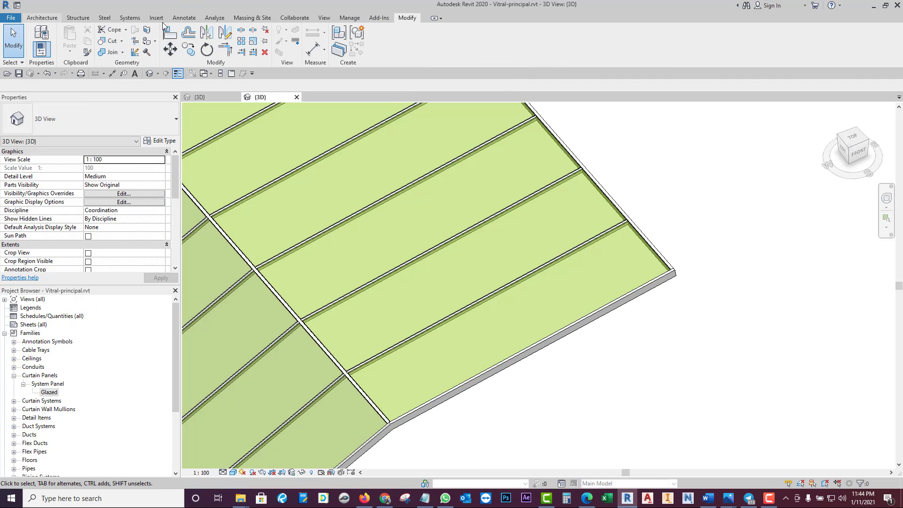
click(350, 19)
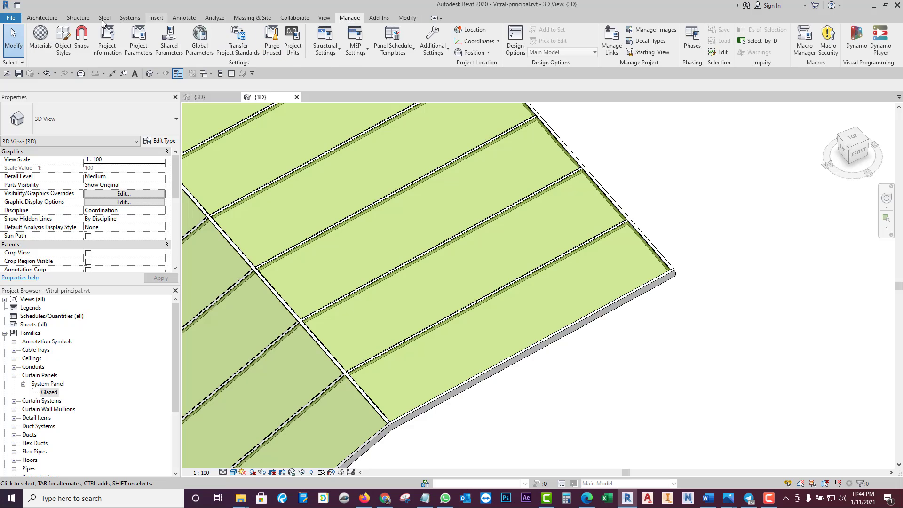
click(40, 37)
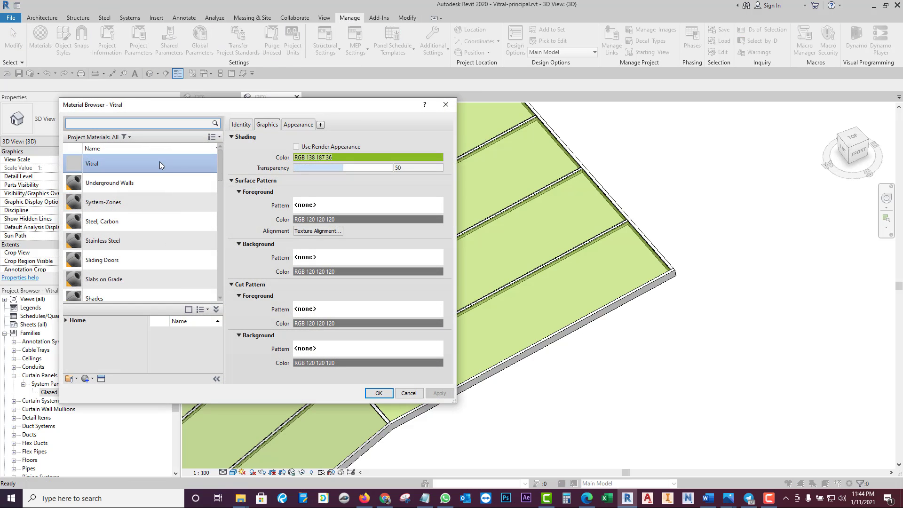
click(337, 208)
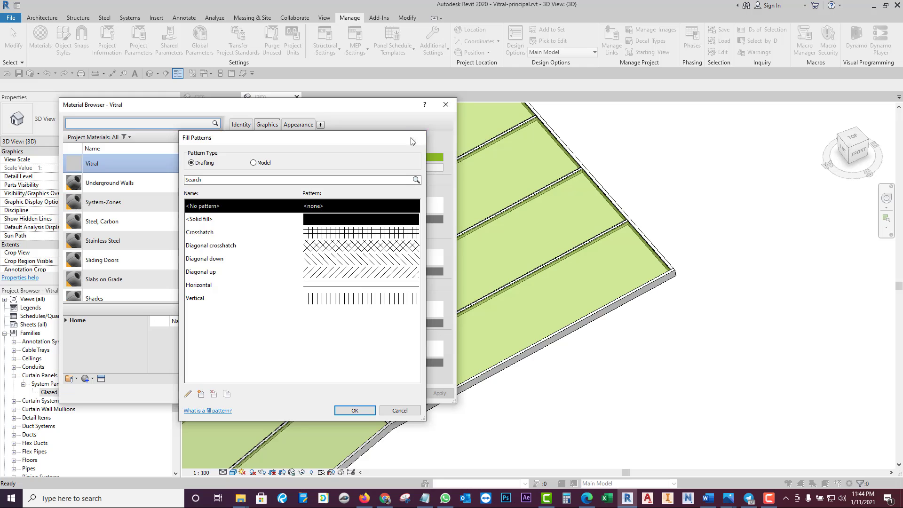
key(Escape)
Step: Set Vitral's surface foreground pattern to Diagonal crosshatch, apply, and close the browser
click(323, 219)
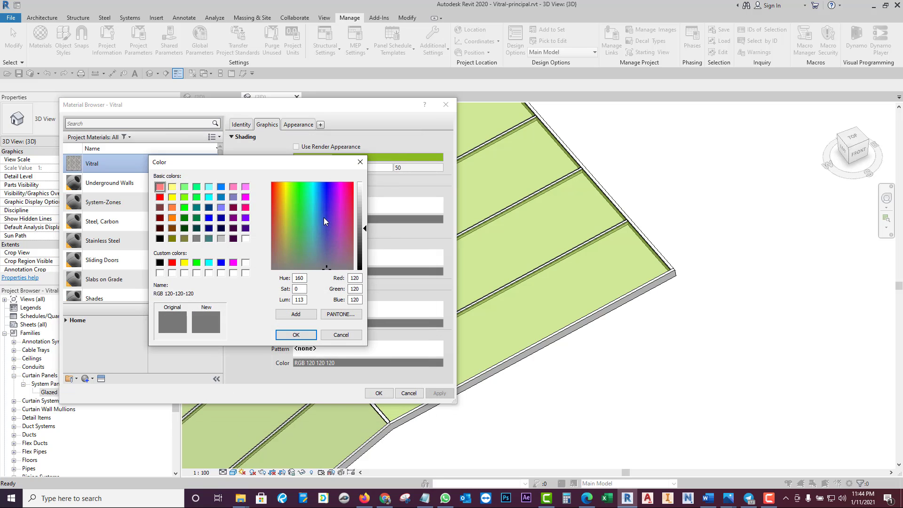
click(361, 162)
click(329, 208)
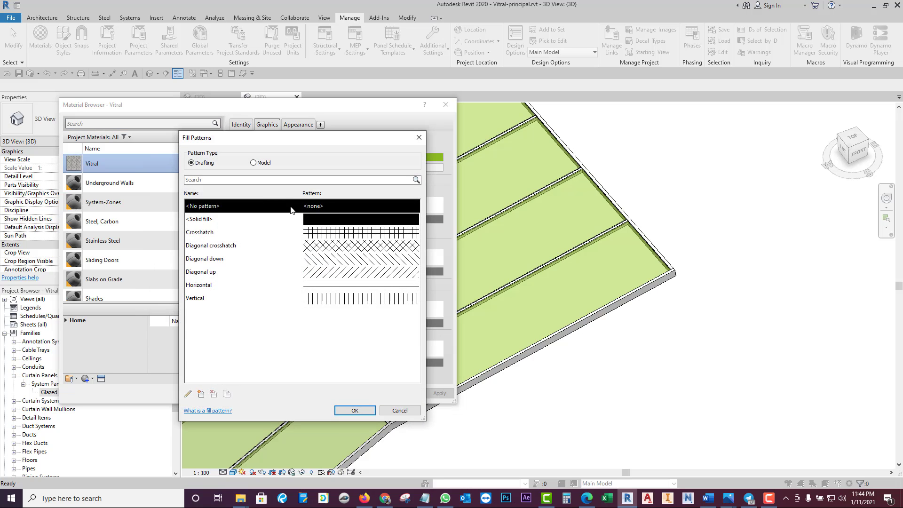
click(417, 139)
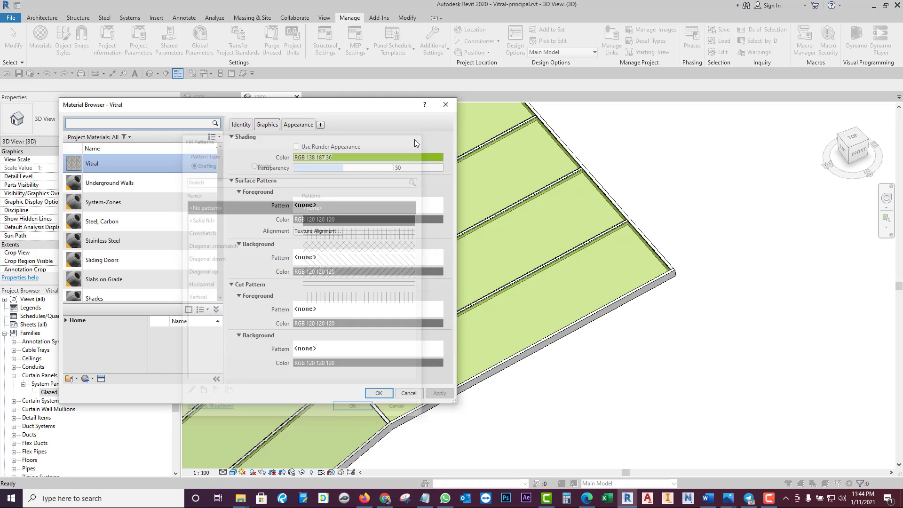
click(320, 205)
click(326, 242)
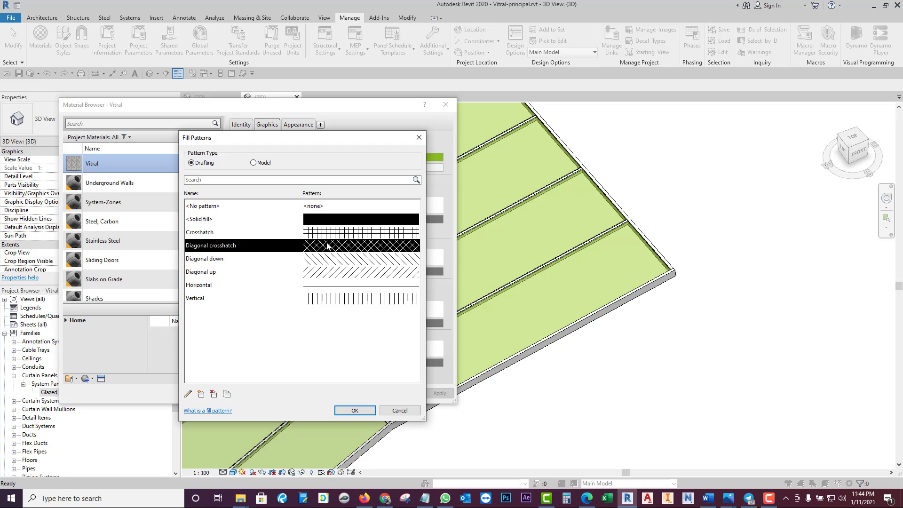
click(362, 409)
click(437, 394)
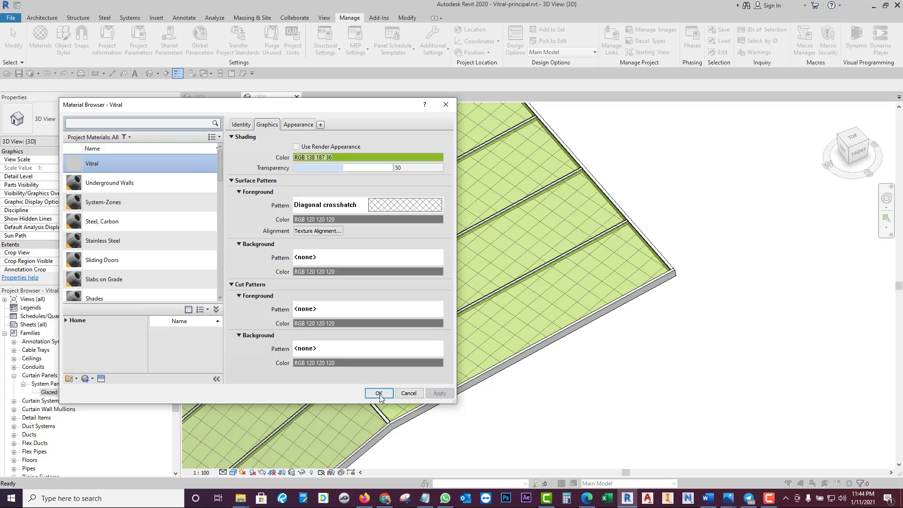
click(379, 394)
Step: Check Vitral's appearance image in the material settings, then dismiss them
scroll(509, 275, down, 2)
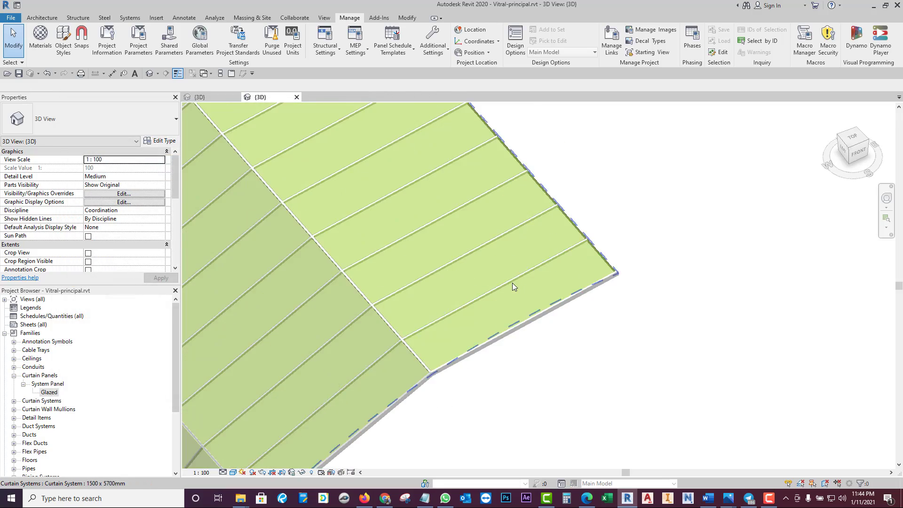
scroll(511, 285, down, 1)
scroll(513, 339, down, 2)
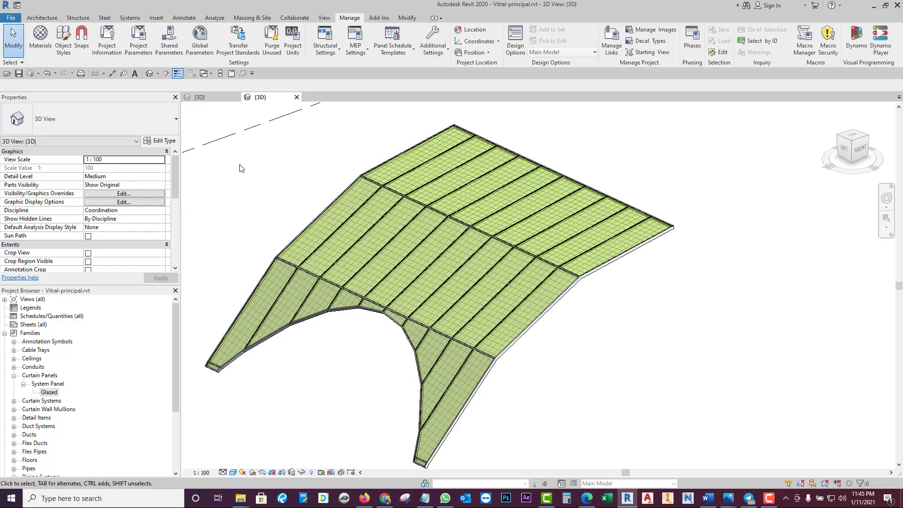
click(40, 38)
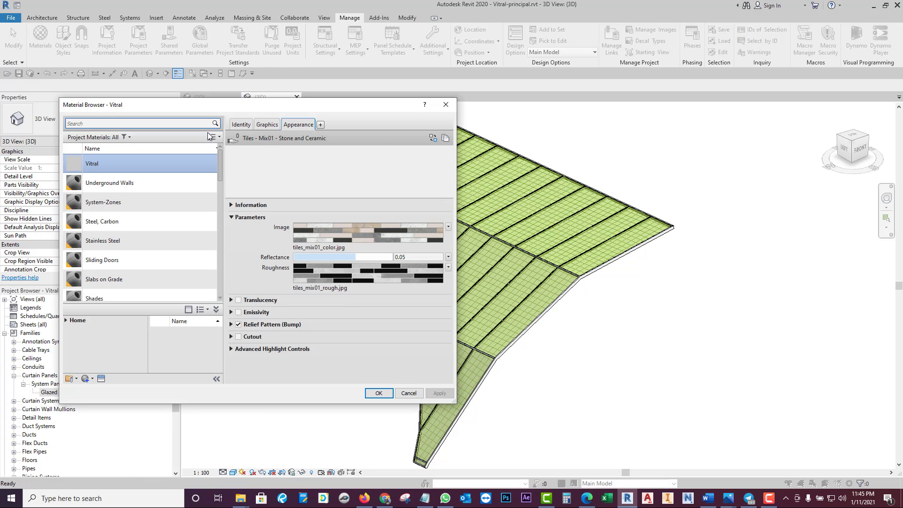
click(310, 249)
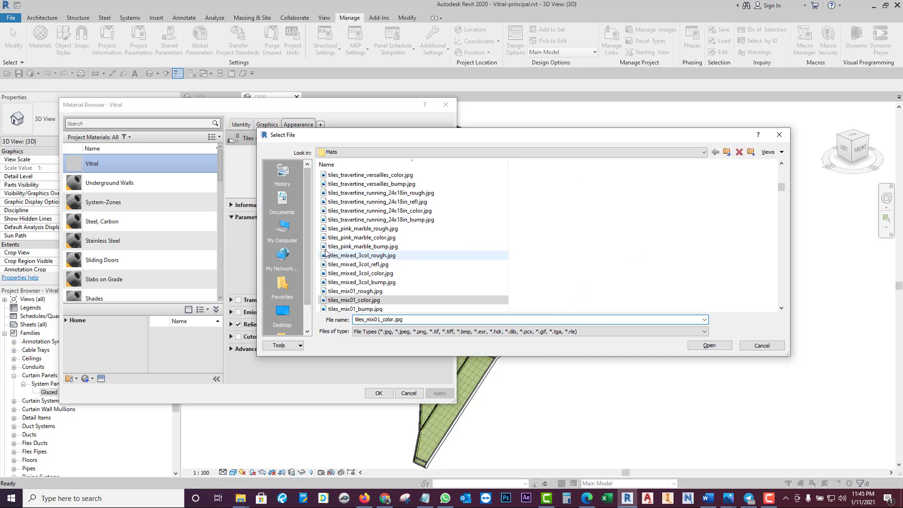
key(Escape)
key(Escape)
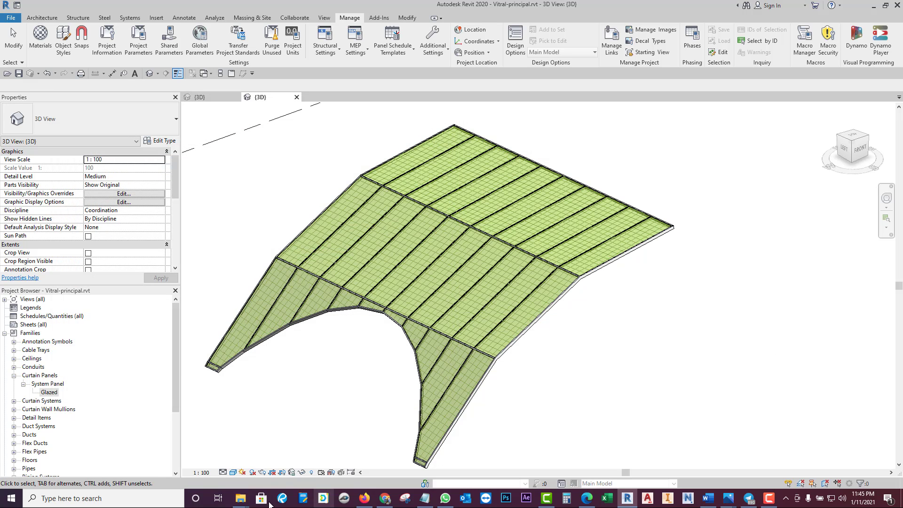
Step: Switch the 3D view's visual style to Realistic to show the tile texture
click(234, 472)
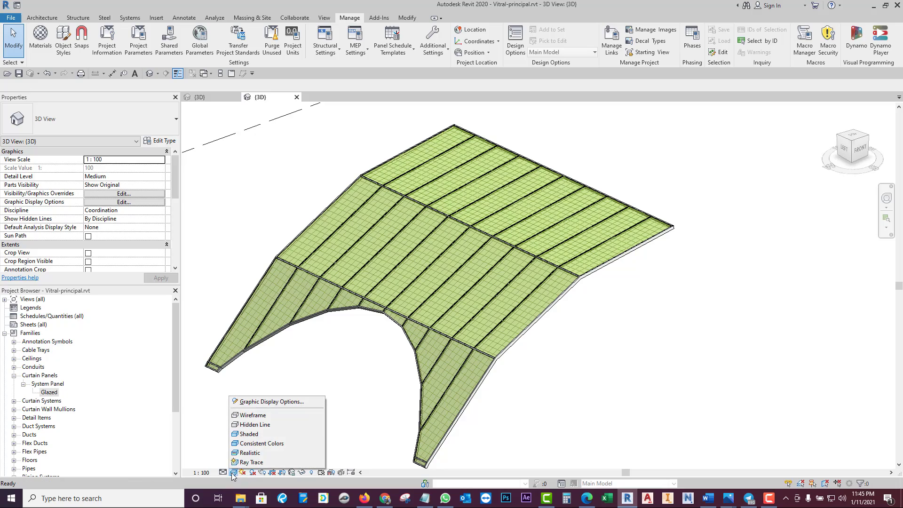
click(242, 452)
scroll(435, 360, up, 3)
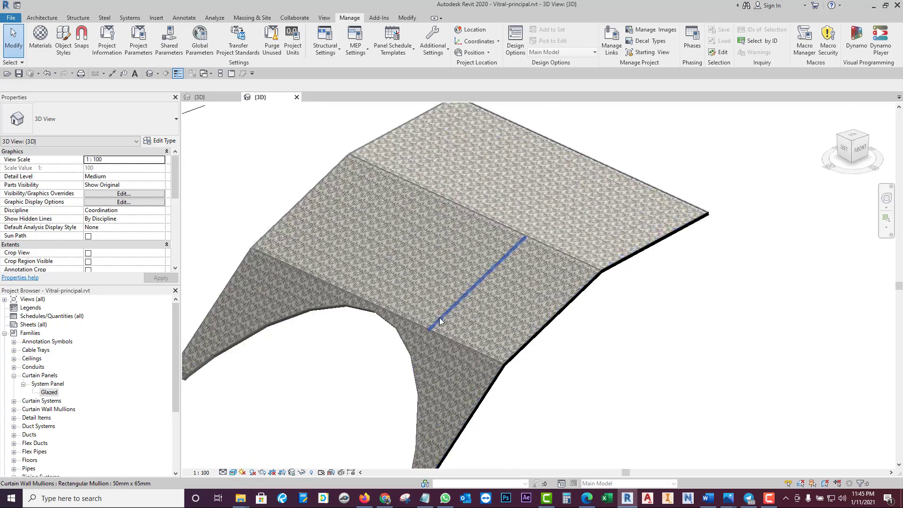
scroll(437, 198, up, 5)
scroll(464, 230, up, 4)
scroll(464, 230, up, 2)
scroll(467, 240, up, 3)
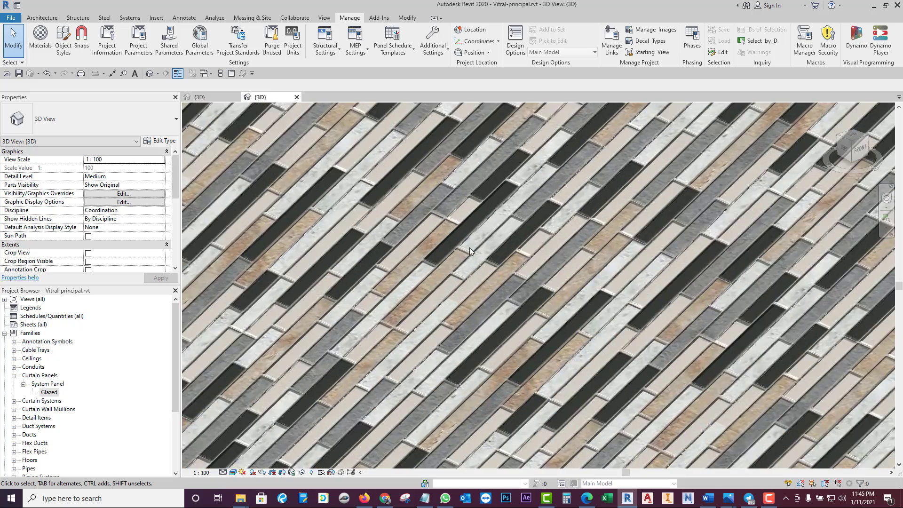
scroll(470, 248, up, 2)
Step: Compare the textured panels with the stained-glass reference photo, then return to the model
right_click(464, 253)
click(423, 267)
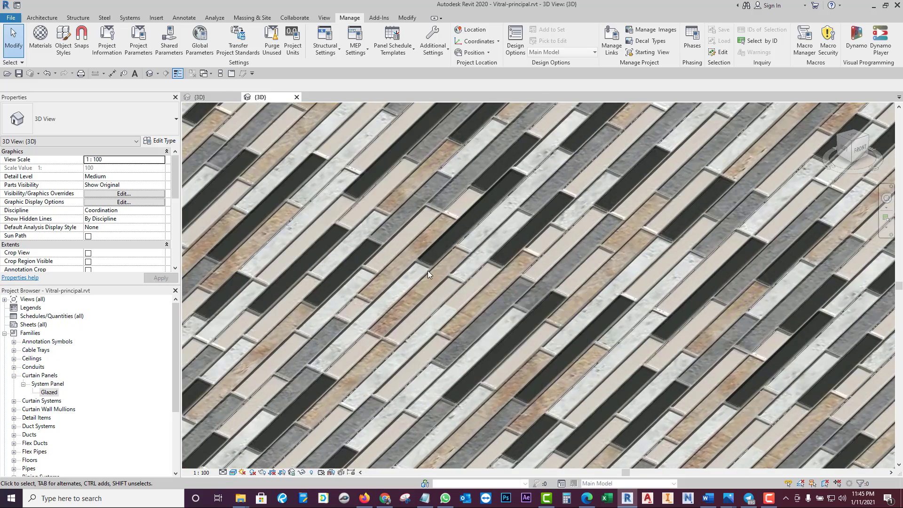
scroll(436, 284, down, 3)
scroll(439, 292, down, 3)
scroll(480, 339, down, 3)
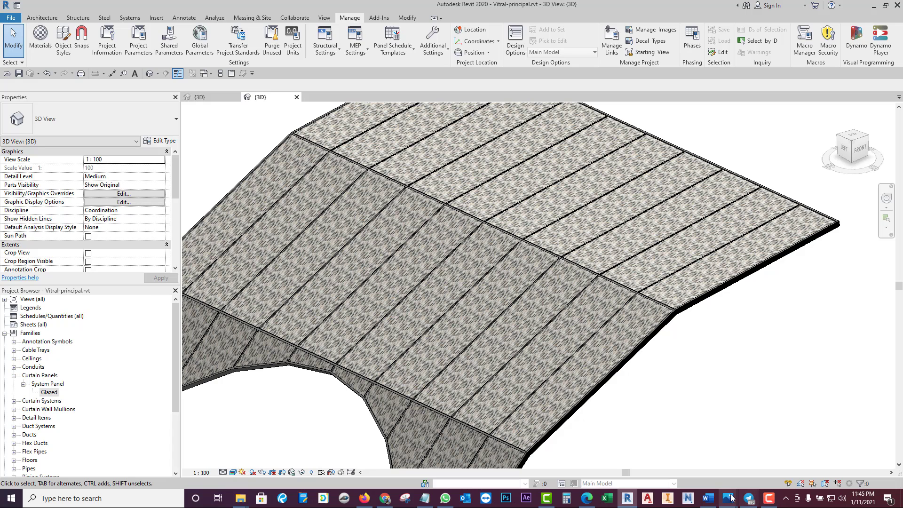
mouse_move(728, 498)
click(701, 460)
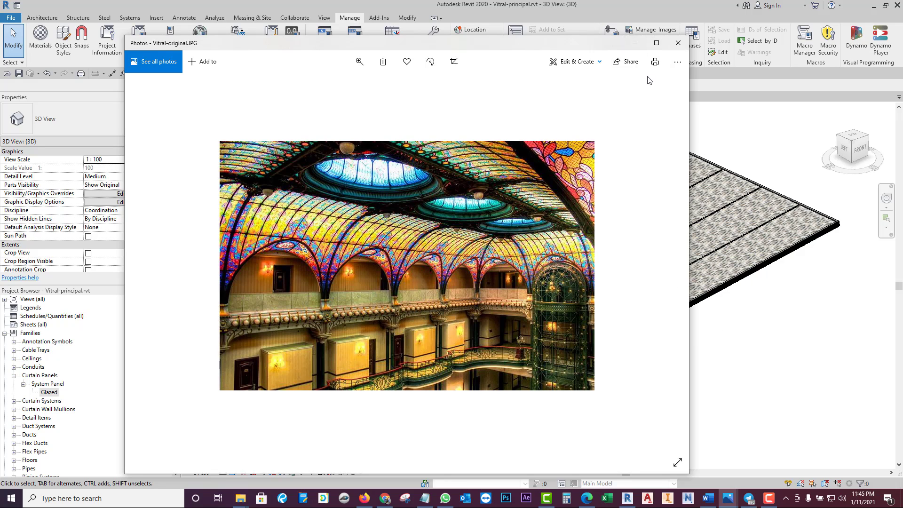
click(635, 42)
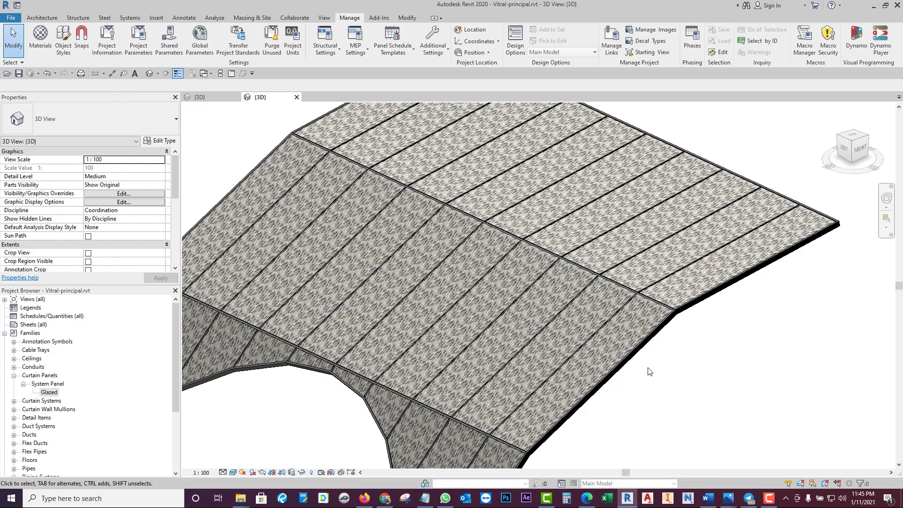
Step: Browse Vitral's appearance image to the Massing folder and preview the mandala pattern
scroll(473, 315, down, 3)
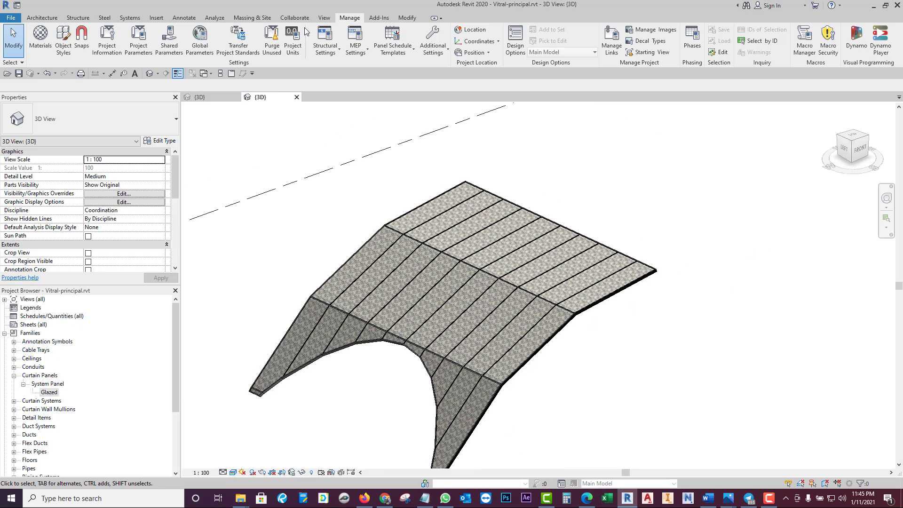
click(40, 40)
click(298, 124)
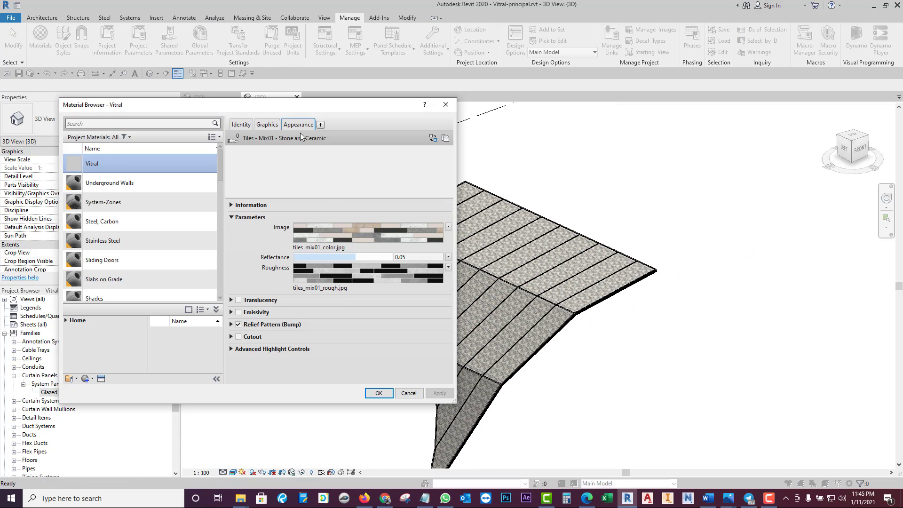
click(309, 247)
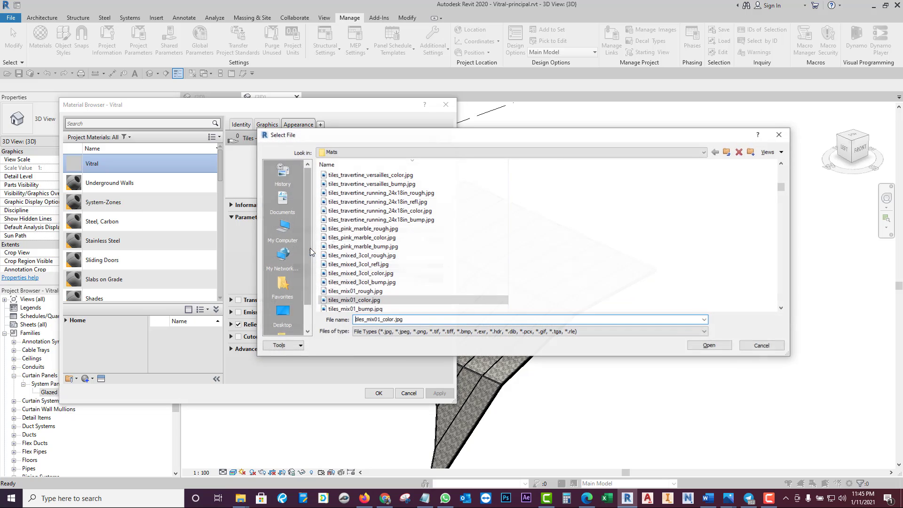
click(362, 153)
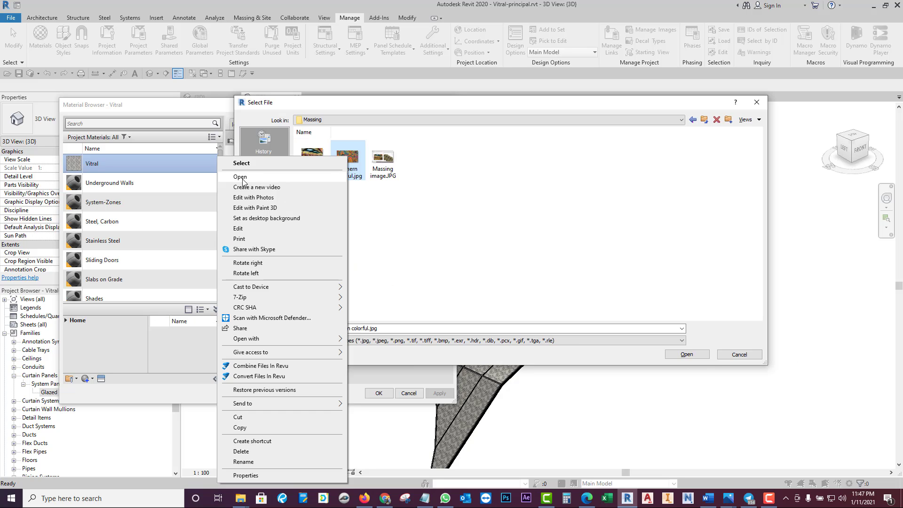
click(242, 177)
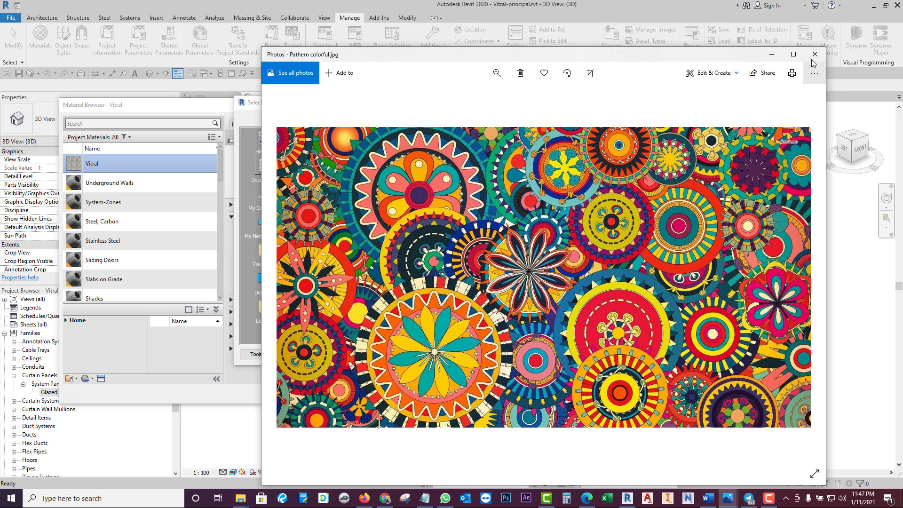
click(815, 56)
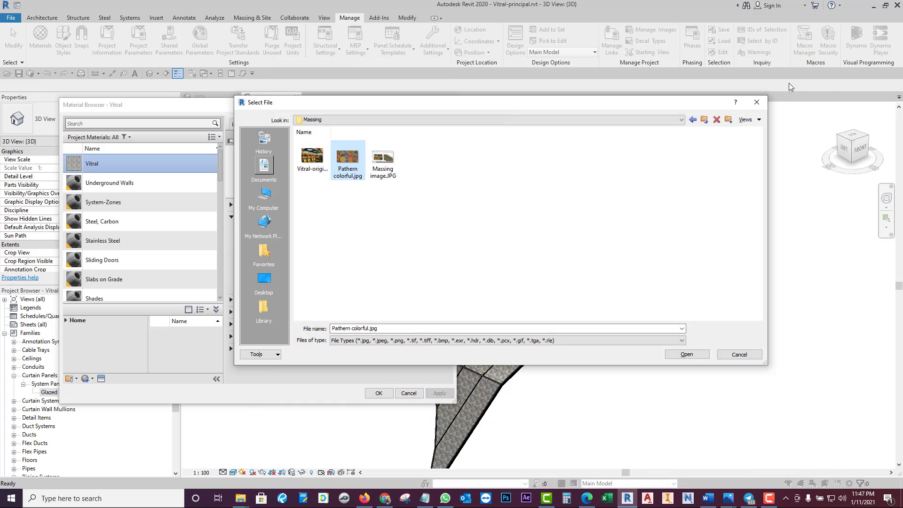
Step: Use Pattern colorful.jpg as Vitral's appearance image instead of the tile colour map
click(313, 153)
right_click(314, 153)
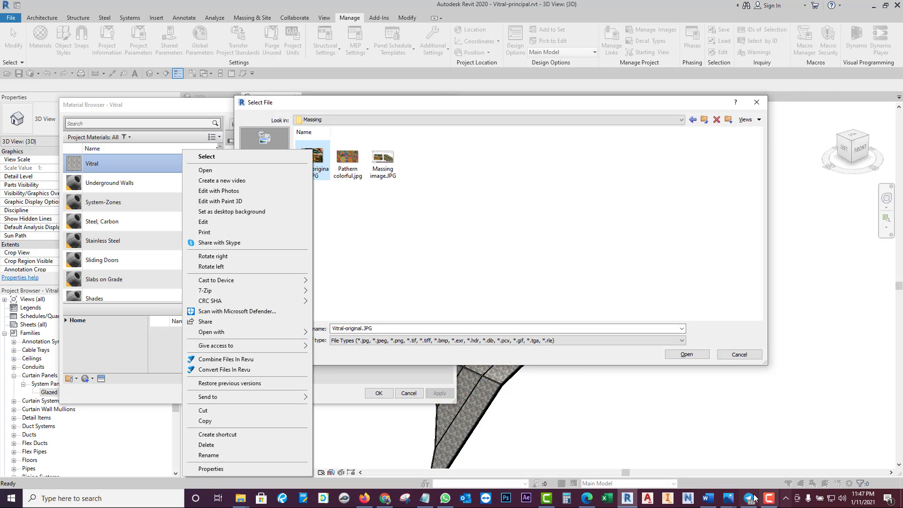
click(727, 499)
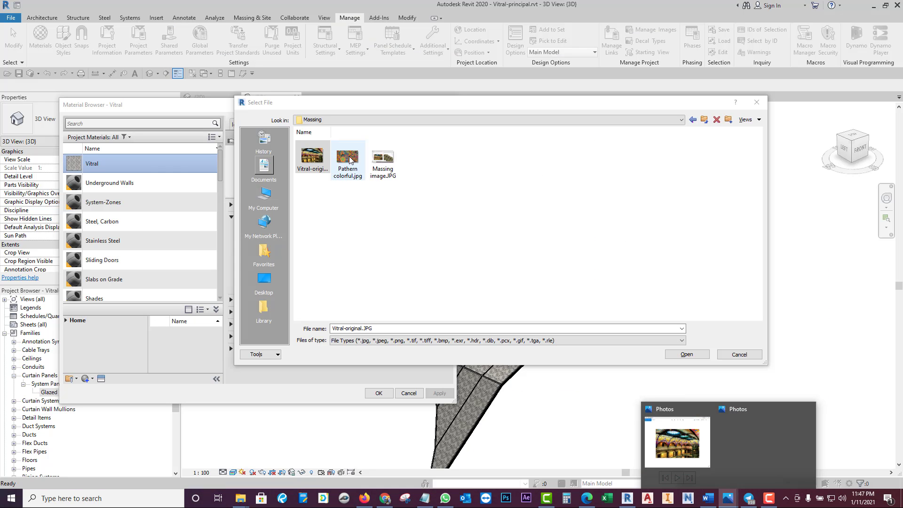
double_click(348, 158)
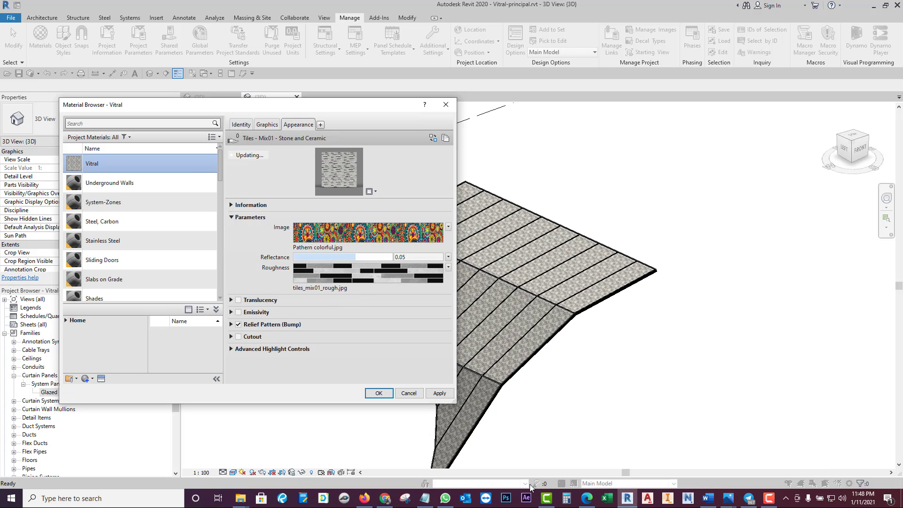
click(507, 499)
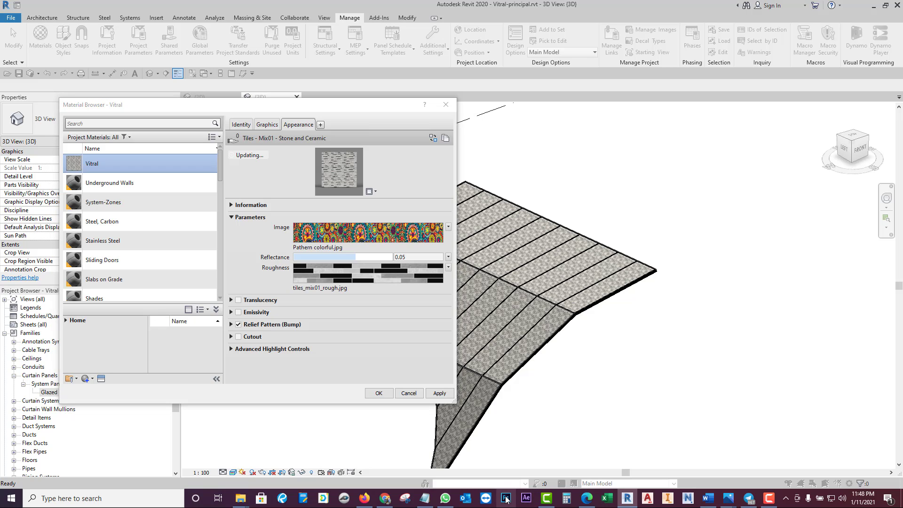
Step: Open Pattern colorful.jpg from the Massing folder in Photoshop
click(27, 6)
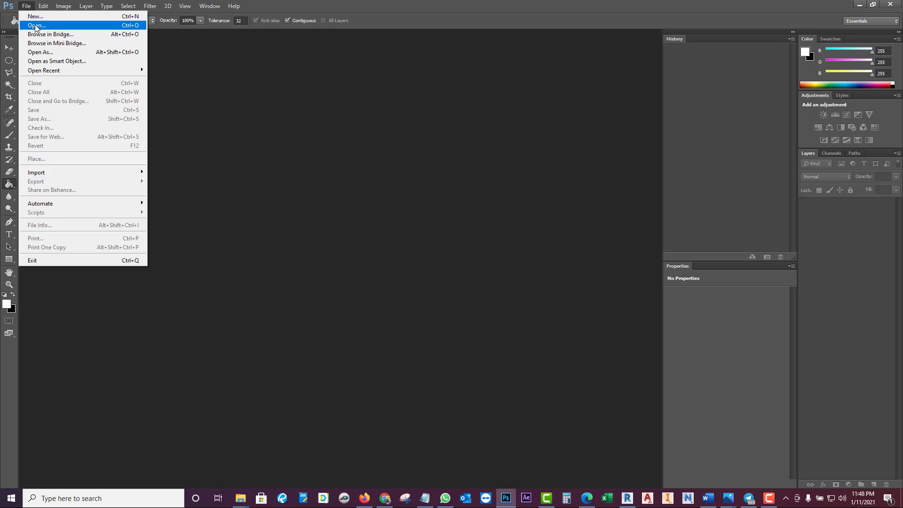
click(36, 25)
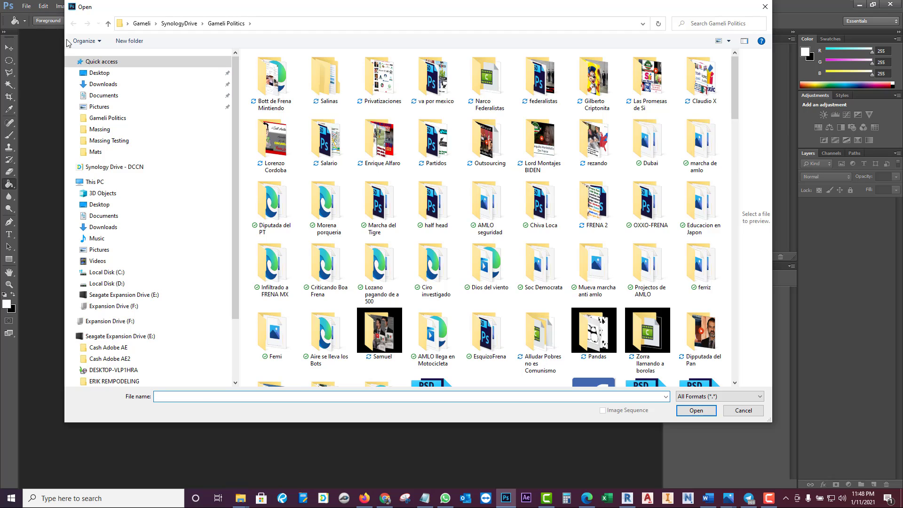
click(276, 151)
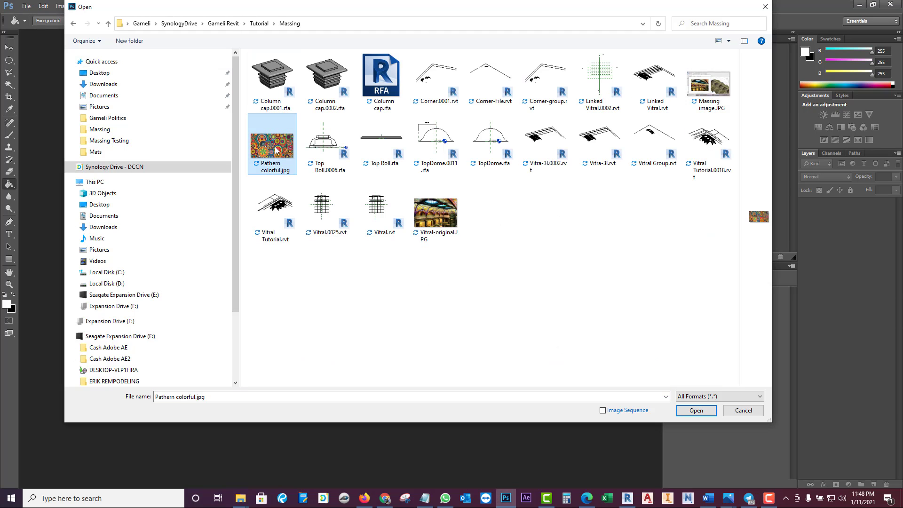
double_click(276, 149)
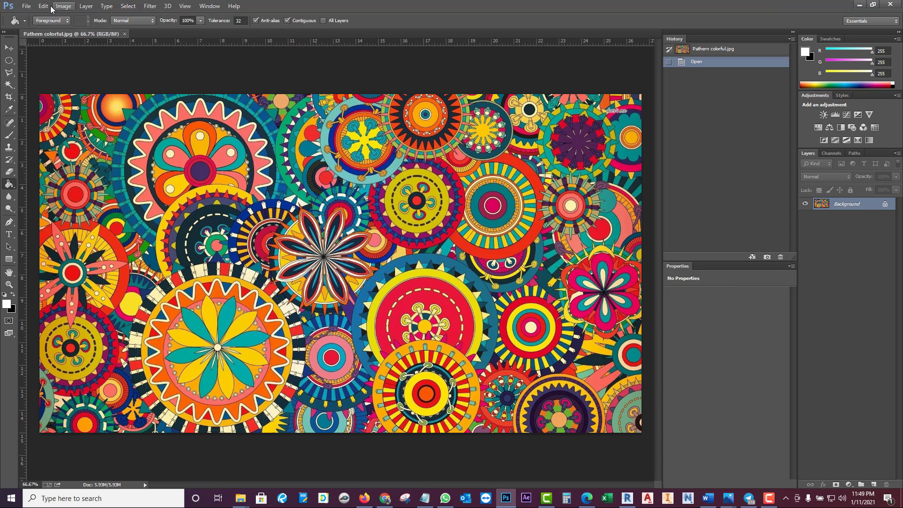
Step: Save a copy of the pattern as Pattern colorful-bump.jpg
click(26, 5)
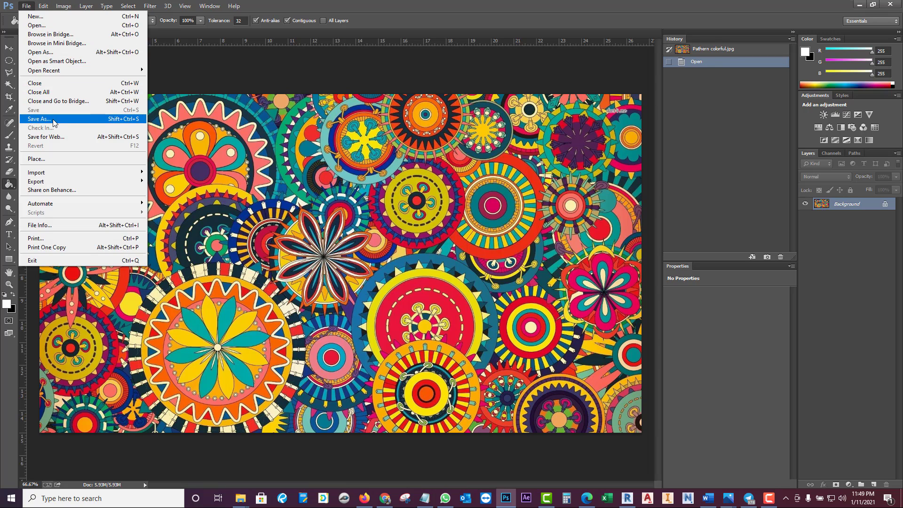
click(39, 119)
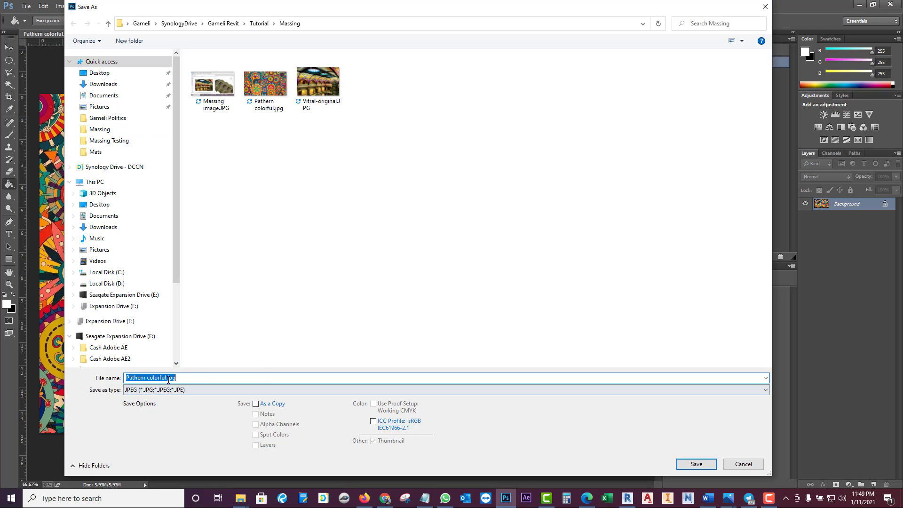
click(168, 379)
text(-)
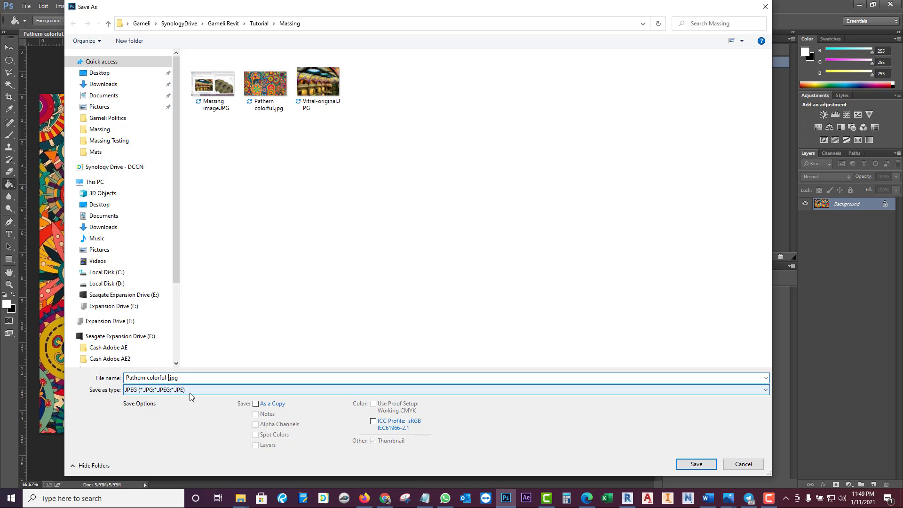
text(bump)
key(Return)
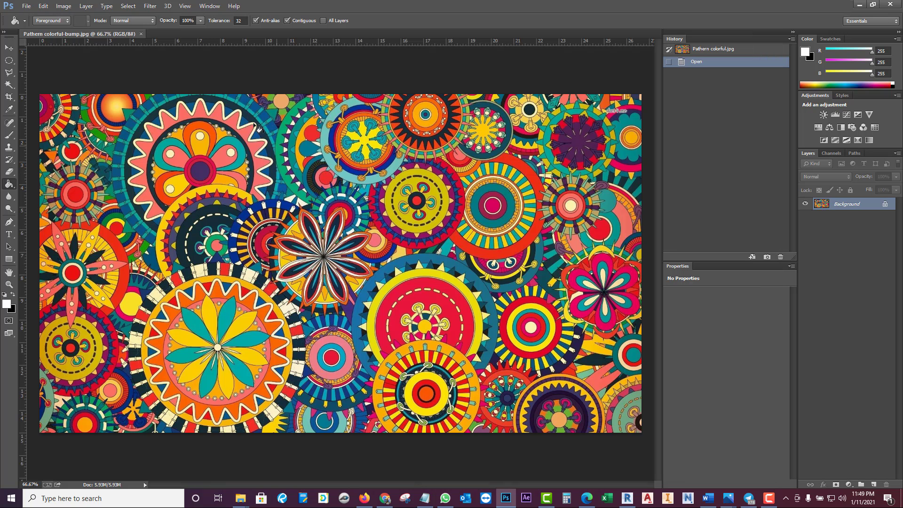
Step: Convert the pattern to Grayscale, discarding colour, and save it
click(66, 7)
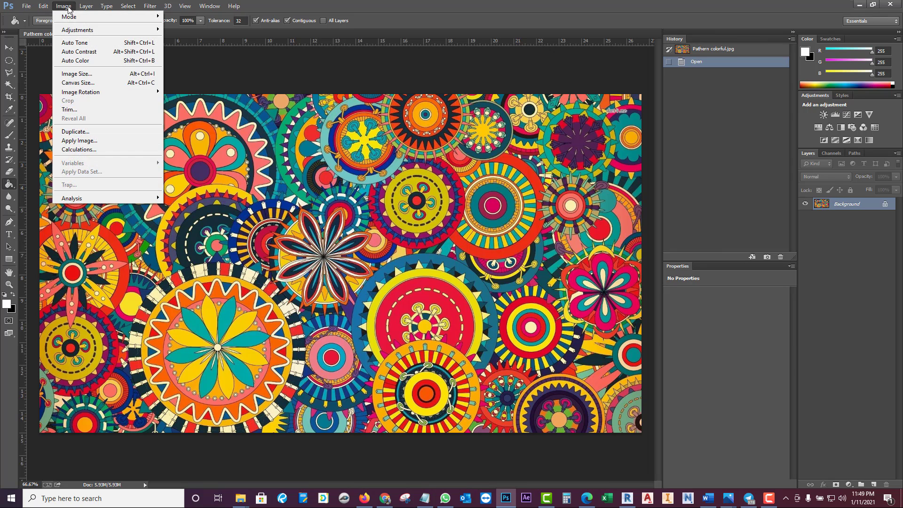
click(195, 24)
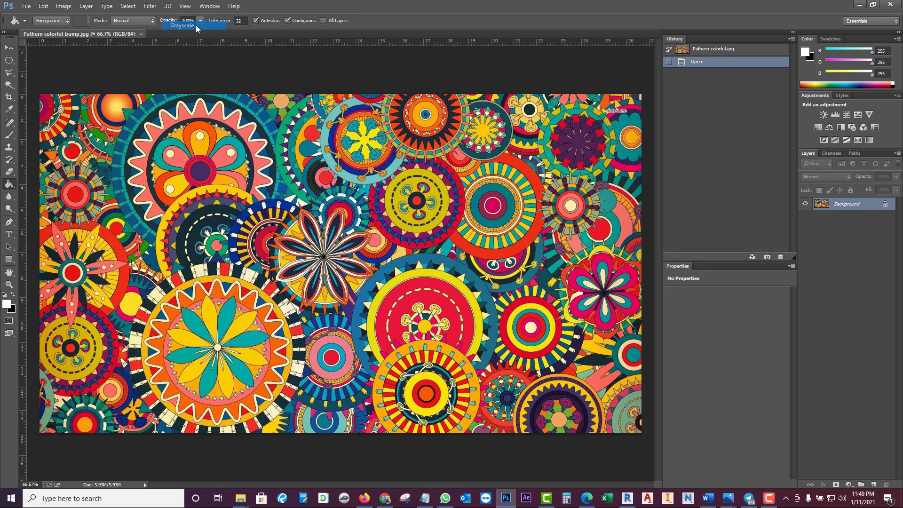
click(432, 190)
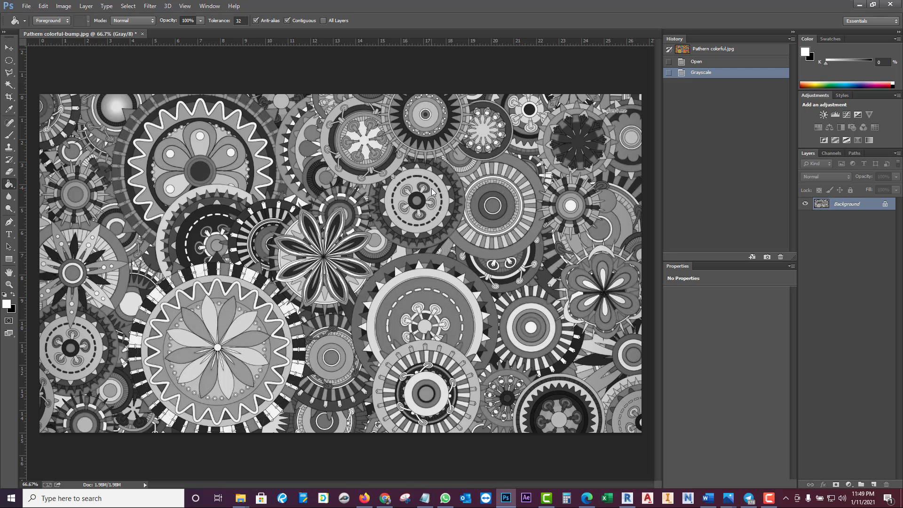
click(26, 6)
key(ctrl+s)
Step: Save the grayscale image as Pattern colorful-bump2.jpg at maximum JPEG quality
click(26, 6)
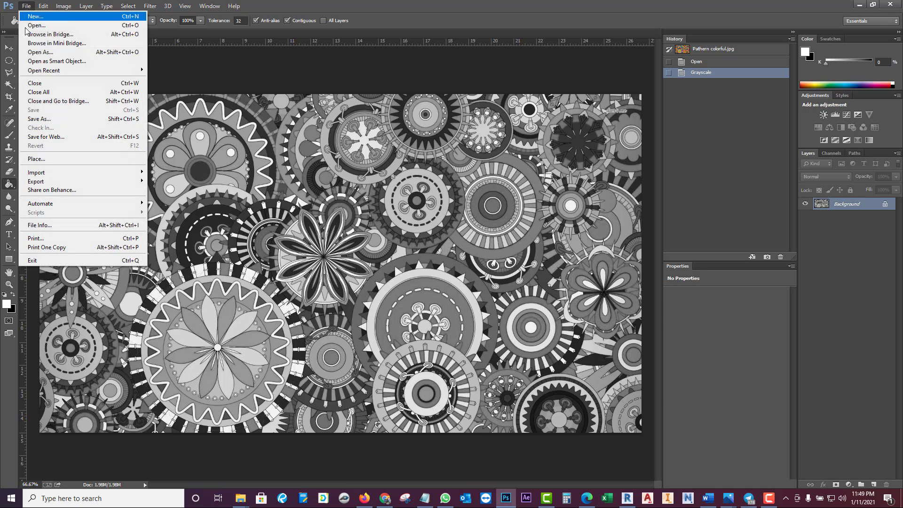
click(40, 120)
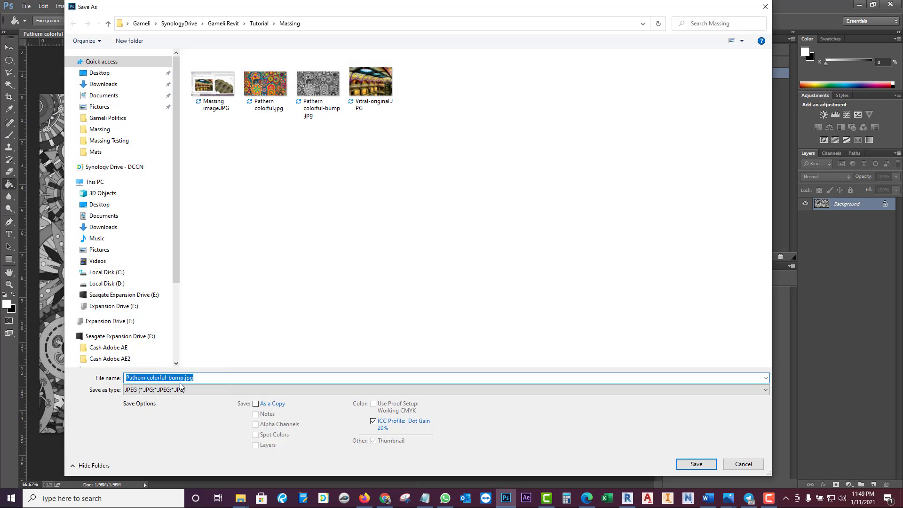
click(183, 379)
text(2)
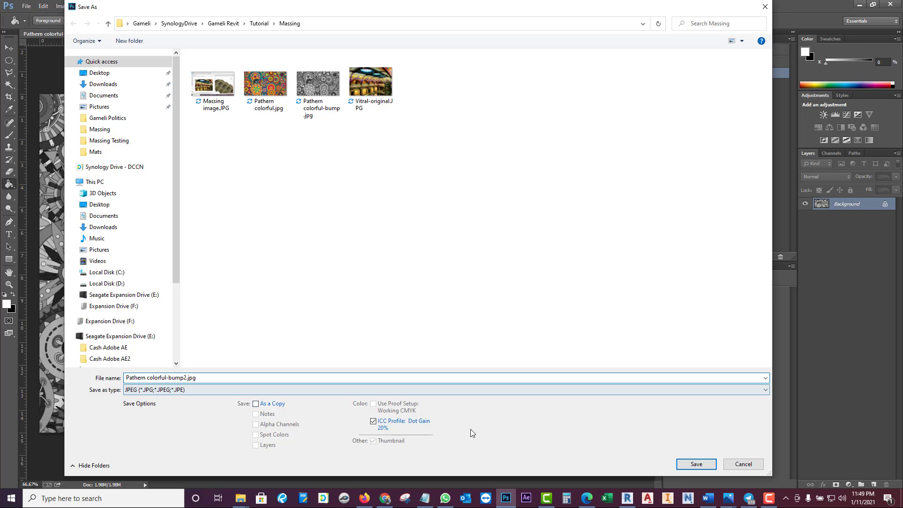
click(695, 465)
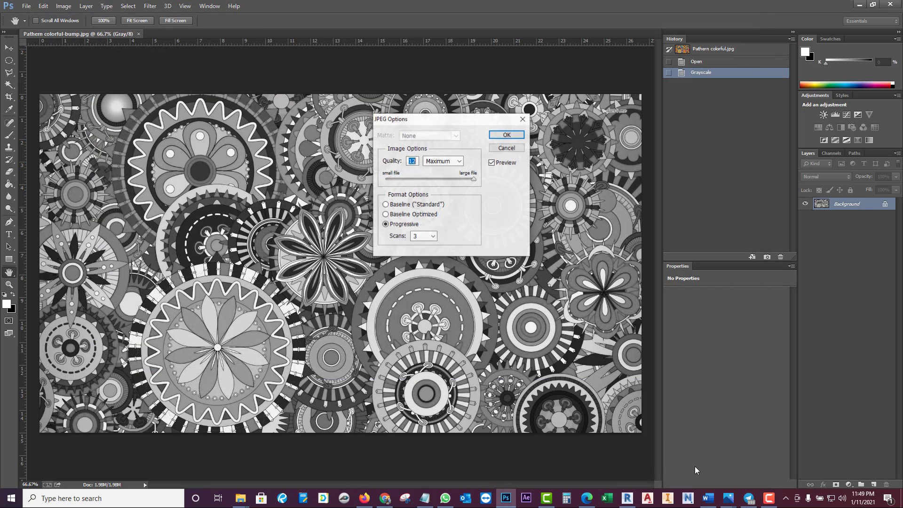
click(502, 137)
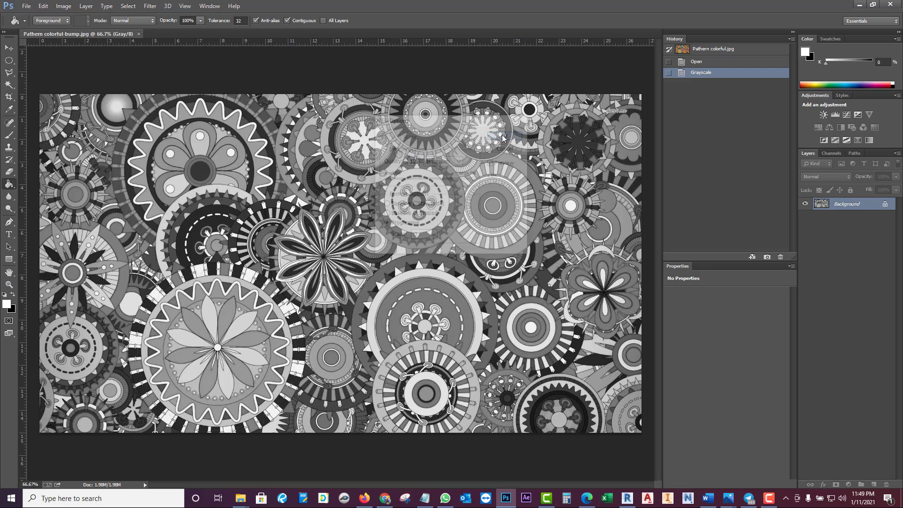
Step: Invert Pattern colorful-bump2.jpg's grayscale tones, then close it with changes saved
click(64, 7)
mouse_move(78, 30)
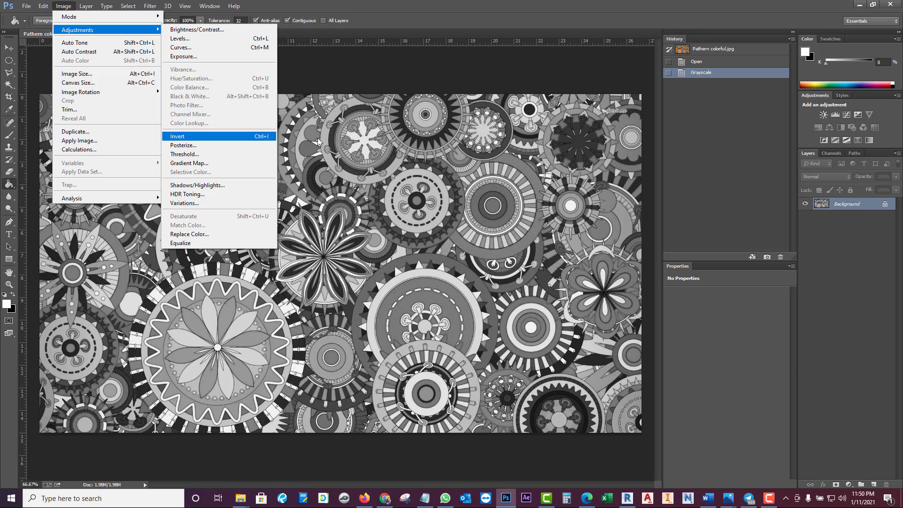
click(188, 138)
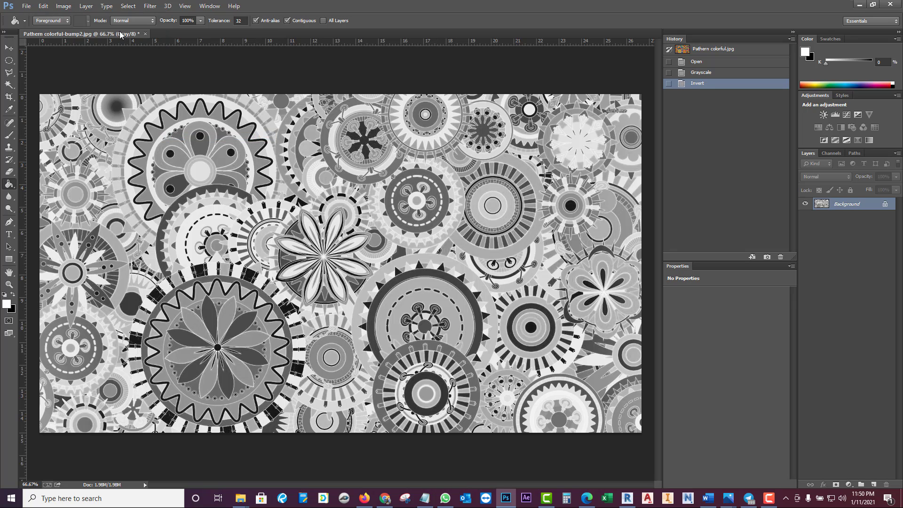
click(146, 33)
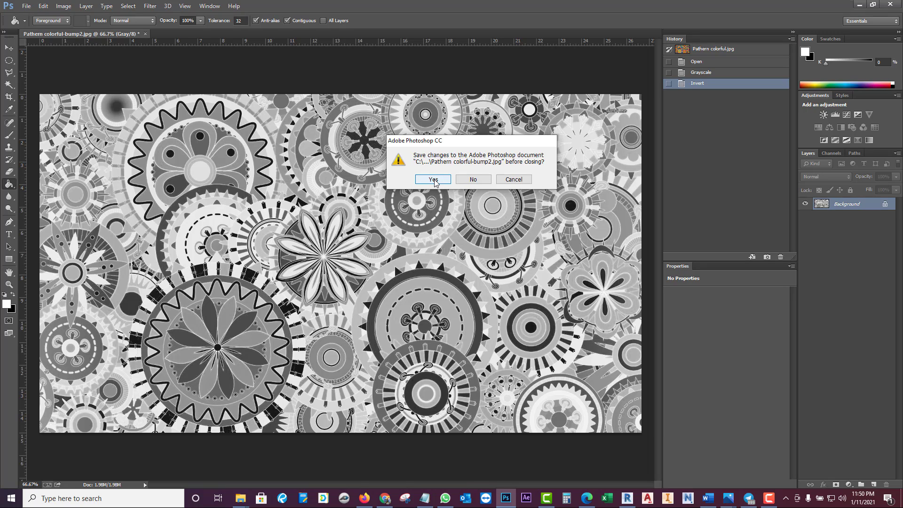
click(433, 179)
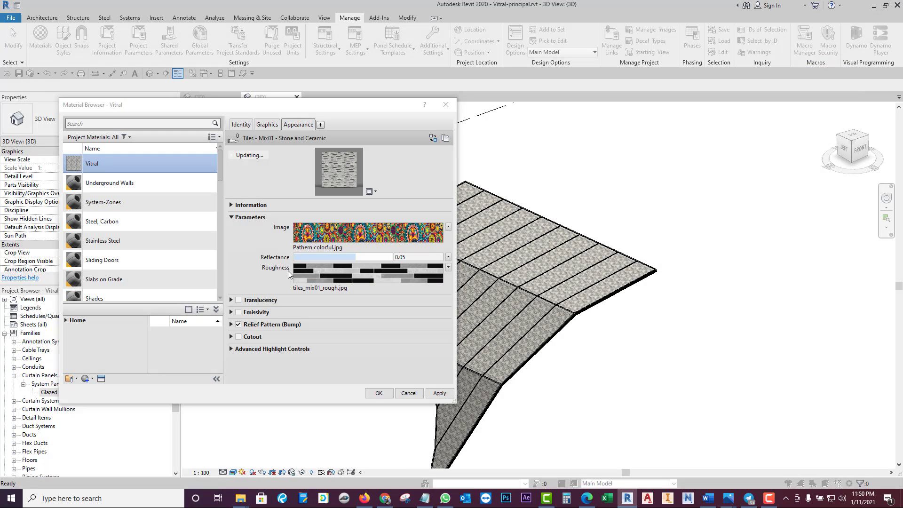
Step: Set Vitral's roughness map to Pattern colorful-bump2.jpg from the Massing folder, then apply and accept
click(312, 288)
click(343, 121)
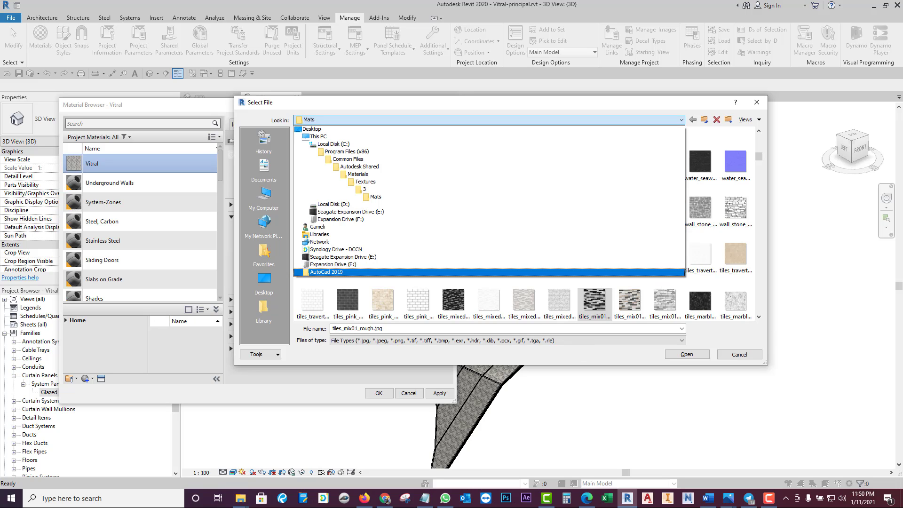
click(329, 272)
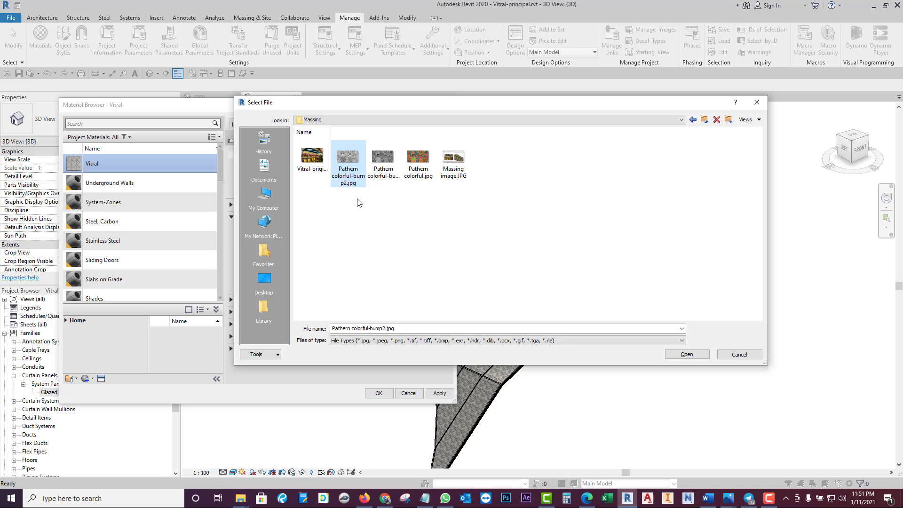
double_click(351, 163)
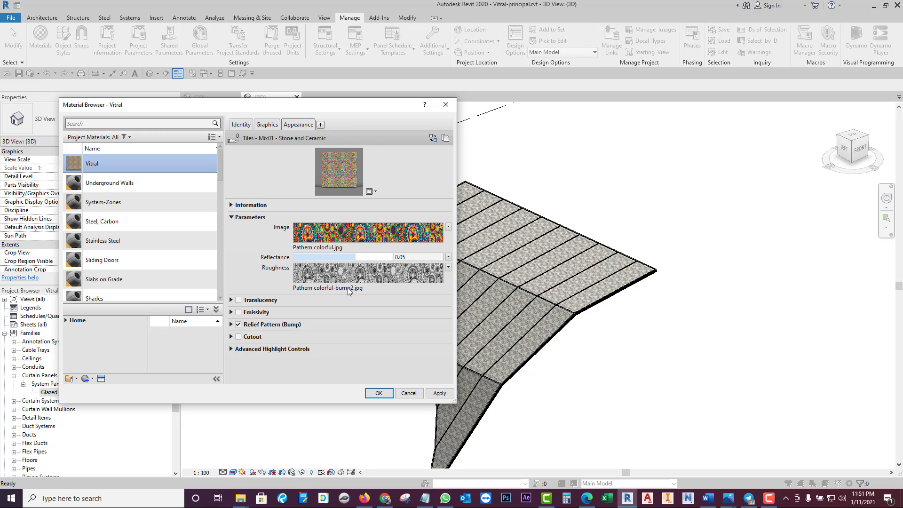
click(437, 394)
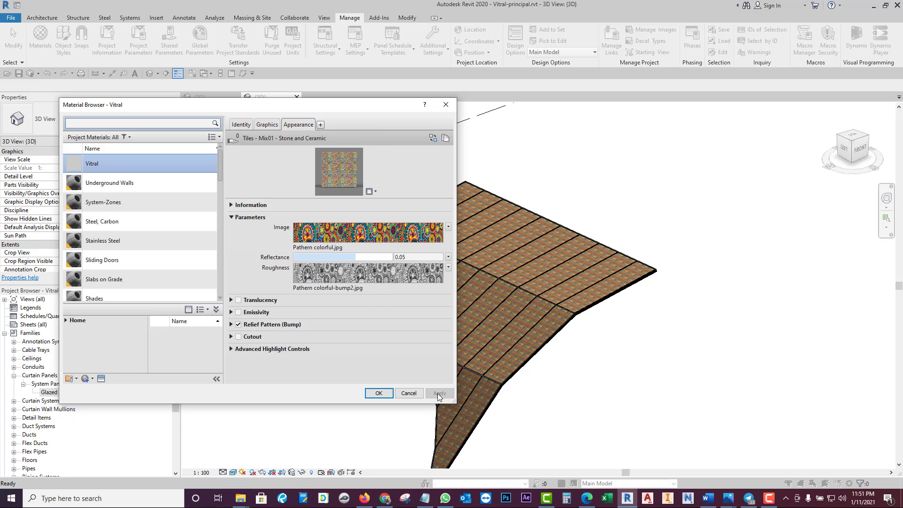
click(379, 393)
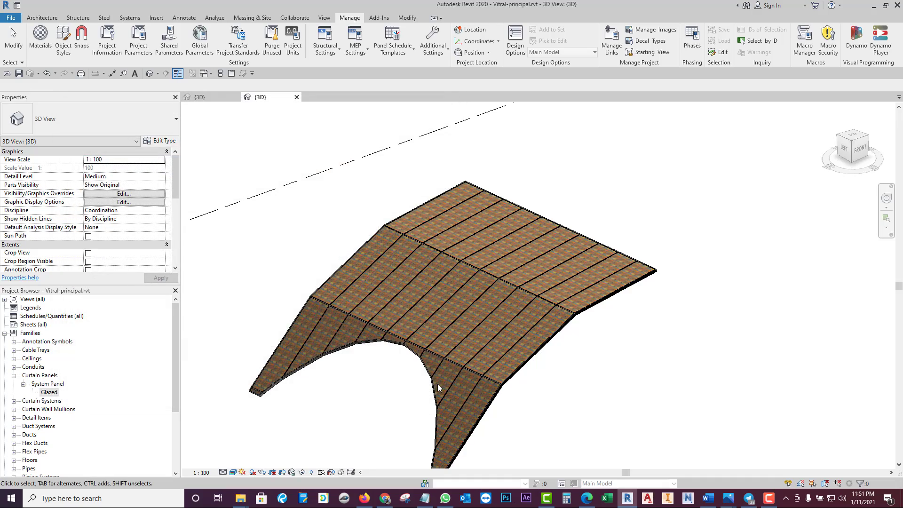
Step: Zoom into the textured panels and compare them with the Vitral-original stained-glass photo
scroll(503, 338, up, 5)
scroll(502, 337, up, 2)
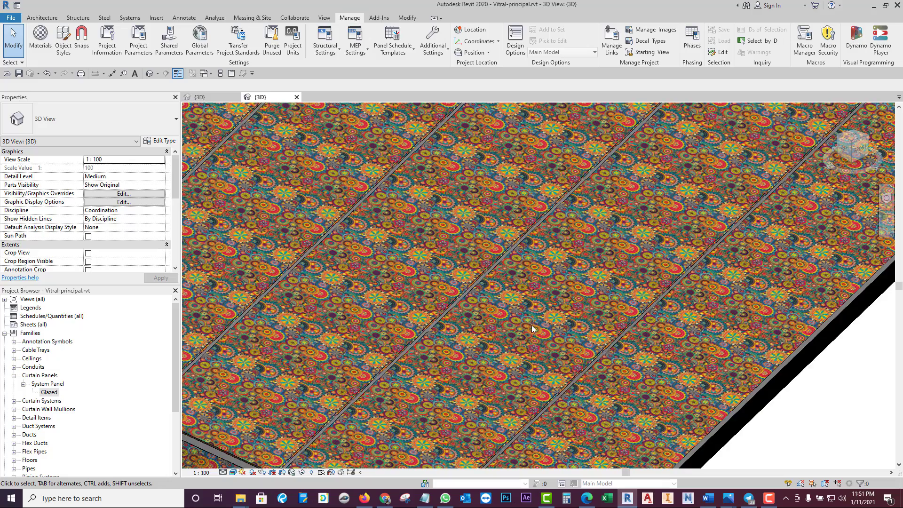
scroll(536, 334, up, 3)
scroll(536, 334, down, 2)
scroll(513, 346, up, 2)
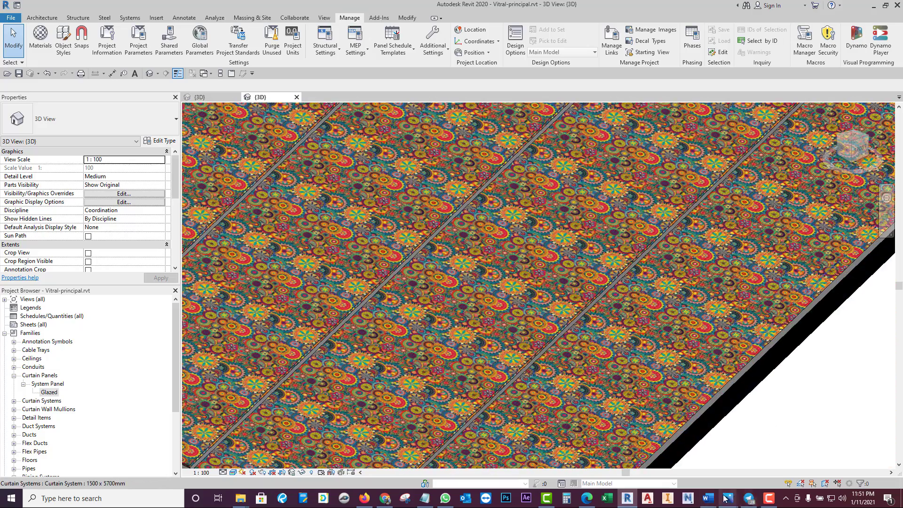
mouse_move(729, 498)
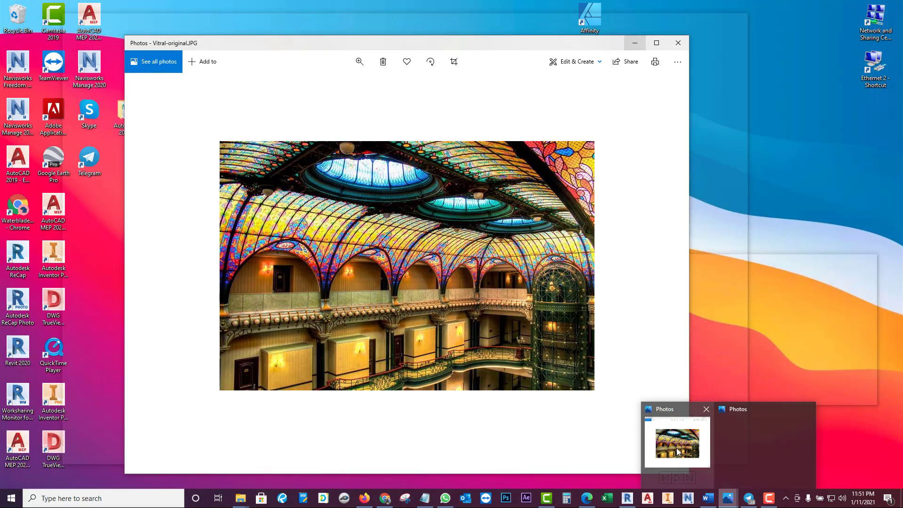
click(677, 448)
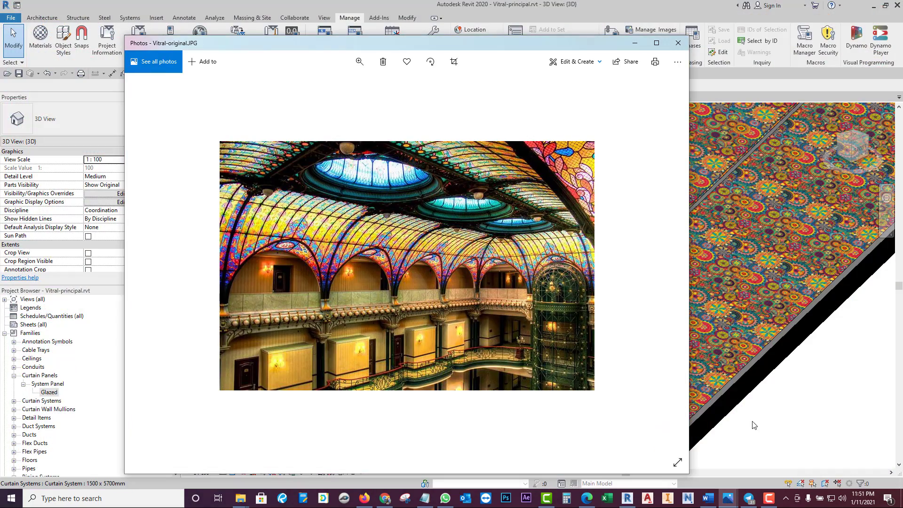
click(765, 432)
scroll(541, 334, up, 4)
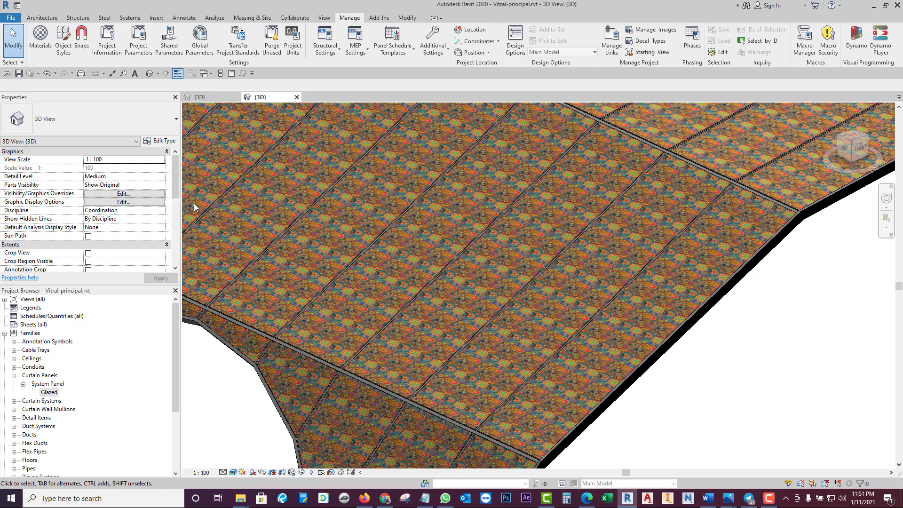
Step: Reselect Pattern colorful.jpg as Vitral's image and open its Texture Editor at 482.60 mm tiled
click(40, 37)
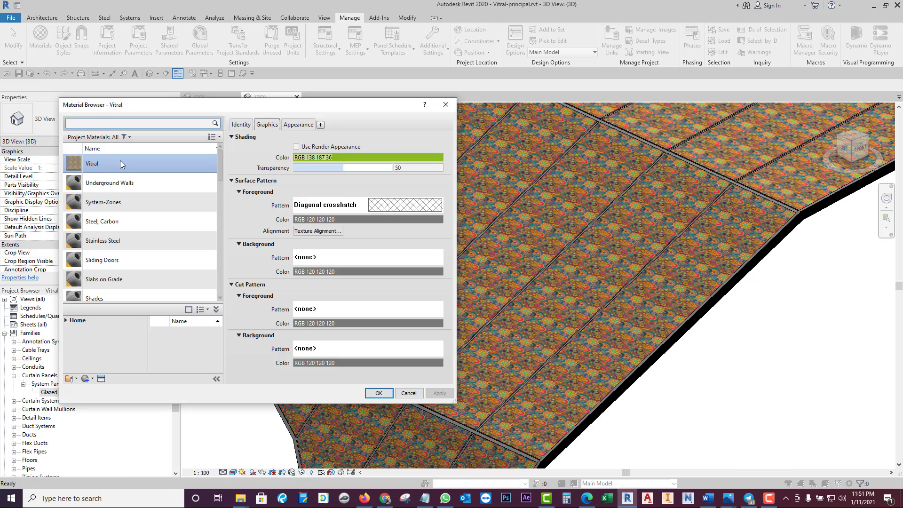
click(300, 125)
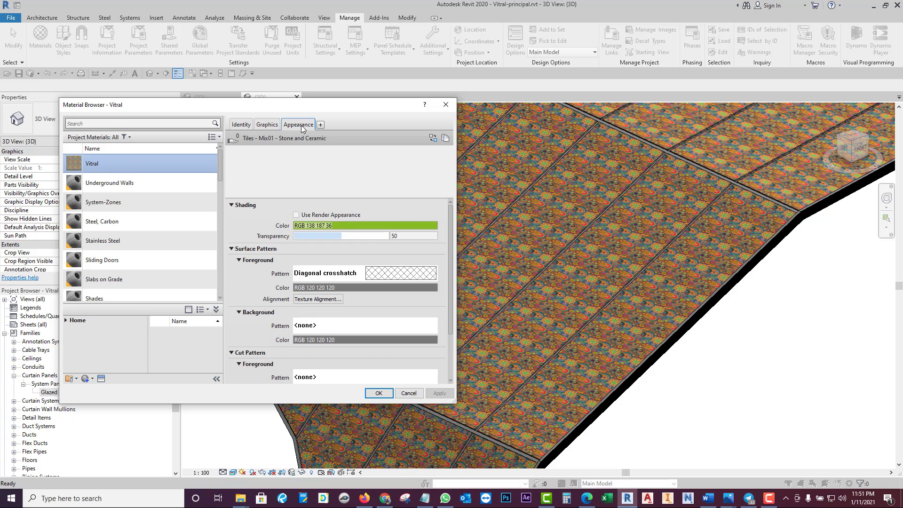
click(310, 249)
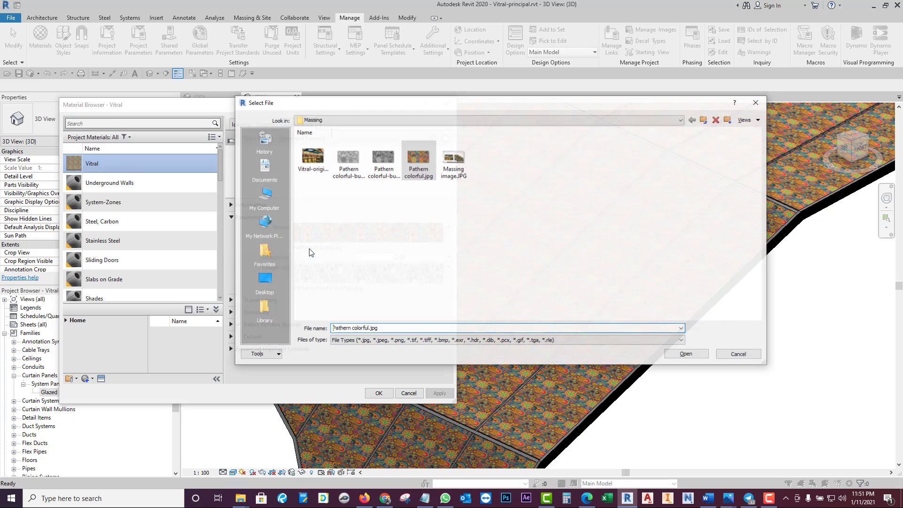
key(Return)
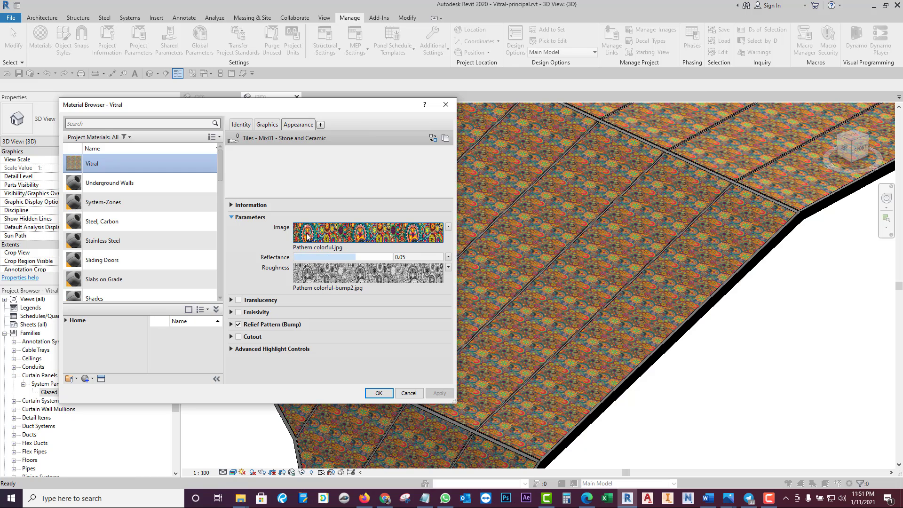
click(307, 236)
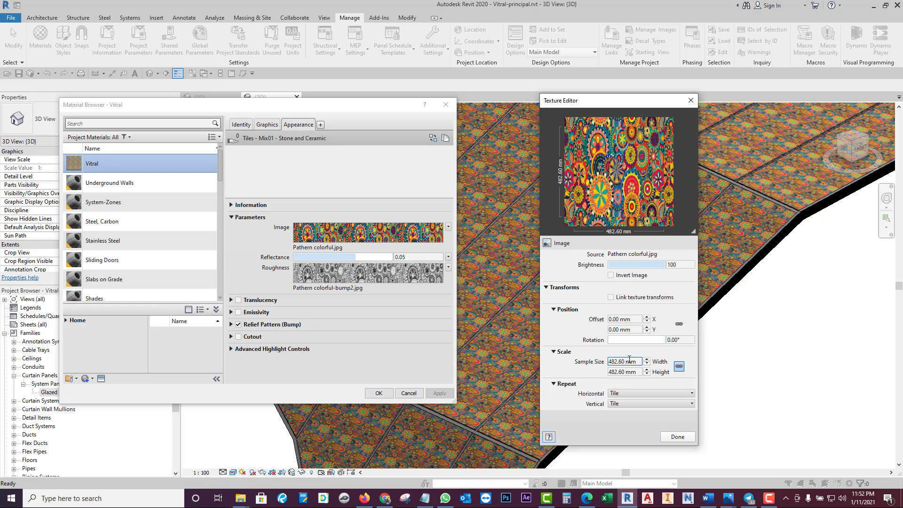
Step: Set the image texture's linked sample width and height to 1282.60 mm
click(617, 361)
drag(639, 362, 613, 362)
key(Left)
click(680, 368)
click(610, 362)
key(BackSpace)
text(12)
click(613, 375)
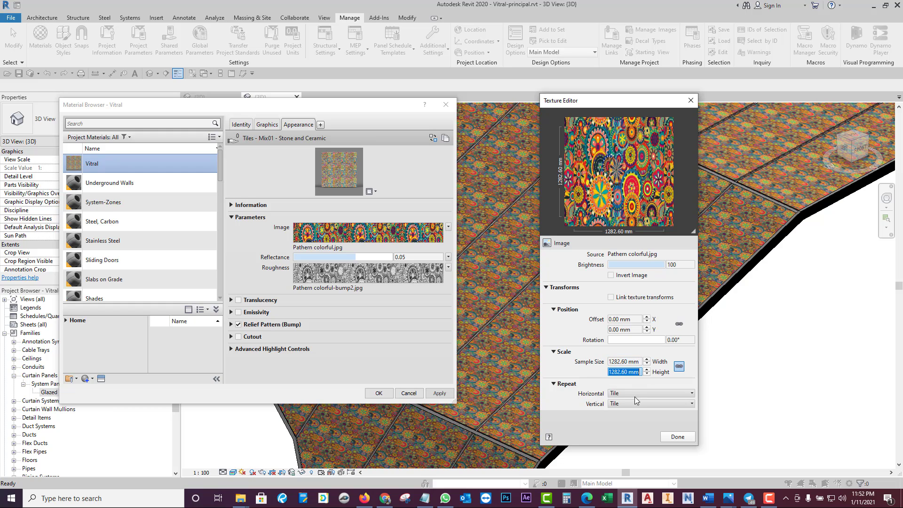
double_click(622, 373)
click(675, 437)
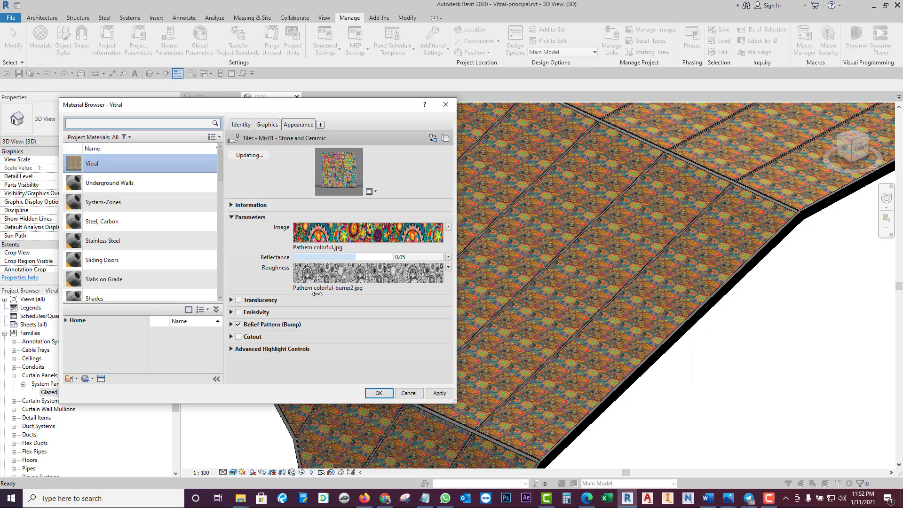
Step: Give the roughness texture the same 1282.60 mm sample size and apply the changes
click(329, 274)
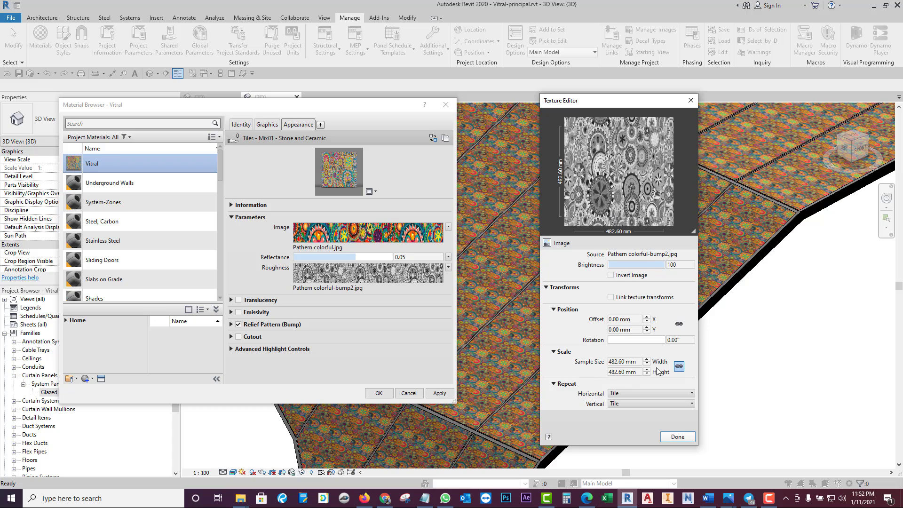
click(612, 362)
click(612, 362)
click(611, 371)
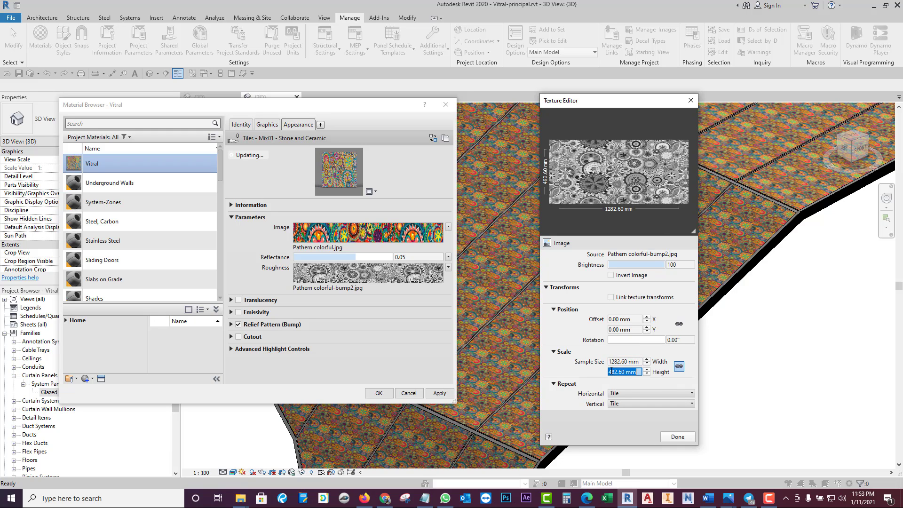
click(611, 371)
text(1282.6)
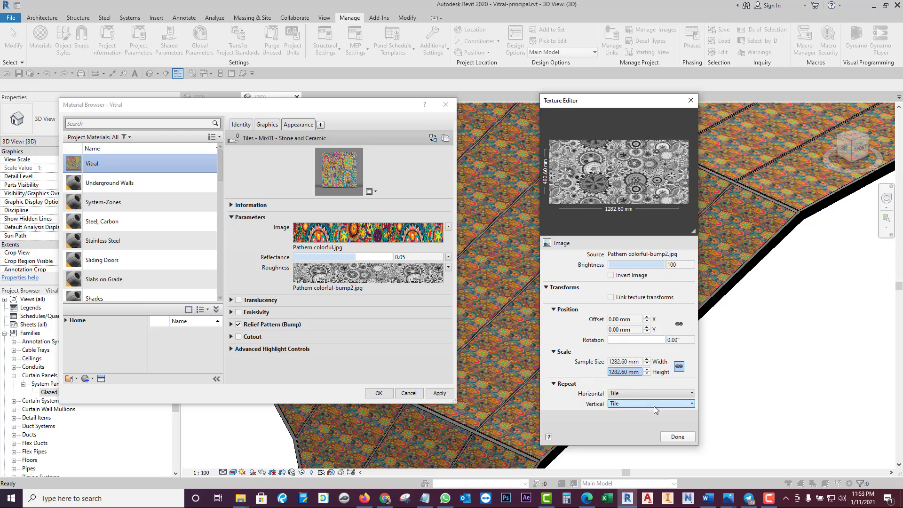
click(678, 437)
click(439, 393)
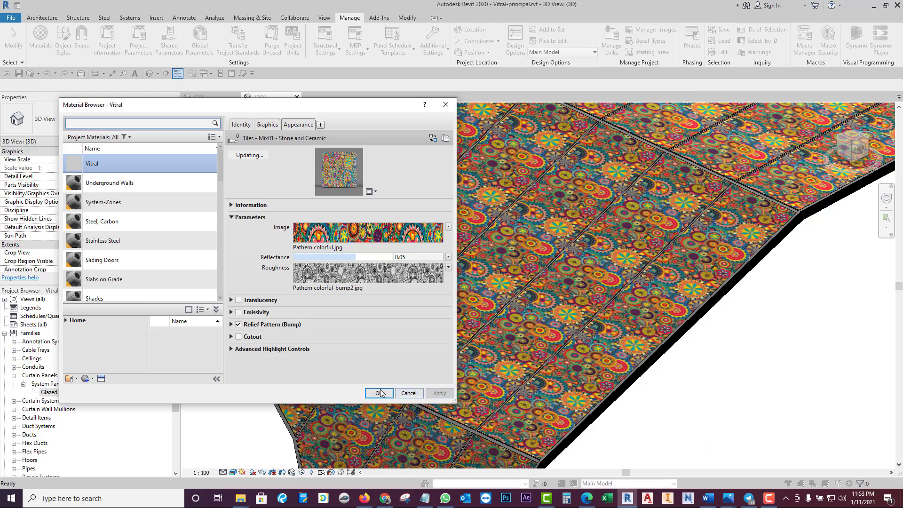
Step: Close the Material Browser, orbit to the roof's front, and compare with the reference photo
click(379, 394)
scroll(522, 335, down, 3)
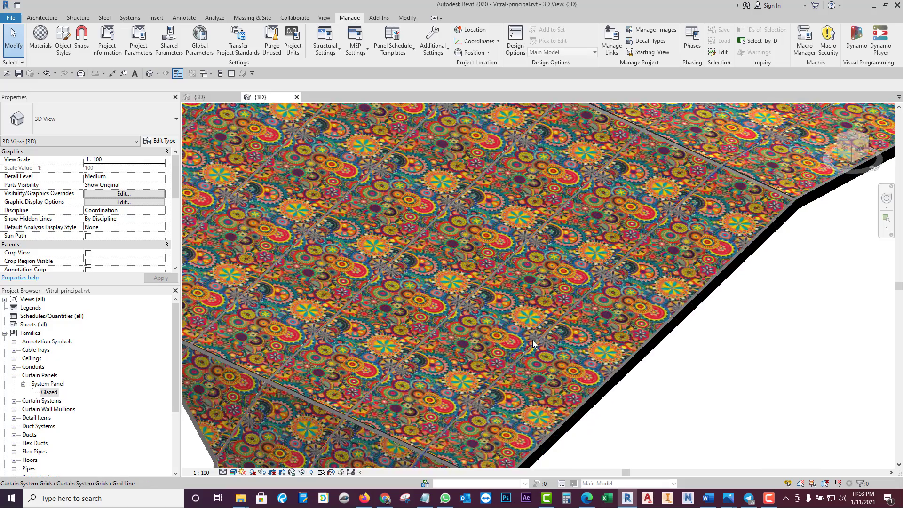
shift+middle_drag(522, 335, 574, 373)
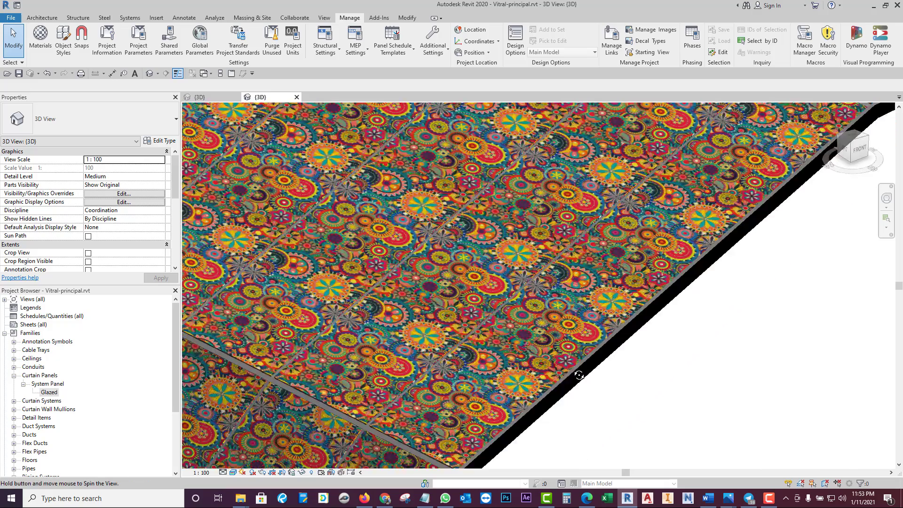
scroll(588, 398, down, 3)
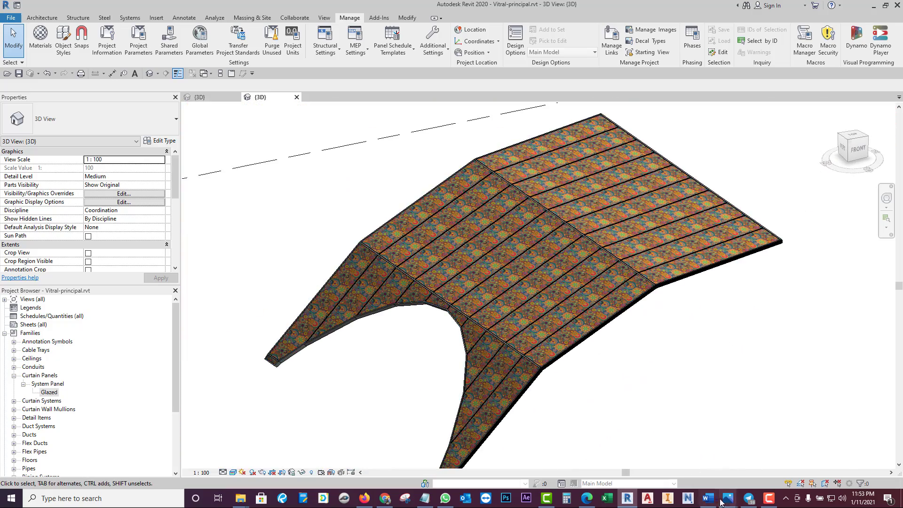
mouse_move(727, 498)
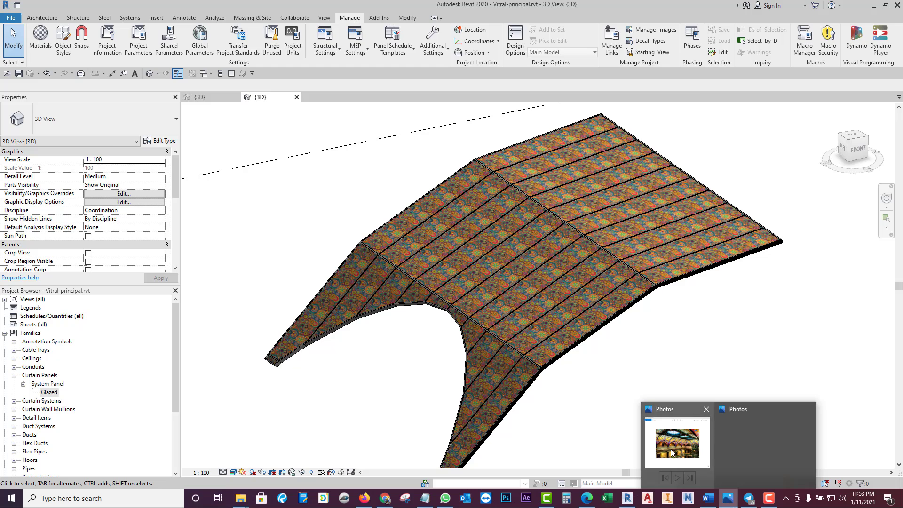
click(672, 450)
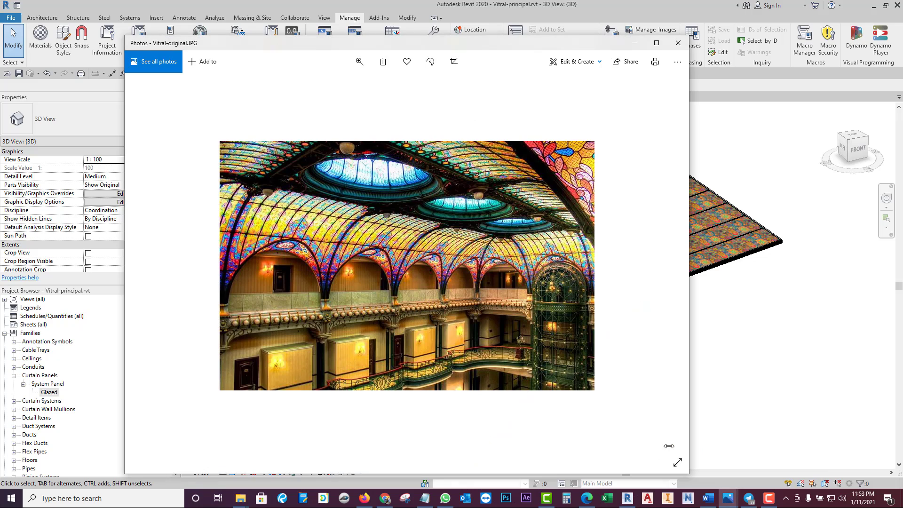
click(736, 342)
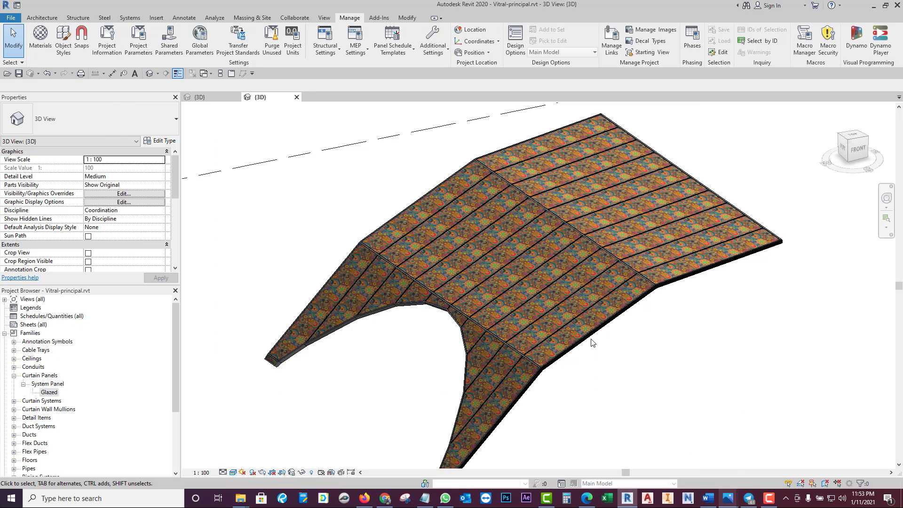
Step: Zoom and orbit the 3D view to reframe the whole Vitral roof
scroll(560, 300, up, 5)
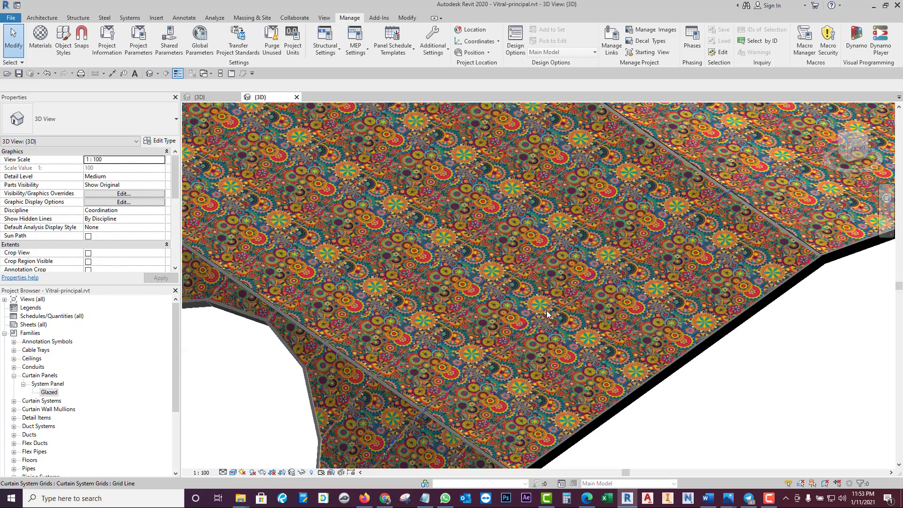
scroll(547, 314, down, 2)
scroll(541, 329, down, 3)
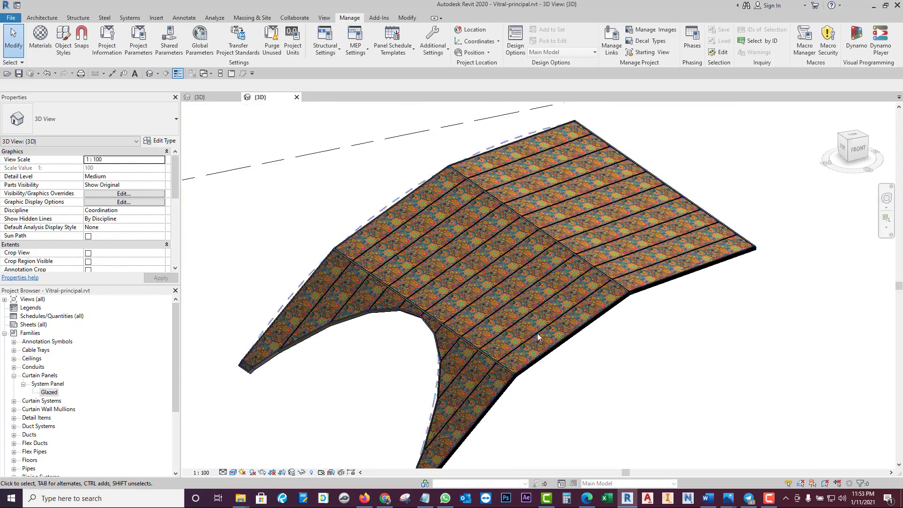
scroll(484, 296, down, 2)
scroll(500, 276, up, 2)
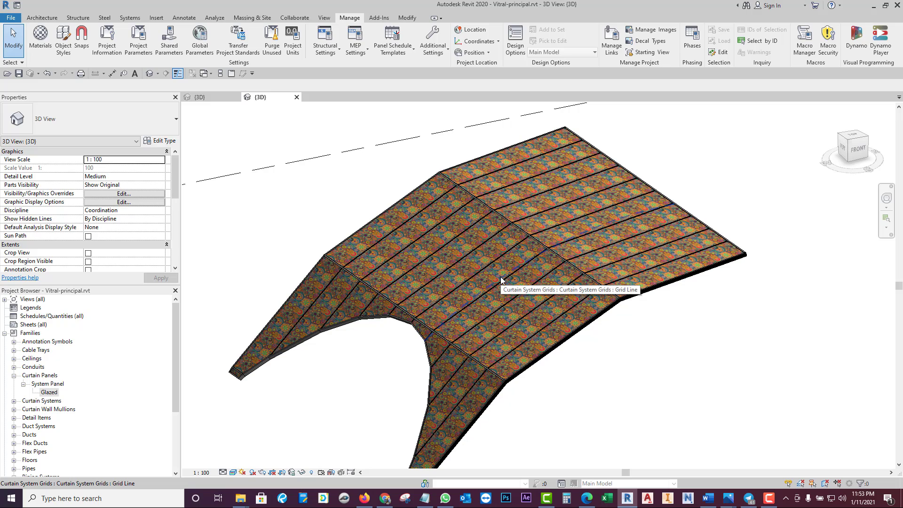
scroll(501, 280, down, 2)
scroll(506, 299, down, 1)
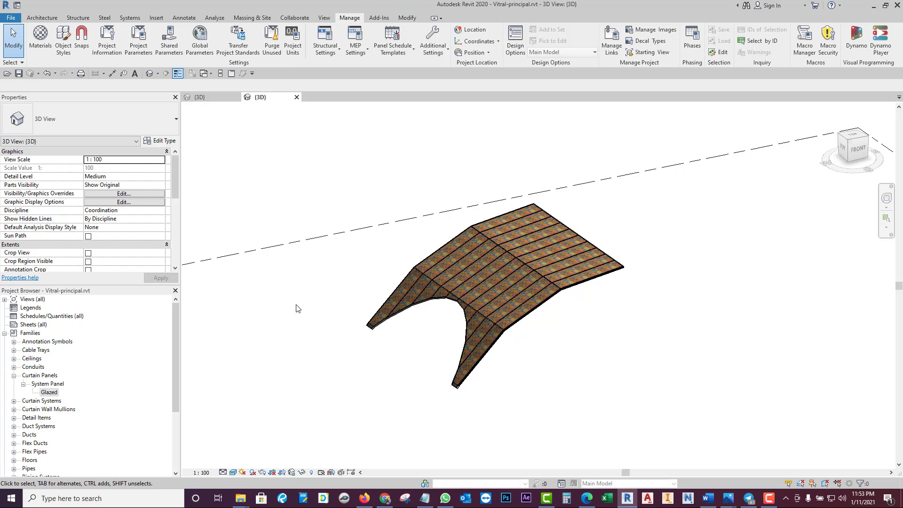
shift+middle_drag(288, 325, 304, 275)
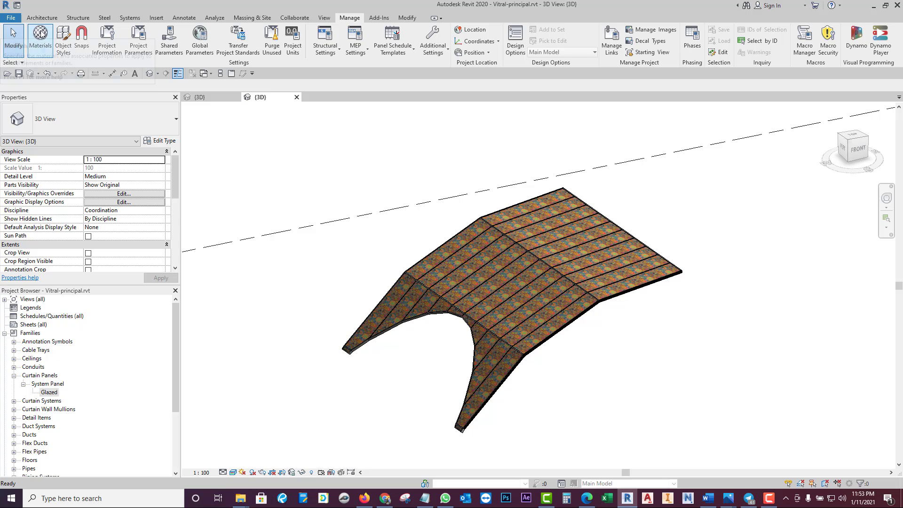
Step: Open the Glazed panel type's Vitral material in the Material Browser
double_click(52, 393)
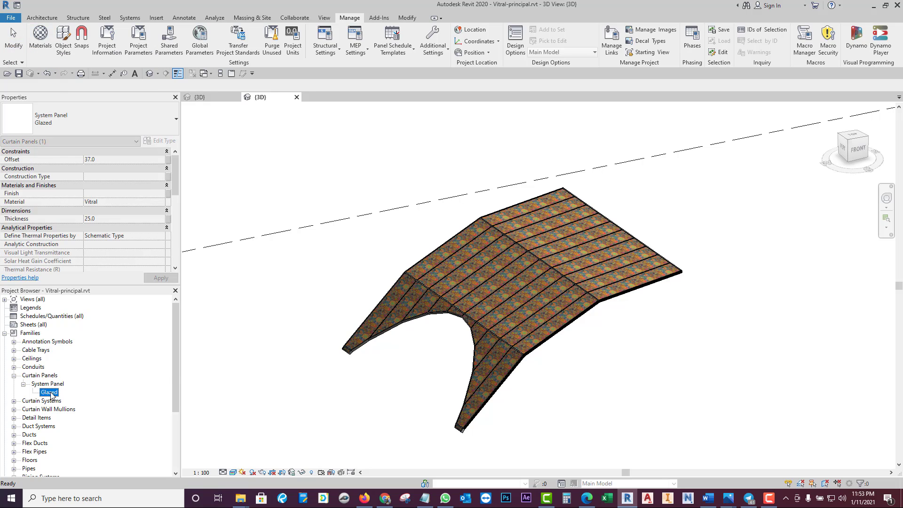
click(353, 226)
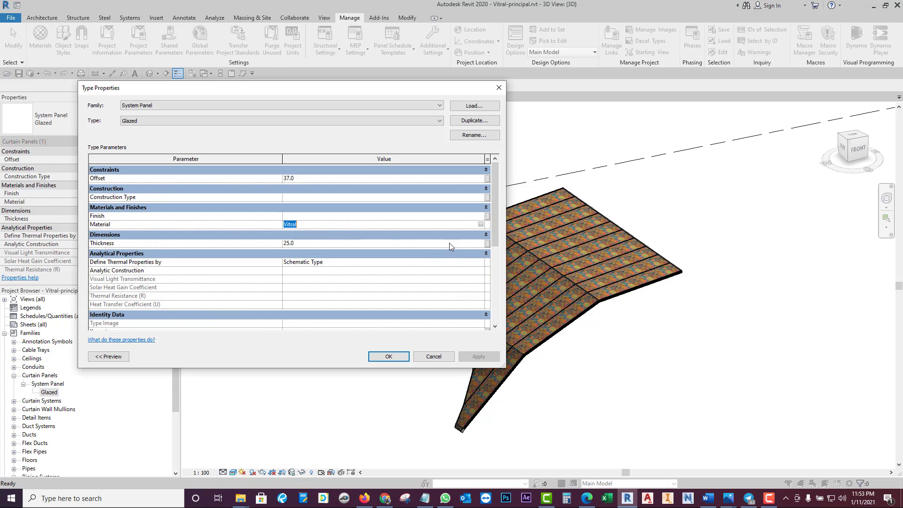
click(481, 225)
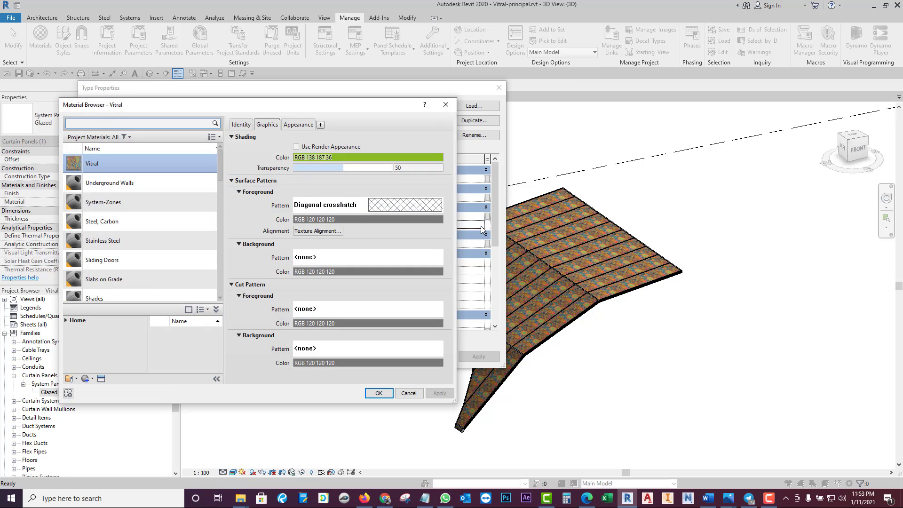
click(292, 125)
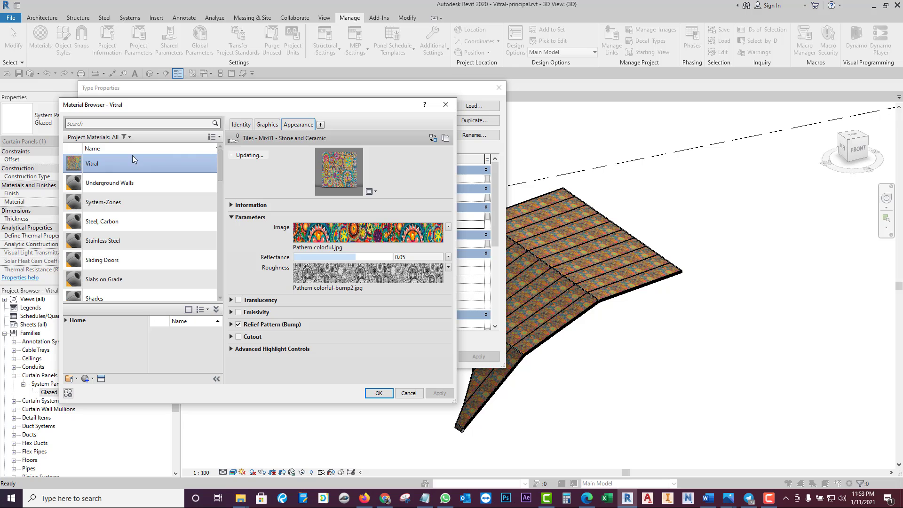
Step: Change Vitral's shading colour to RGB 177 189 34, apply it, and close the browser
click(261, 124)
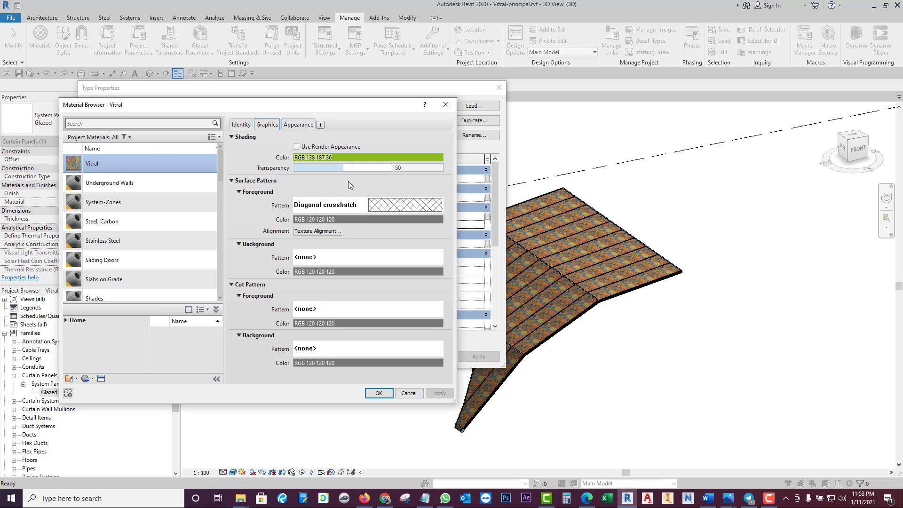
click(338, 157)
click(351, 236)
key(Return)
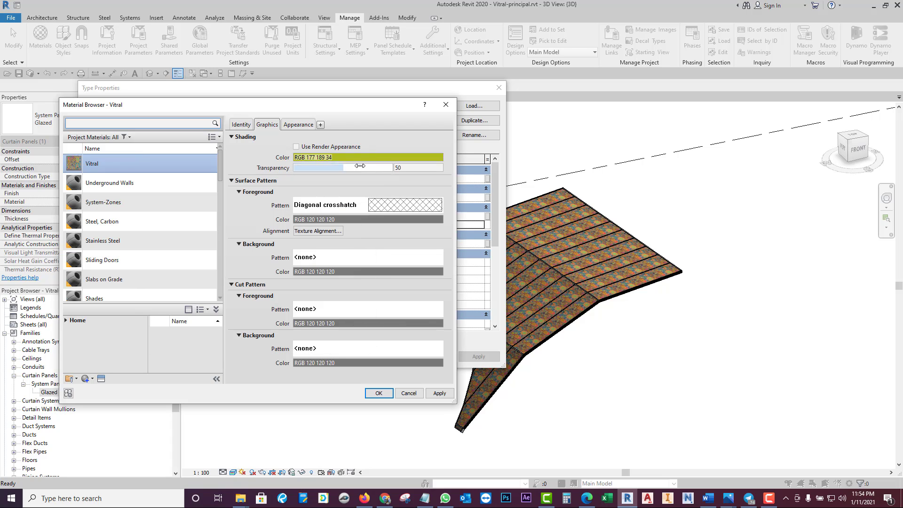
click(440, 392)
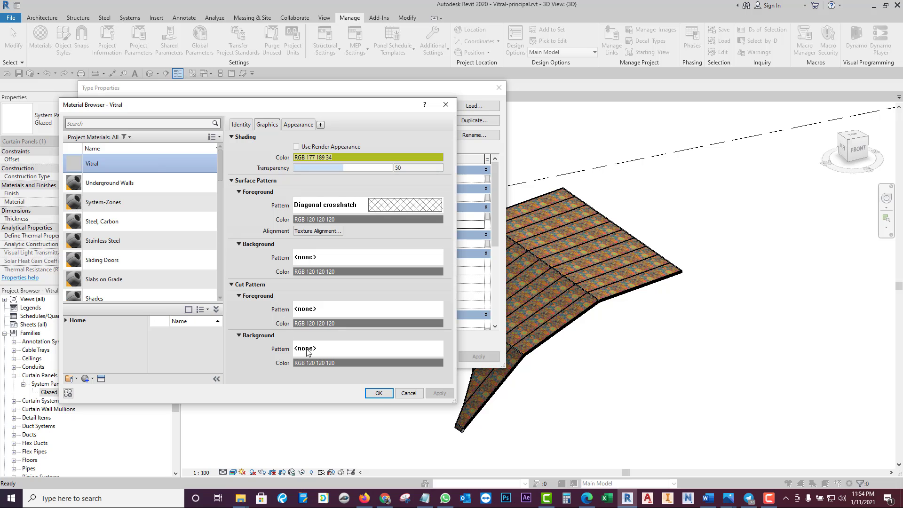
click(380, 394)
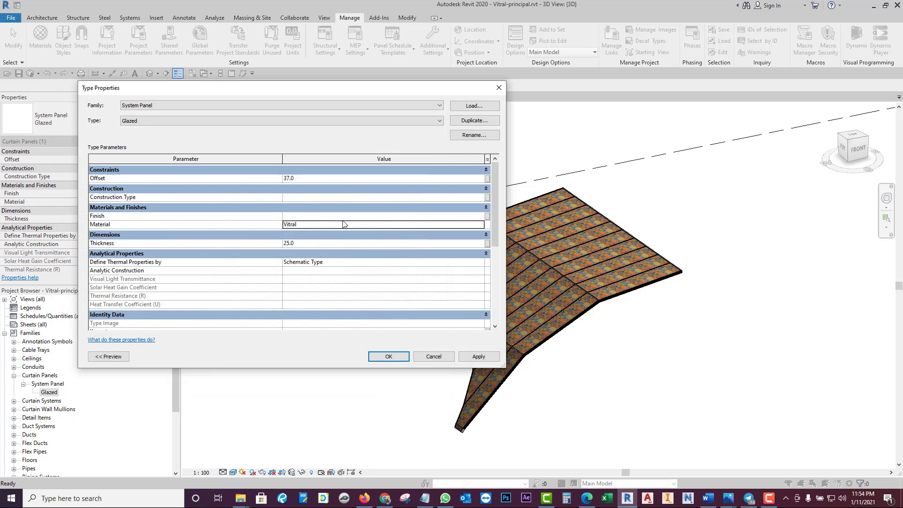
Step: Reopen the Material Browser on the Glazed panel's Vitral material
key(Up)
click(460, 224)
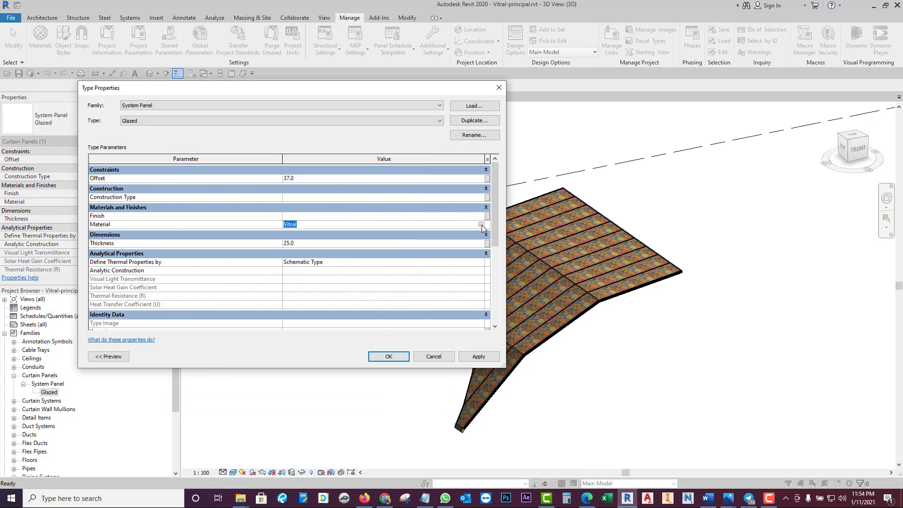
click(480, 225)
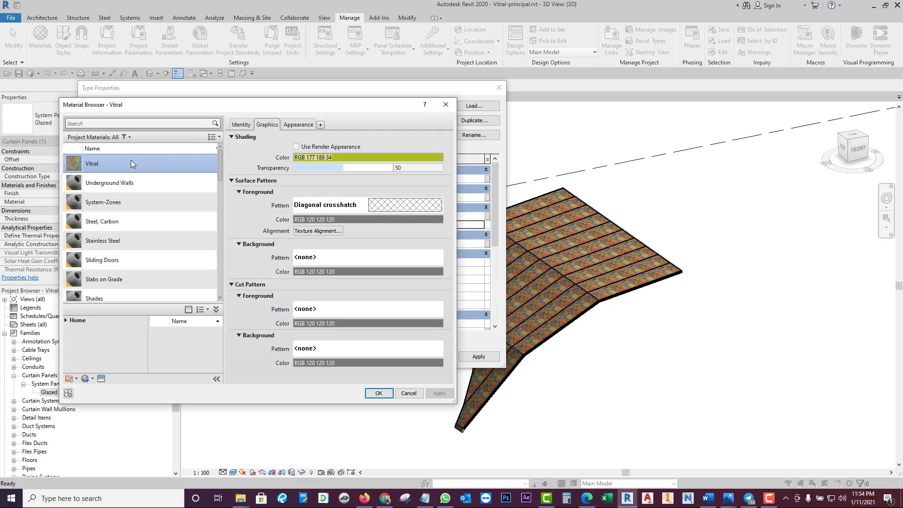
Step: Add Vitral to the Massing Class library, replacing the existing library copy
right_click(131, 159)
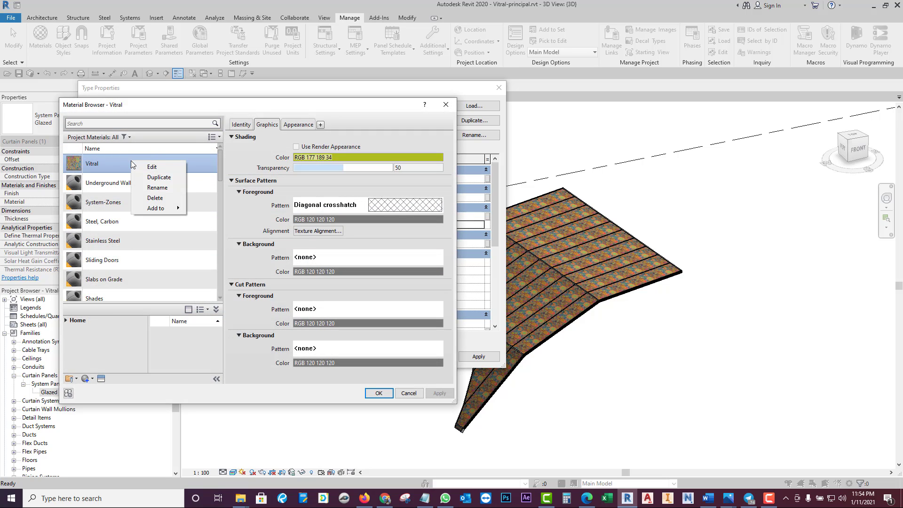
mouse_move(156, 208)
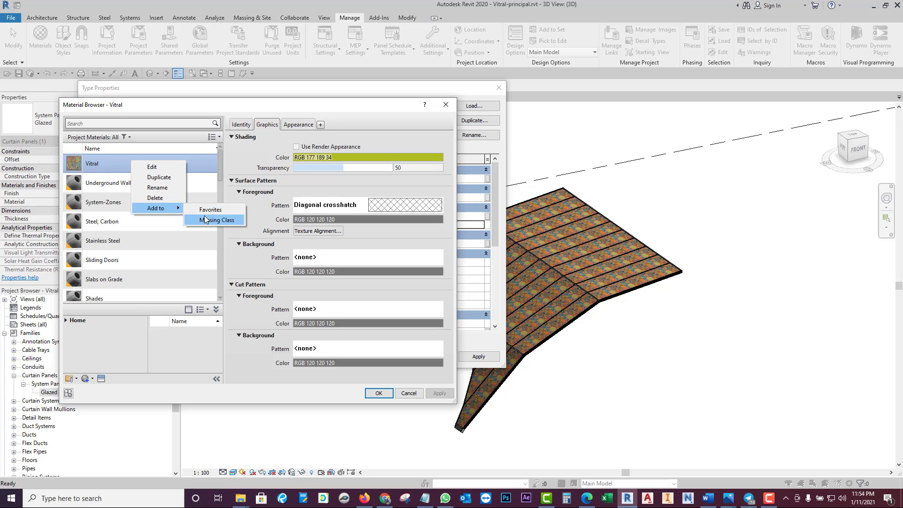
click(210, 218)
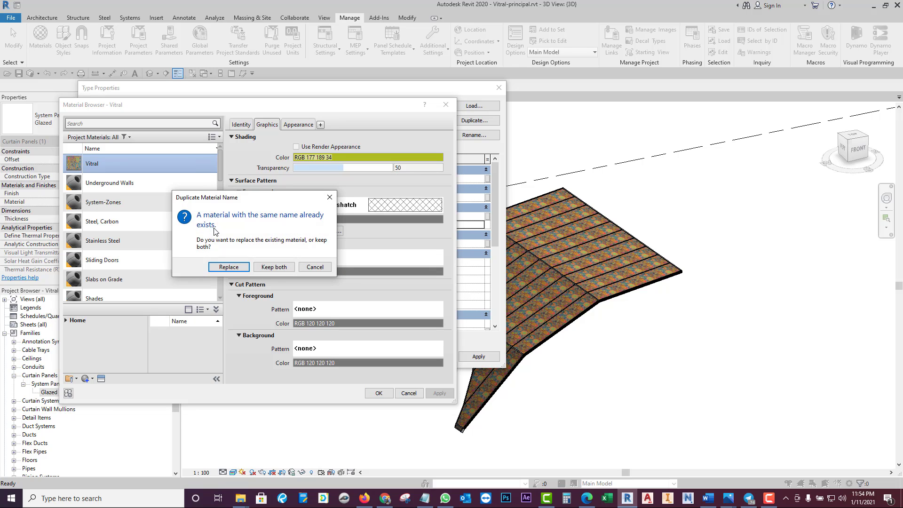
click(223, 270)
right_click(155, 163)
mouse_move(179, 212)
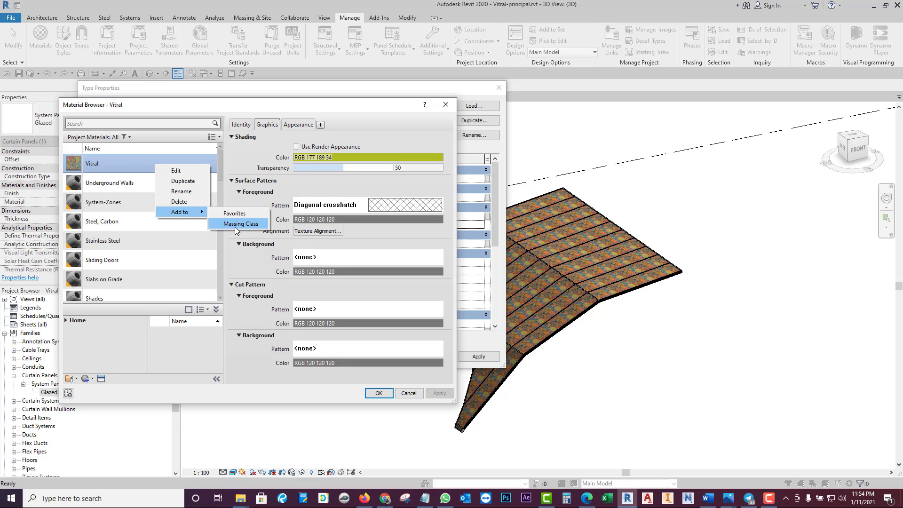
click(235, 226)
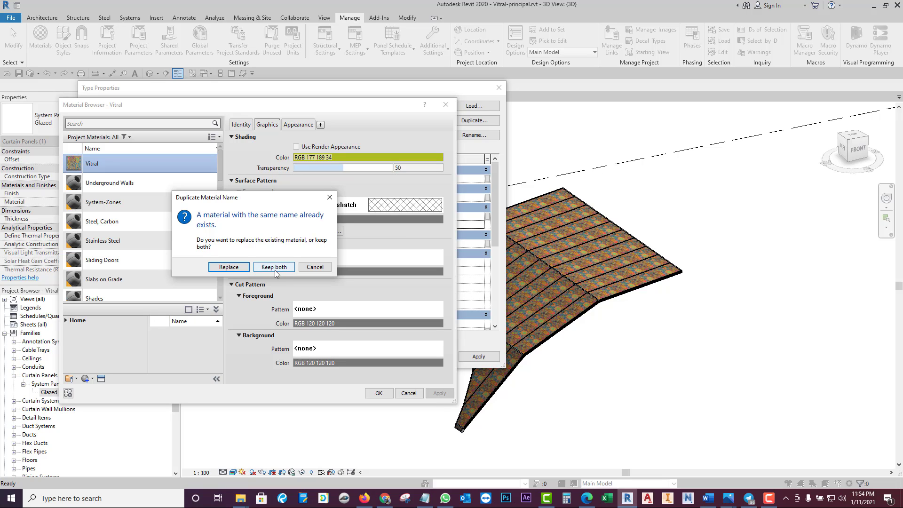
click(227, 267)
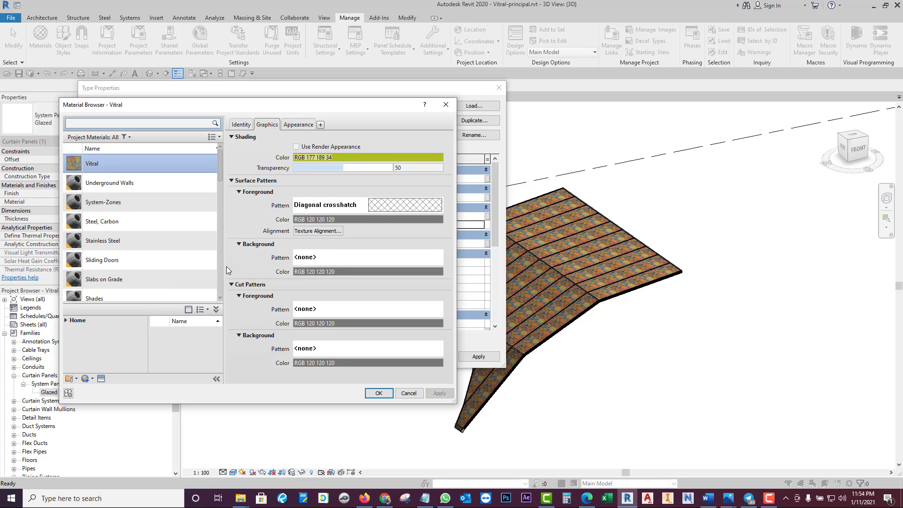
Step: Browse the Home library, then accept Vitral as the Glazed panel material
scroll(161, 293, down, 1)
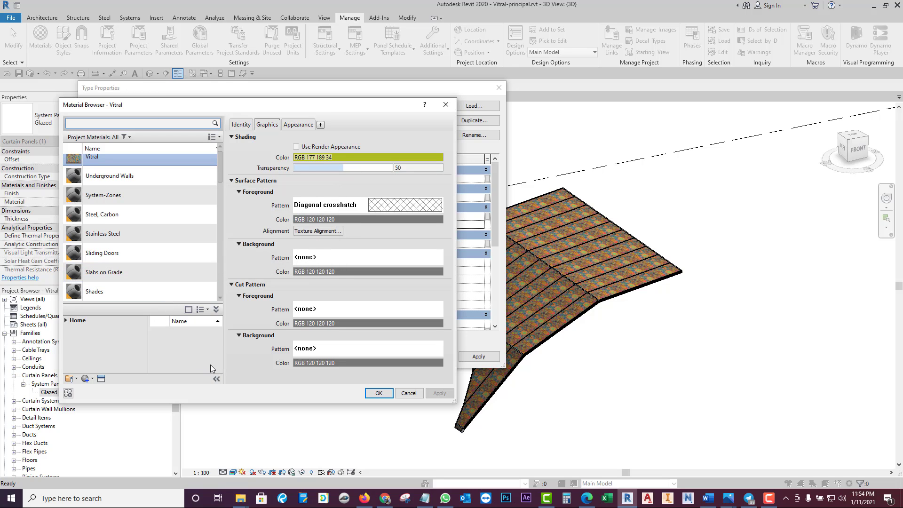
scroll(126, 165, up, 1)
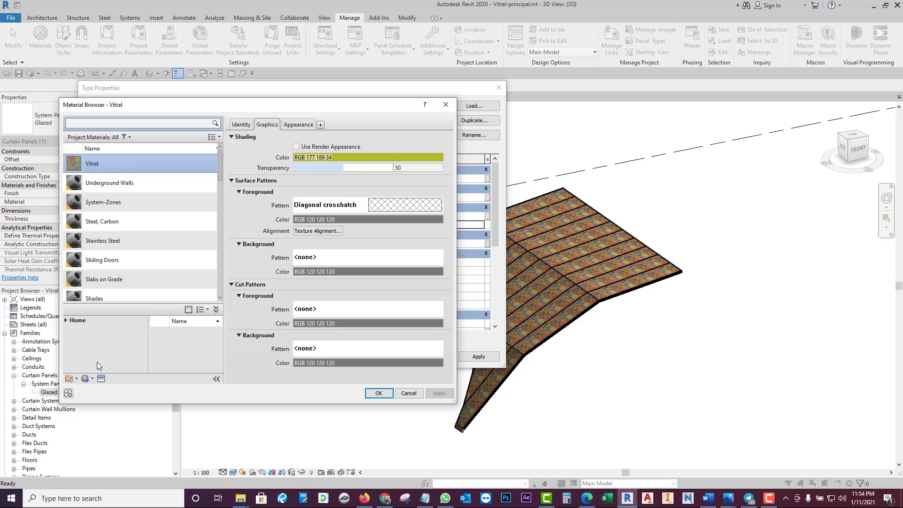
click(71, 323)
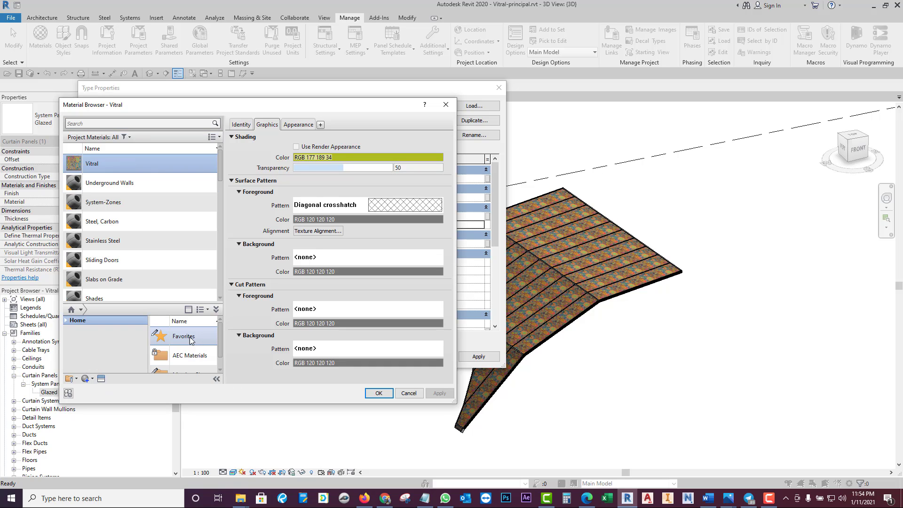
scroll(192, 363, down, 1)
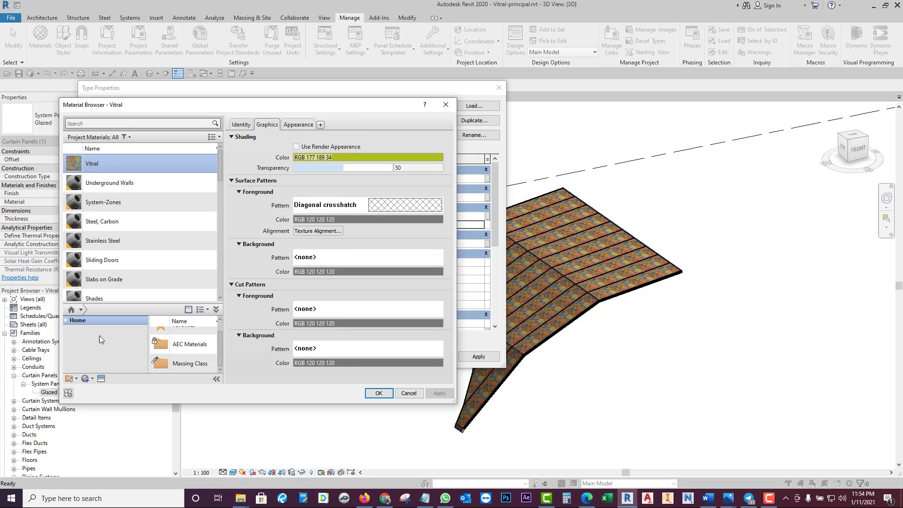
scroll(185, 361, up, 1)
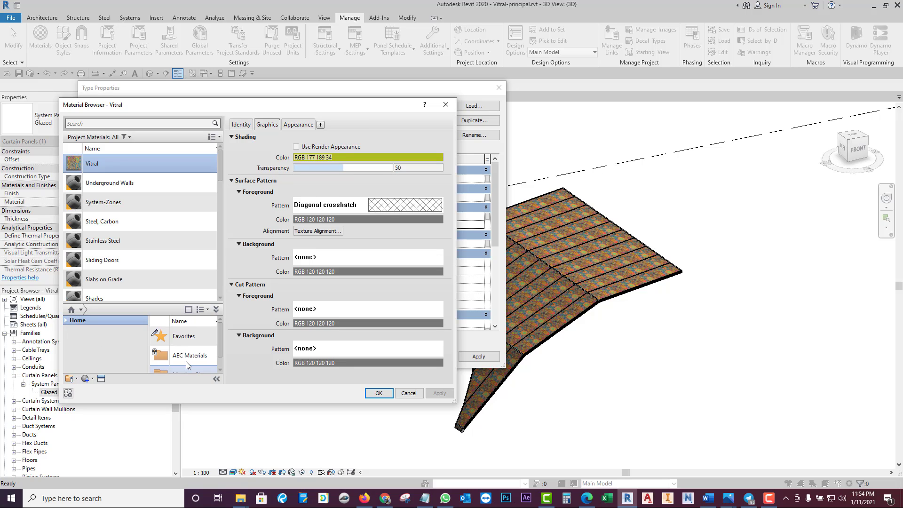
scroll(170, 360, down, 1)
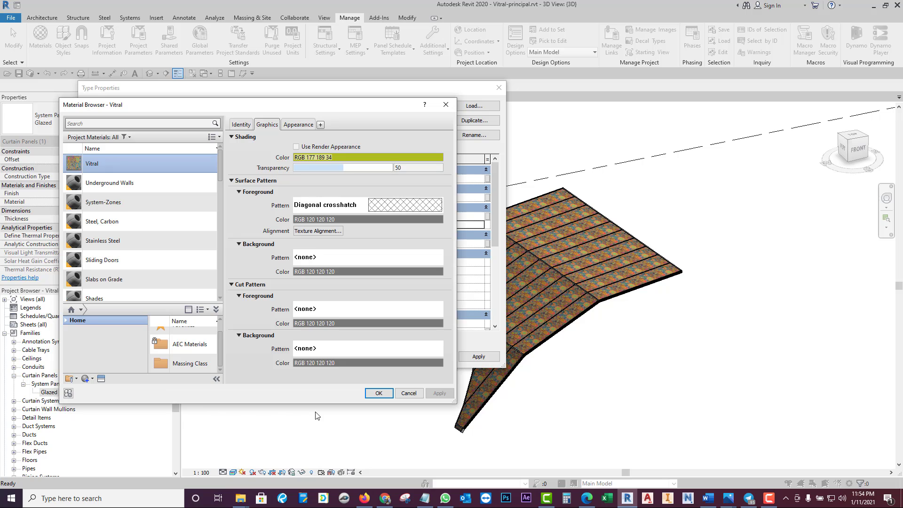
click(378, 393)
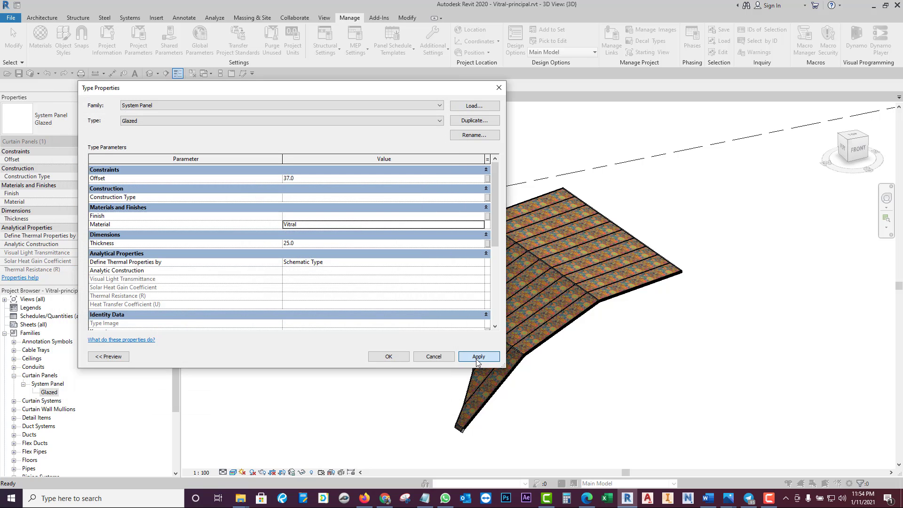
Step: Confirm the Glazed type changes, close the Vitral-principal 3D view, and open Vitral Top
click(397, 361)
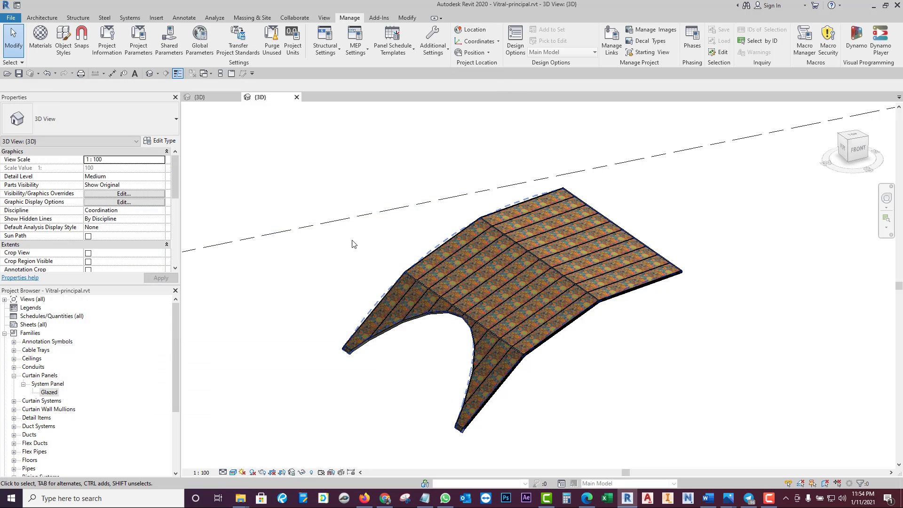
click(296, 97)
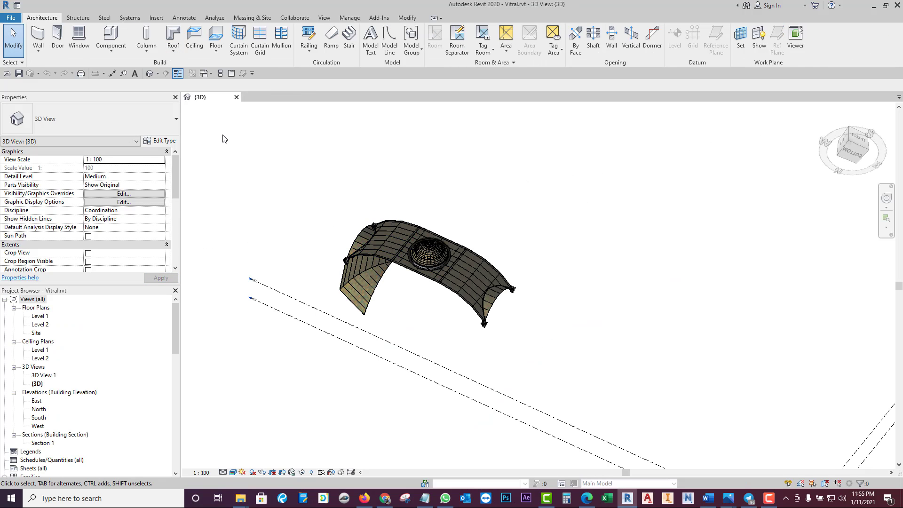
click(7, 73)
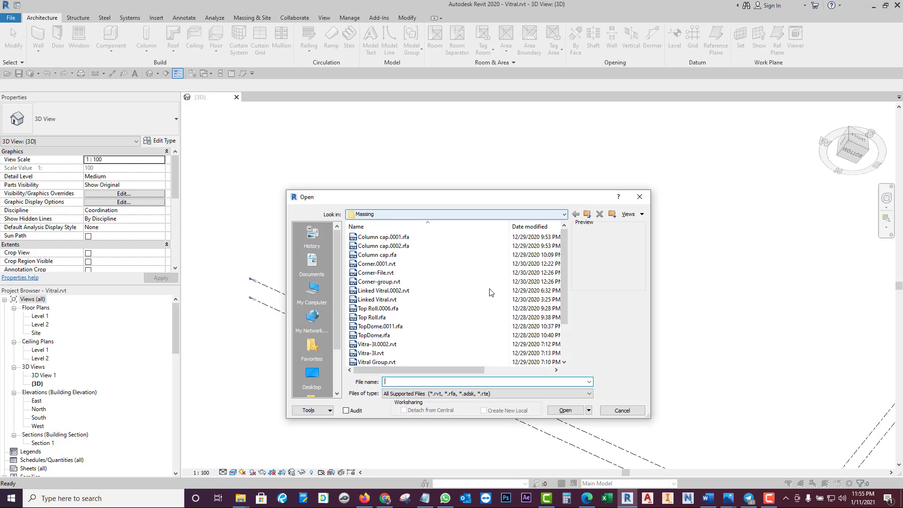
scroll(569, 286, down, 3)
scroll(569, 286, down, 3)
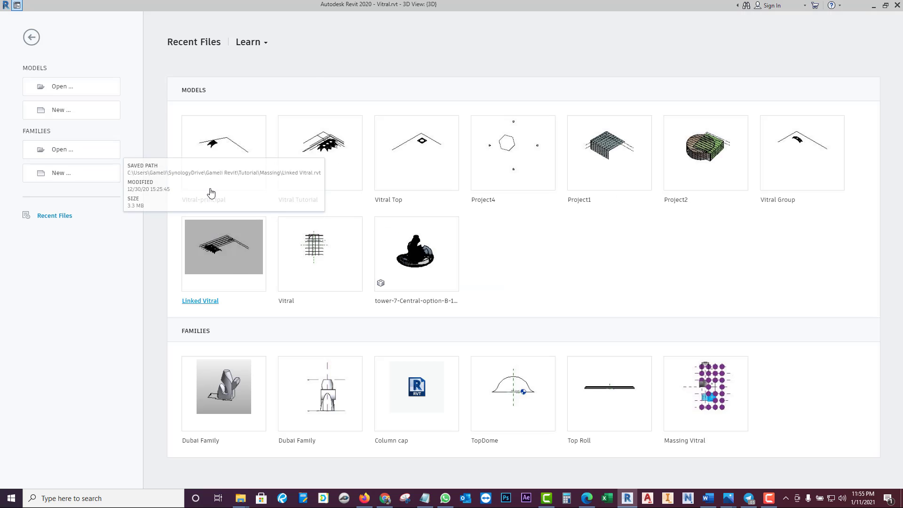
key(ctrl+d)
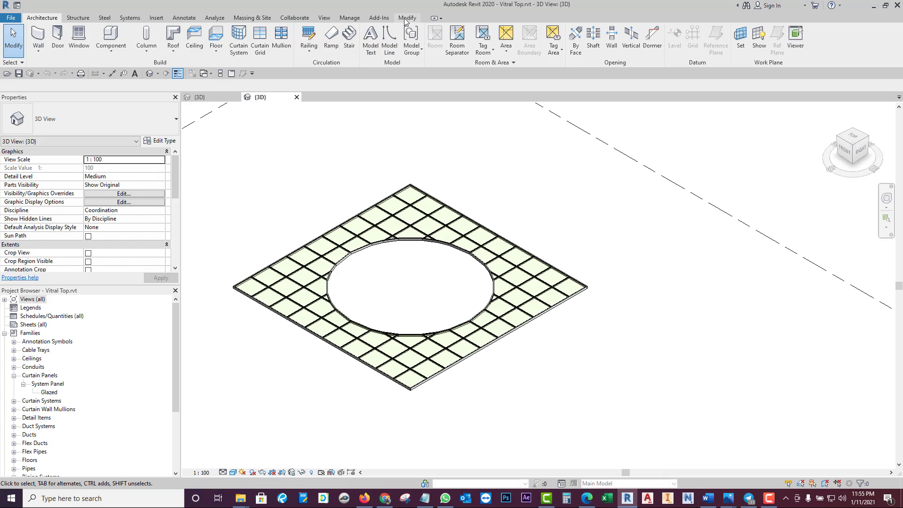
Step: Add Vitral from the Favorites library to the Vitral Top project materials
click(350, 17)
click(40, 37)
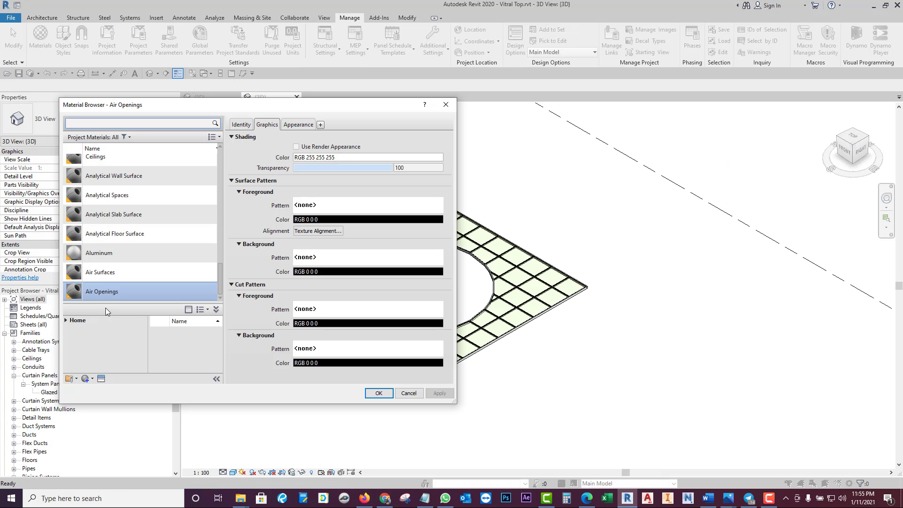
click(72, 321)
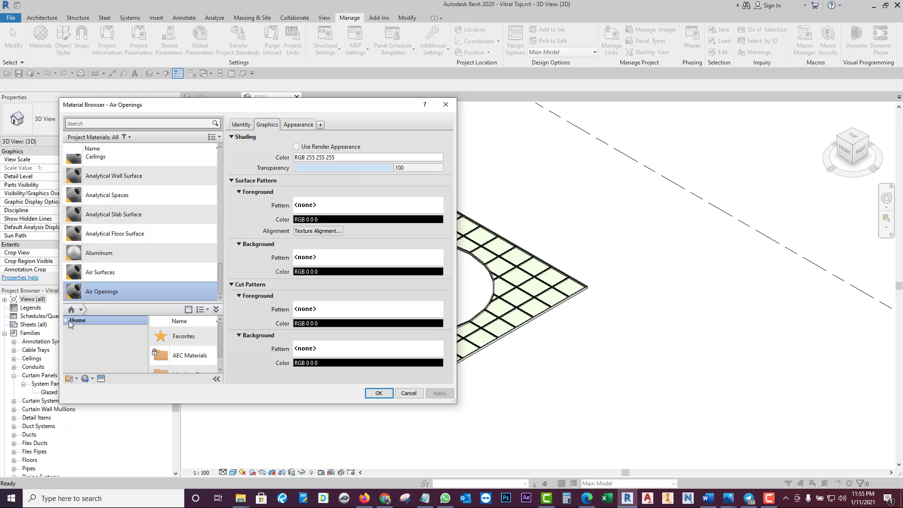
double_click(187, 338)
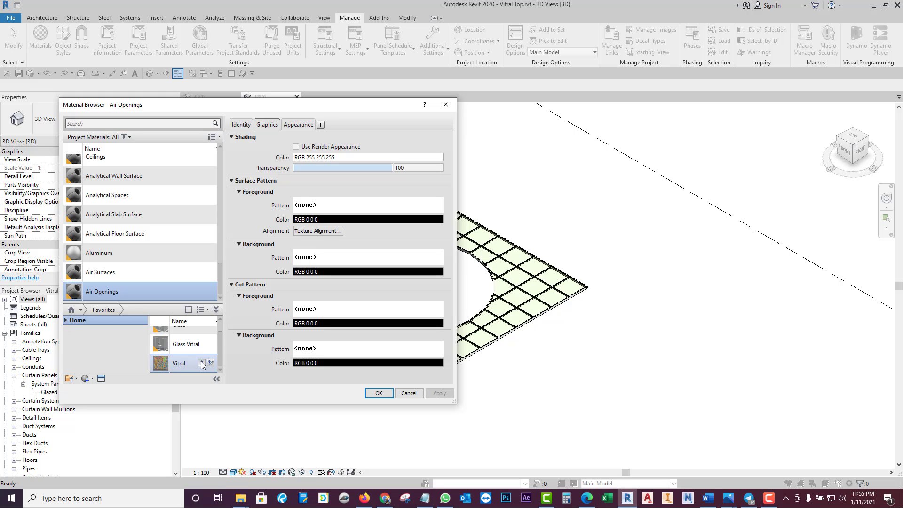
click(202, 363)
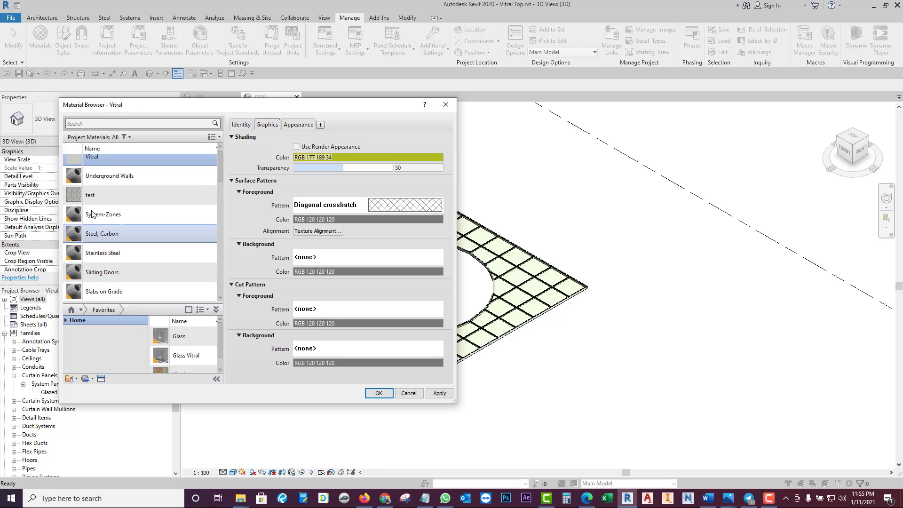
scroll(166, 177, up, 1)
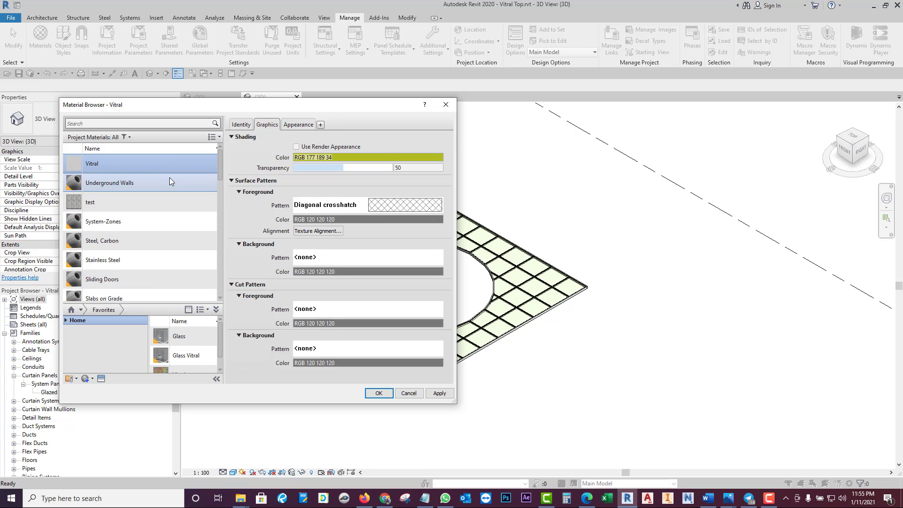
click(439, 394)
click(379, 393)
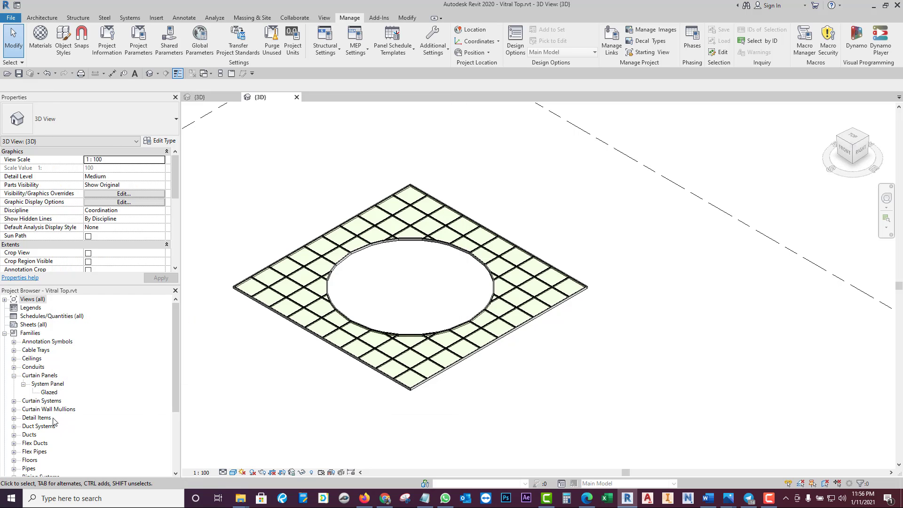
Step: Assign the Favorites Vitral material to the Glazed panel type, keeping both same-named appearances
double_click(49, 393)
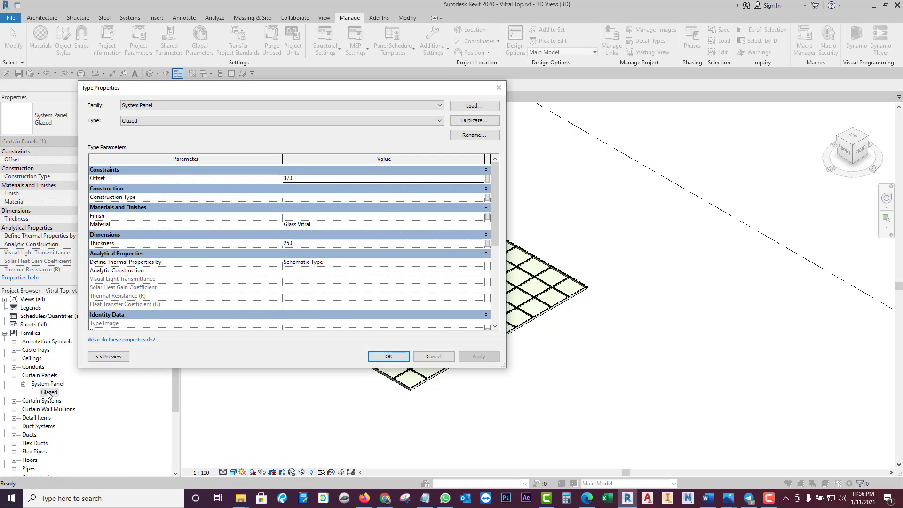
click(328, 224)
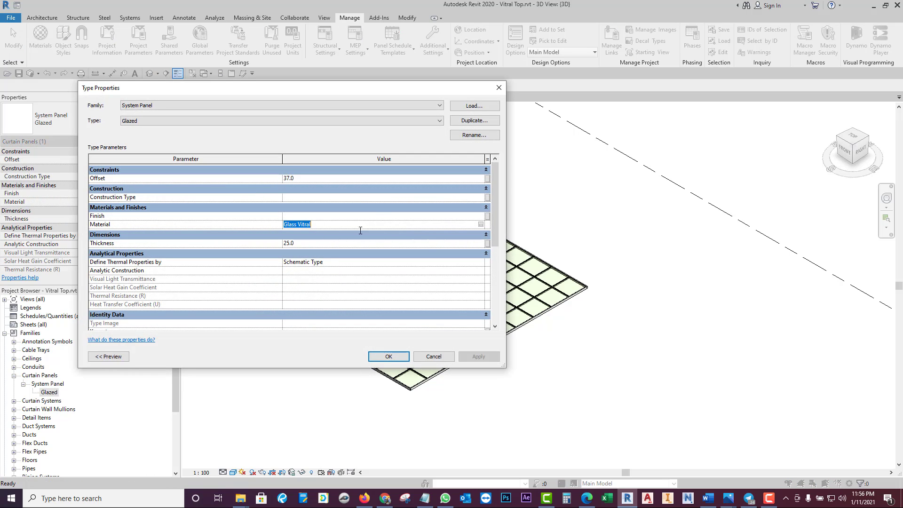
click(481, 224)
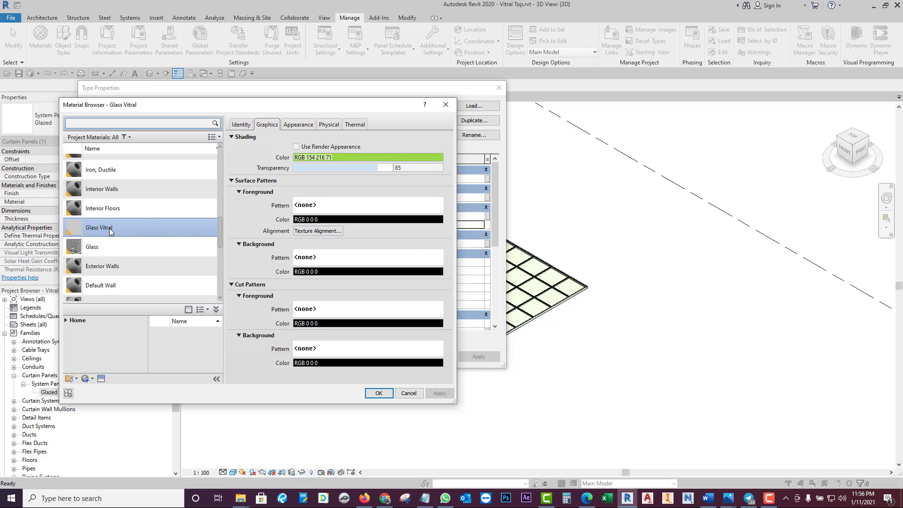
click(295, 127)
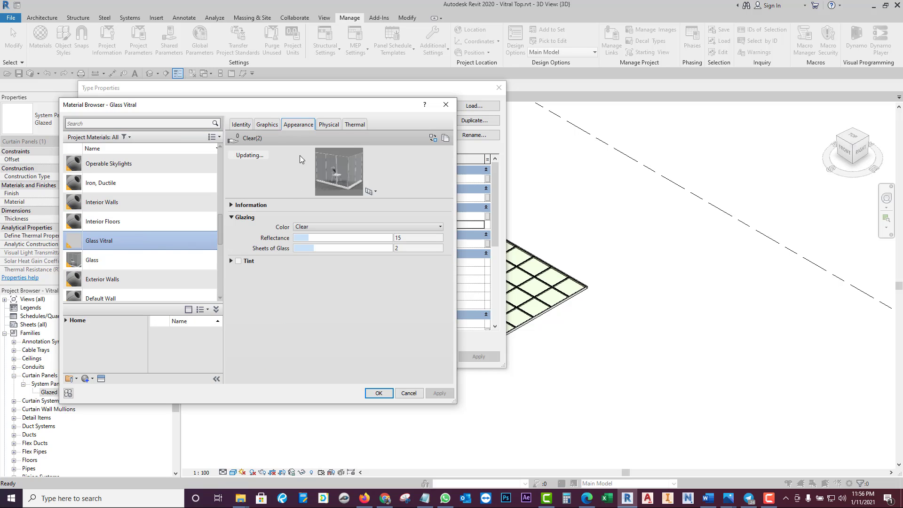
click(72, 324)
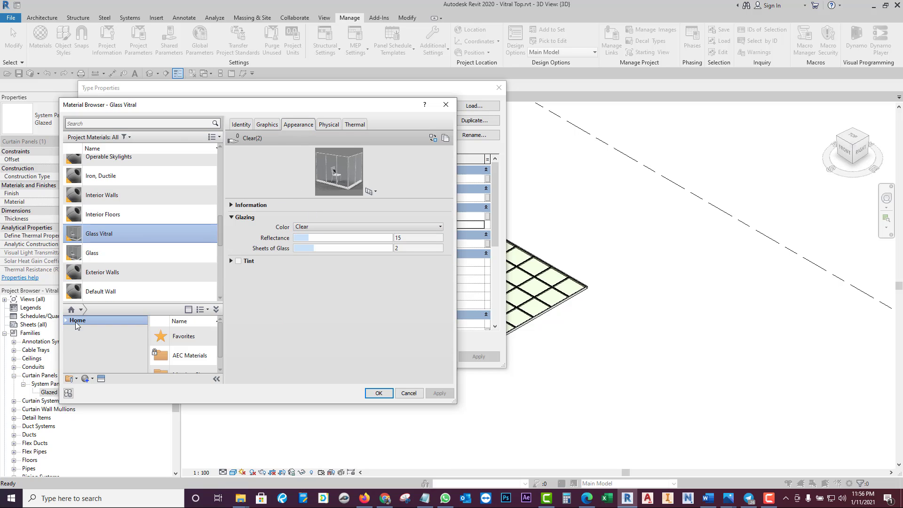
double_click(191, 340)
double_click(179, 366)
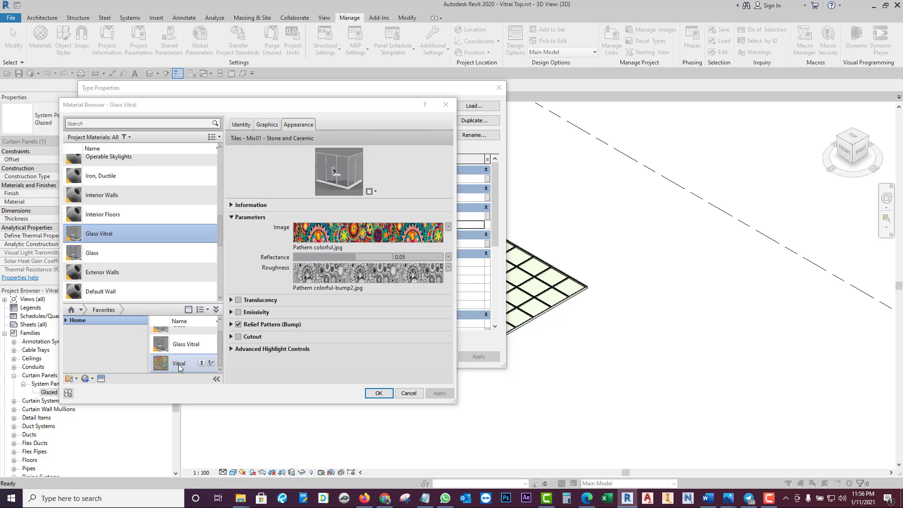
click(423, 262)
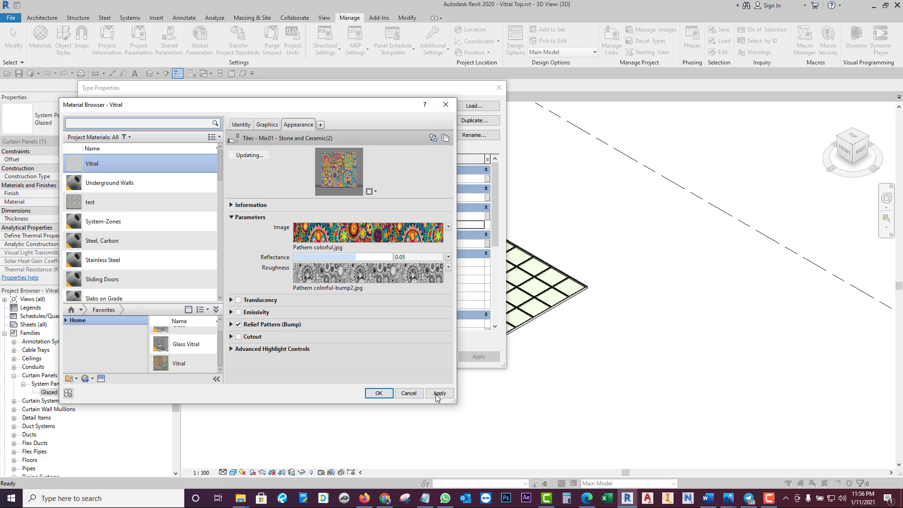
click(379, 393)
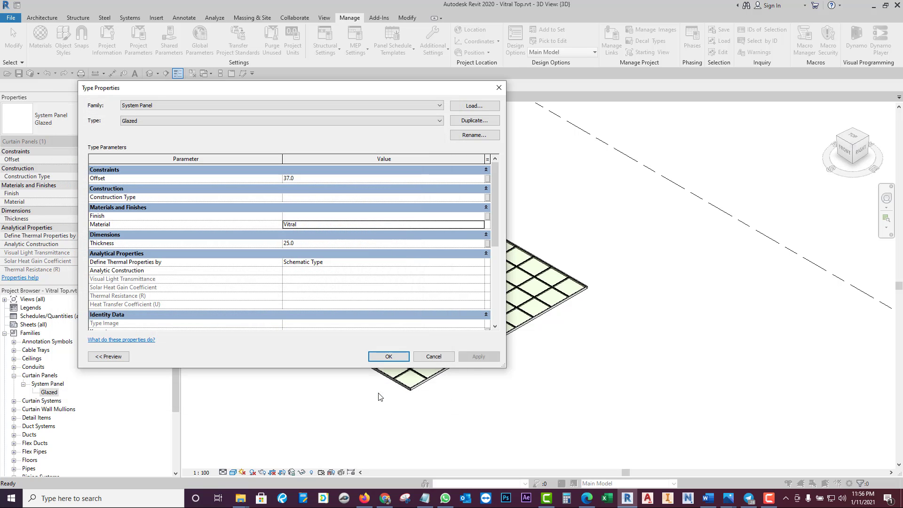
click(466, 360)
click(390, 358)
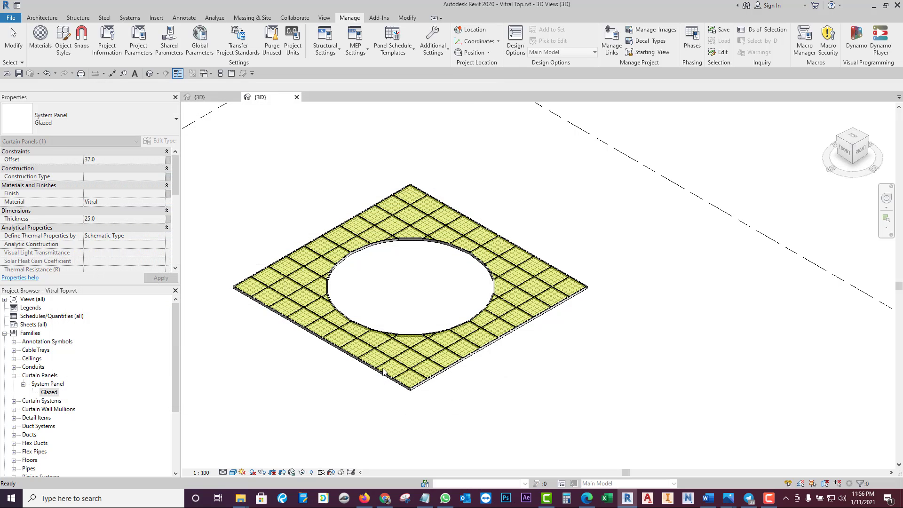
Step: Switch the 3D view to Realistic, then close it and save Vitral Top
key(Escape)
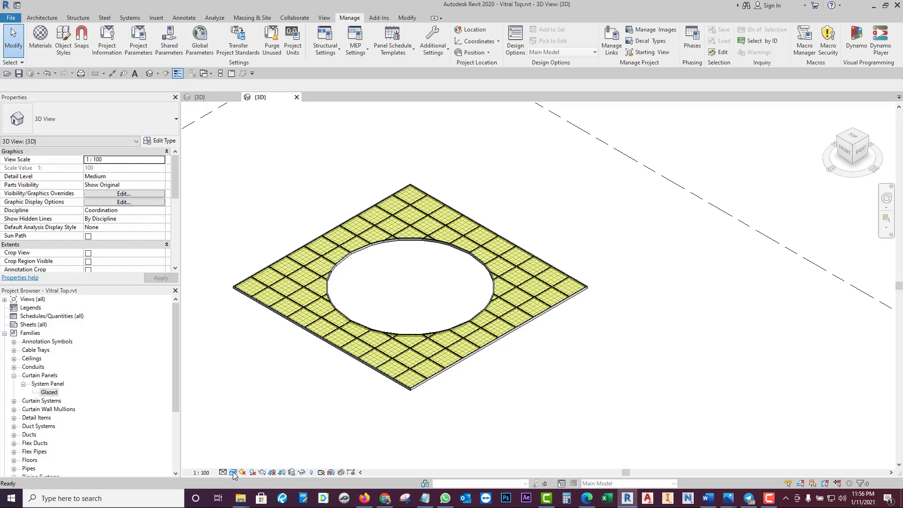
click(233, 473)
click(250, 453)
scroll(330, 350, up, 3)
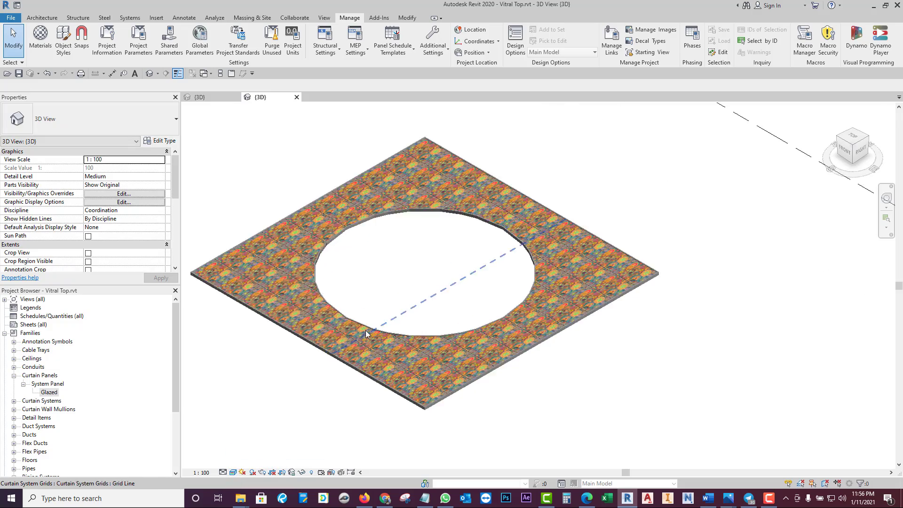
scroll(445, 368, up, 2)
scroll(606, 375, up, 3)
scroll(607, 375, down, 5)
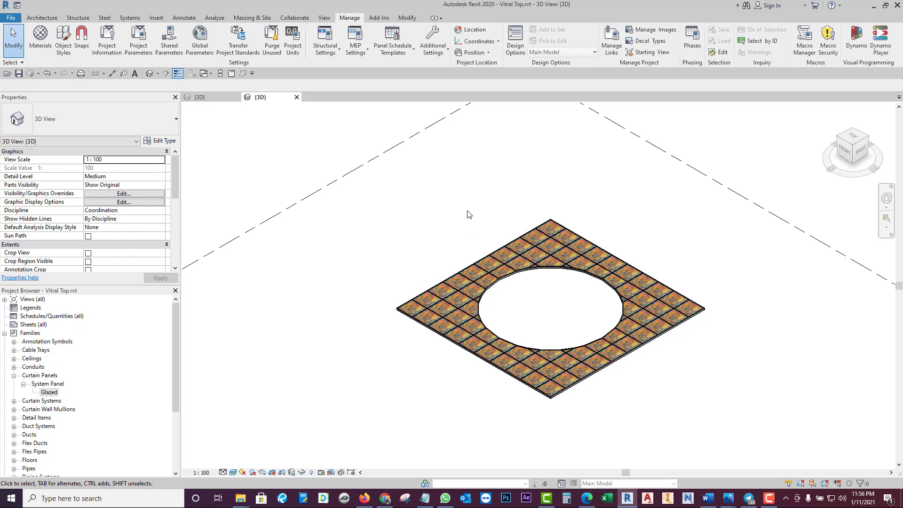
click(296, 98)
click(433, 251)
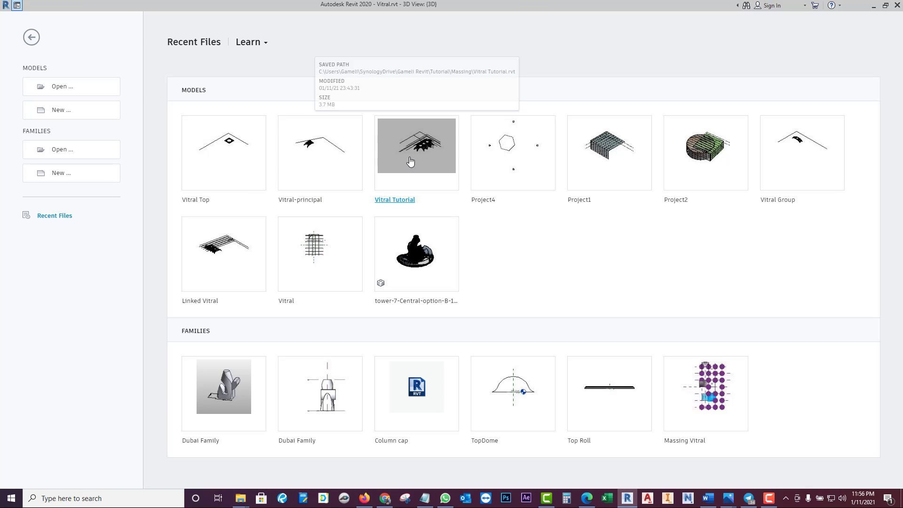
Step: Open Vitral Tutorial from Recent Files and display its roof in Realistic style
click(410, 161)
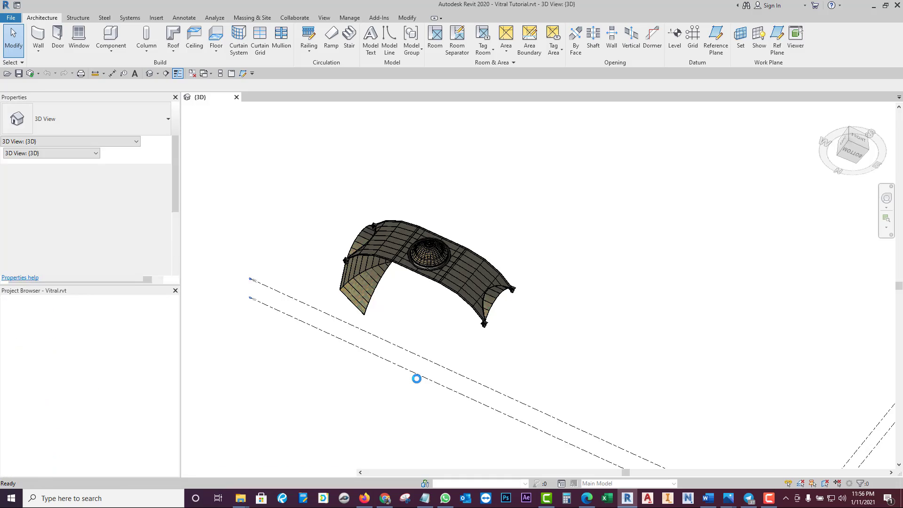
click(232, 473)
click(240, 453)
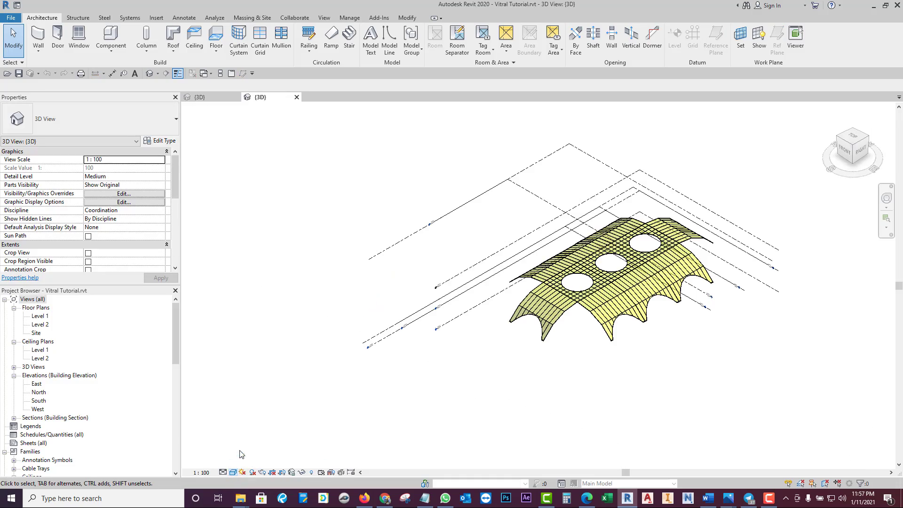
scroll(548, 341, up, 5)
scroll(548, 341, up, 3)
scroll(548, 341, up, 3)
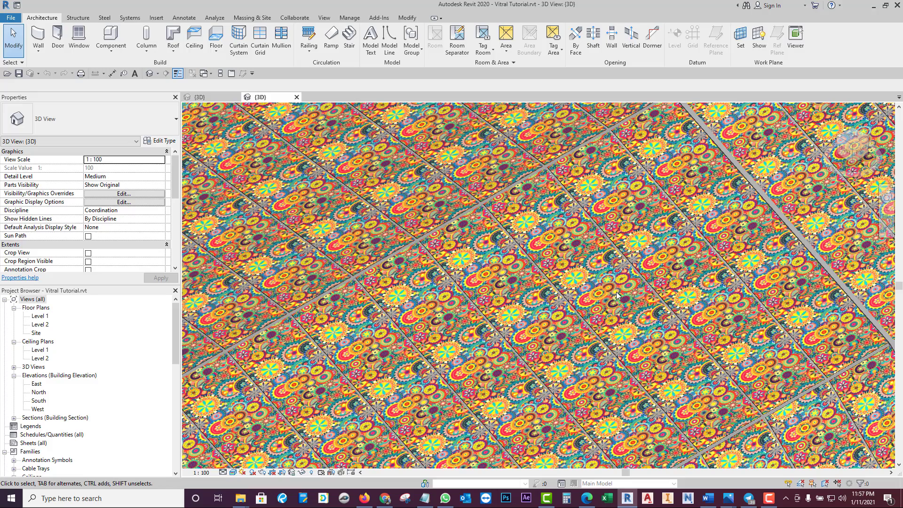
scroll(618, 295, down, 3)
scroll(618, 295, down, 5)
middle_drag(618, 294, 633, 385)
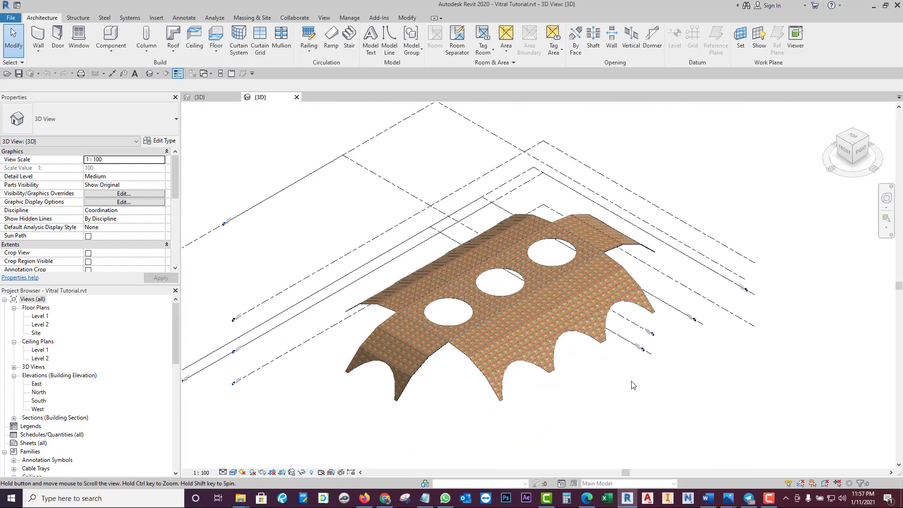
Step: Compare the Vitral and Vitral Tutorial 3D views, zooming and panning across the roof panels
click(219, 98)
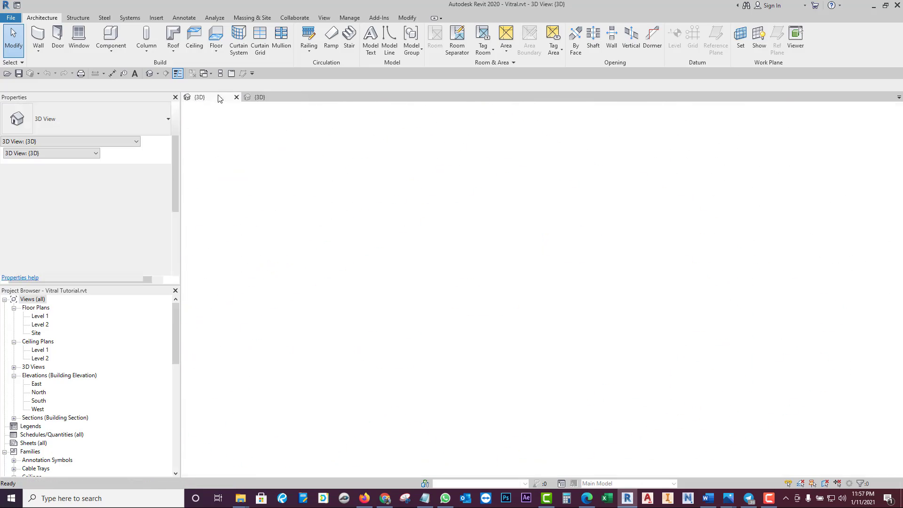
scroll(429, 250, up, 2)
scroll(430, 247, up, 4)
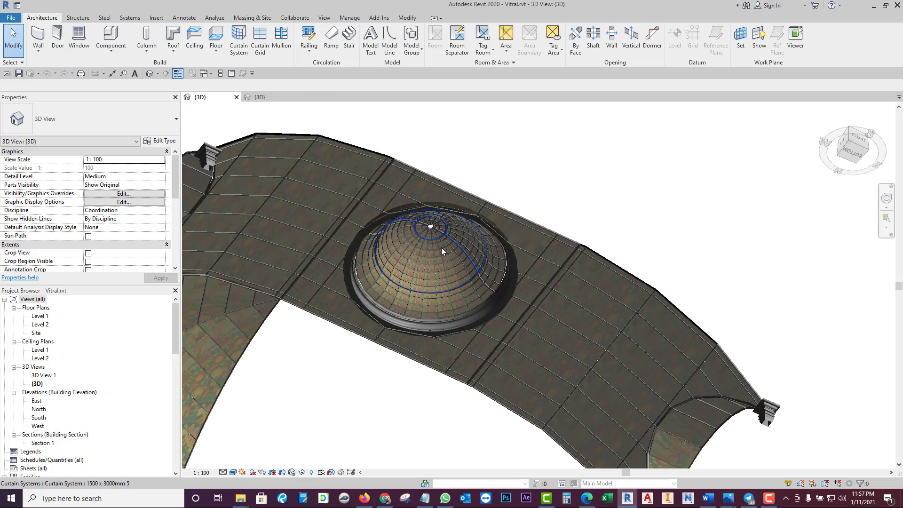
scroll(441, 248, up, 3)
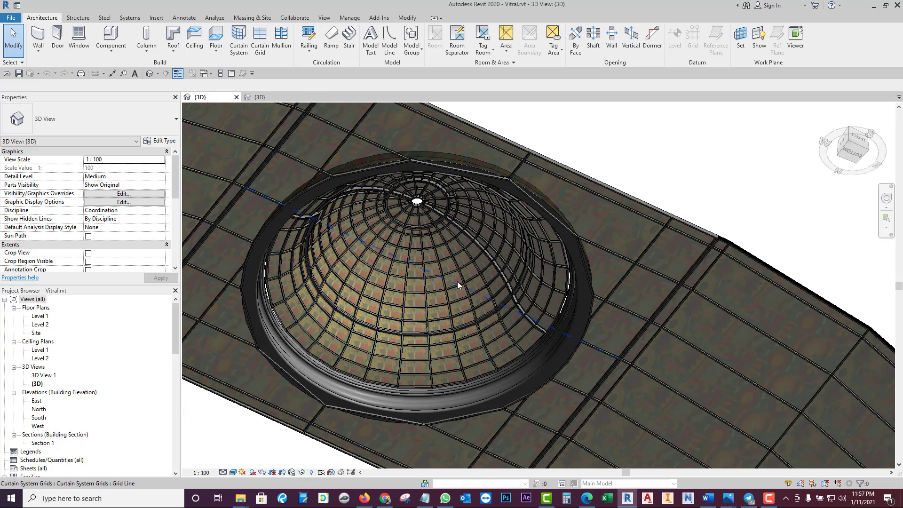
scroll(458, 283, down, 3)
click(270, 97)
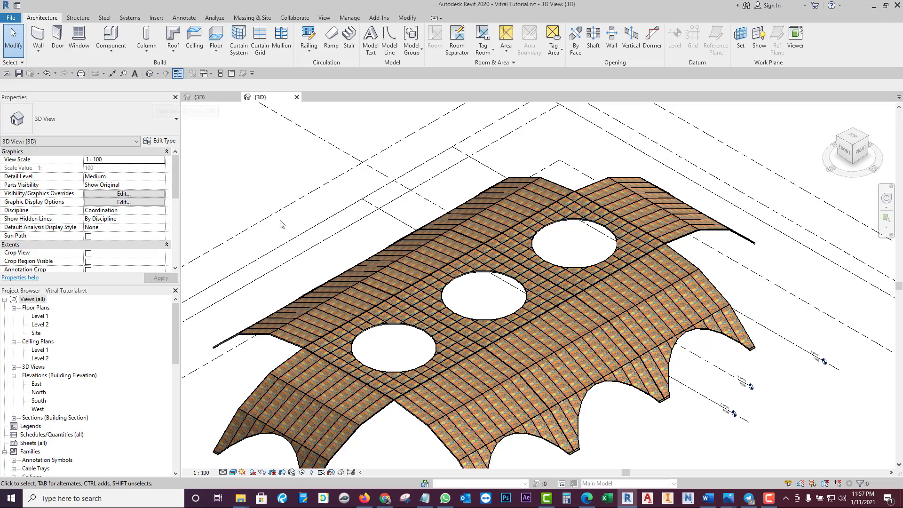
scroll(584, 432, down, 1)
middle_drag(583, 433, 734, 437)
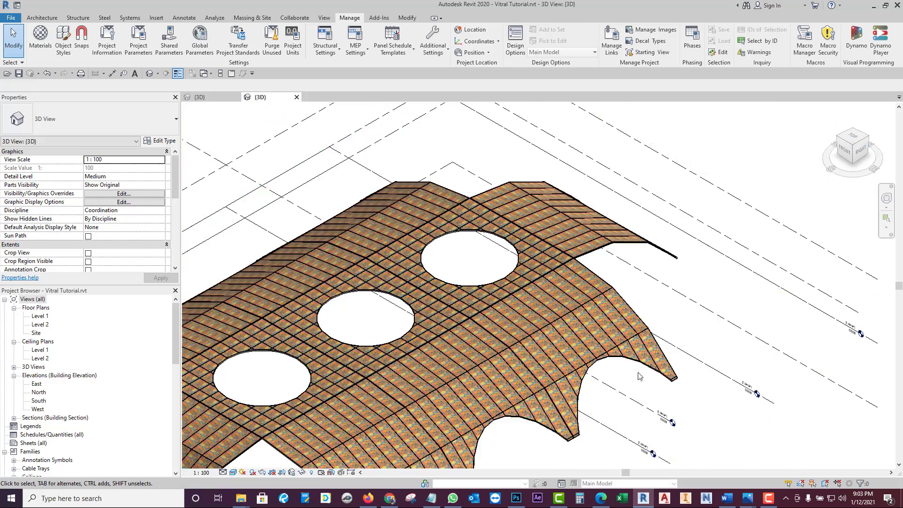
scroll(643, 379, up, 1)
scroll(644, 371, up, 1)
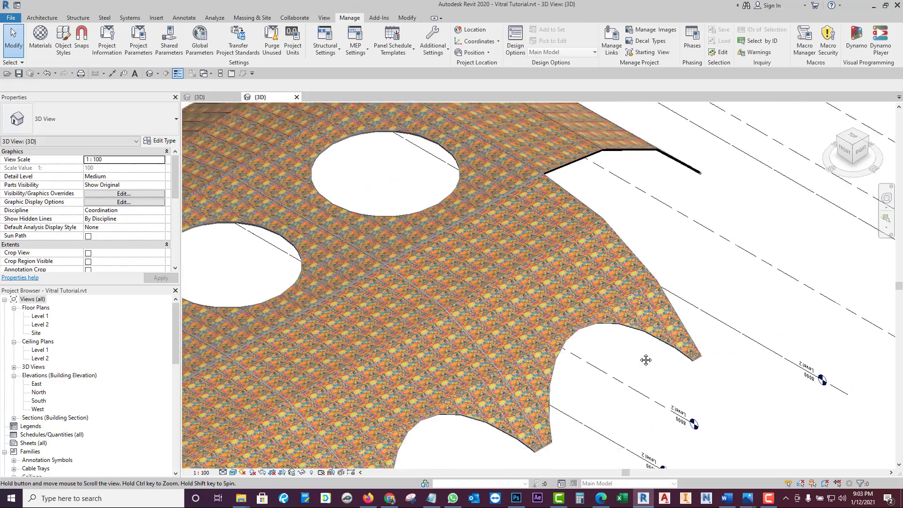
mouse_move(646, 360)
middle_down()
mouse_move(649, 340)
mouse_move(651, 367)
middle_up()
scroll(650, 342, up, 2)
scroll(650, 367, down, 4)
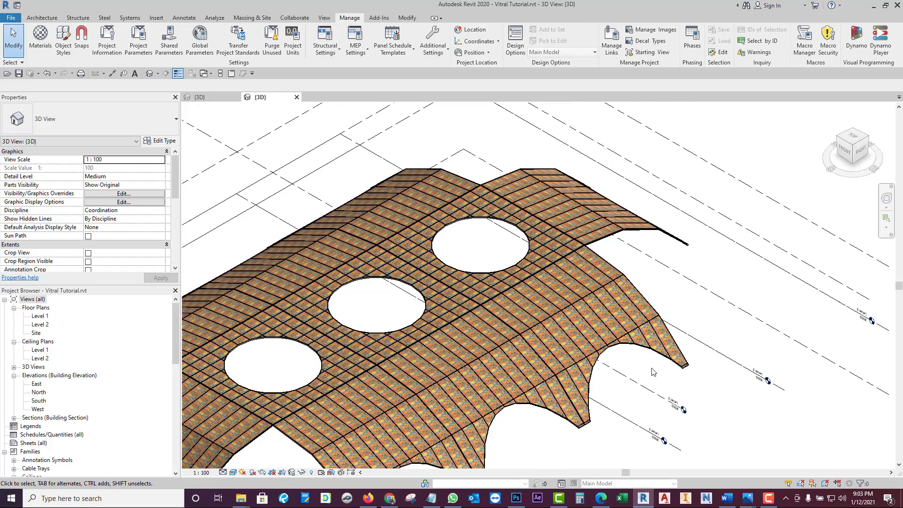
scroll(653, 371, up, 5)
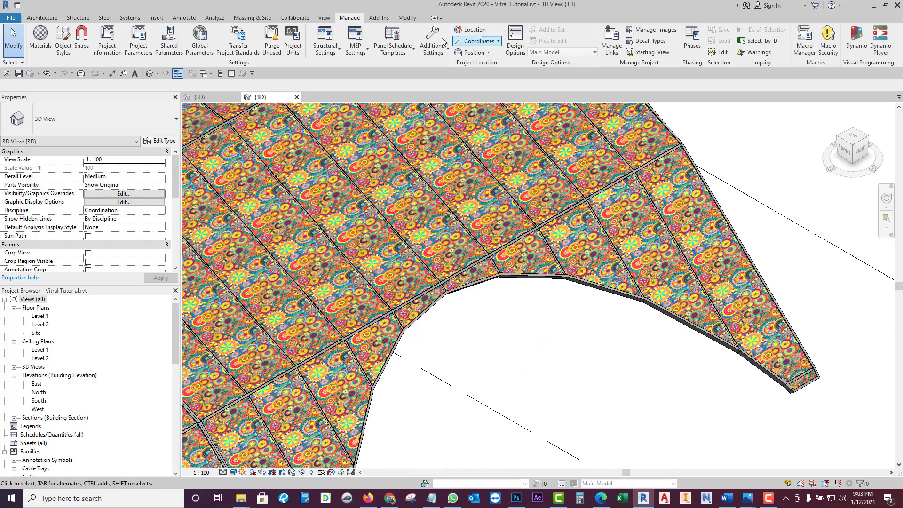
Step: Lower Vitral's shading transparency from 86 in the project materials
click(41, 37)
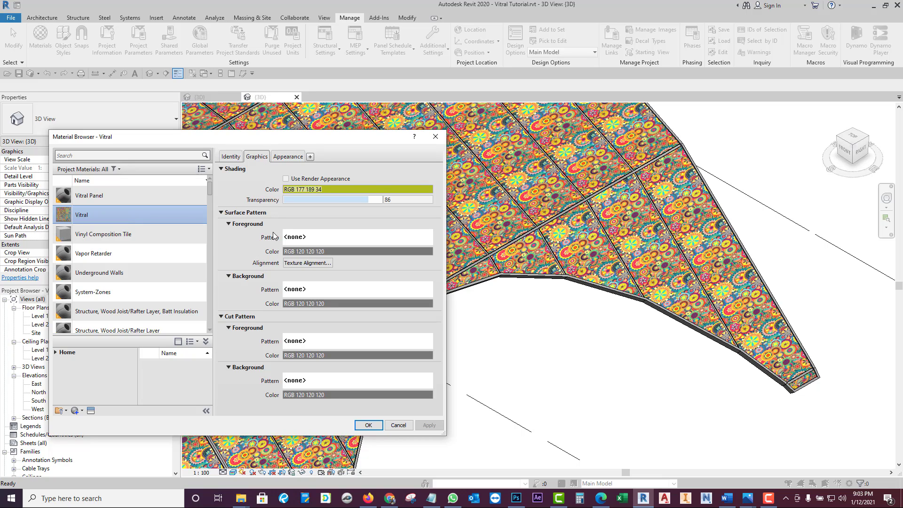
mouse_move(368, 199)
mouse_down()
mouse_move(352, 200)
mouse_move(365, 200)
mouse_up()
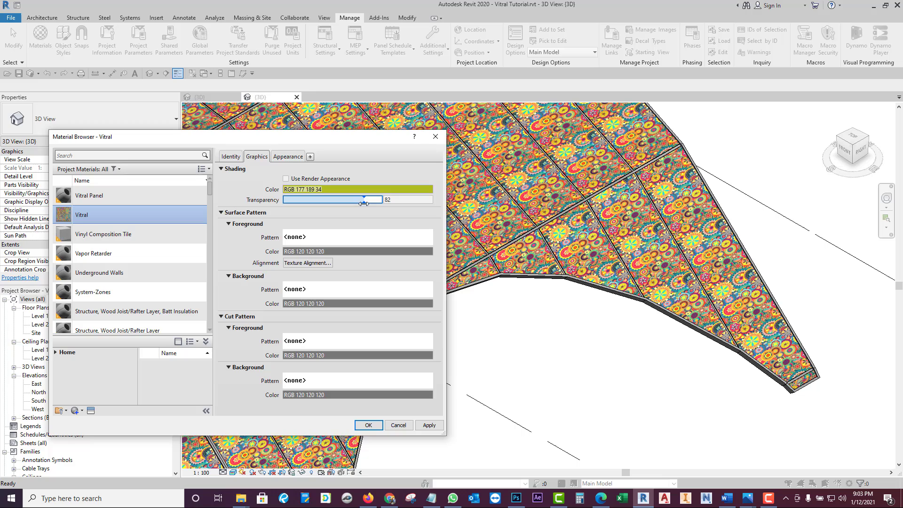
click(289, 157)
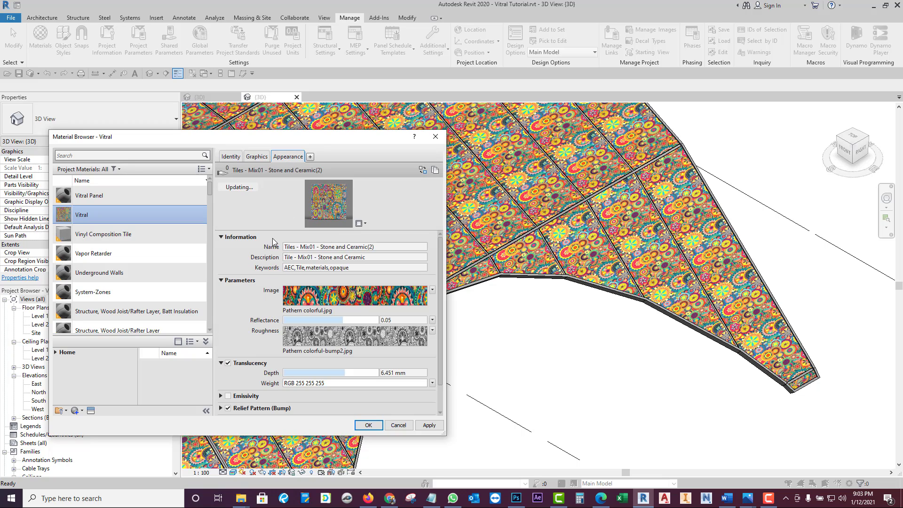
Step: Enable the Relief Pattern setting in Vitral's appearance
scroll(244, 269, down, 2)
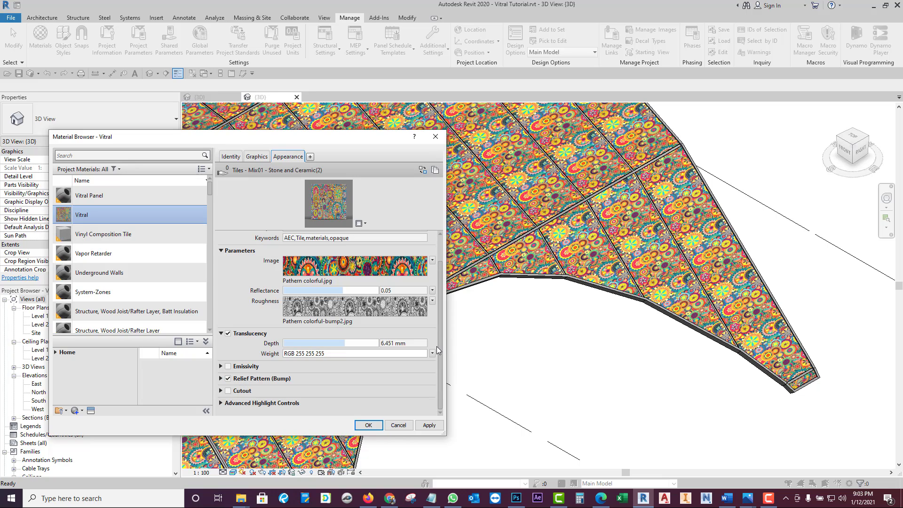
scroll(306, 367, up, 2)
scroll(283, 384, down, 2)
click(228, 378)
scroll(94, 292, down, 1)
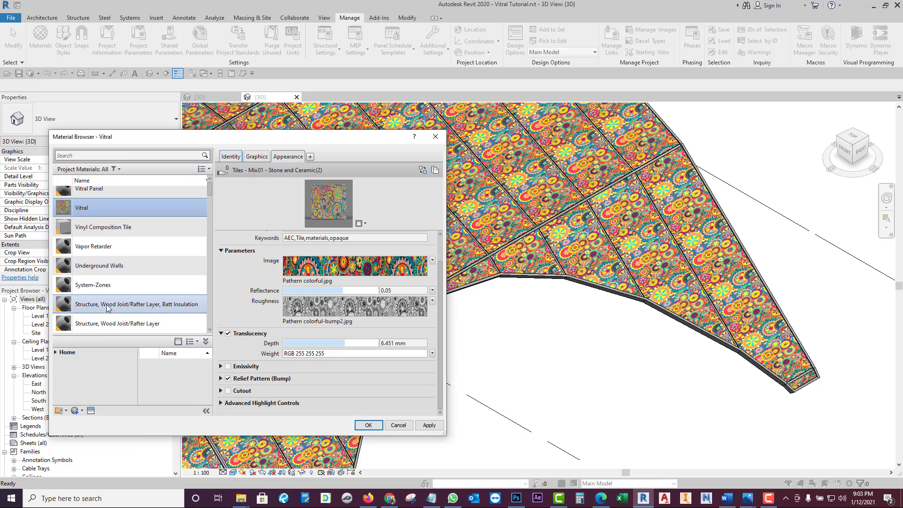
scroll(99, 287, down, 2)
scroll(102, 286, down, 2)
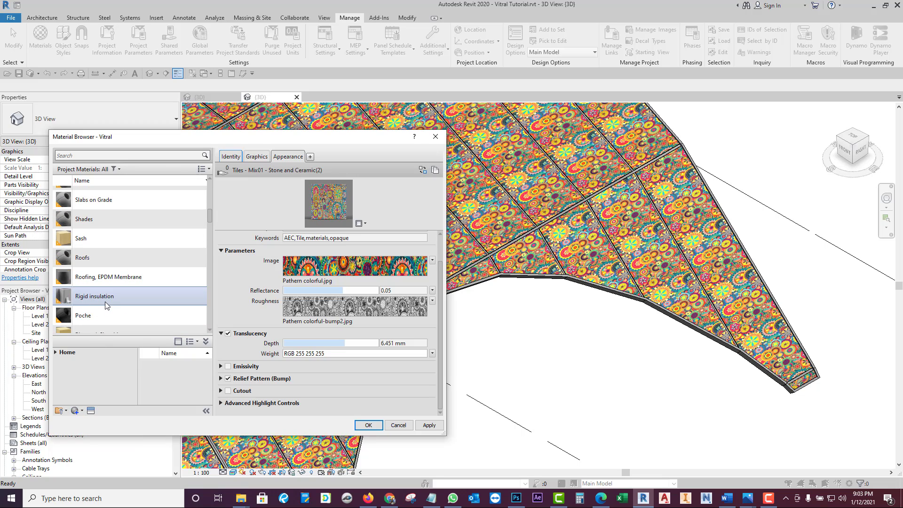
scroll(102, 286, up, 6)
click(82, 412)
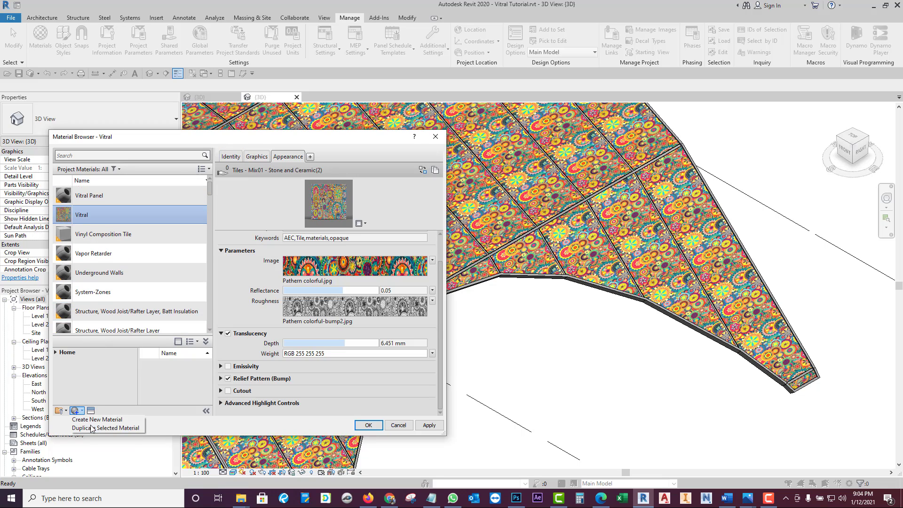
Step: Create a new default material with green shading (RGB 159 191 49) and raised transparency
click(88, 419)
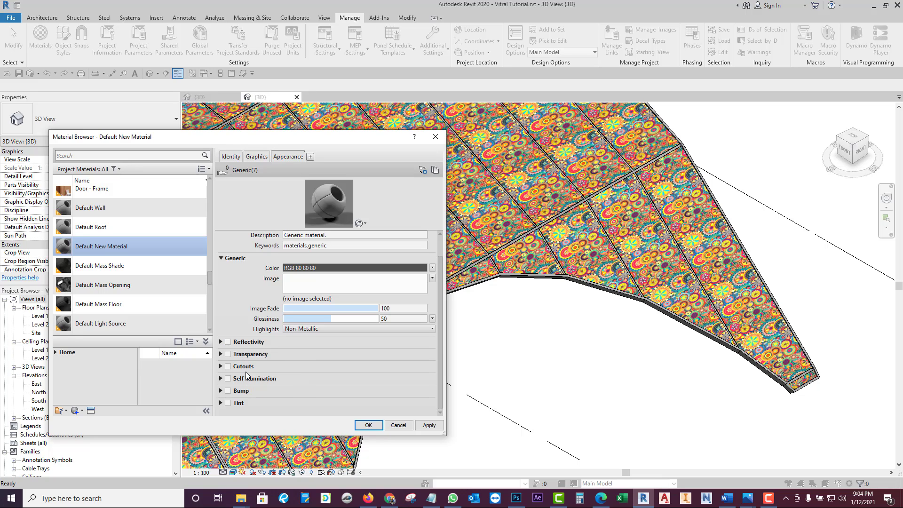
click(257, 160)
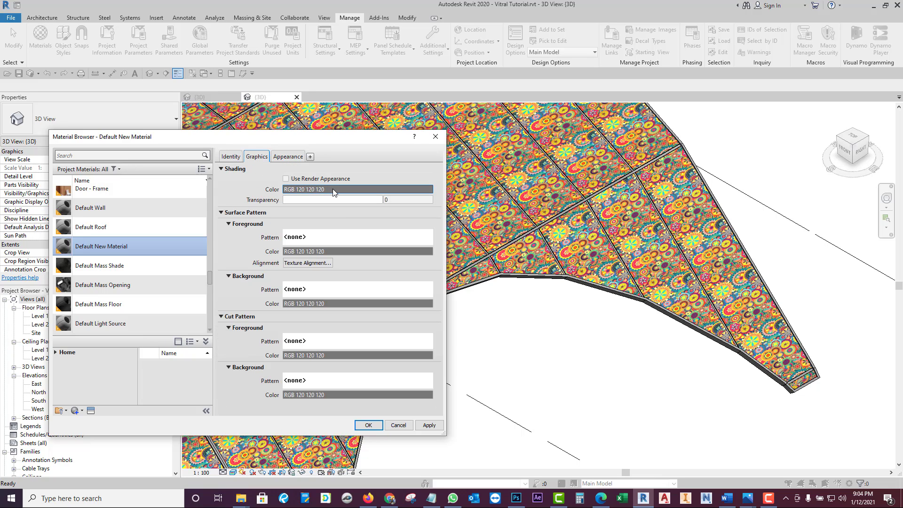
click(333, 189)
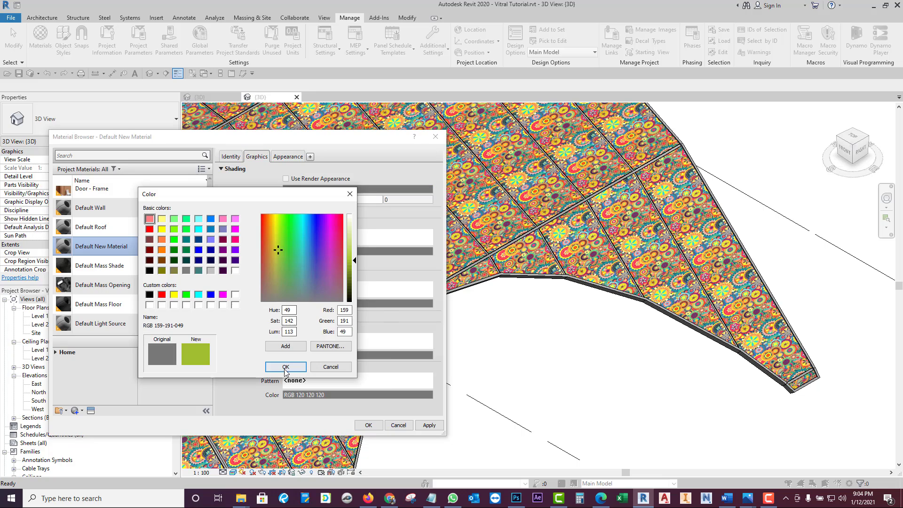
click(286, 366)
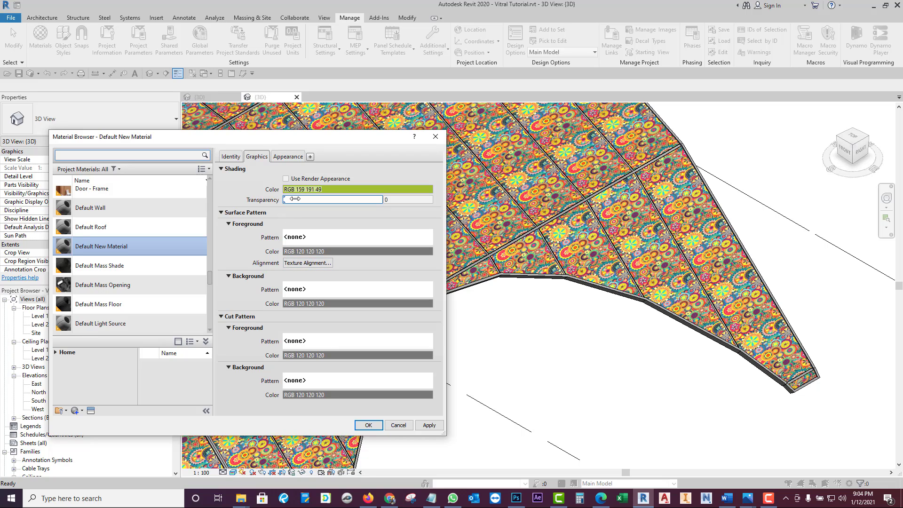
drag(284, 203, 356, 206)
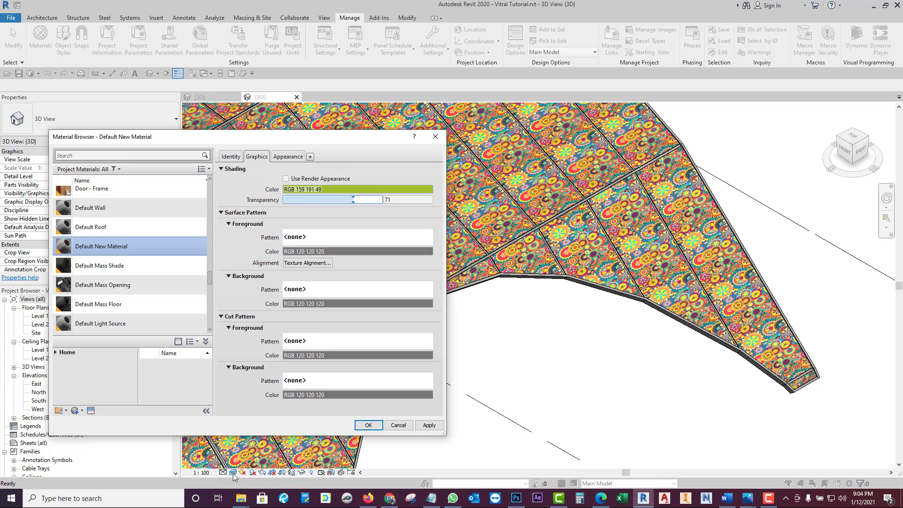
Step: Set the surface foreground pattern to Diagonal crosshatch 1.5mm, coloured green RGB 65 133 67
click(304, 238)
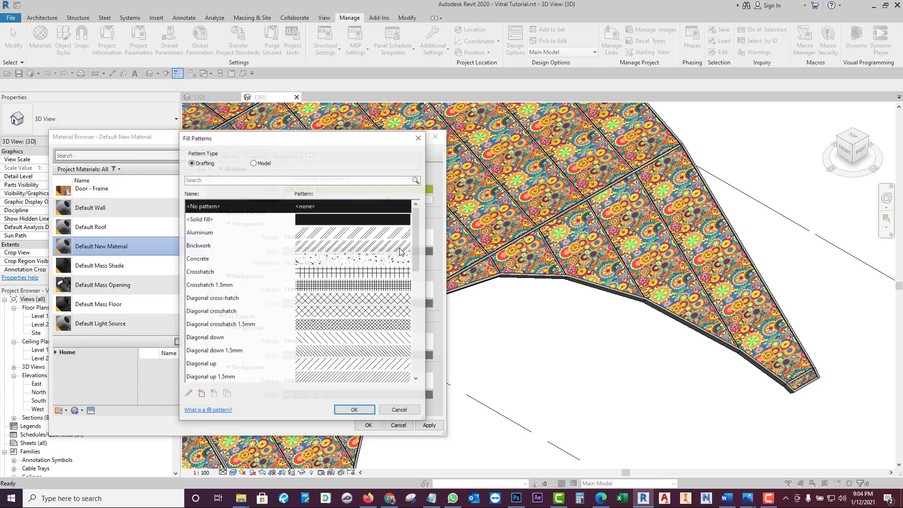
click(366, 330)
click(355, 410)
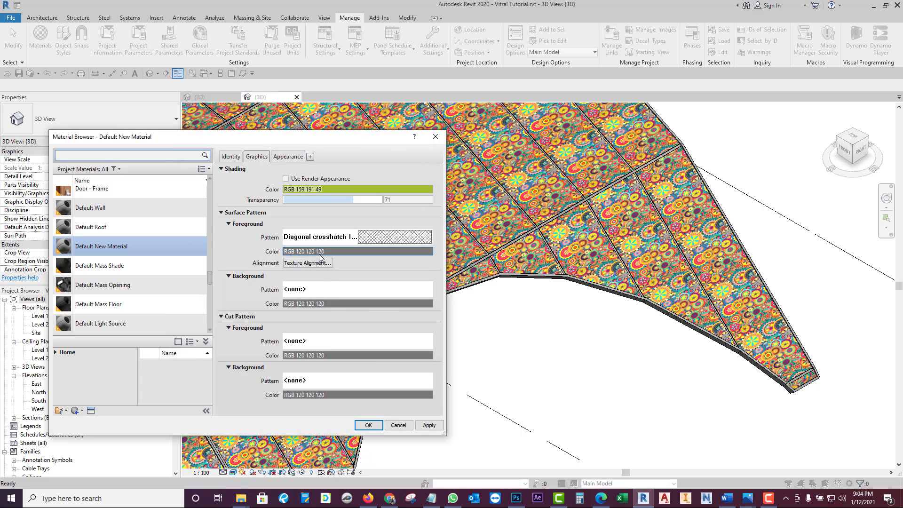
click(365, 252)
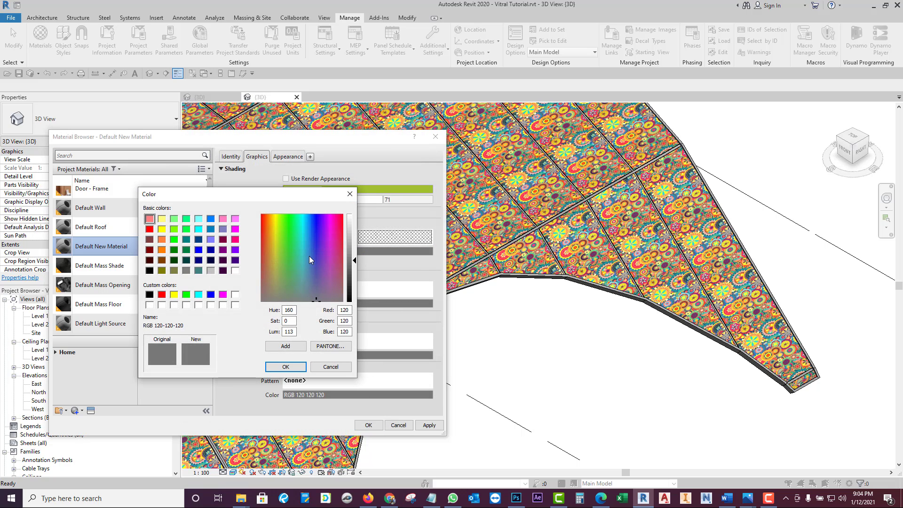
drag(281, 260, 289, 272)
mouse_move(355, 260)
mouse_down()
mouse_move(355, 278)
mouse_move(355, 269)
mouse_up()
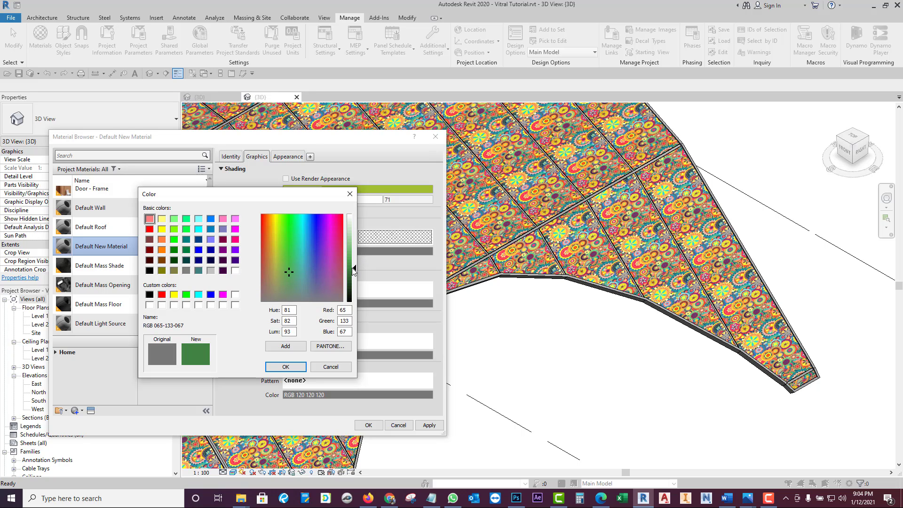
click(285, 367)
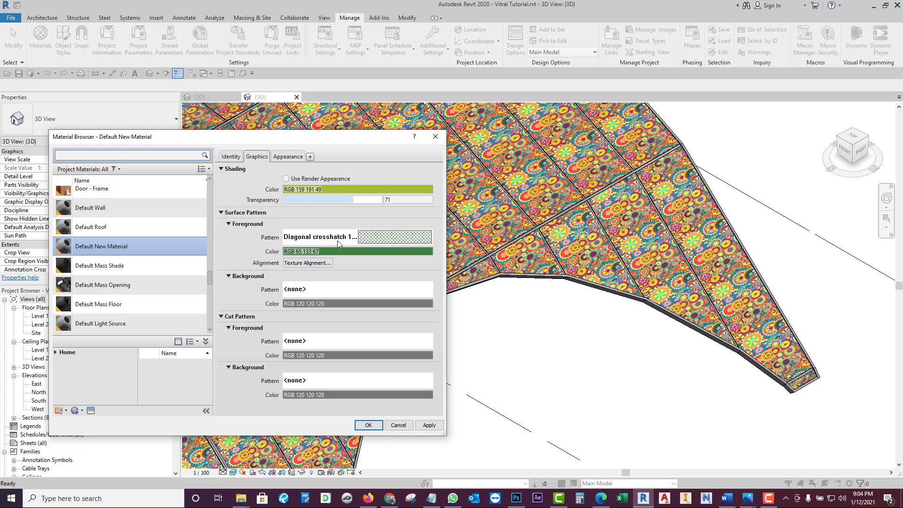
click(382, 238)
key(Escape)
click(288, 156)
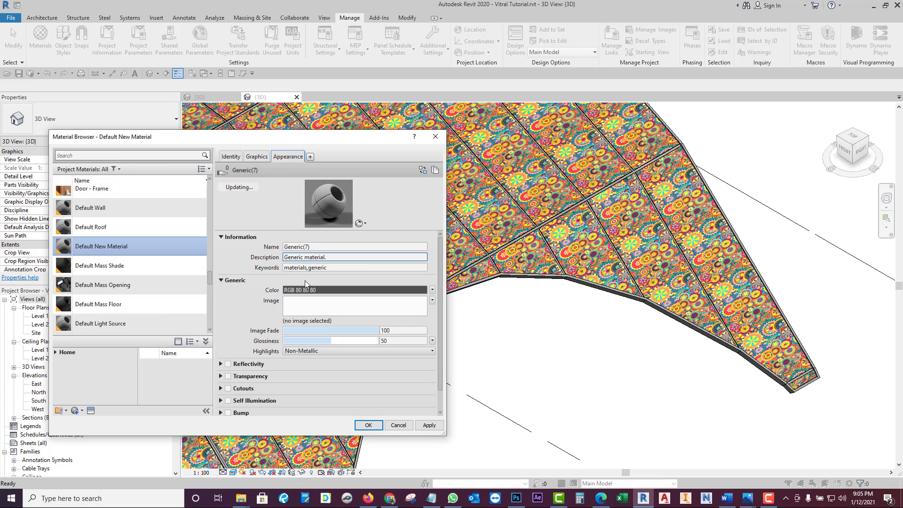
Step: Use Pattern colorful.jpg as the material's image and rename the material to Vitral 2
click(298, 322)
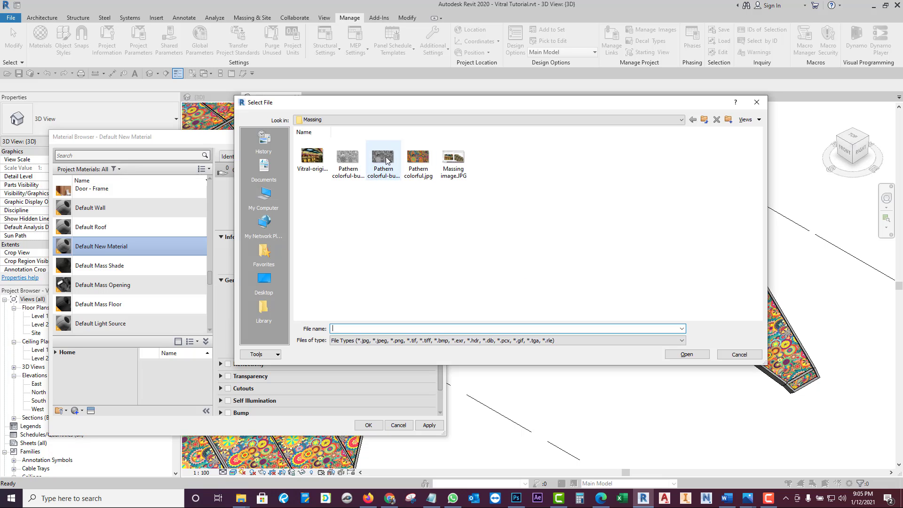
double_click(418, 158)
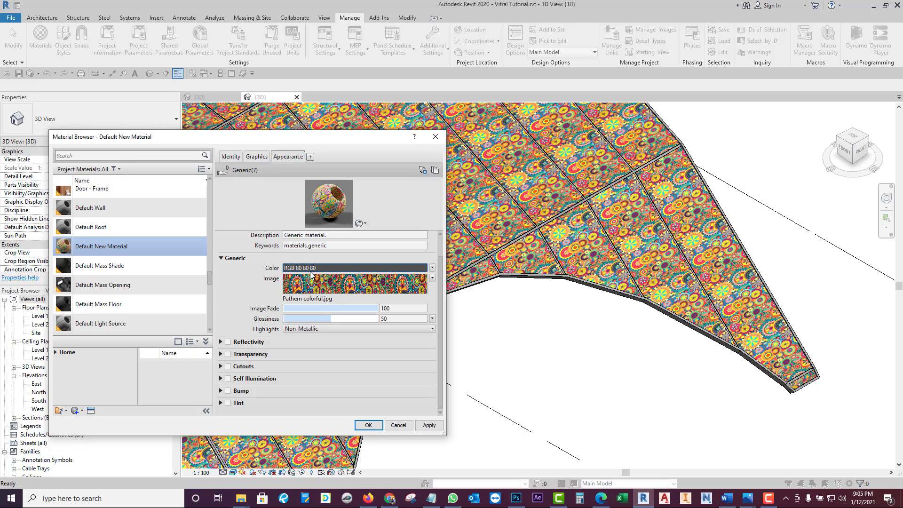
click(427, 428)
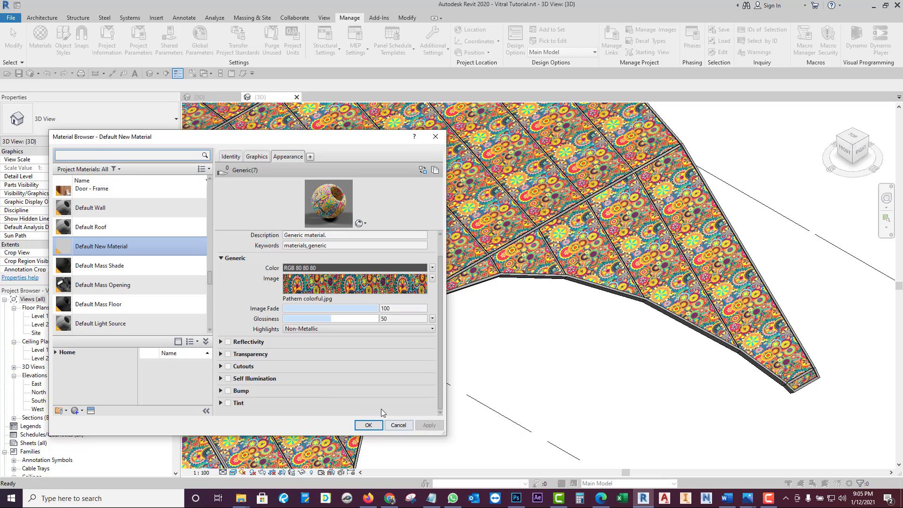
right_click(137, 249)
click(117, 246)
right_click(117, 247)
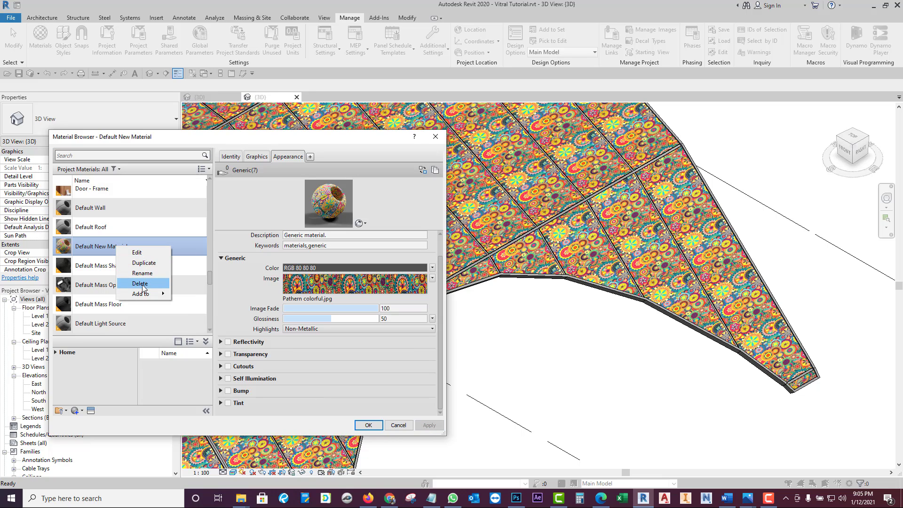
click(142, 273)
text(Vitral 2)
key(Return)
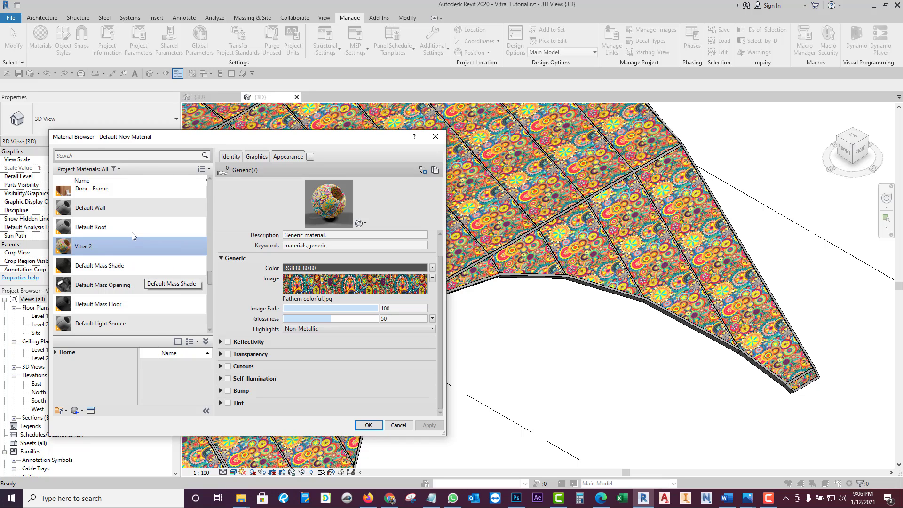
Step: Add Vitral 2 to the Massing Class library and accept the material changes
right_click(152, 192)
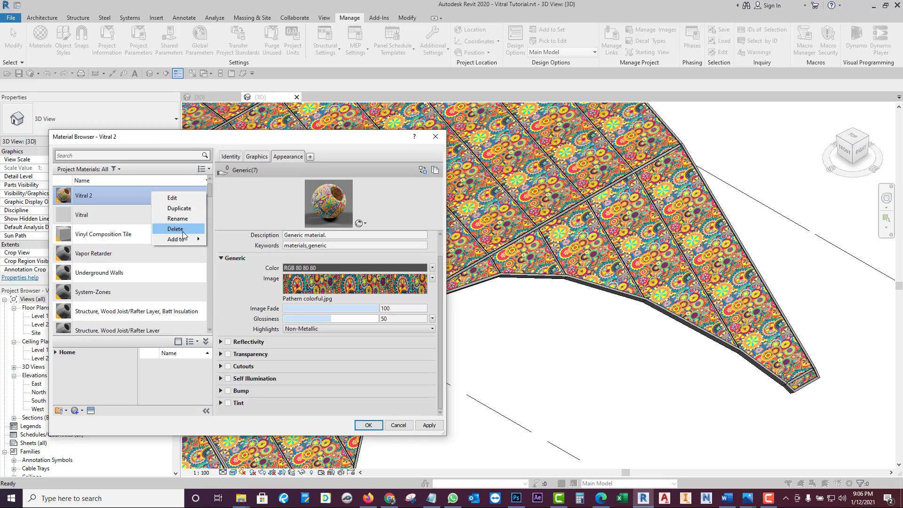
mouse_move(176, 239)
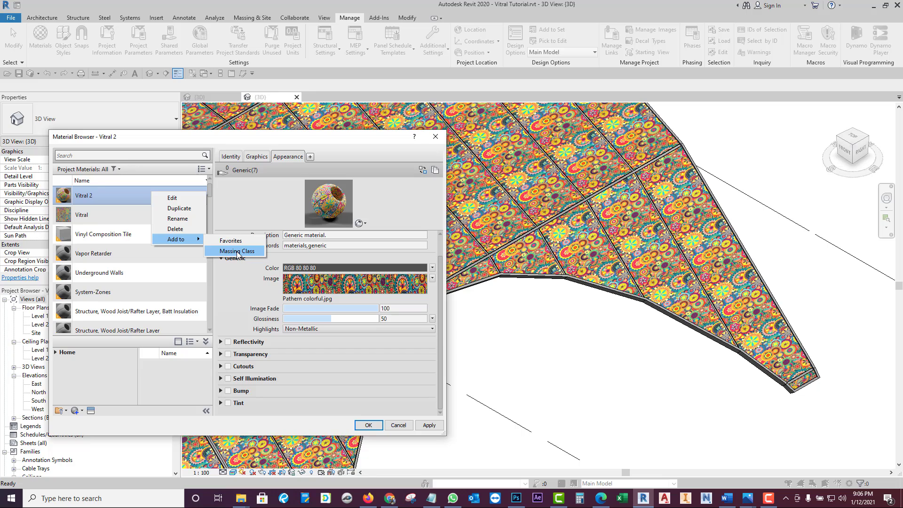
click(237, 252)
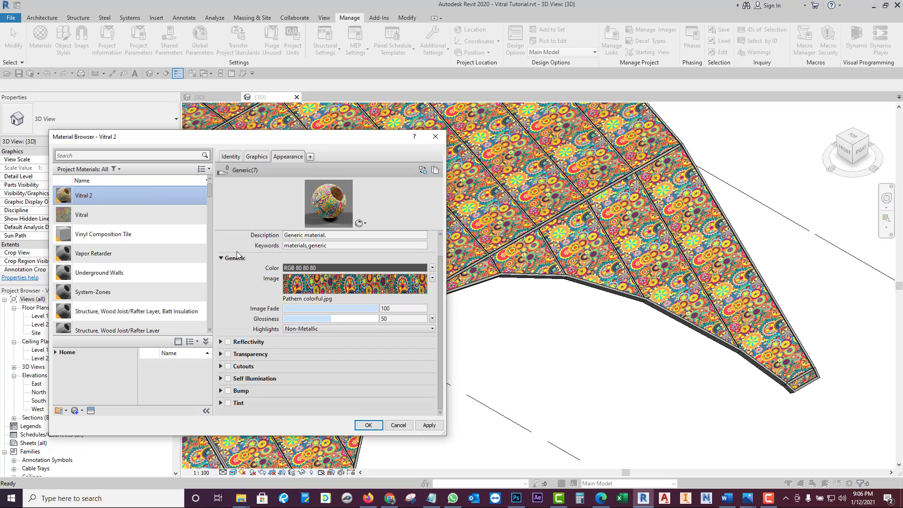
right_click(152, 196)
mouse_move(177, 243)
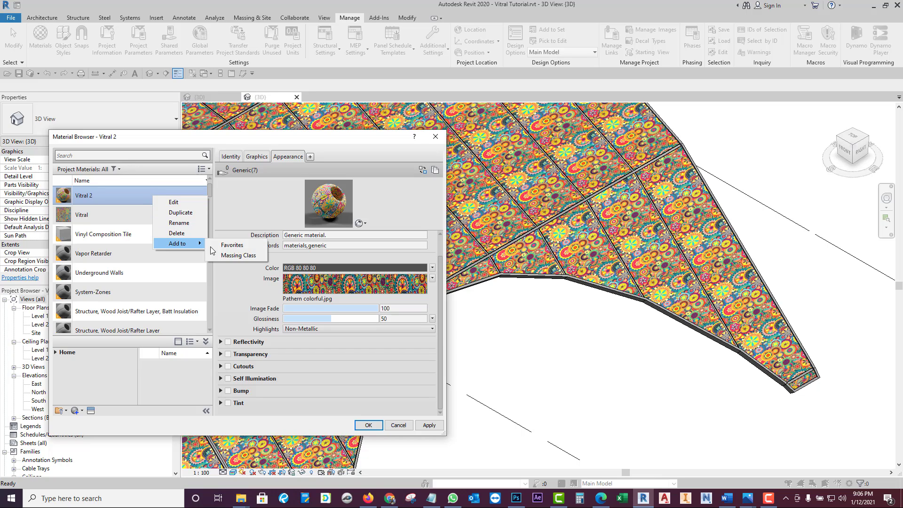
click(227, 247)
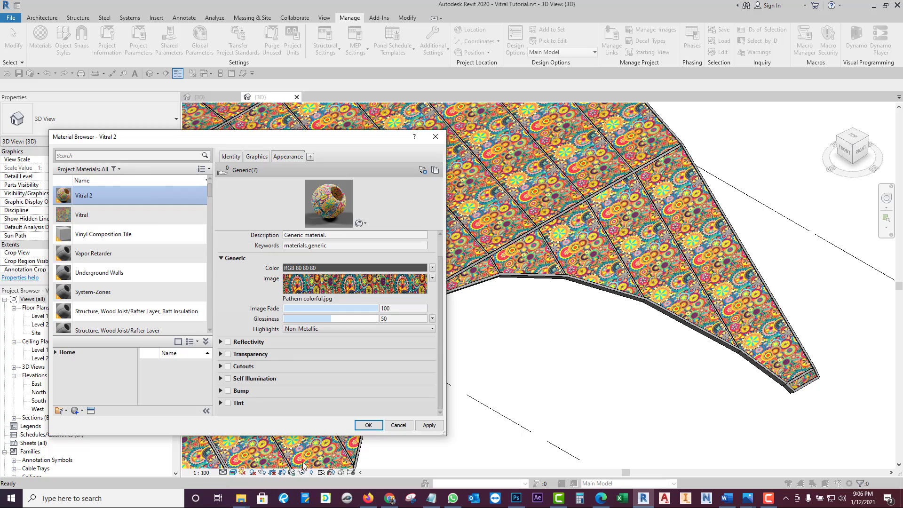
click(429, 424)
click(368, 425)
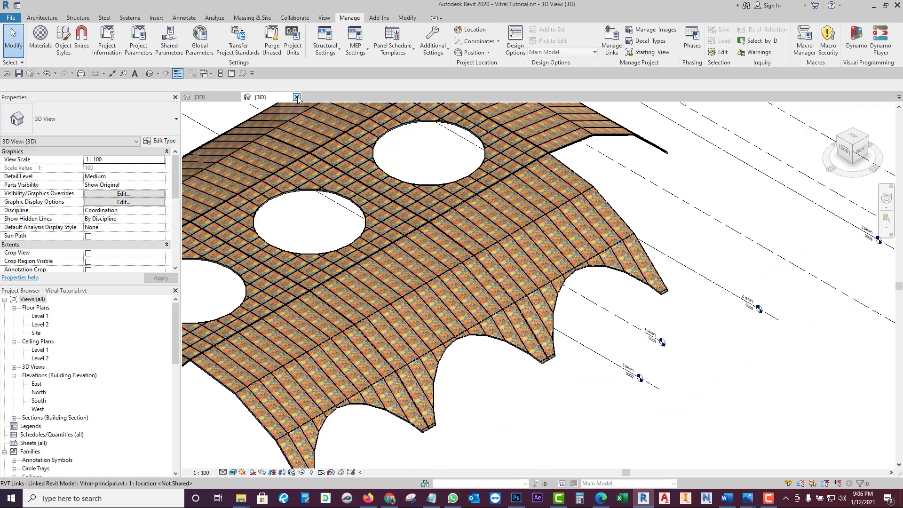
Step: Close the tutorial model's 3D view and open the Glazed curtain panel type's properties
click(297, 96)
click(525, 311)
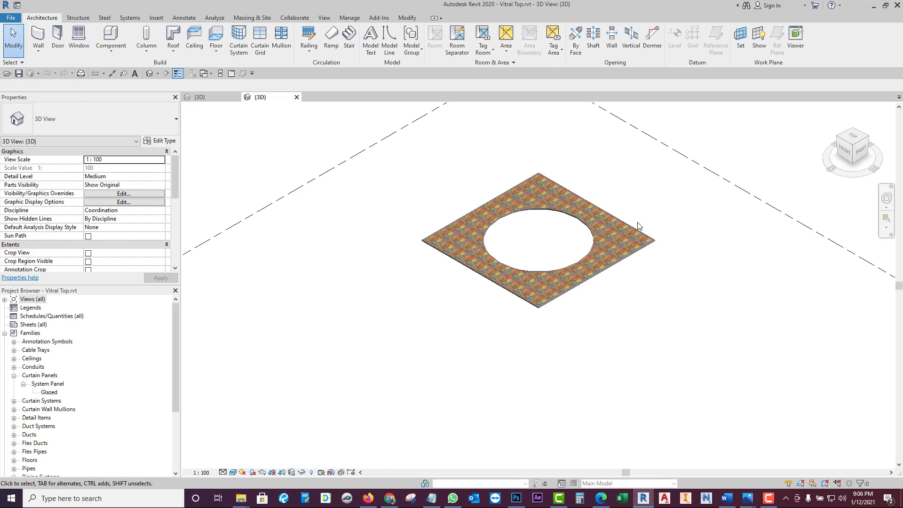
scroll(638, 226, up, 3)
click(49, 392)
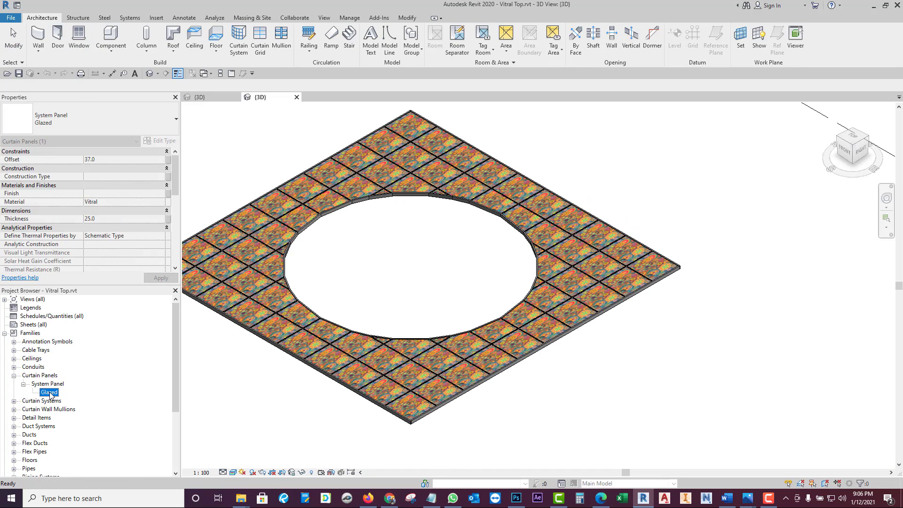
double_click(49, 391)
Step: Set the Glazed panel type's material to Vitral 2 from the Massing Class library
click(312, 223)
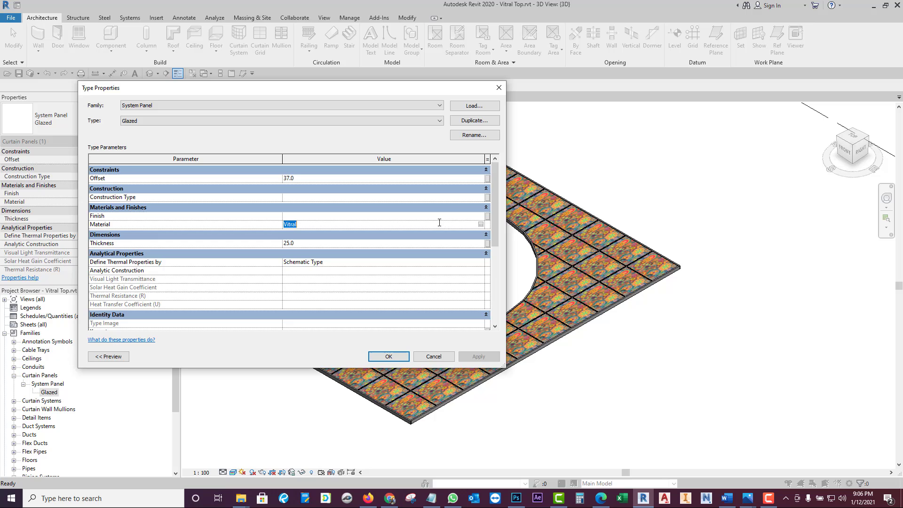
click(480, 224)
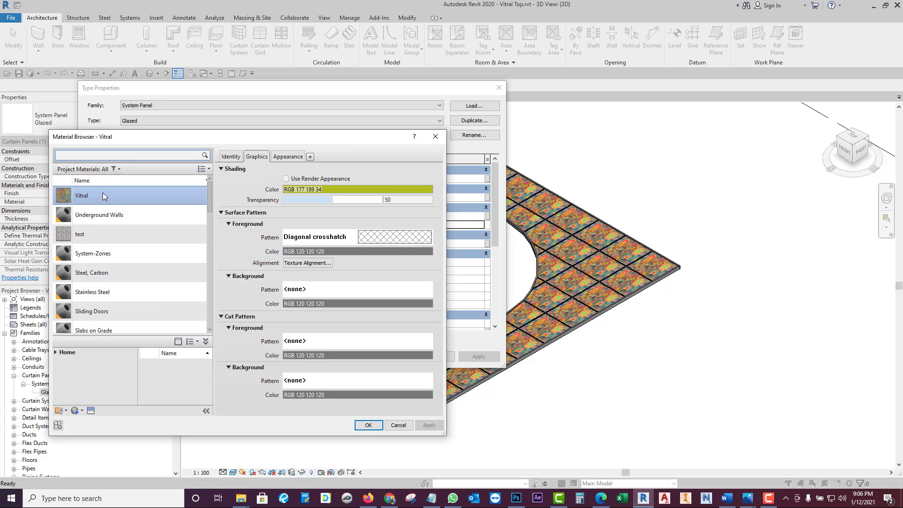
scroll(75, 320, down, 1)
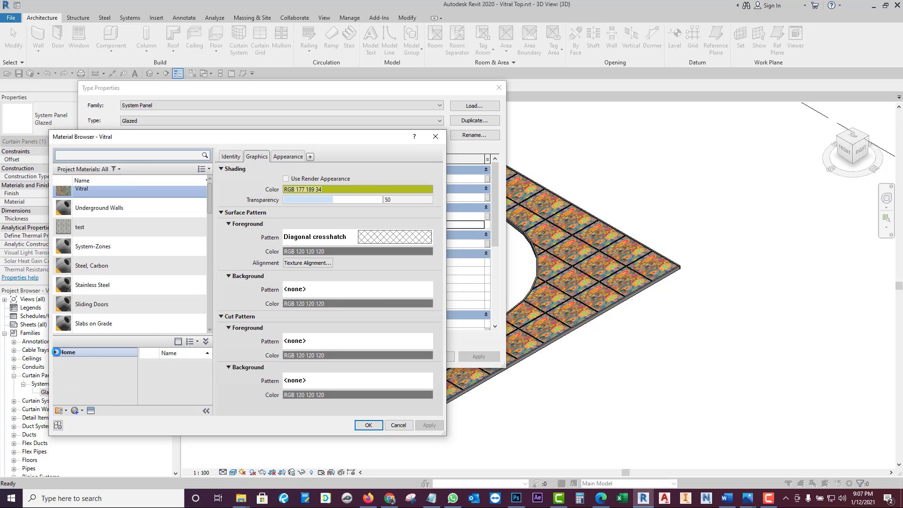
click(56, 352)
click(83, 379)
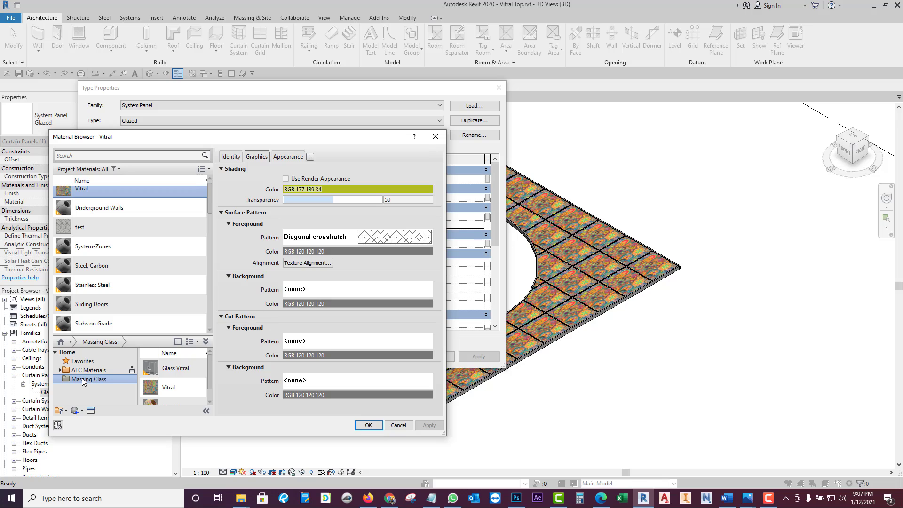
scroll(169, 385, down, 1)
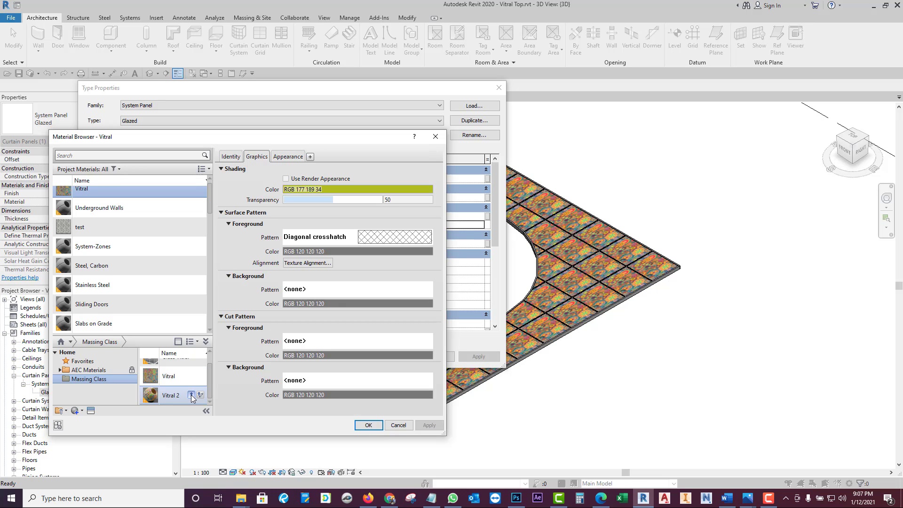
click(191, 395)
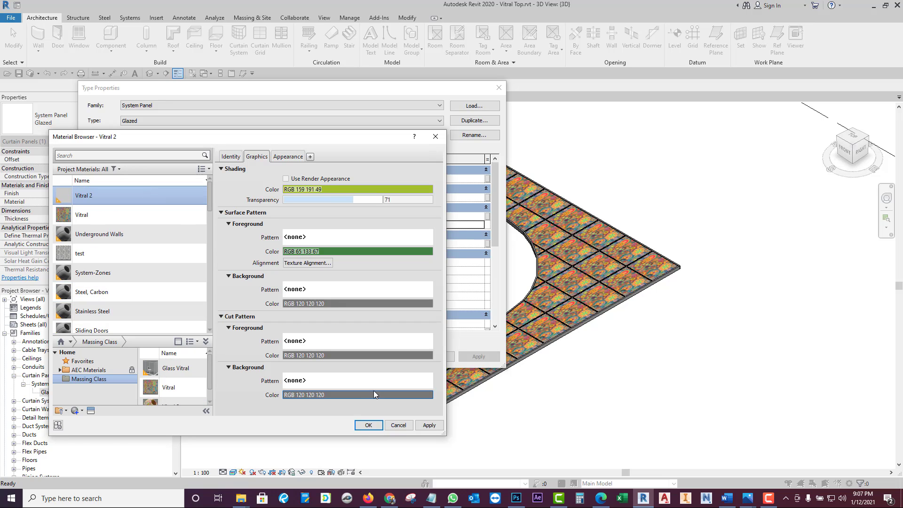
click(429, 426)
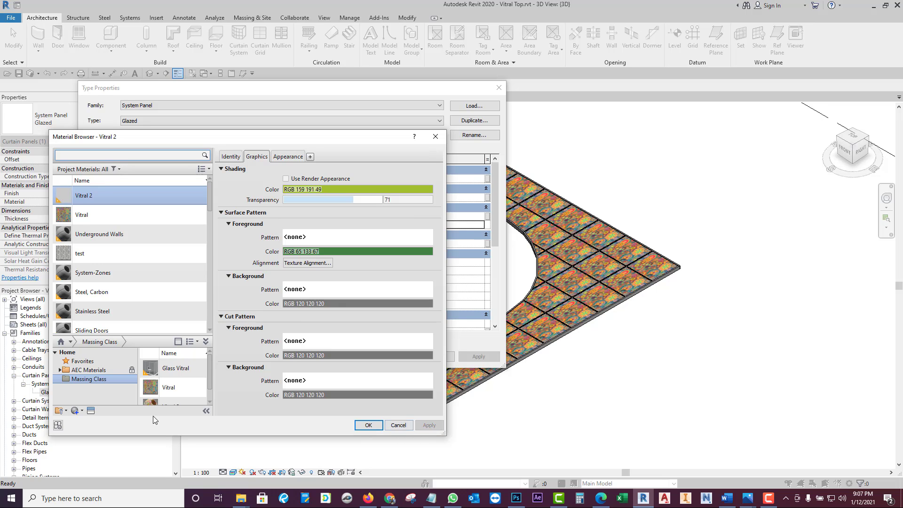
click(367, 425)
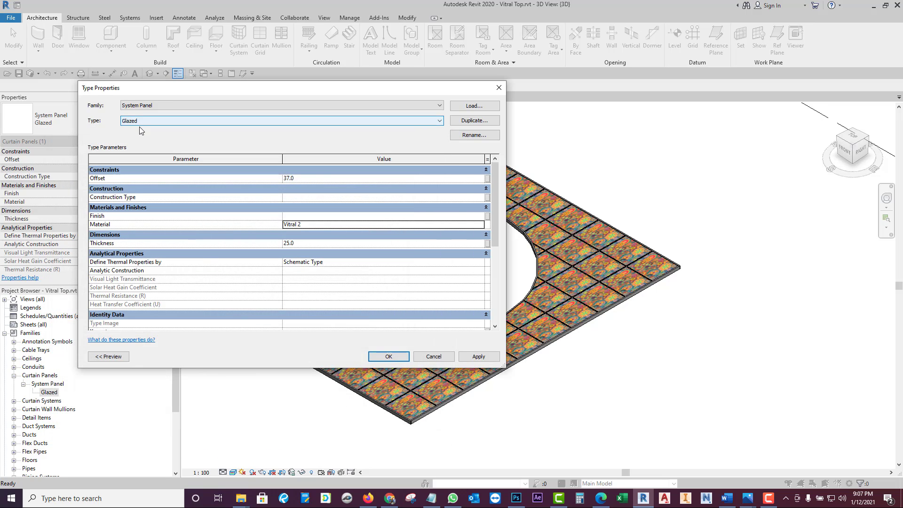
click(470, 357)
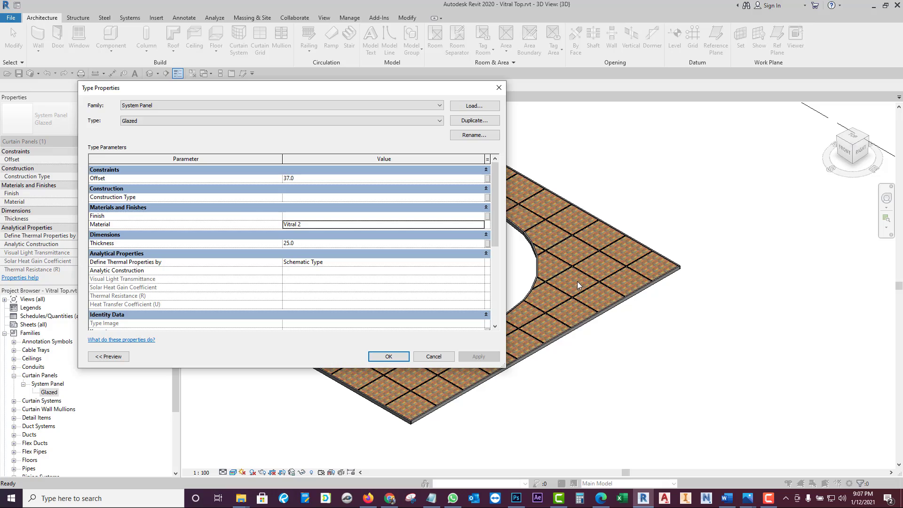
click(388, 356)
scroll(650, 277, up, 4)
scroll(650, 278, up, 2)
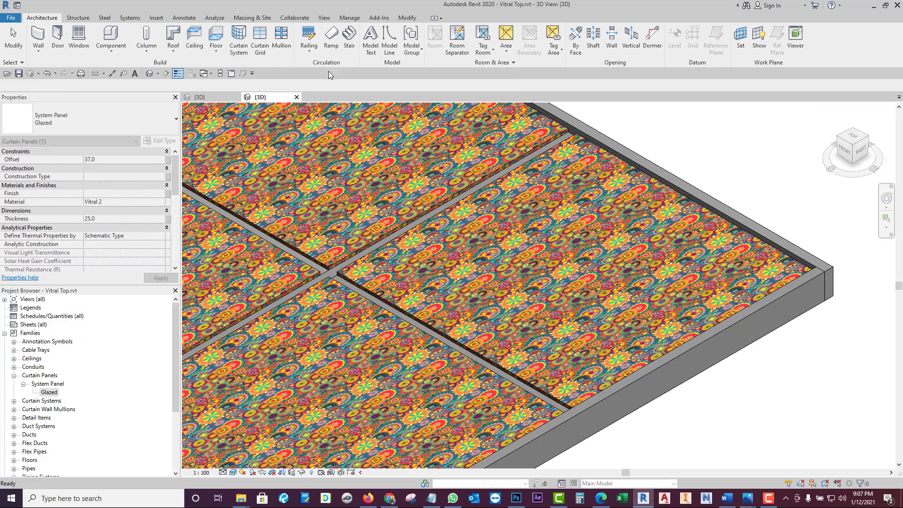
Step: Enable Vitral 2's appearance transparency at 74 and reflectivity at 50/50
click(349, 18)
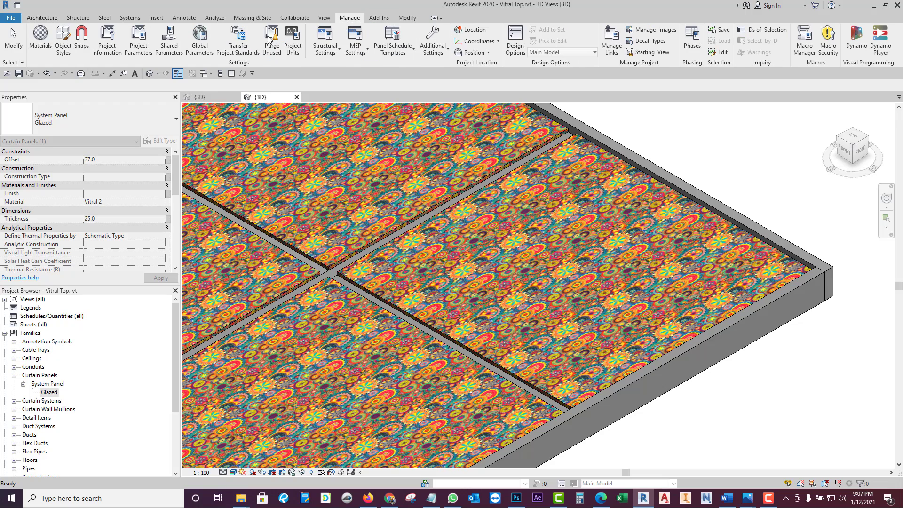
click(40, 35)
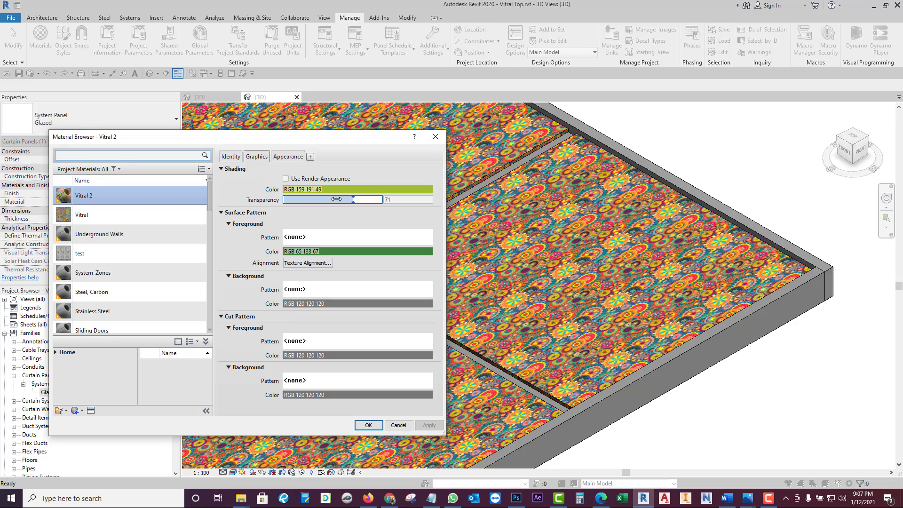
click(285, 158)
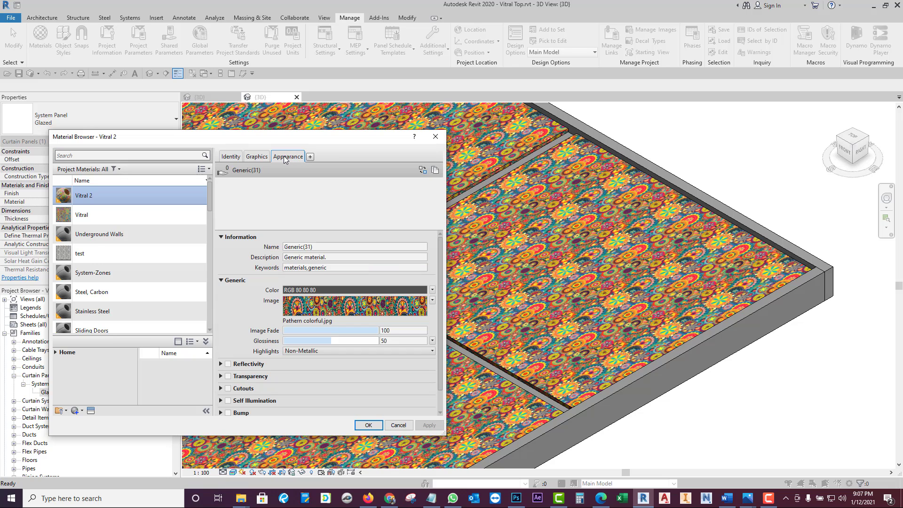
click(229, 382)
click(427, 425)
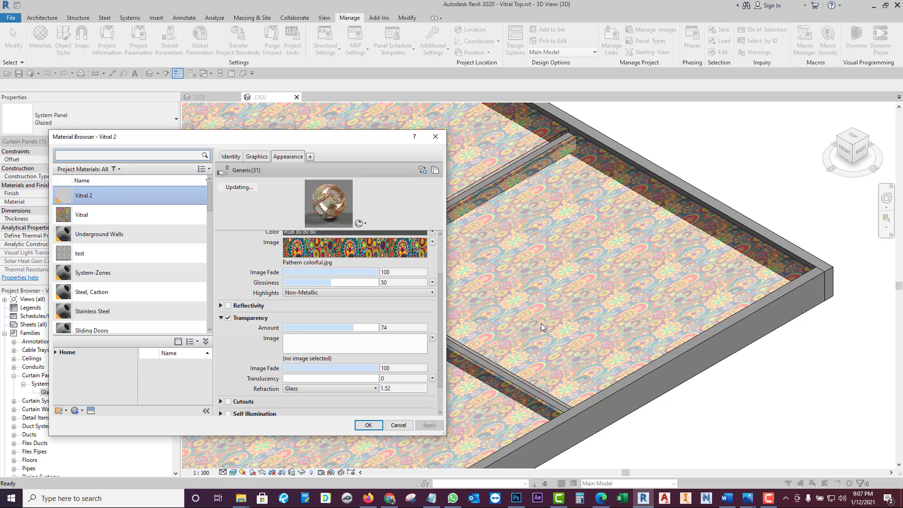
click(228, 305)
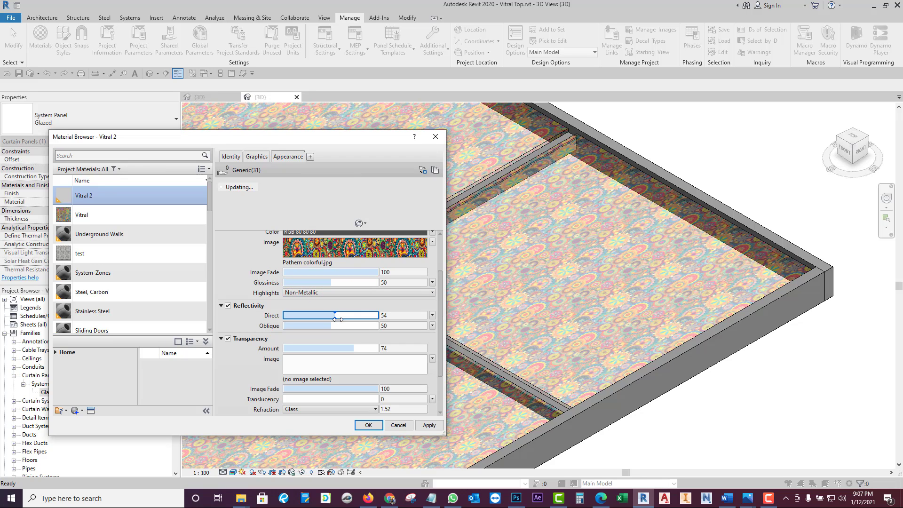
drag(337, 319, 337, 320)
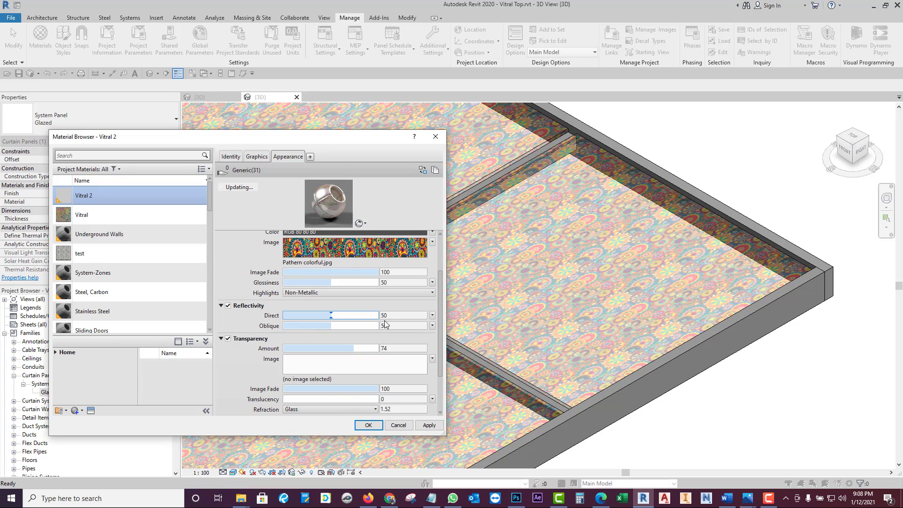
scroll(308, 389, down, 1)
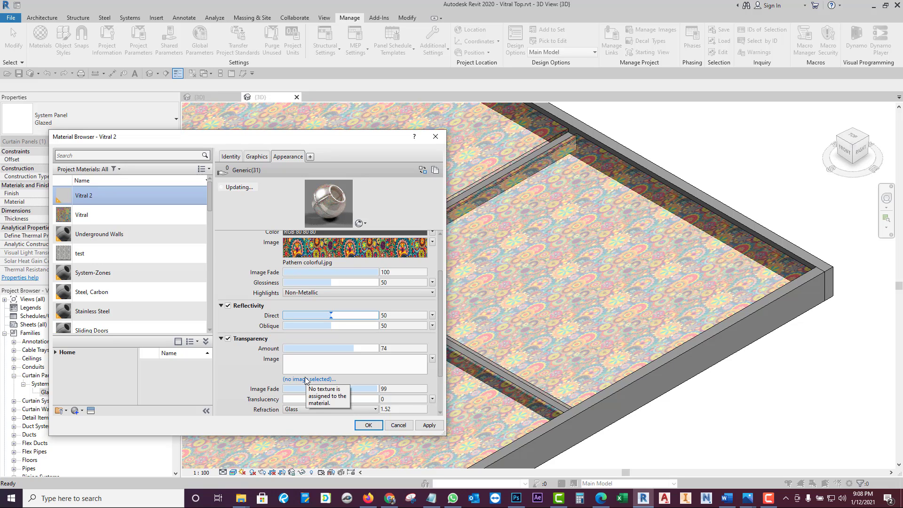
scroll(358, 374, down, 1)
scroll(402, 414, up, 1)
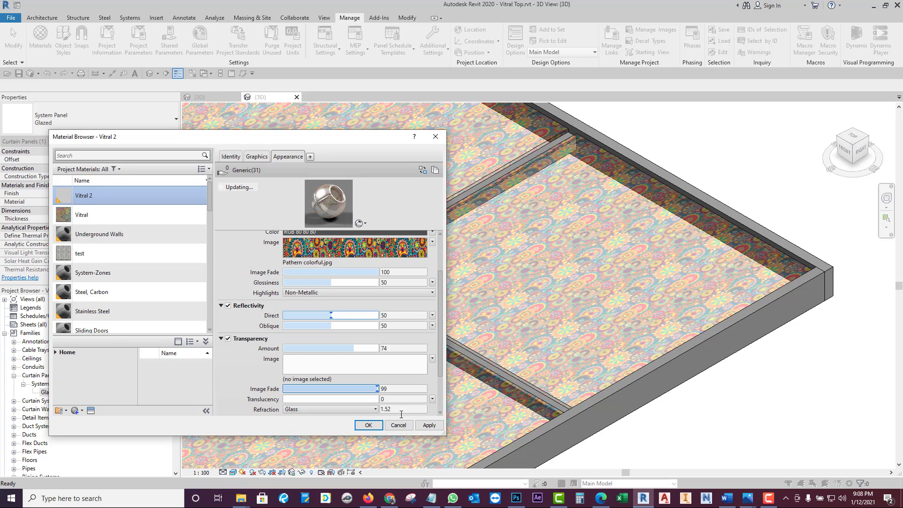
click(429, 425)
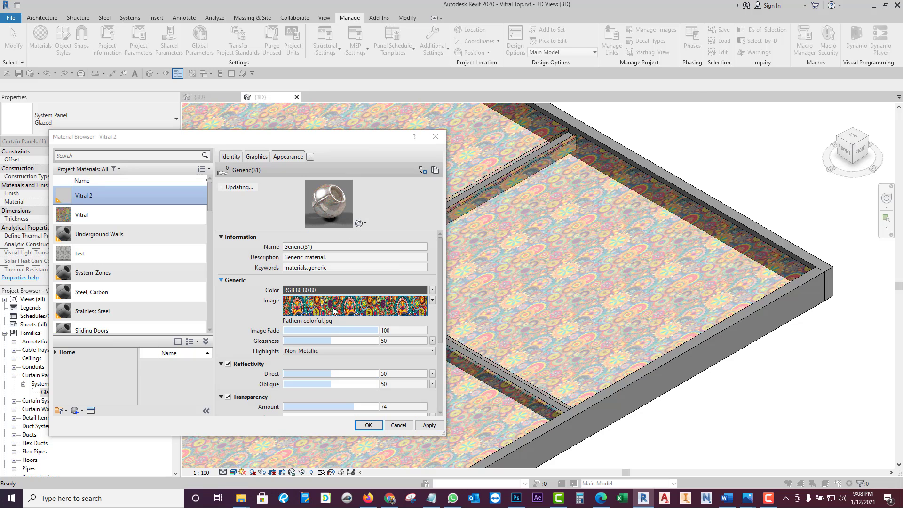
Step: Scale the stained-glass image texture to a 1304.80 mm sample size and apply it
click(333, 310)
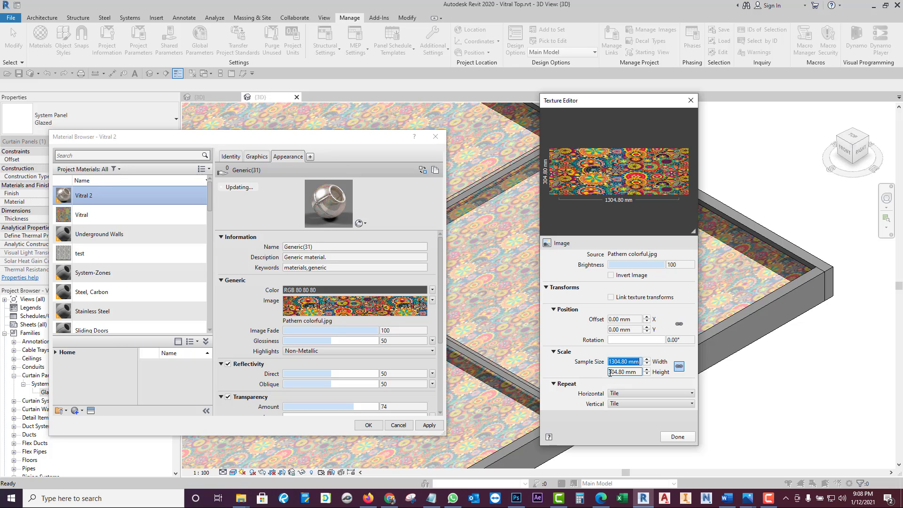
text(1)
key(Tab)
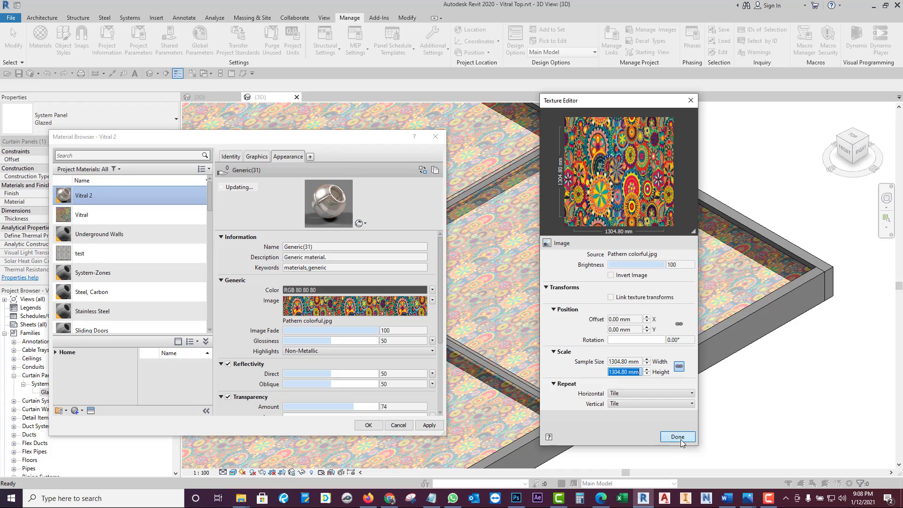
click(678, 437)
click(429, 426)
click(371, 426)
scroll(607, 267, down, 2)
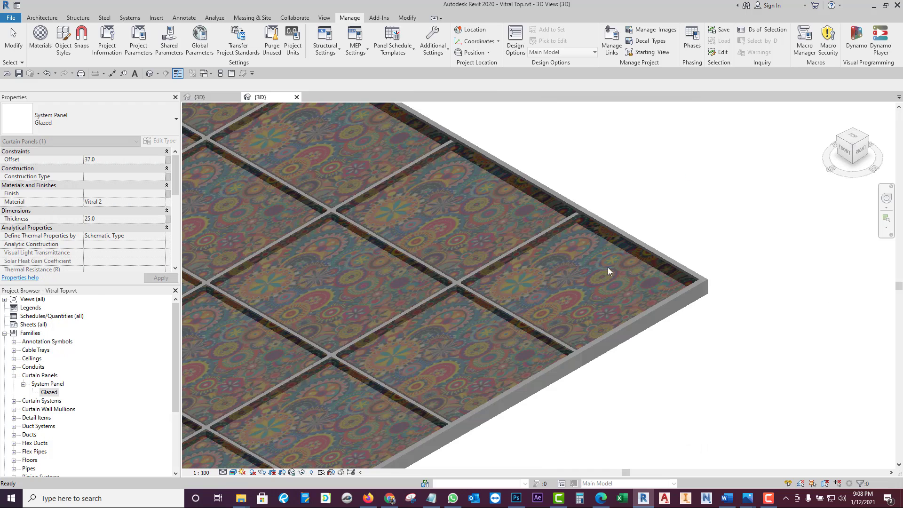
scroll(727, 284, down, 3)
scroll(728, 286, down, 2)
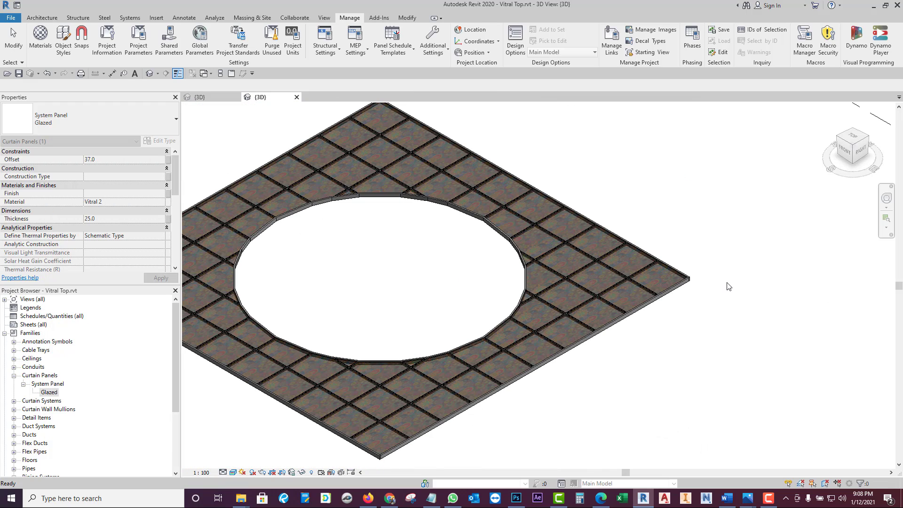
scroll(634, 267, down, 1)
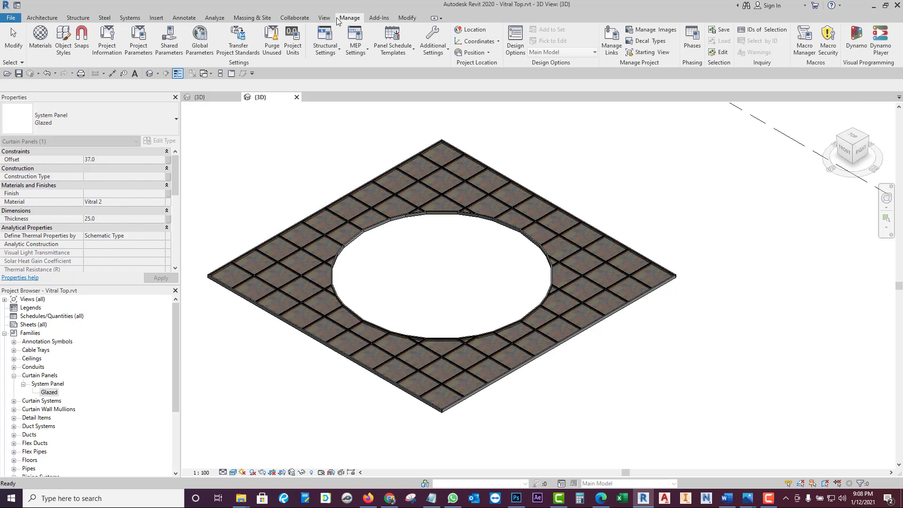
Step: Raise Vitral 2's appearance transparency amount to 86 and apply it
scroll(555, 244, up, 5)
scroll(668, 361, up, 2)
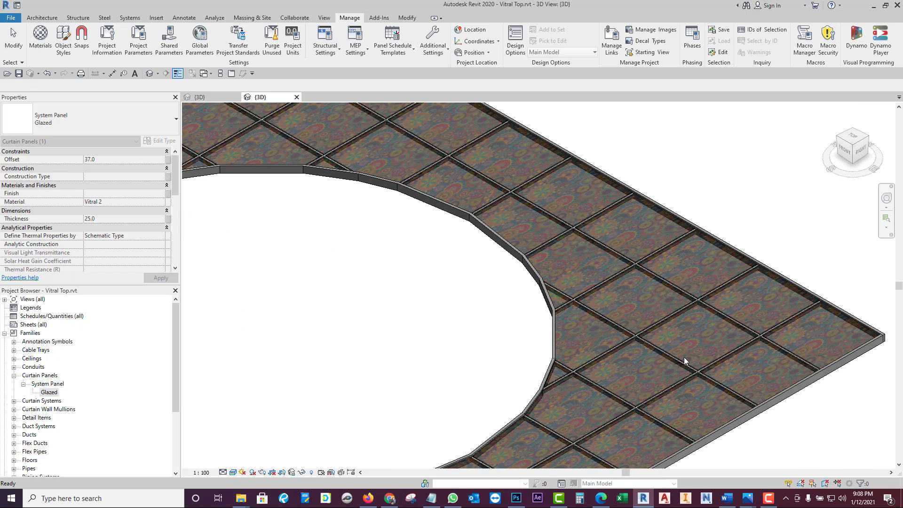
key(Escape)
scroll(671, 374, down, 2)
scroll(644, 340, up, 2)
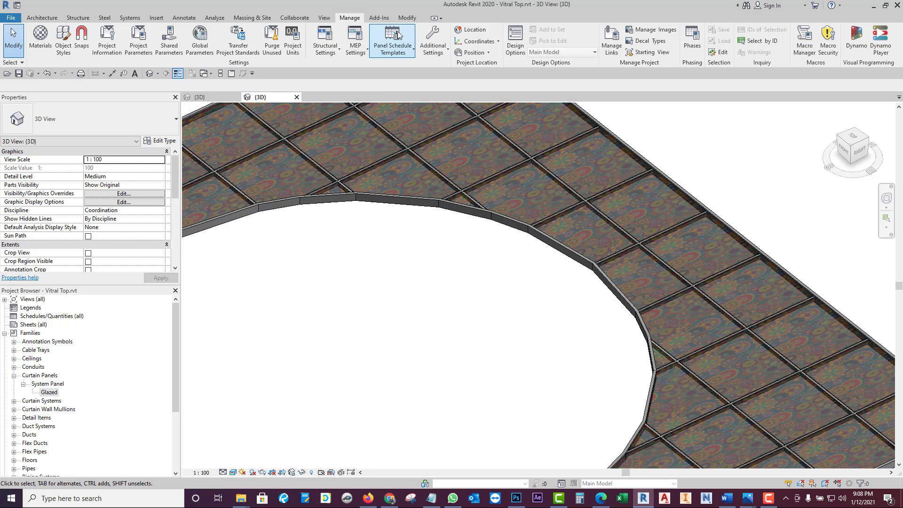
click(40, 40)
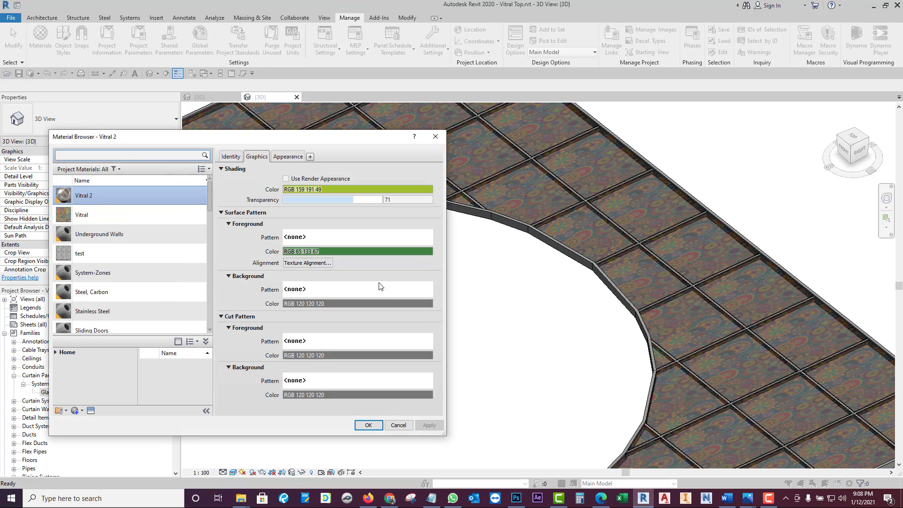
click(288, 156)
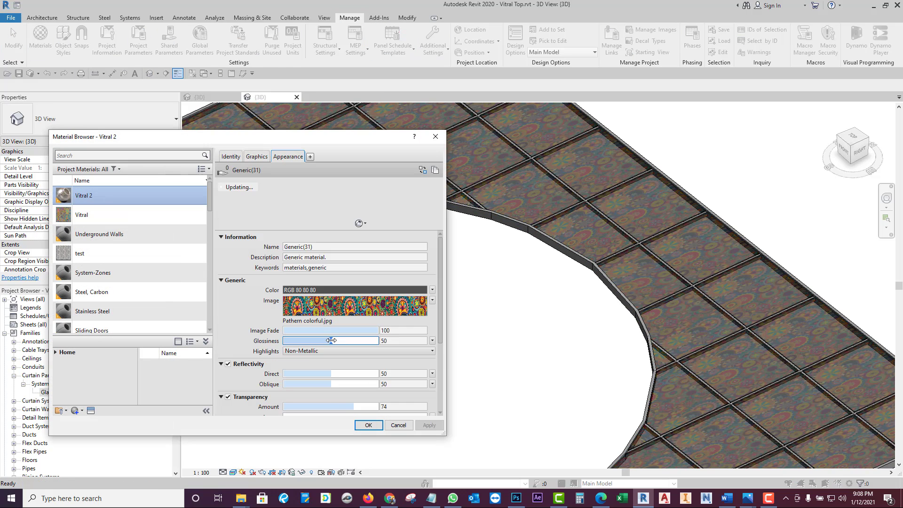
click(331, 340)
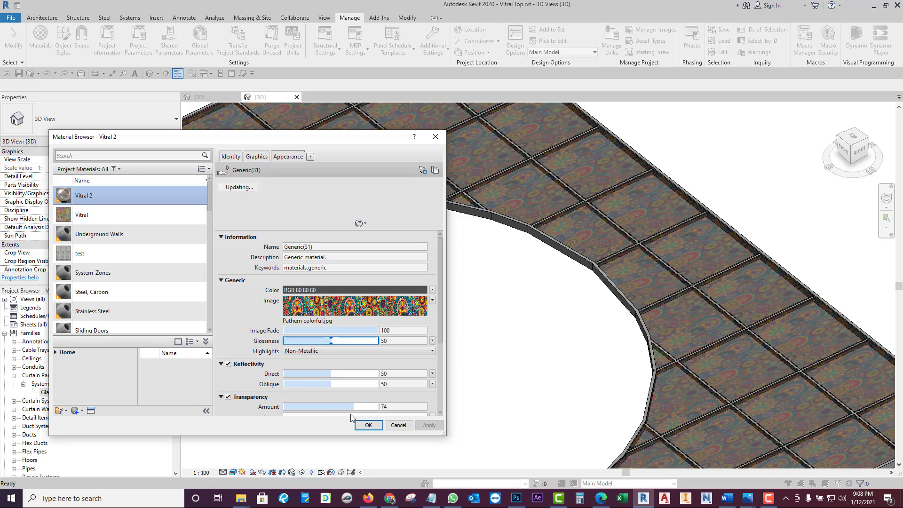
drag(354, 406, 365, 406)
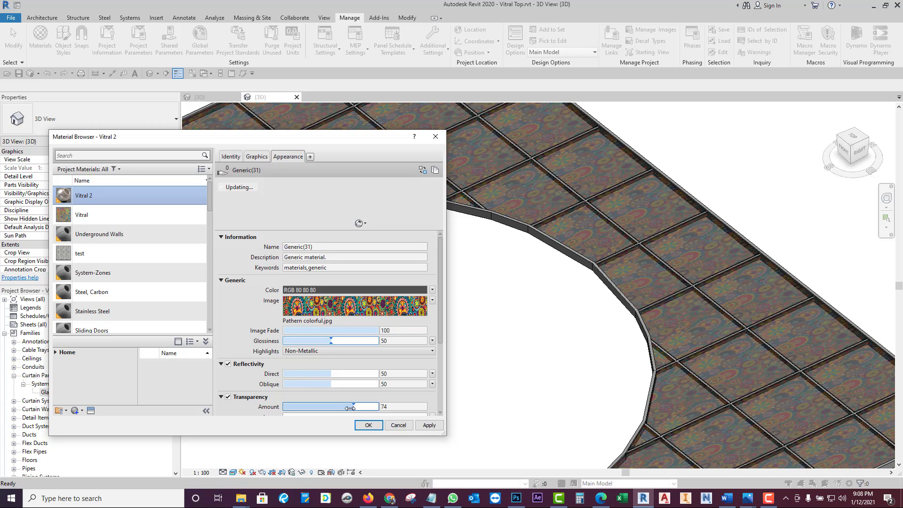
click(429, 426)
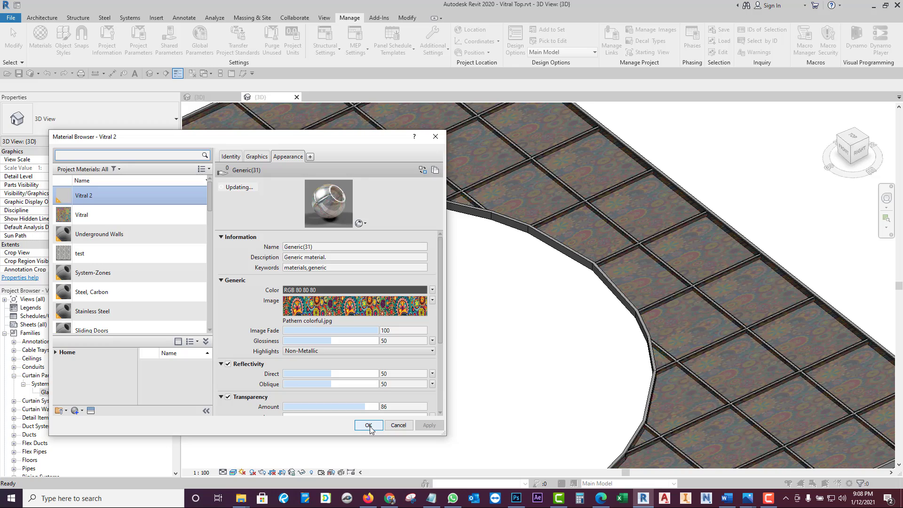
Step: Update Vitral 2 in the library, replacing the same-named material, and close the browser
scroll(151, 231, down, 1)
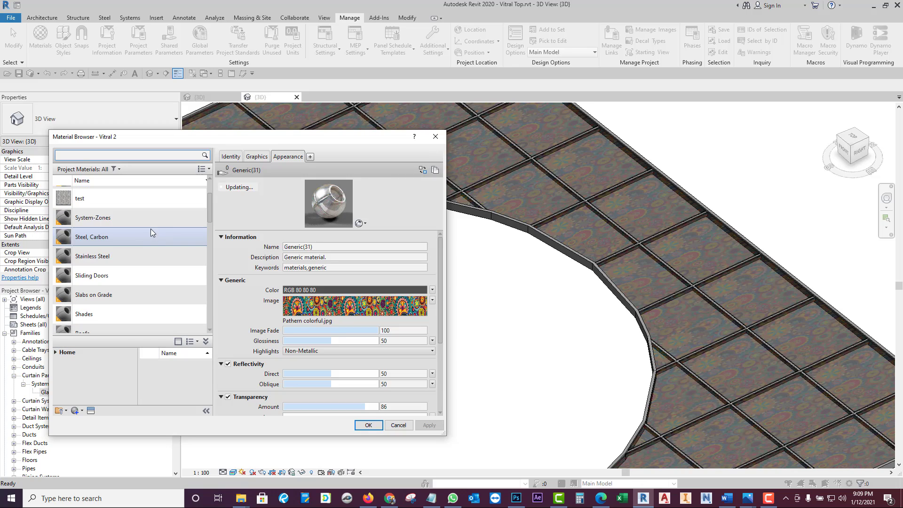
scroll(134, 200, up, 1)
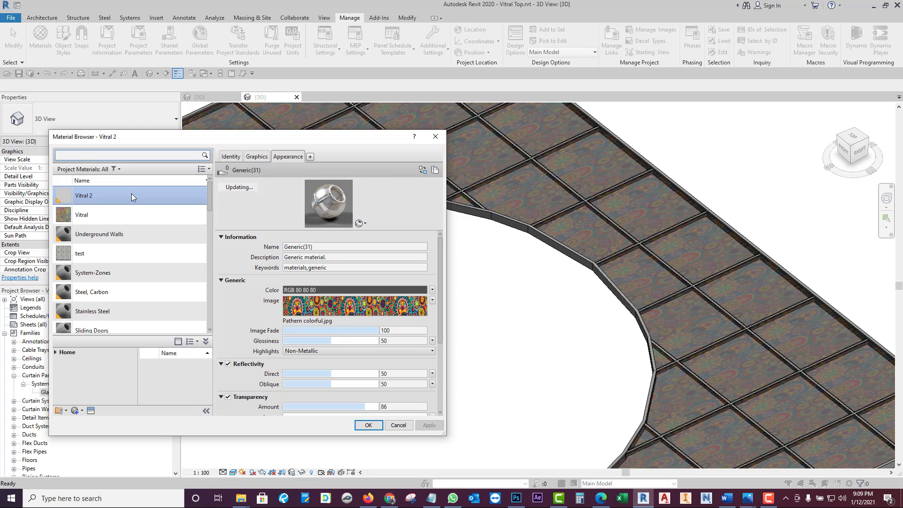
right_click(132, 194)
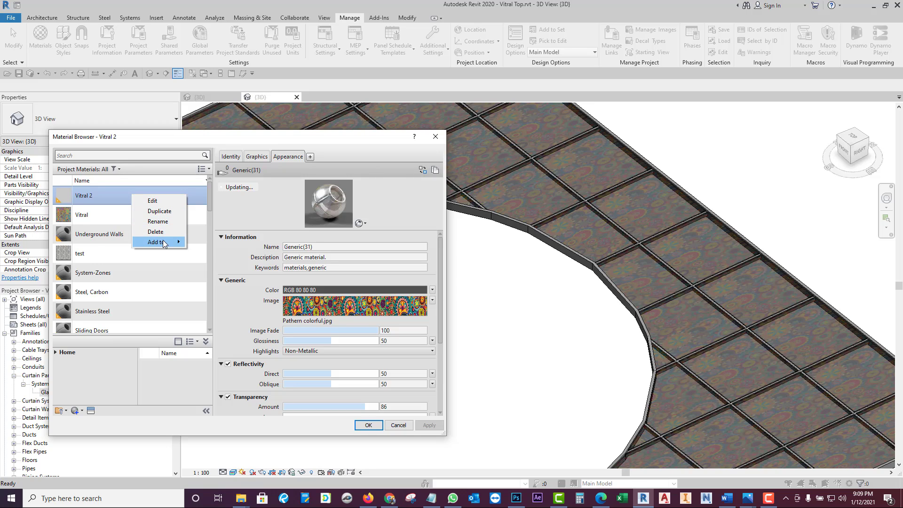
mouse_move(157, 241)
click(210, 251)
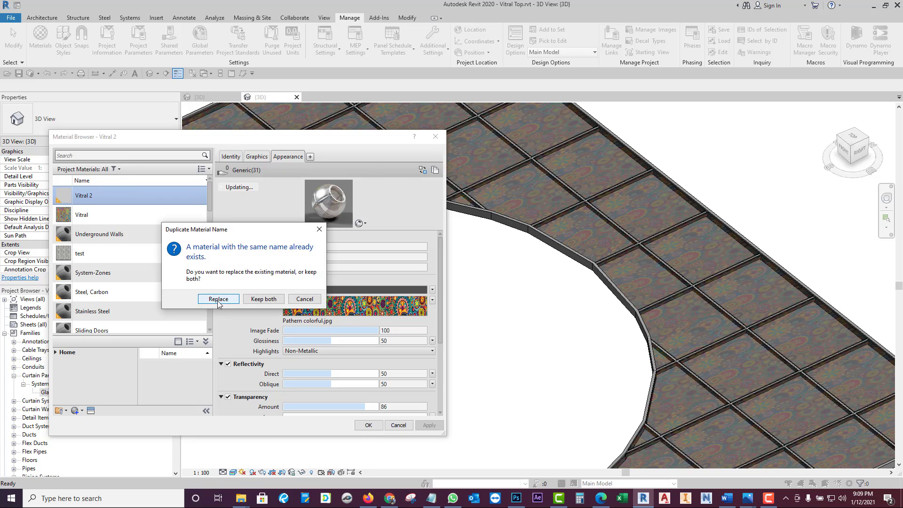
click(218, 299)
right_click(154, 196)
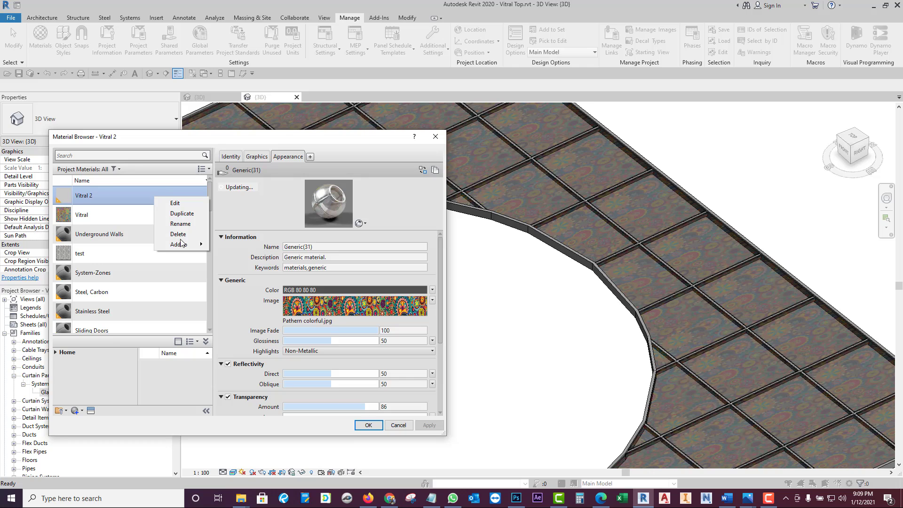
click(210, 252)
click(218, 300)
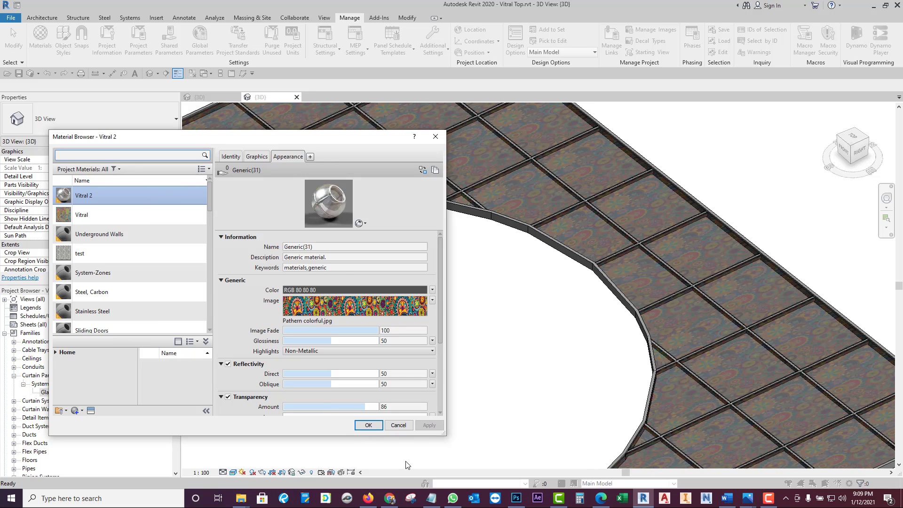
click(368, 425)
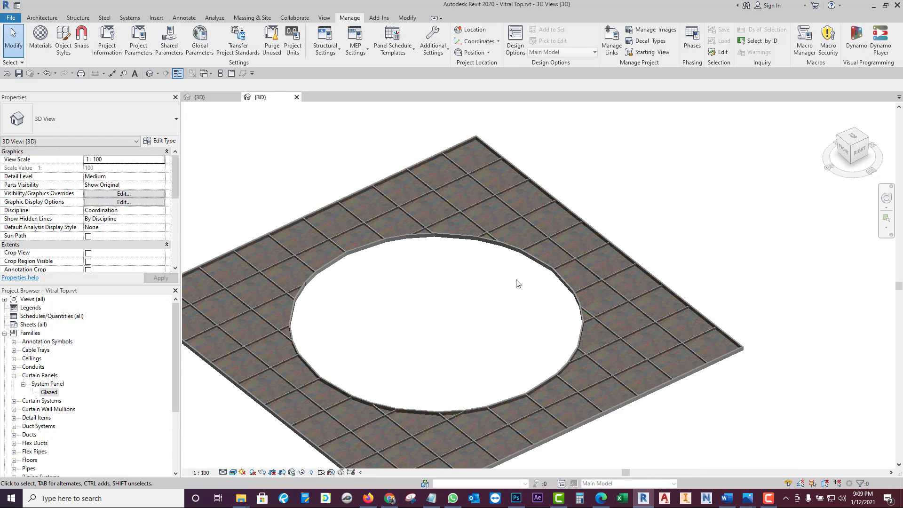
Step: Via MAT, set Vitral 2's graphics transparency to 81 after briefly trying 91
key(m)
key(a)
key(t)
click(352, 199)
drag(352, 199, 372, 210)
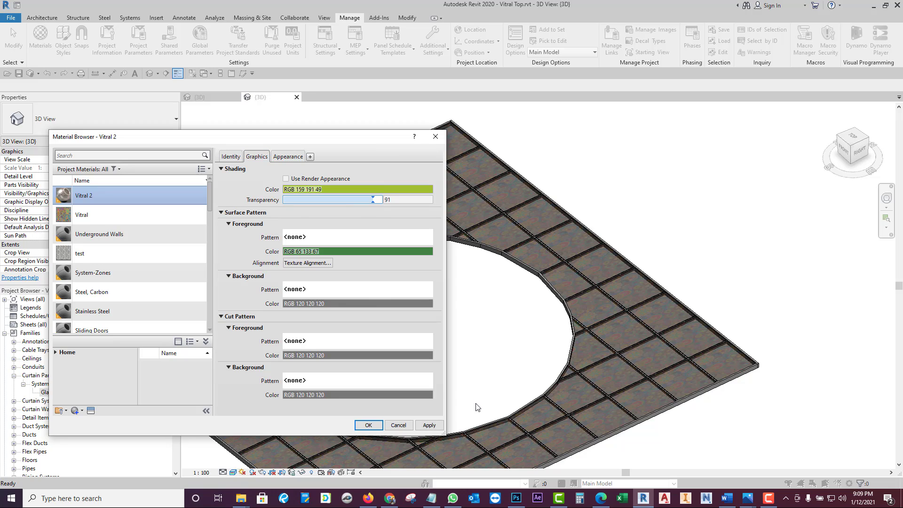
click(429, 425)
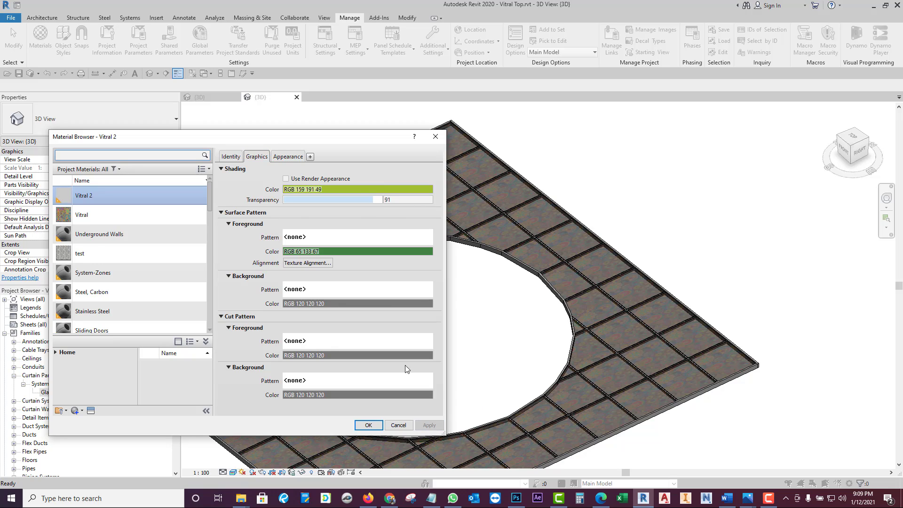
drag(372, 199, 363, 199)
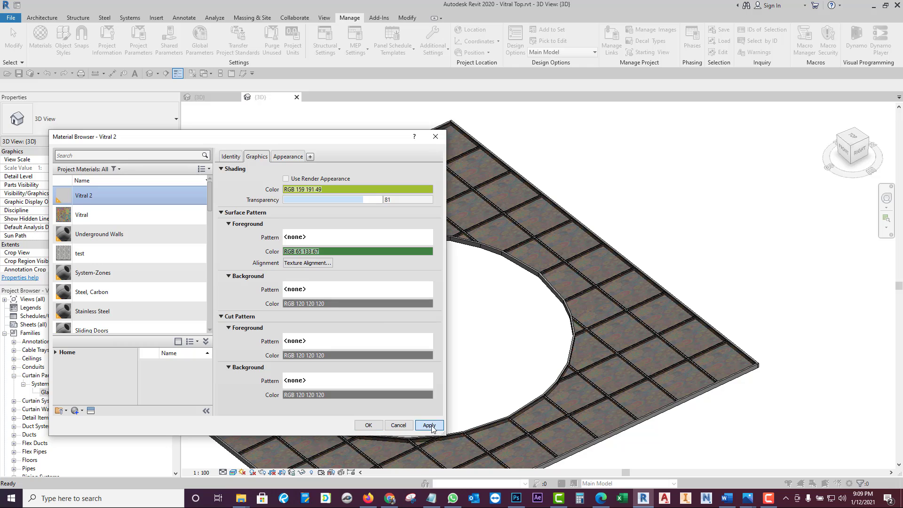
click(430, 426)
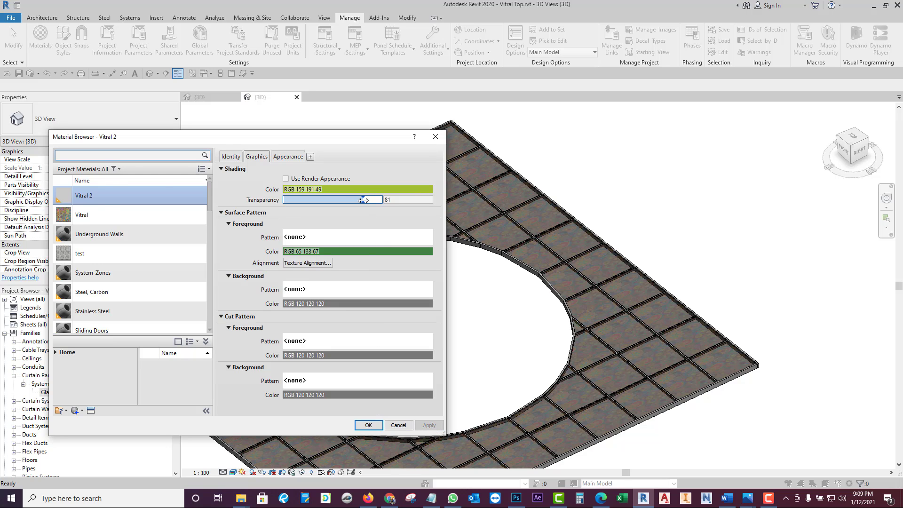
click(369, 424)
Step: View the panels in Shaded, then Realistic style, and close the Vitral Top project
click(233, 472)
click(259, 433)
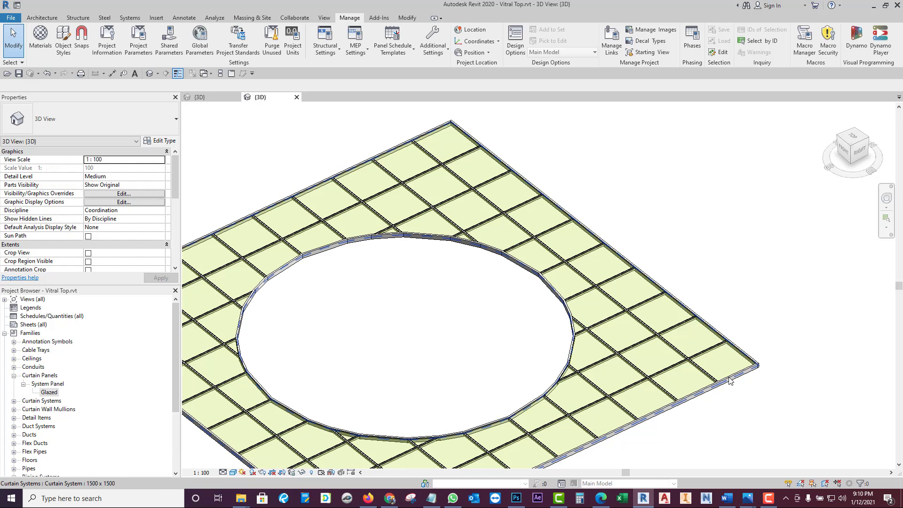
scroll(676, 383, up, 3)
scroll(743, 397, up, 3)
scroll(743, 398, up, 1)
scroll(743, 398, down, 5)
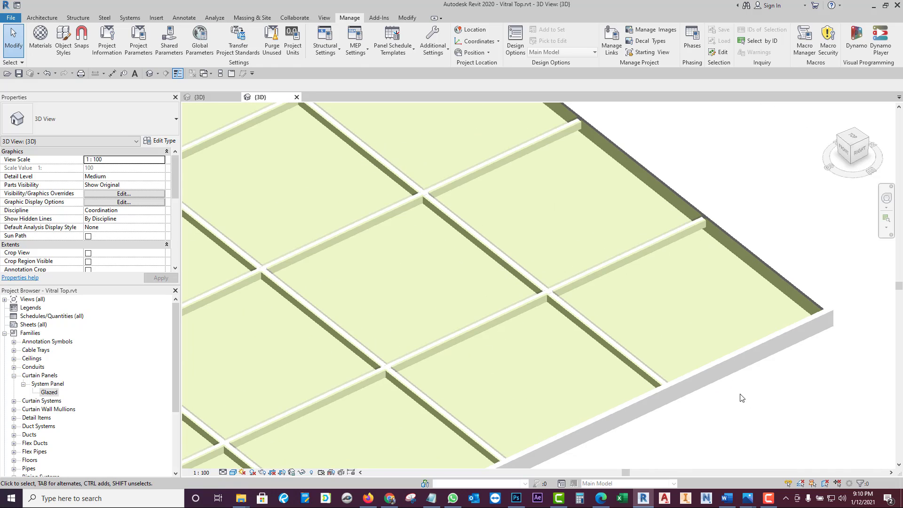
scroll(739, 403, up, 2)
click(233, 473)
click(250, 453)
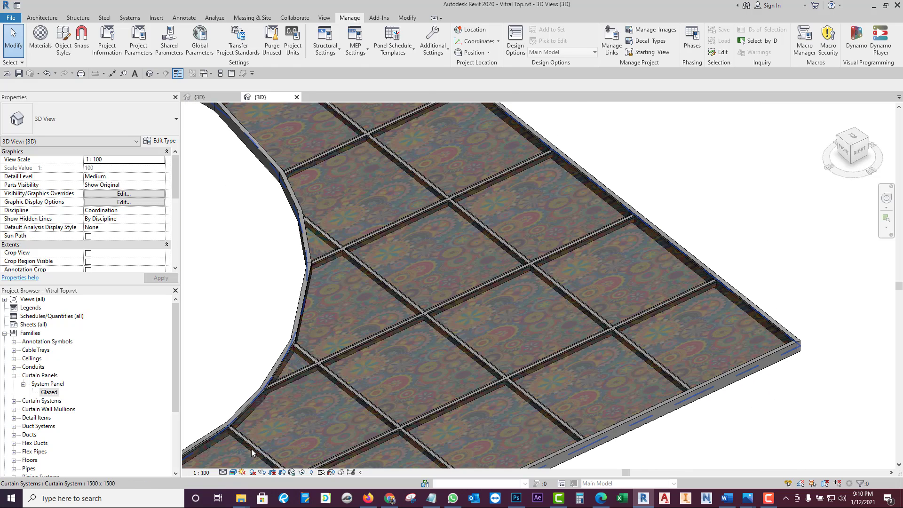
scroll(282, 282, down, 5)
click(296, 97)
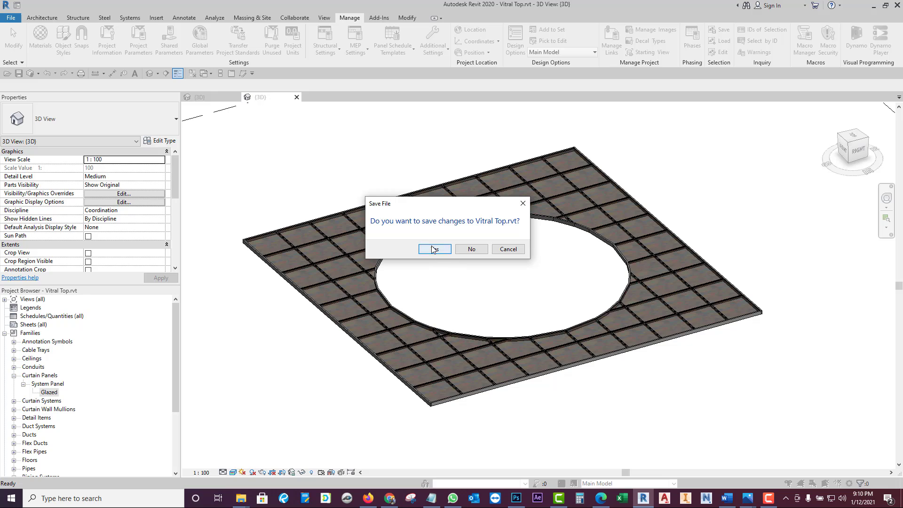
Step: Save Vitral Top.rvt, then open the Glazed panel type in Vitral-principal
click(432, 249)
click(329, 170)
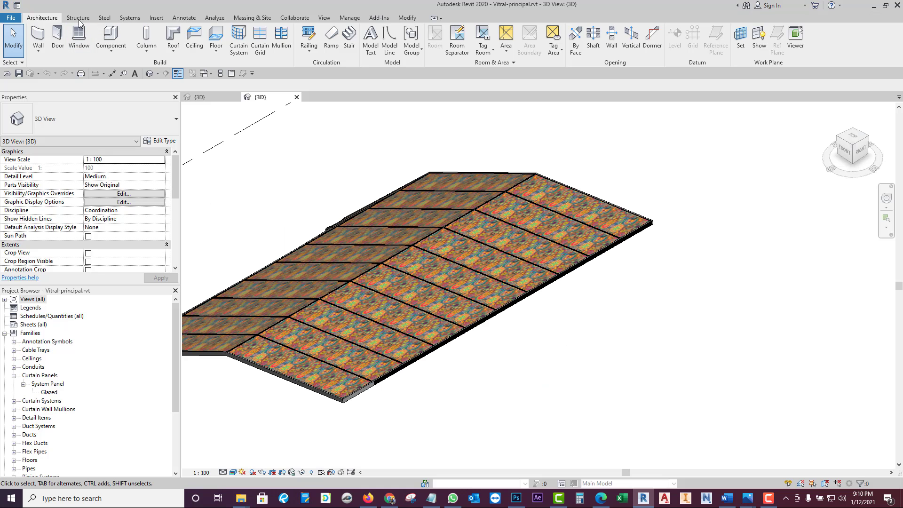
double_click(48, 393)
Step: Assign Vitral 2 from Massing Class to the Glazed panel type and close Vitral-principal
click(305, 224)
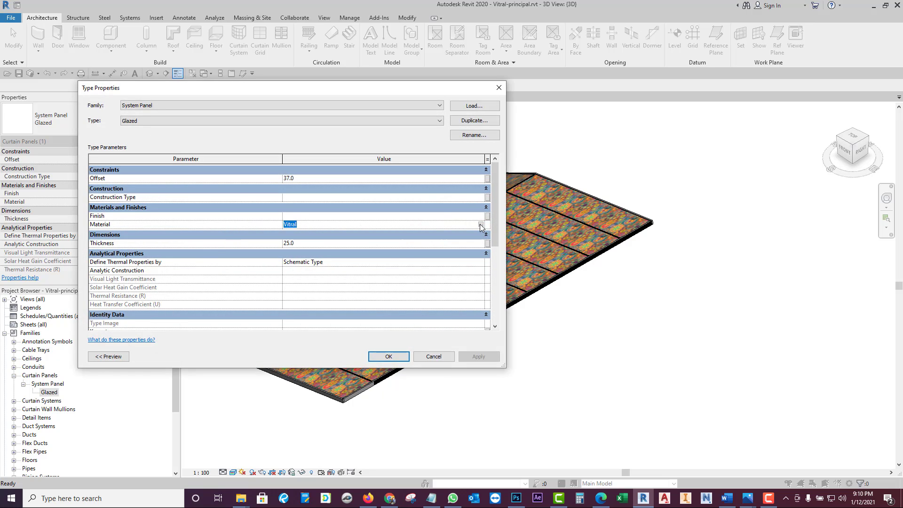
click(487, 224)
scroll(132, 301, down, 1)
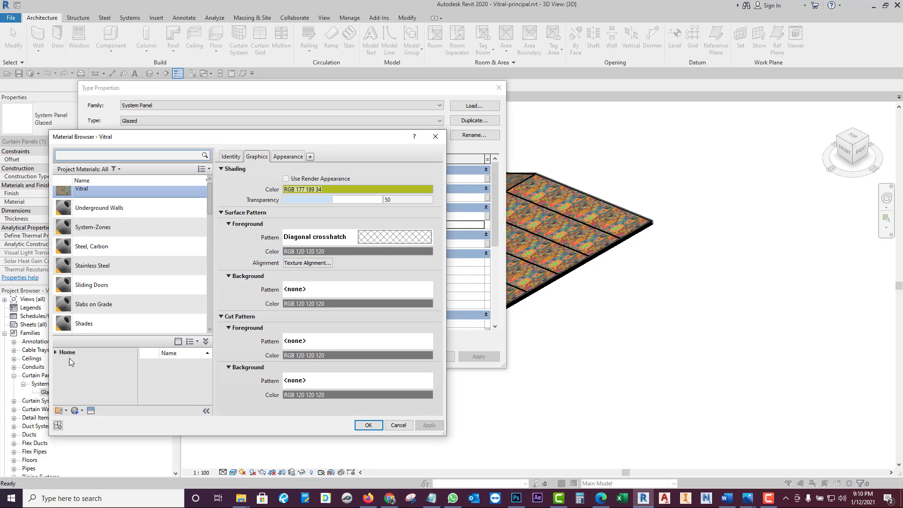
click(56, 352)
click(82, 379)
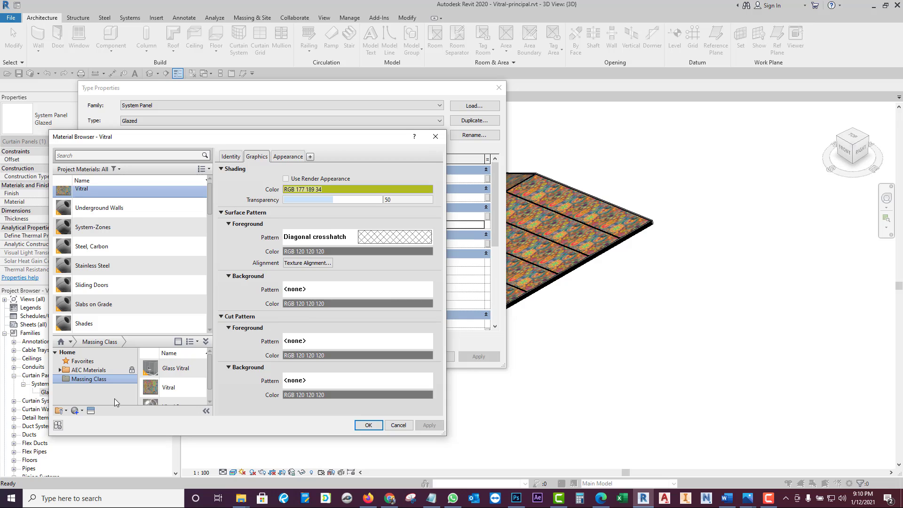
mouse_move(173, 387)
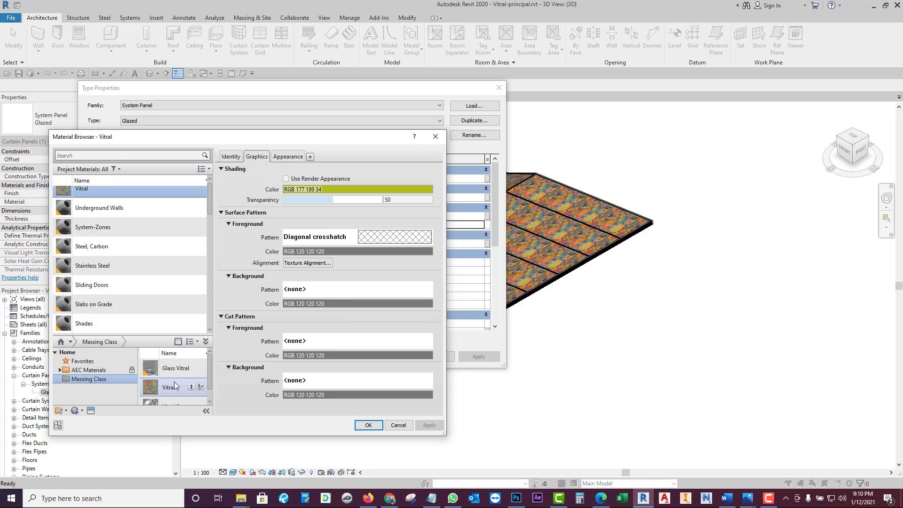
click(174, 399)
click(191, 395)
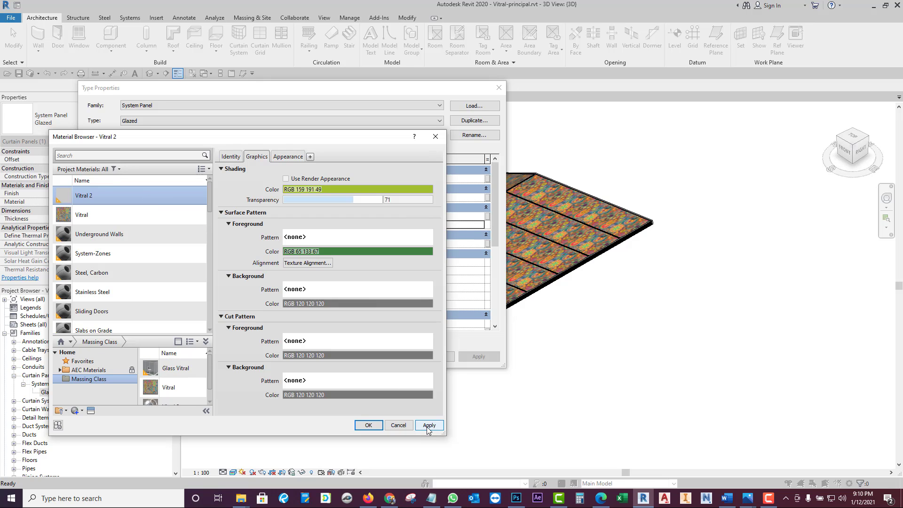
click(429, 425)
click(369, 425)
click(380, 357)
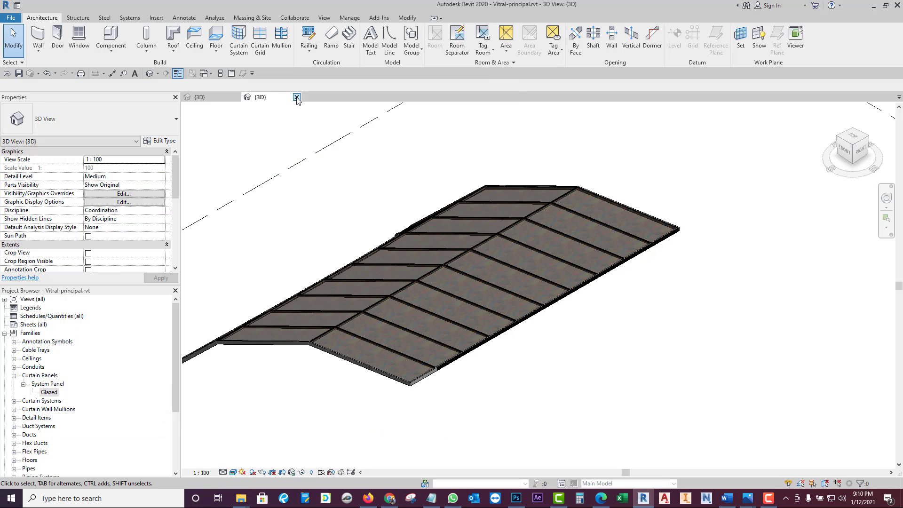
click(297, 98)
click(487, 255)
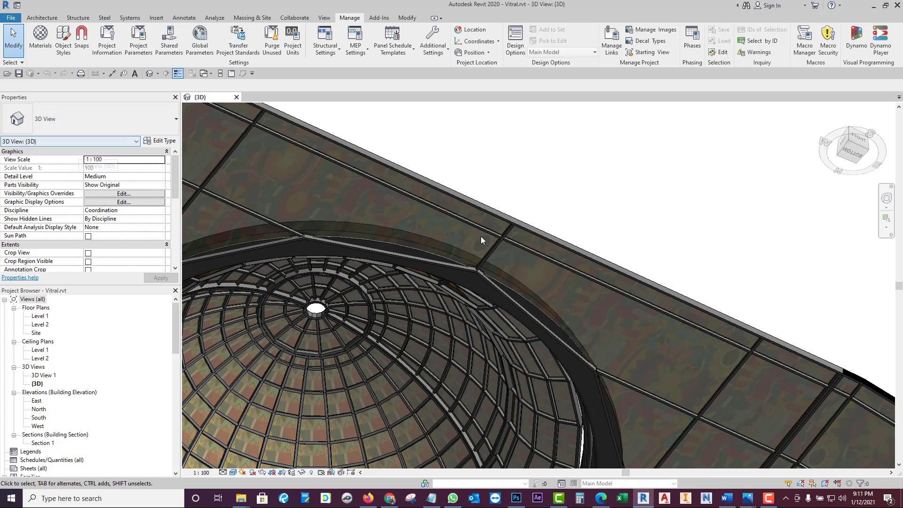
Step: Orbit and zoom around the Vitral Tutorial roof, viewing it from above and low
scroll(472, 287, down, 4)
scroll(473, 287, up, 3)
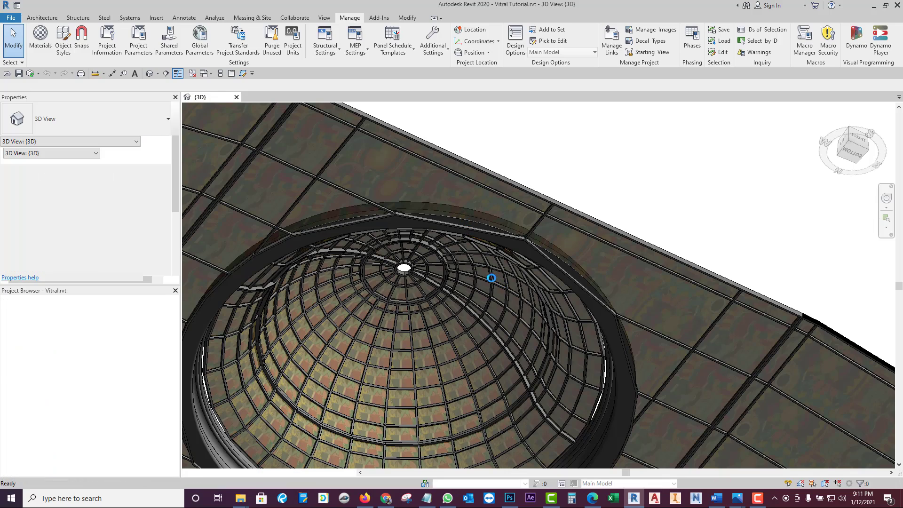
scroll(597, 286, up, 2)
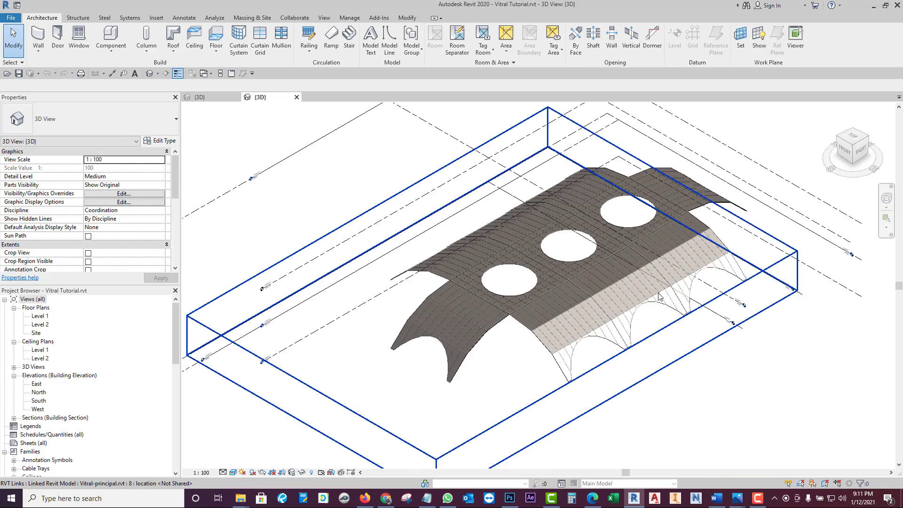
scroll(560, 343, up, 3)
scroll(531, 300, up, 3)
mouse_move(545, 312)
shift+middle_down()
mouse_move(498, 346)
mouse_move(529, 447)
mouse_move(469, 455)
mouse_move(378, 264)
mouse_move(339, 272)
mouse_move(363, 322)
mouse_move(343, 276)
mouse_move(347, 282)
mouse_move(325, 259)
mouse_move(302, 276)
mouse_move(395, 258)
mouse_move(428, 333)
mouse_move(338, 337)
mouse_move(351, 326)
mouse_move(550, 387)
mouse_move(574, 426)
mouse_move(570, 466)
shift+middle_up()
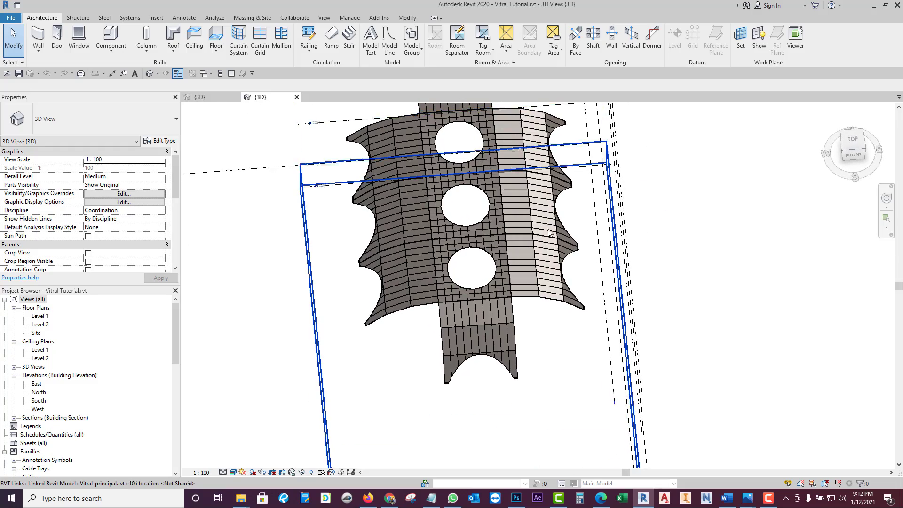
shift+middle_drag(545, 234, 499, 195)
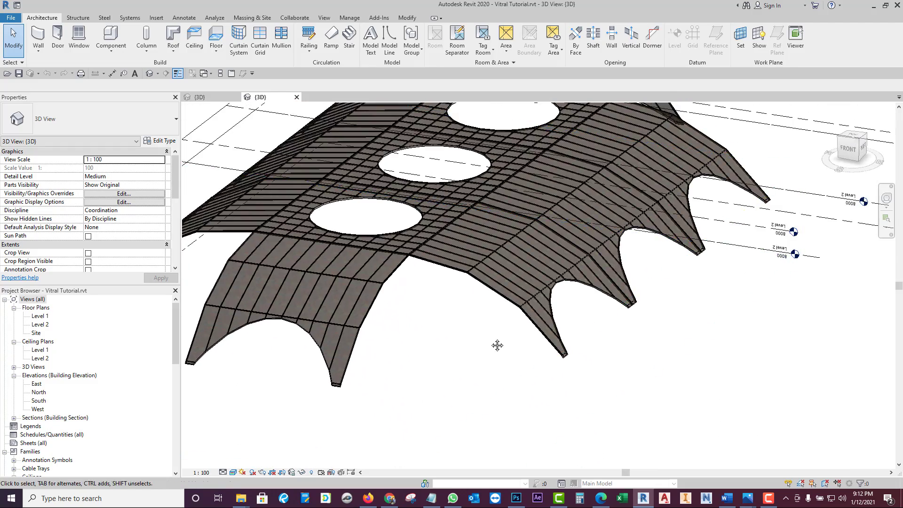
scroll(495, 344, up, 3)
scroll(423, 348, up, 2)
scroll(466, 347, up, 2)
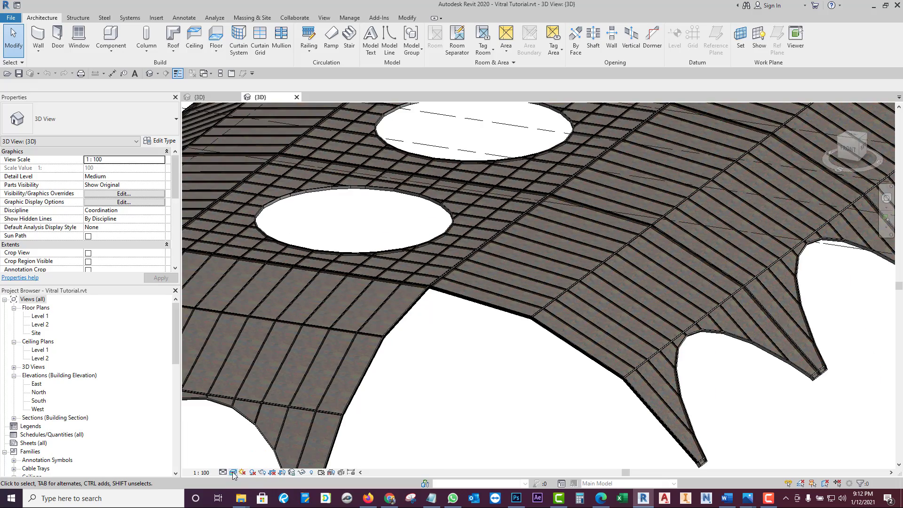
Step: Switch the roof to the Shaded visual style and orbit to a new angle
click(234, 475)
click(254, 435)
mouse_move(254, 435)
shift+middle_down()
mouse_move(437, 395)
mouse_move(334, 345)
mouse_move(373, 310)
shift+middle_up()
scroll(463, 400, down, 5)
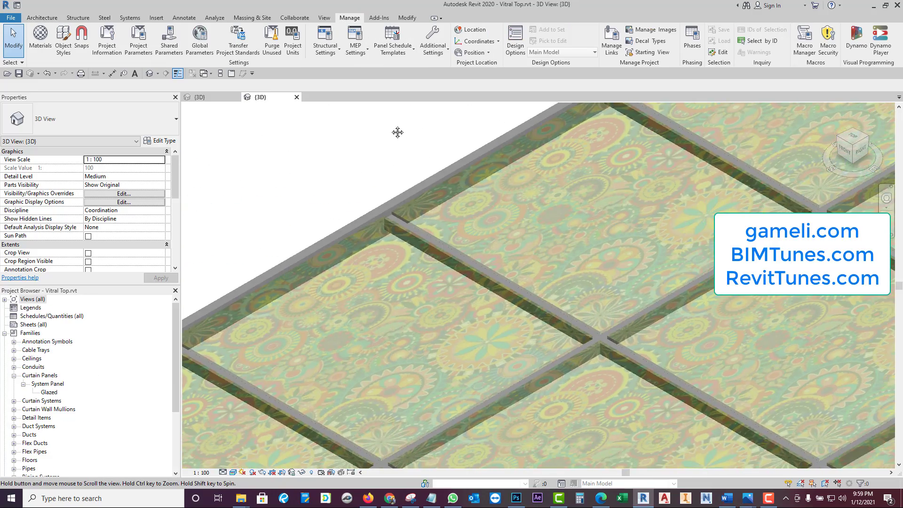
Step: Check Vitral 2's appearance colour stays RGB 82 114 22, then view the Vitral-original.JPG reference photo
click(40, 37)
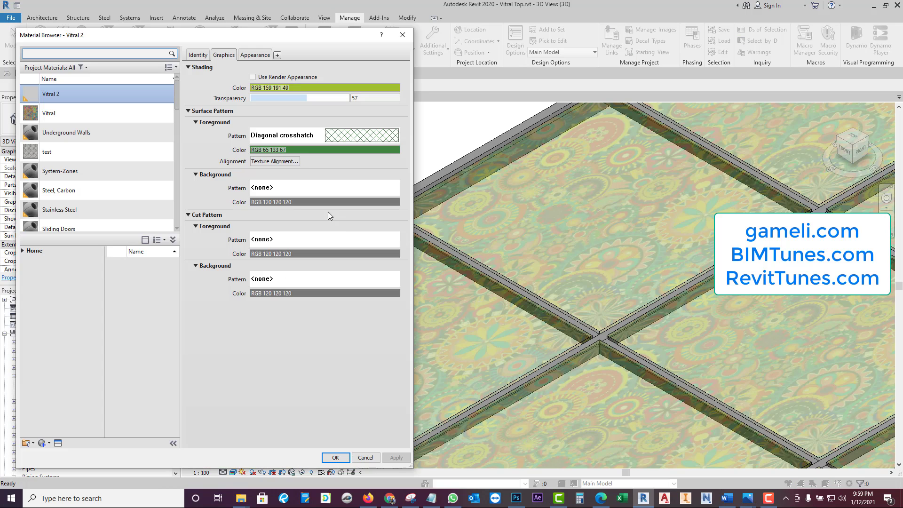
click(255, 56)
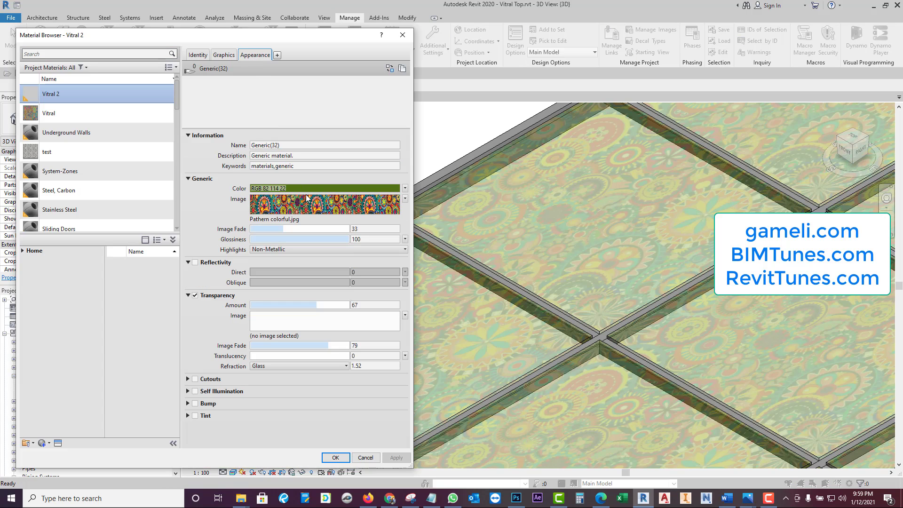
click(306, 188)
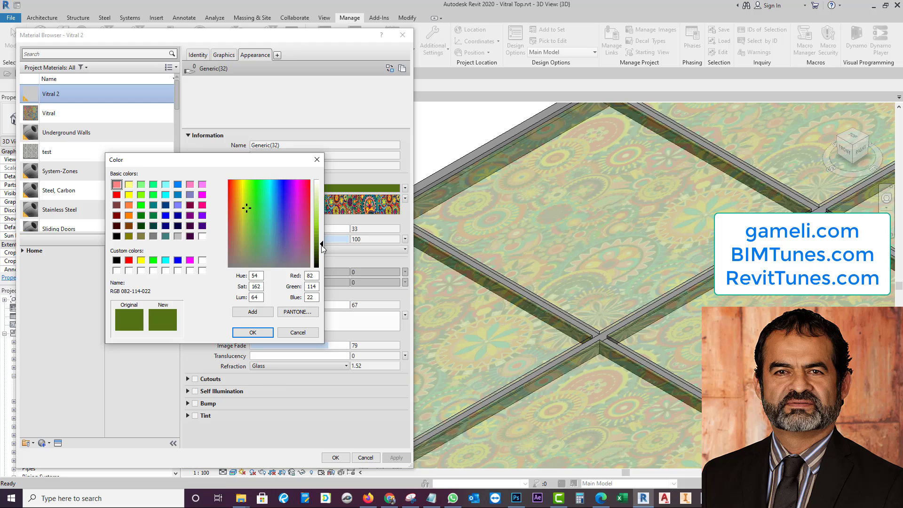
click(316, 160)
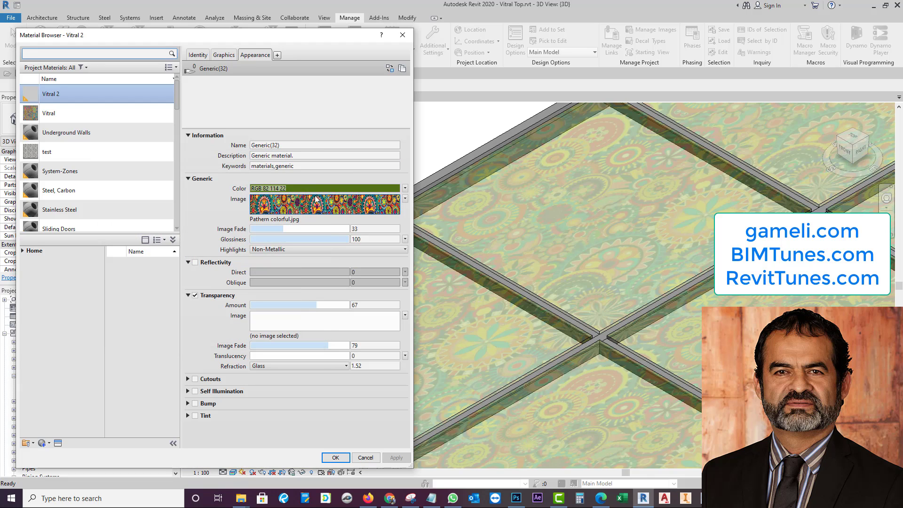
mouse_move(683, 438)
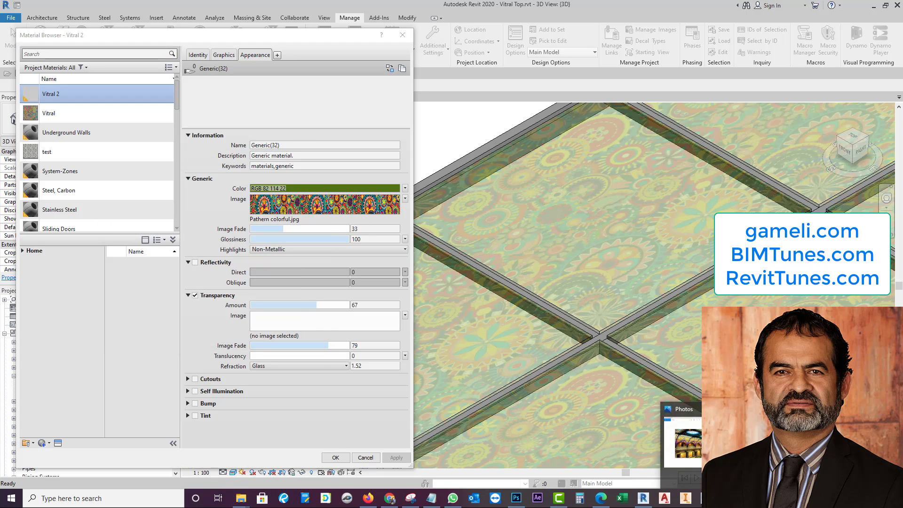
click(697, 451)
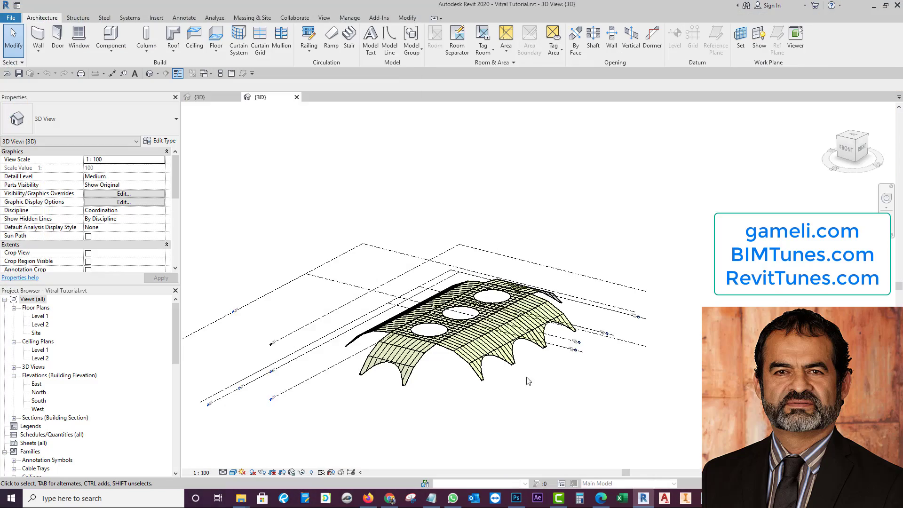
Step: Zoom, pan and orbit the 3D view to inspect the vaulted roof's three circular openings
scroll(529, 382, up, 2)
scroll(500, 369, up, 2)
scroll(558, 420, up, 3)
middle_drag(558, 421, 563, 411)
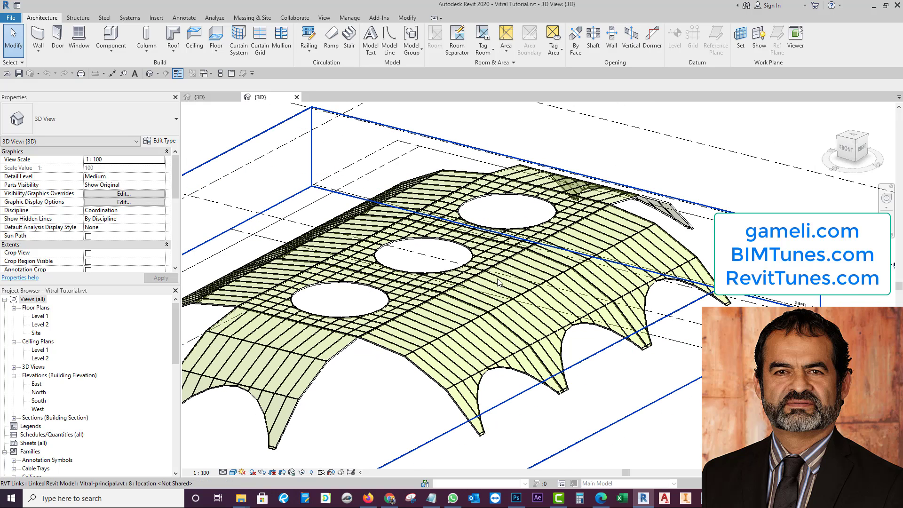
mouse_move(497, 281)
shift+middle_down()
mouse_move(641, 401)
mouse_move(634, 387)
shift+middle_up()
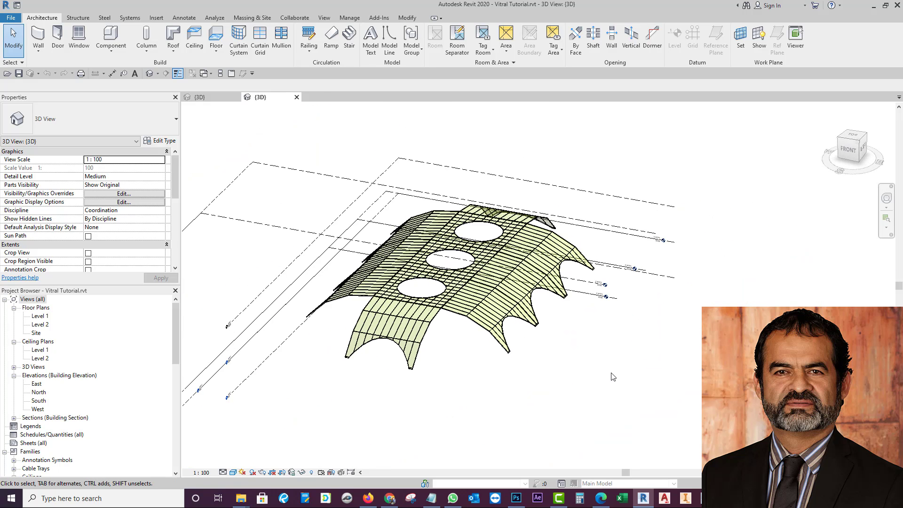